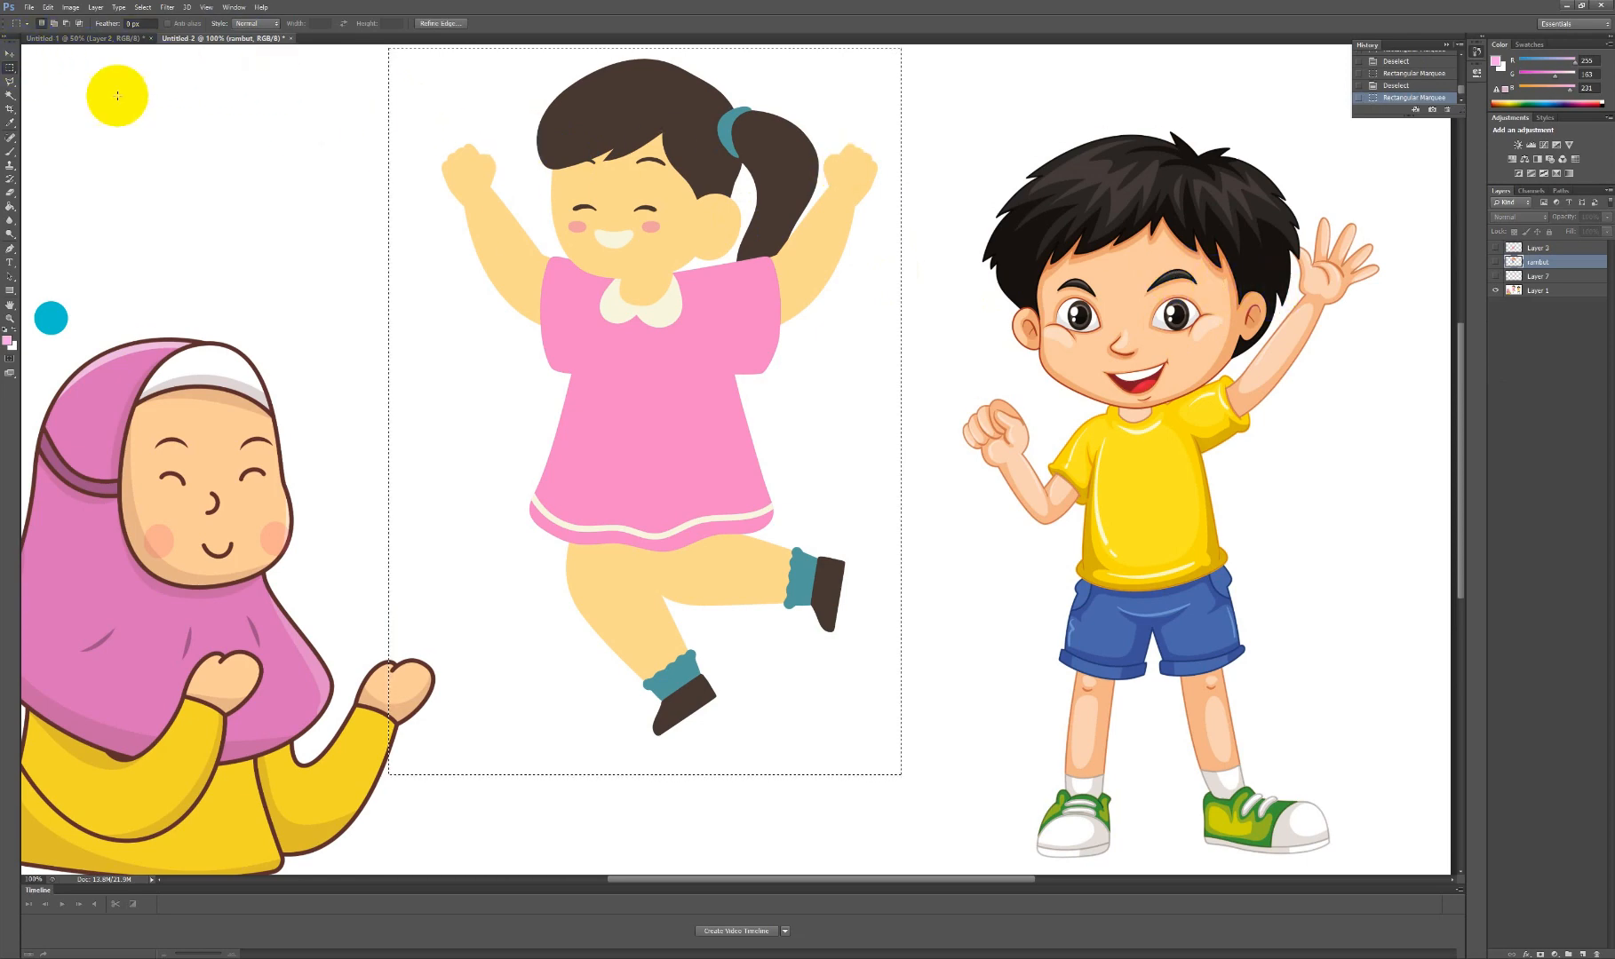
Select the jumping girl with a rectangular marquee, paste a copy of her onto a new layer, and hide Layer 1.
left_click(960, 374)
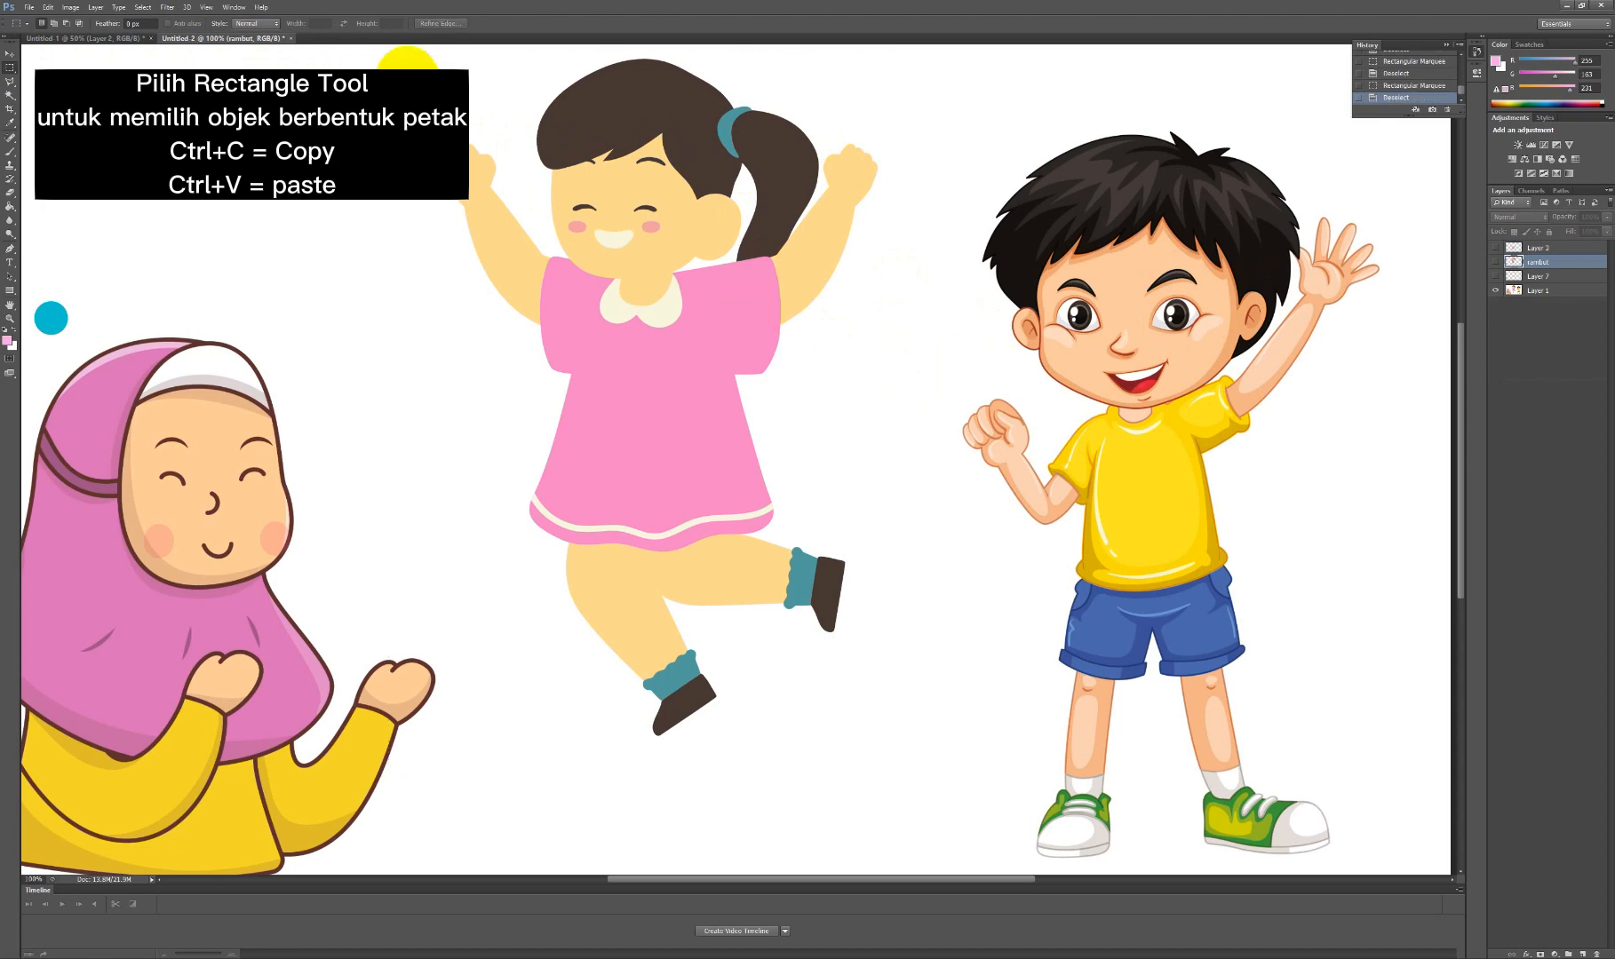
left_click_drag(415, 61, 938, 758)
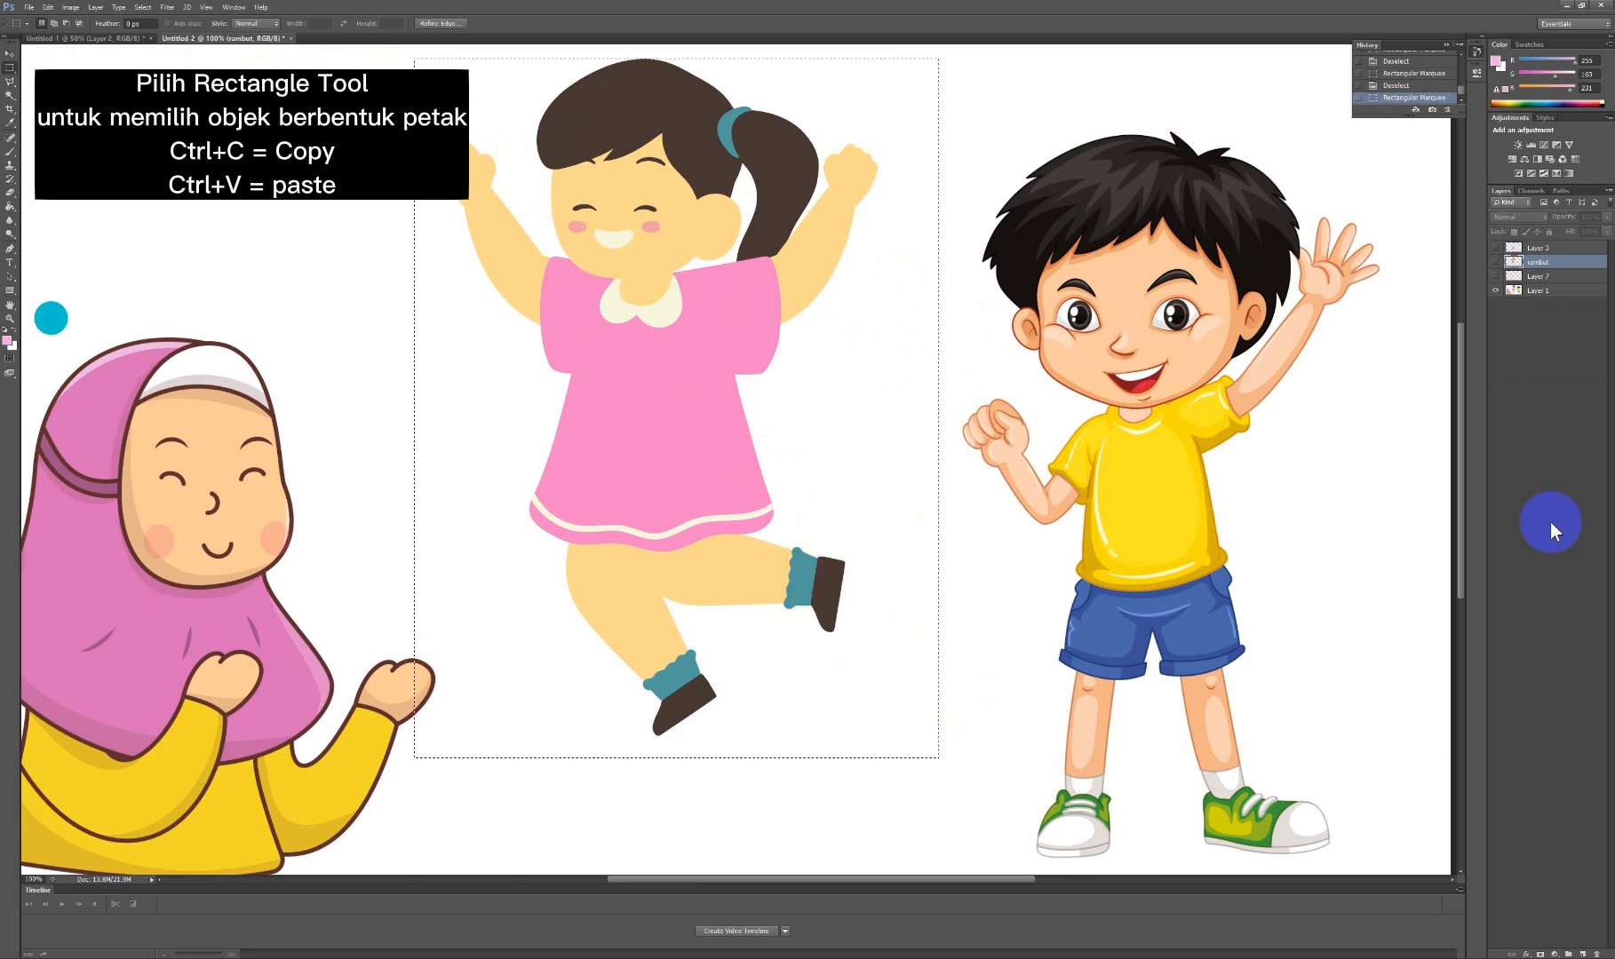
left_click(1584, 953)
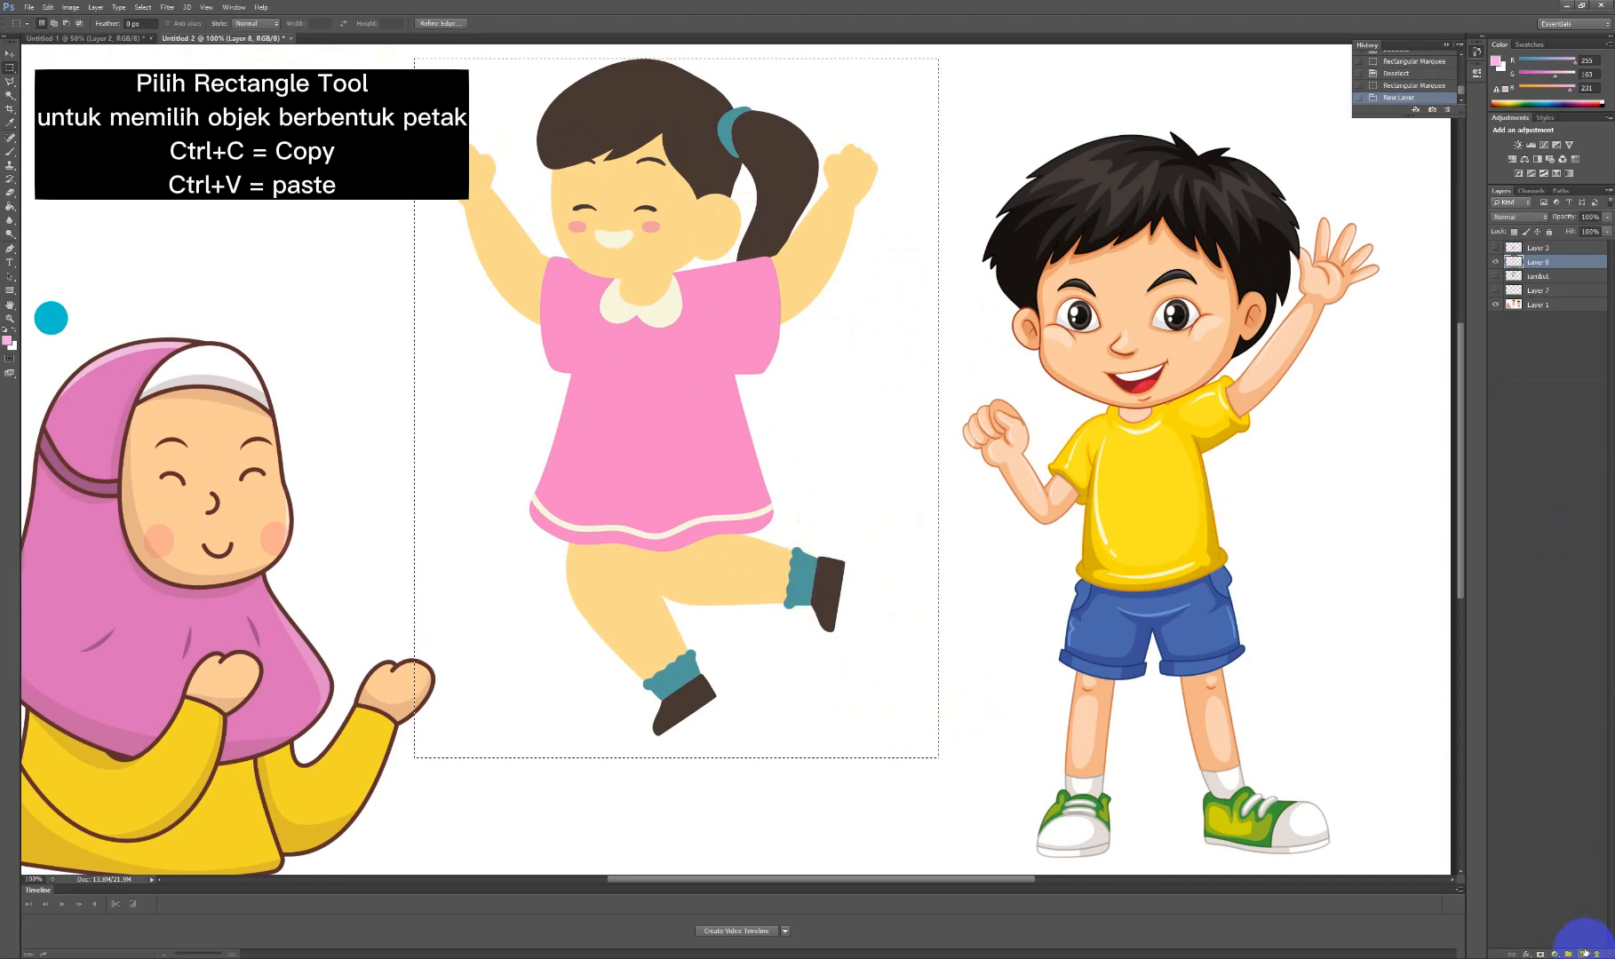
left_click(1493, 306)
key("ctrl+v")
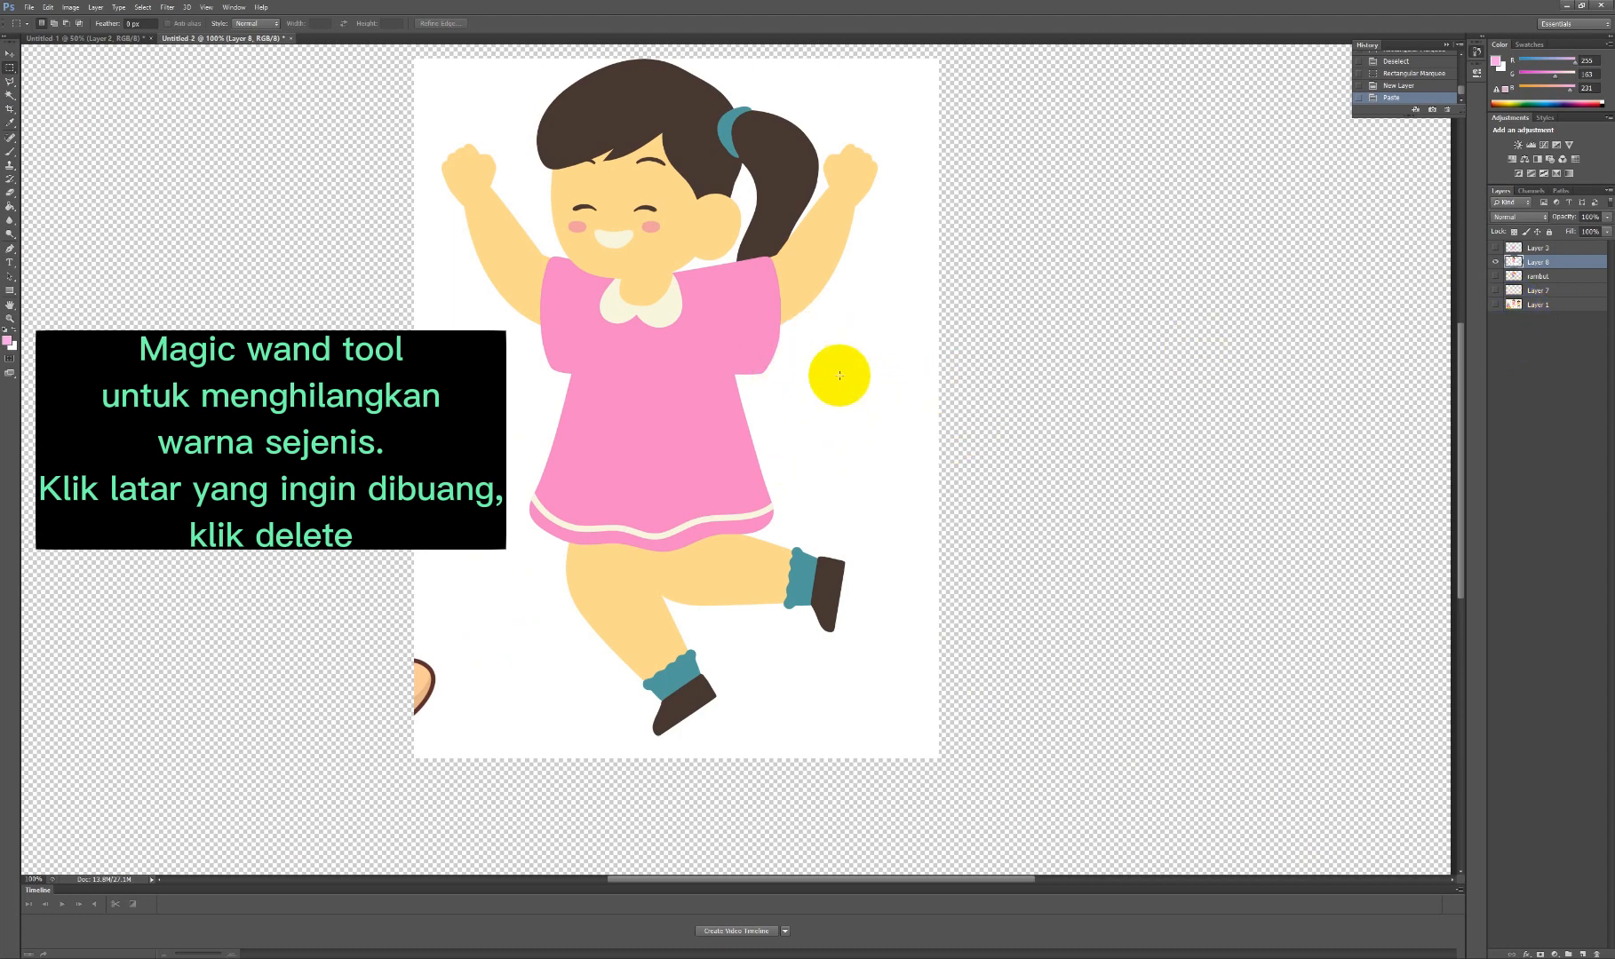
Remove the white background, the stray hand fragment and the white gap beside the ponytail from the girl's layer using the Magic Wand.
left_click(10, 95)
left_click(471, 106)
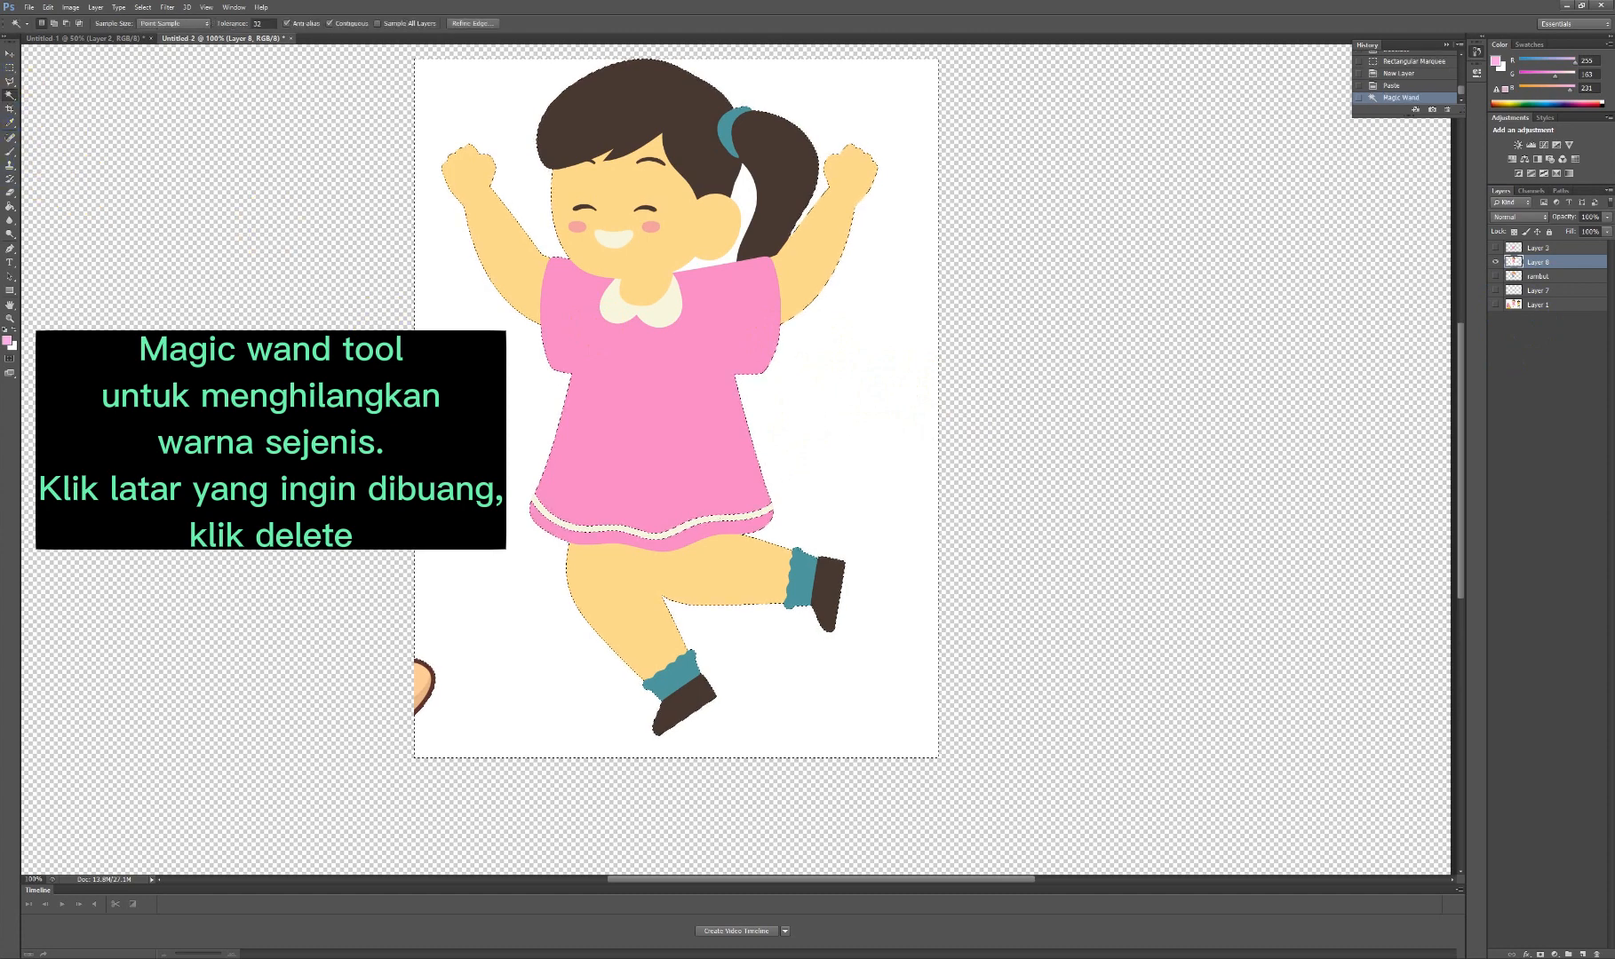
key("Delete")
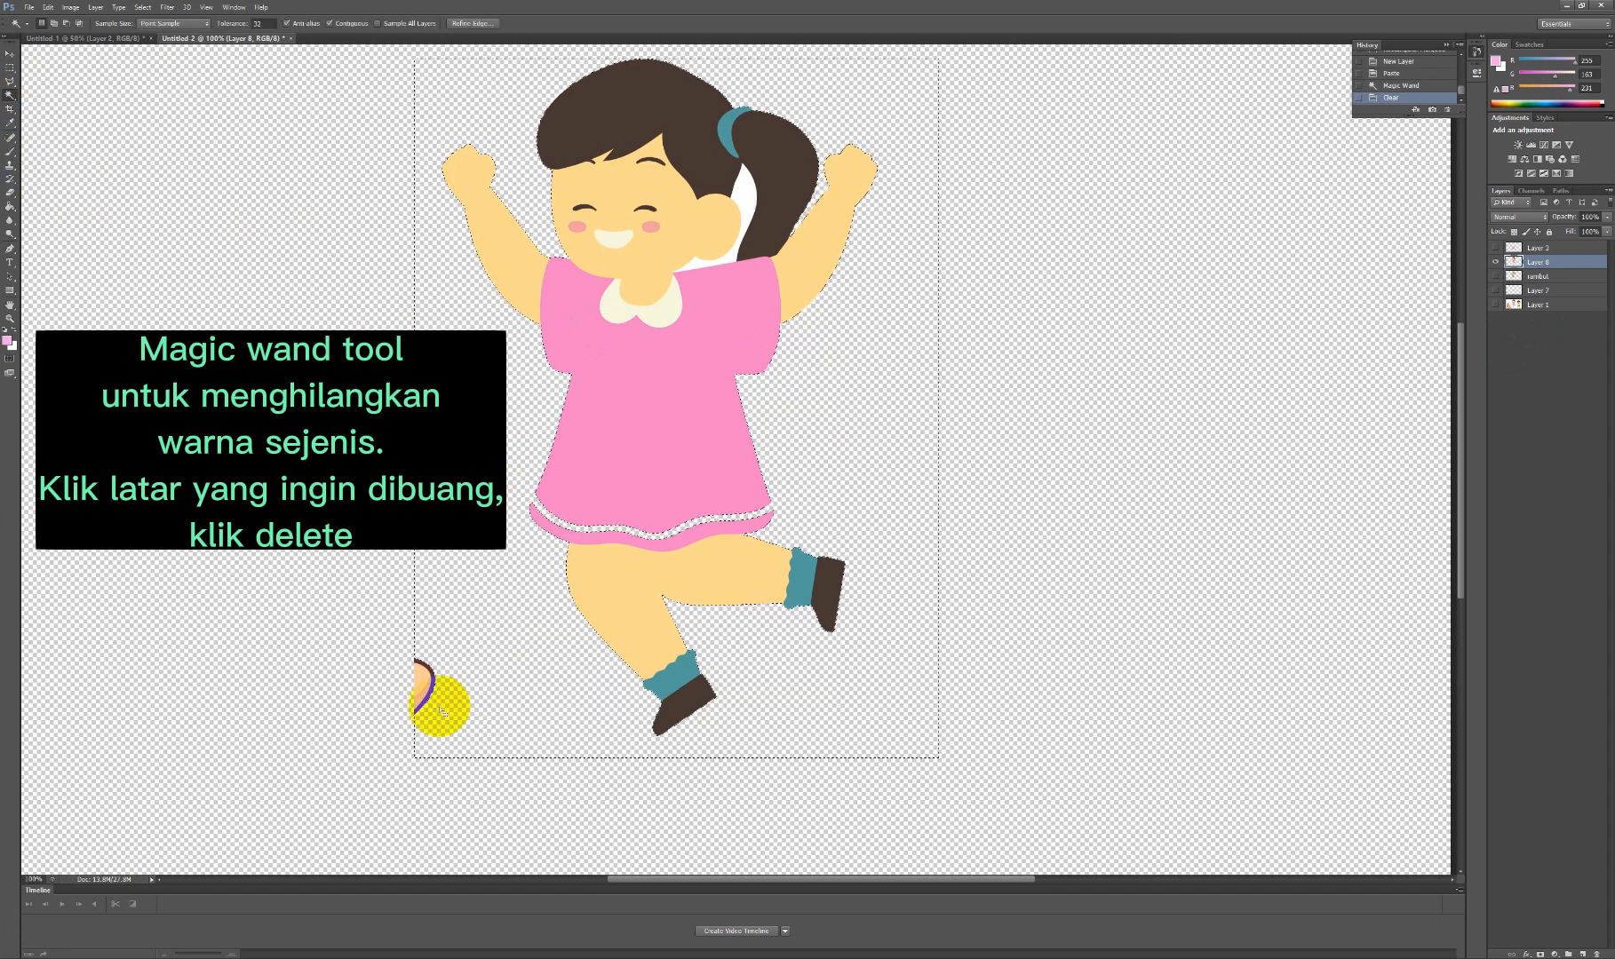
left_click(419, 686)
key("Delete")
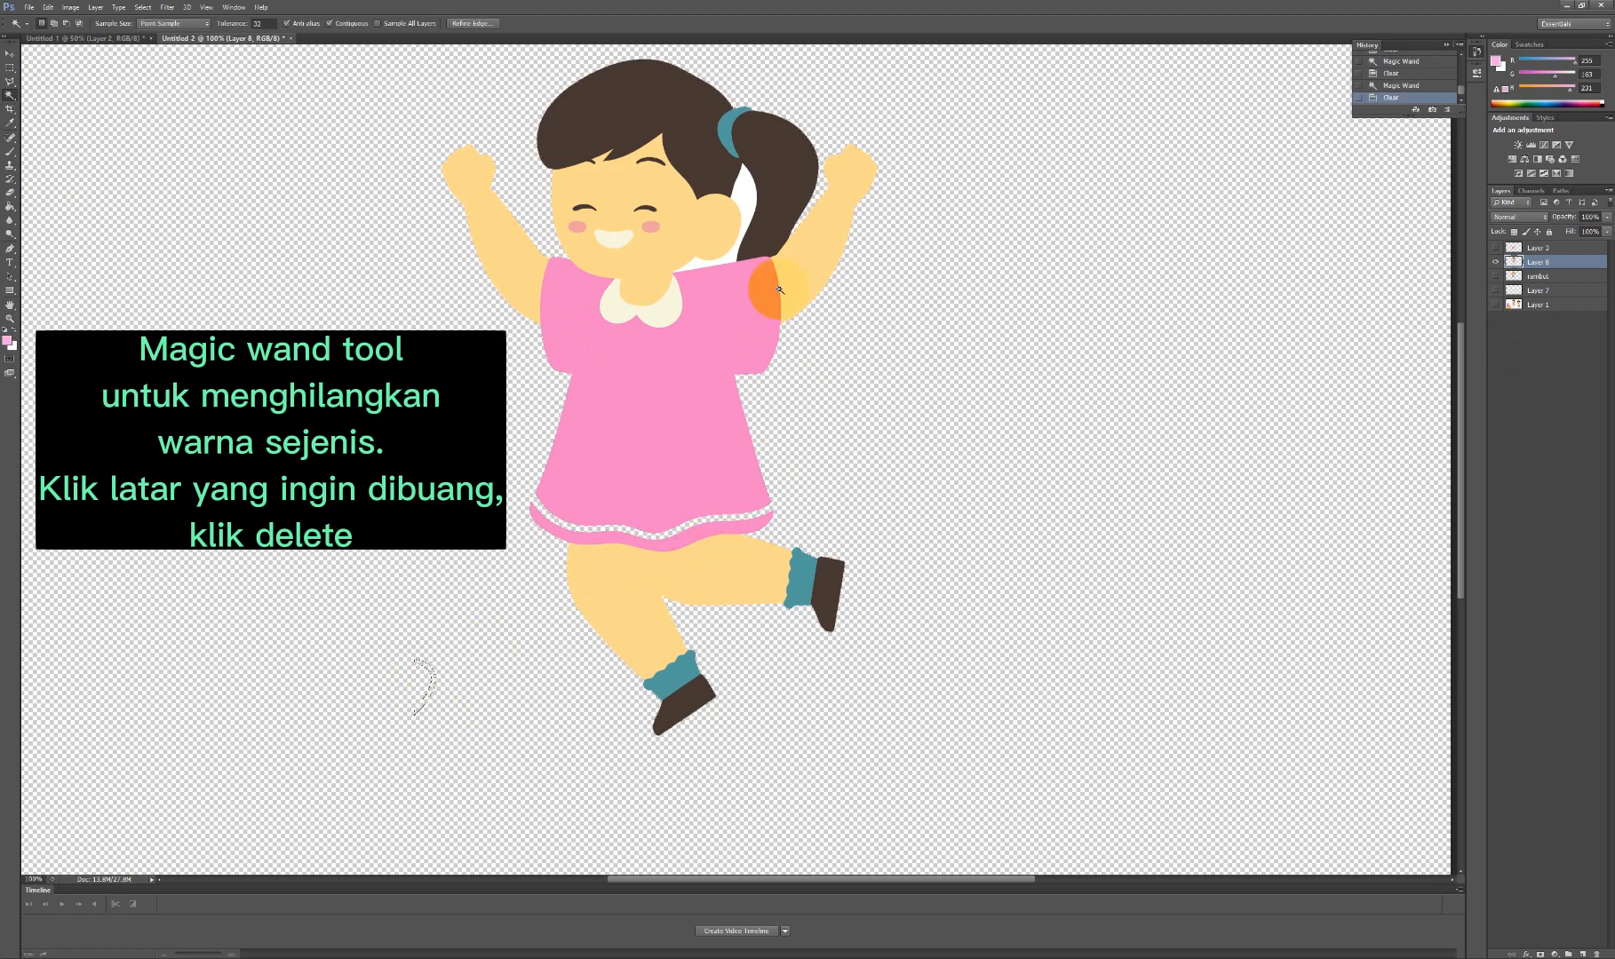
left_click(745, 195)
key("Delete")
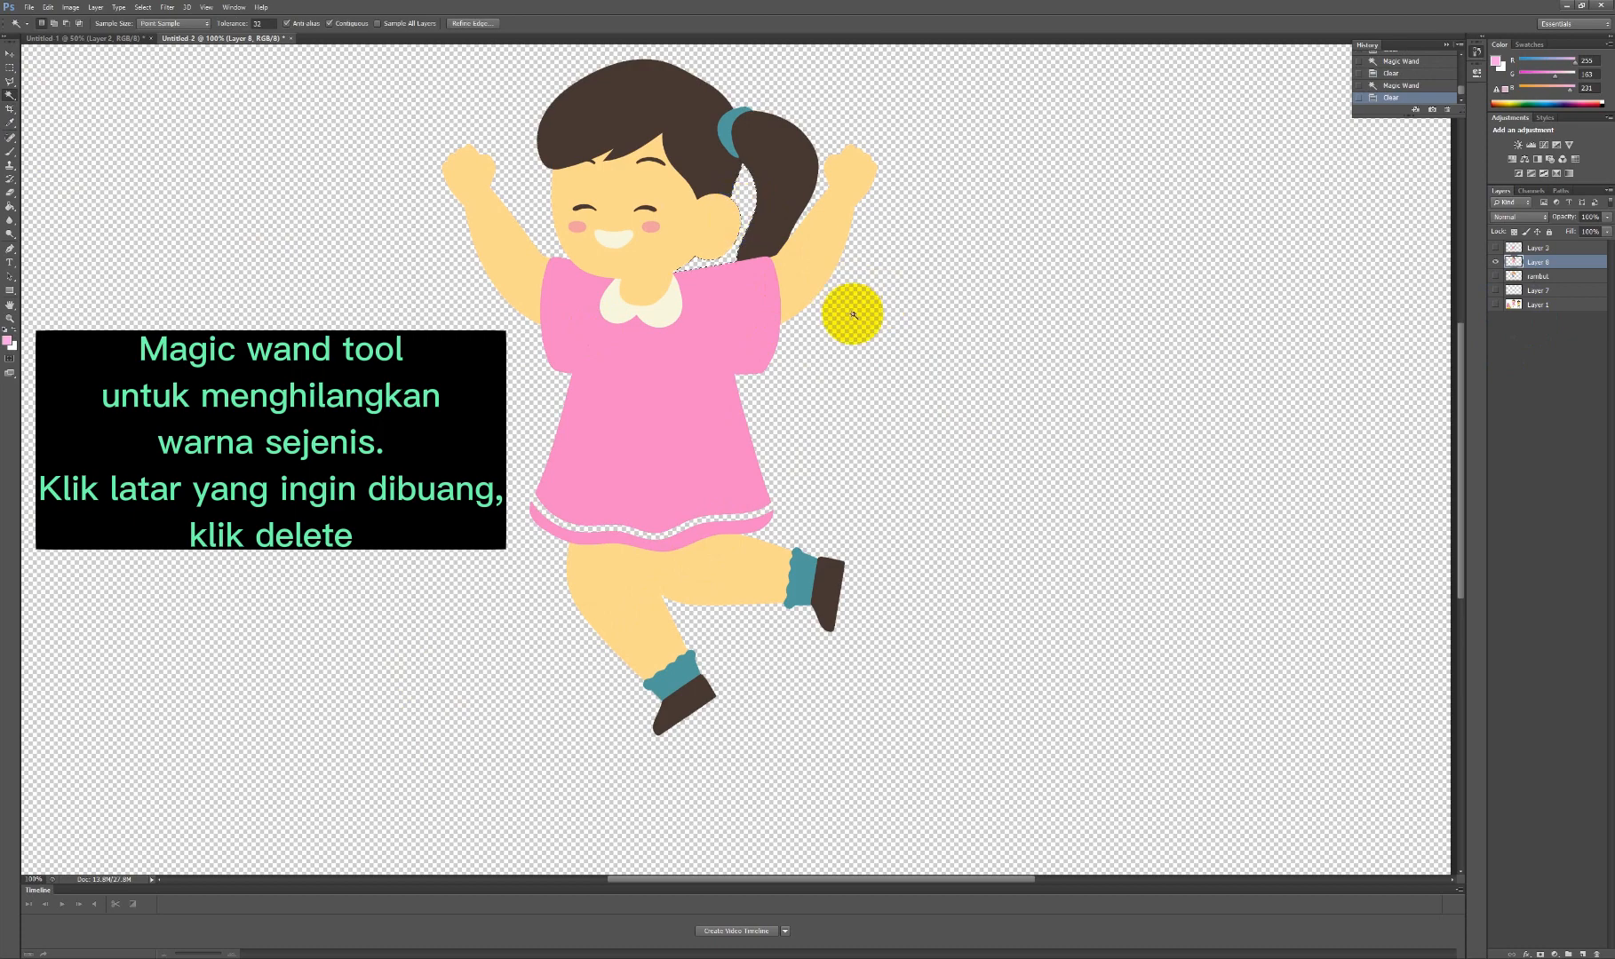
Select and delete both of the girl's raised arms with the Magic Wand.
left_click(819, 268)
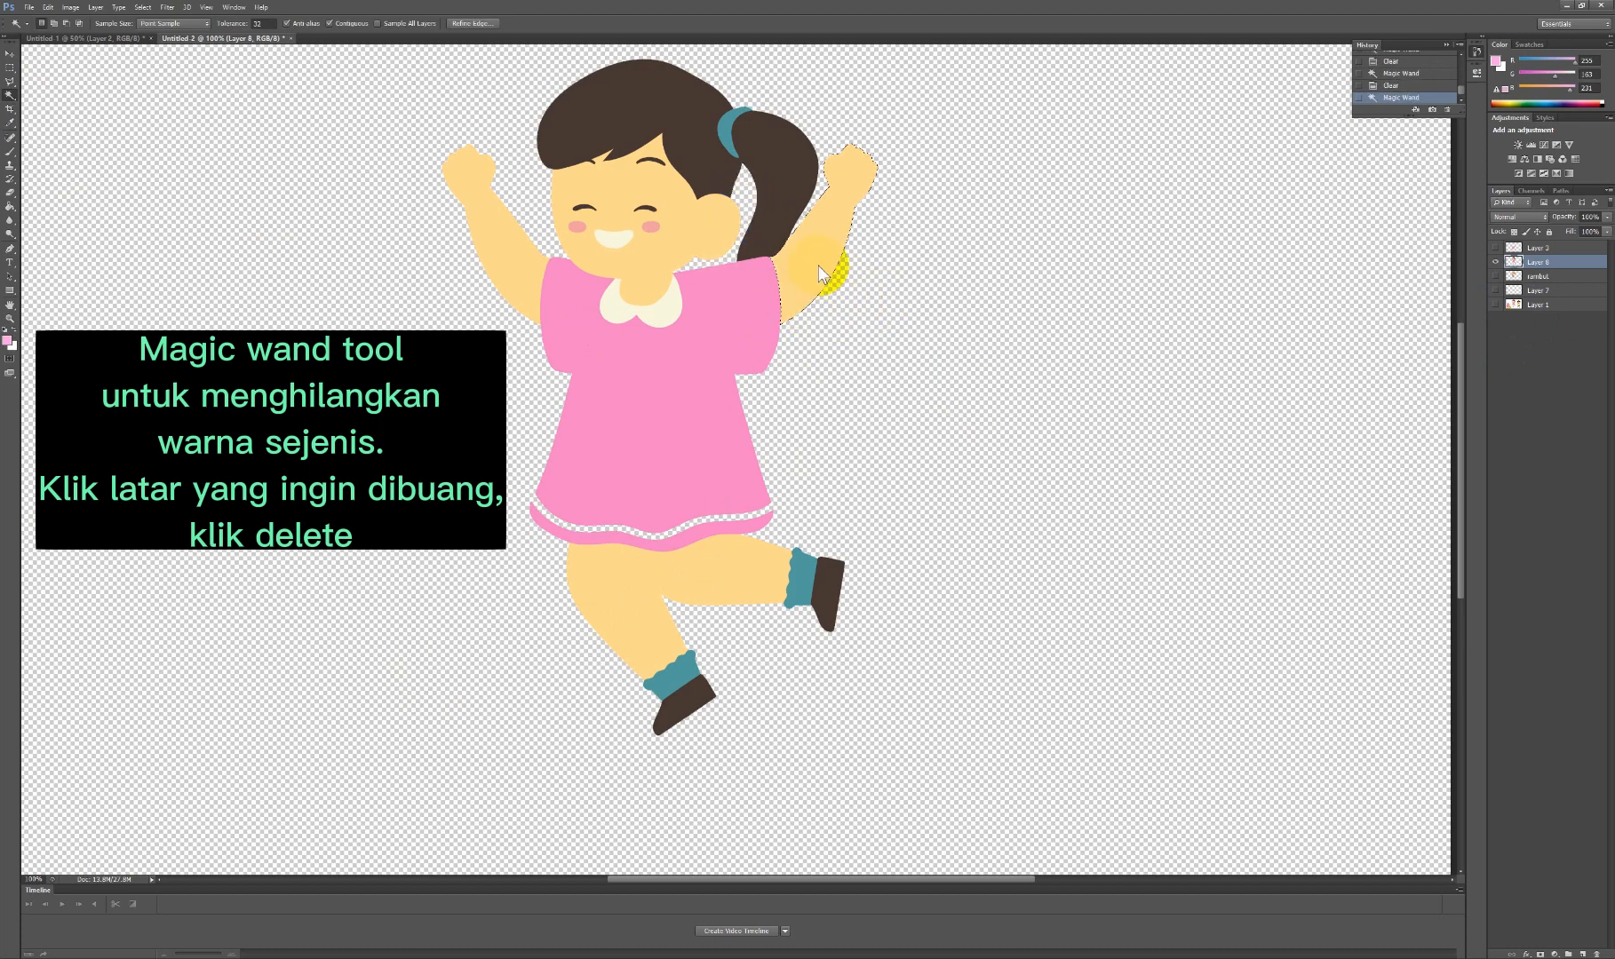
left_click(1497, 306)
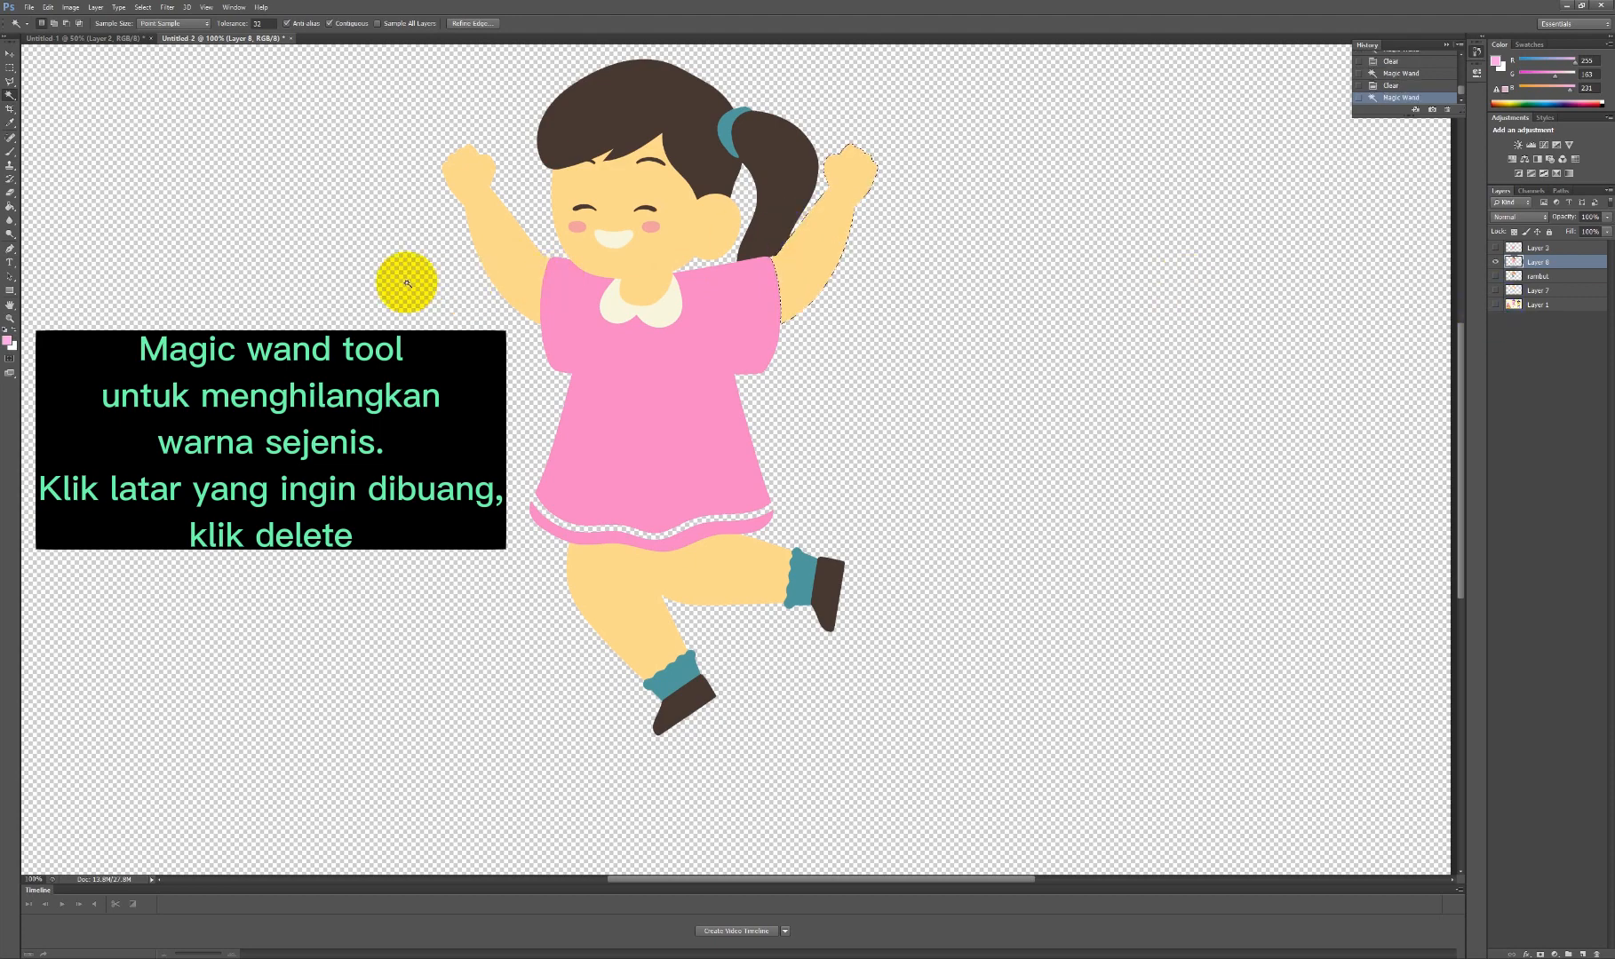
key("Delete")
left_click(510, 271)
key("Delete")
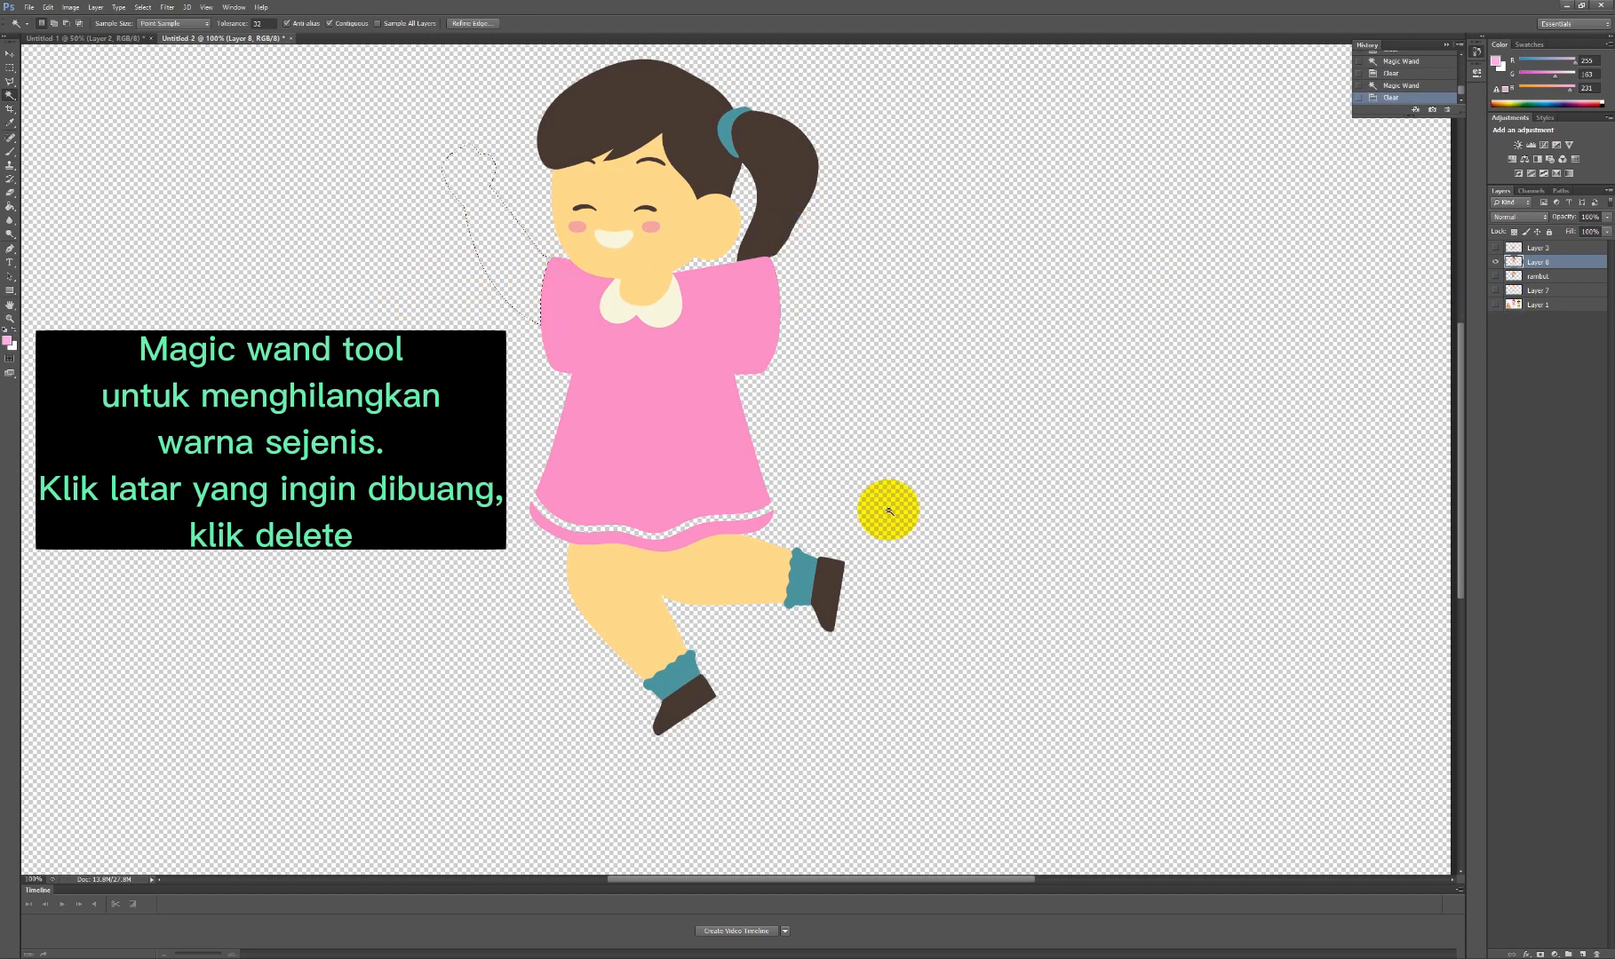
Show Layer 1, select the boy's upper body with a rectangular marquee, and paste a copy onto a new layer.
left_click(1496, 307)
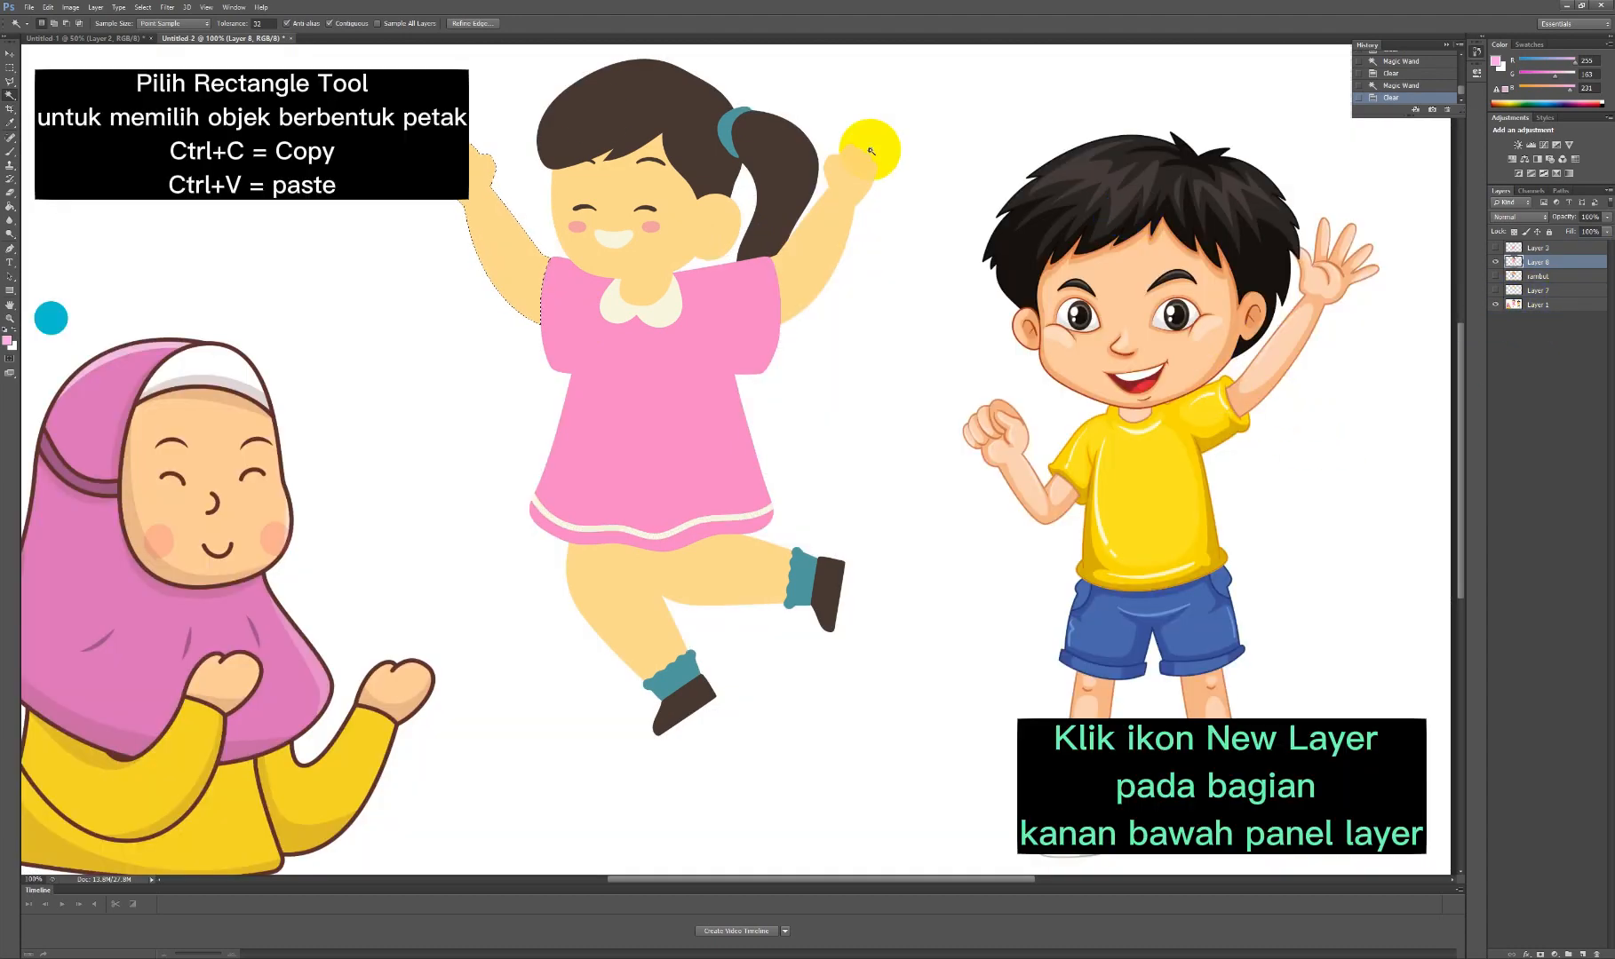
left_click(10, 66)
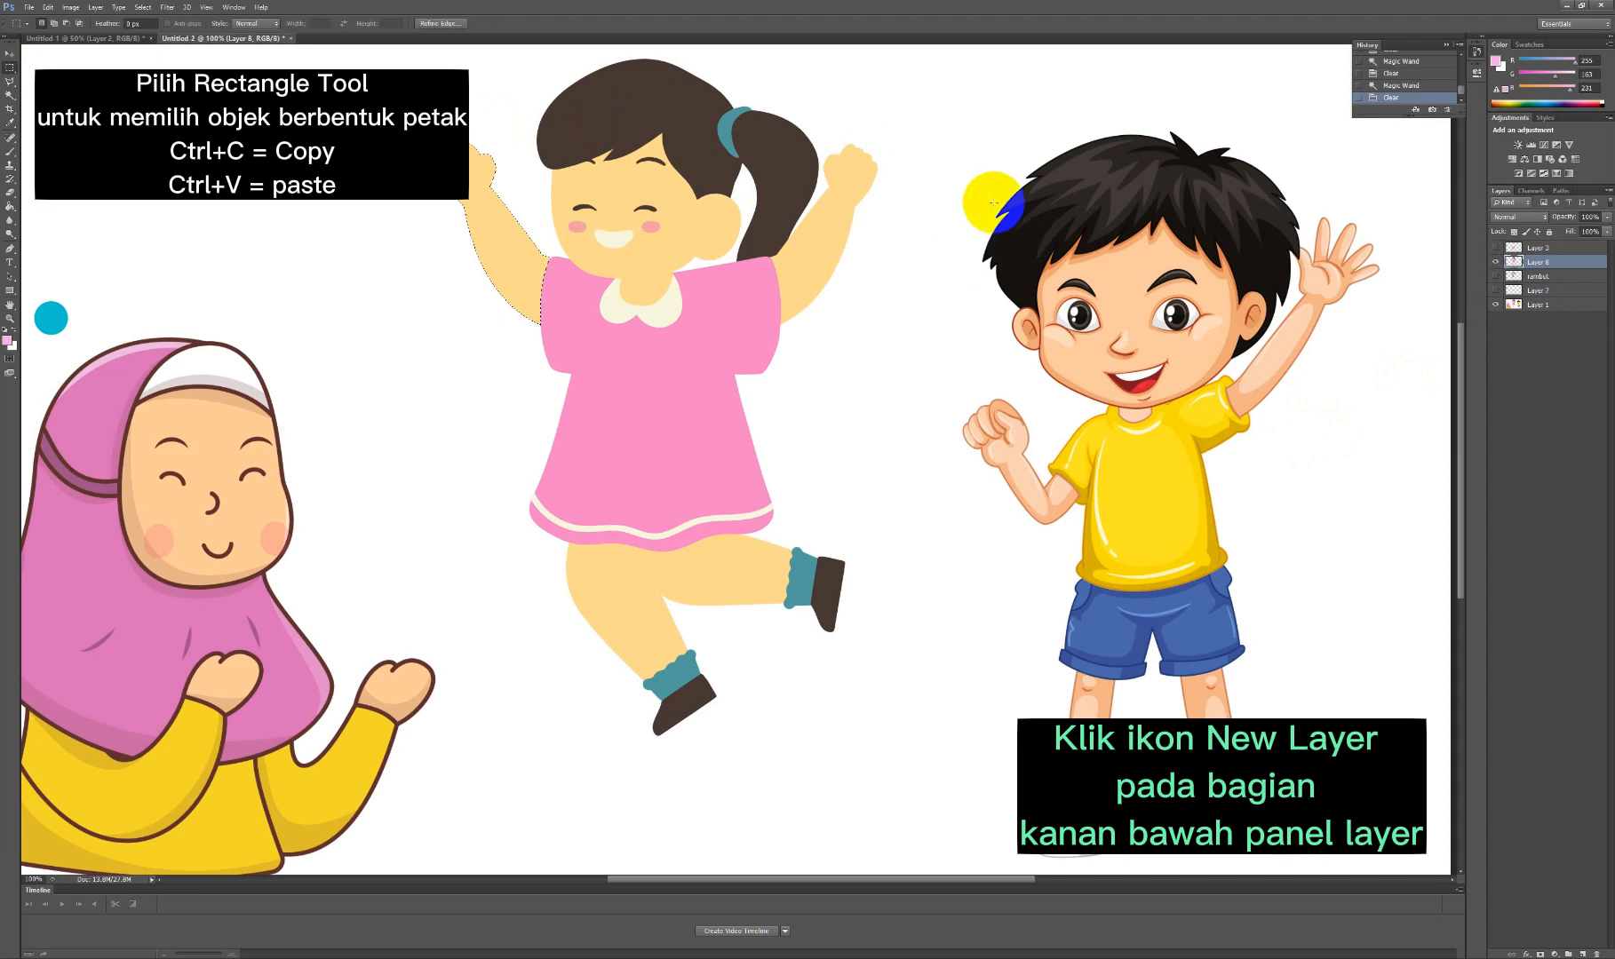
left_click_drag(956, 173, 1393, 540)
key("ctrl+v")
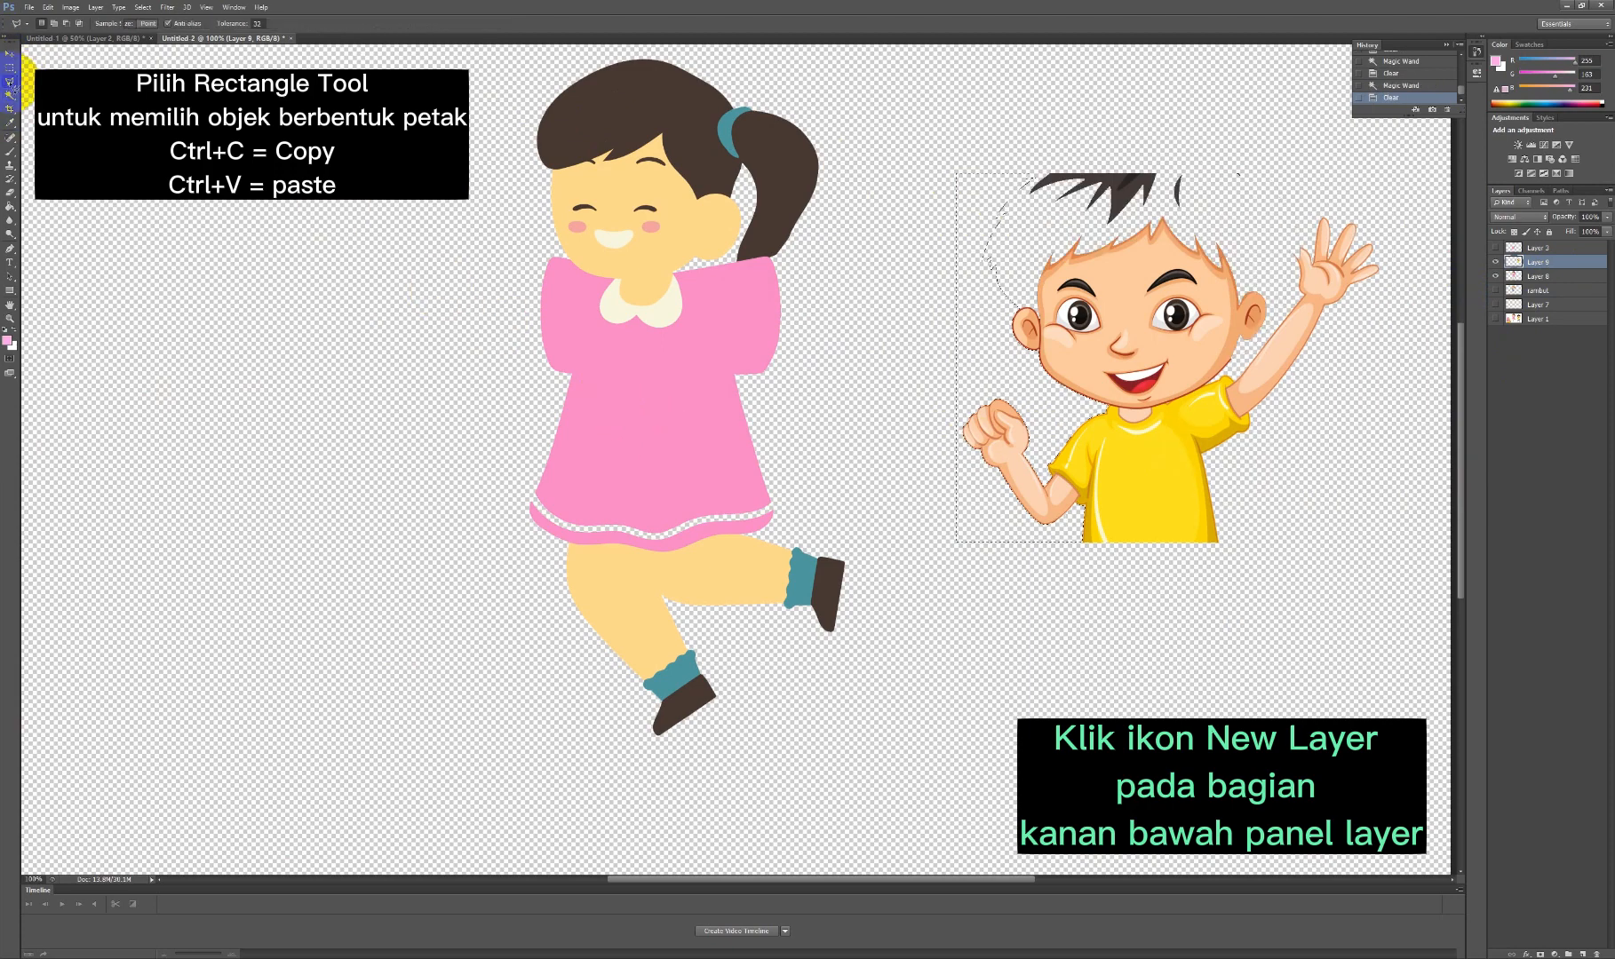
Outline the shoulder corner of the girl's dress beside her chin with the Polygonal Lasso and delete that area from Layer 8.
left_click(592, 278)
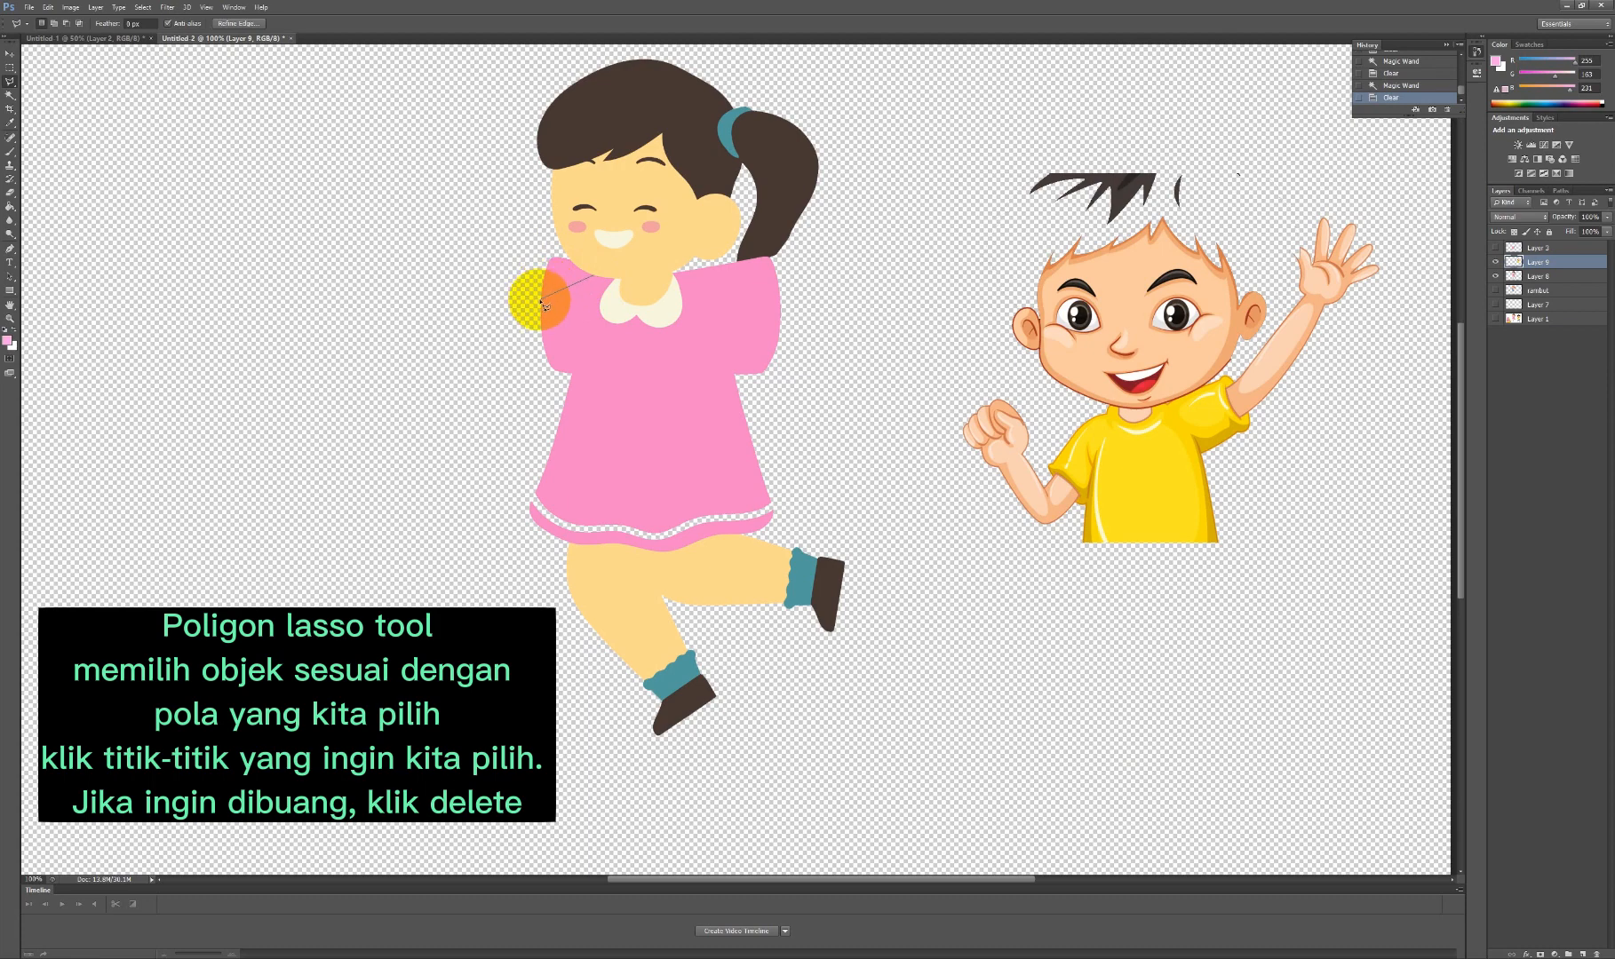
left_click(543, 298)
left_click(521, 264)
left_click(545, 248)
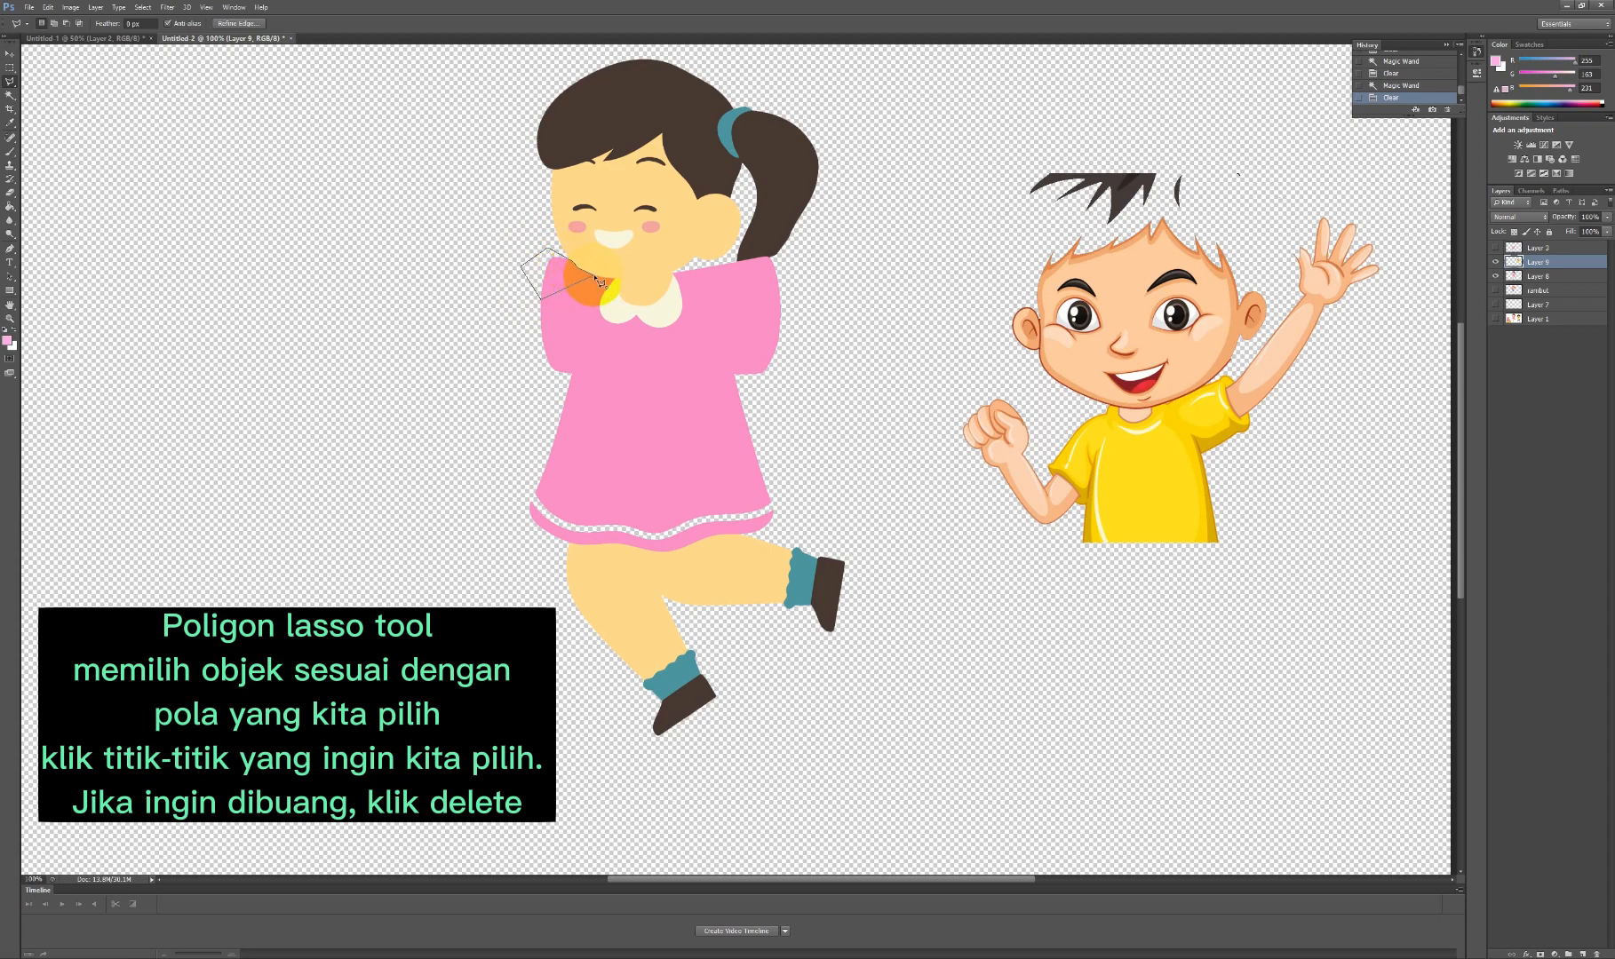
left_click(544, 298)
key("Delete")
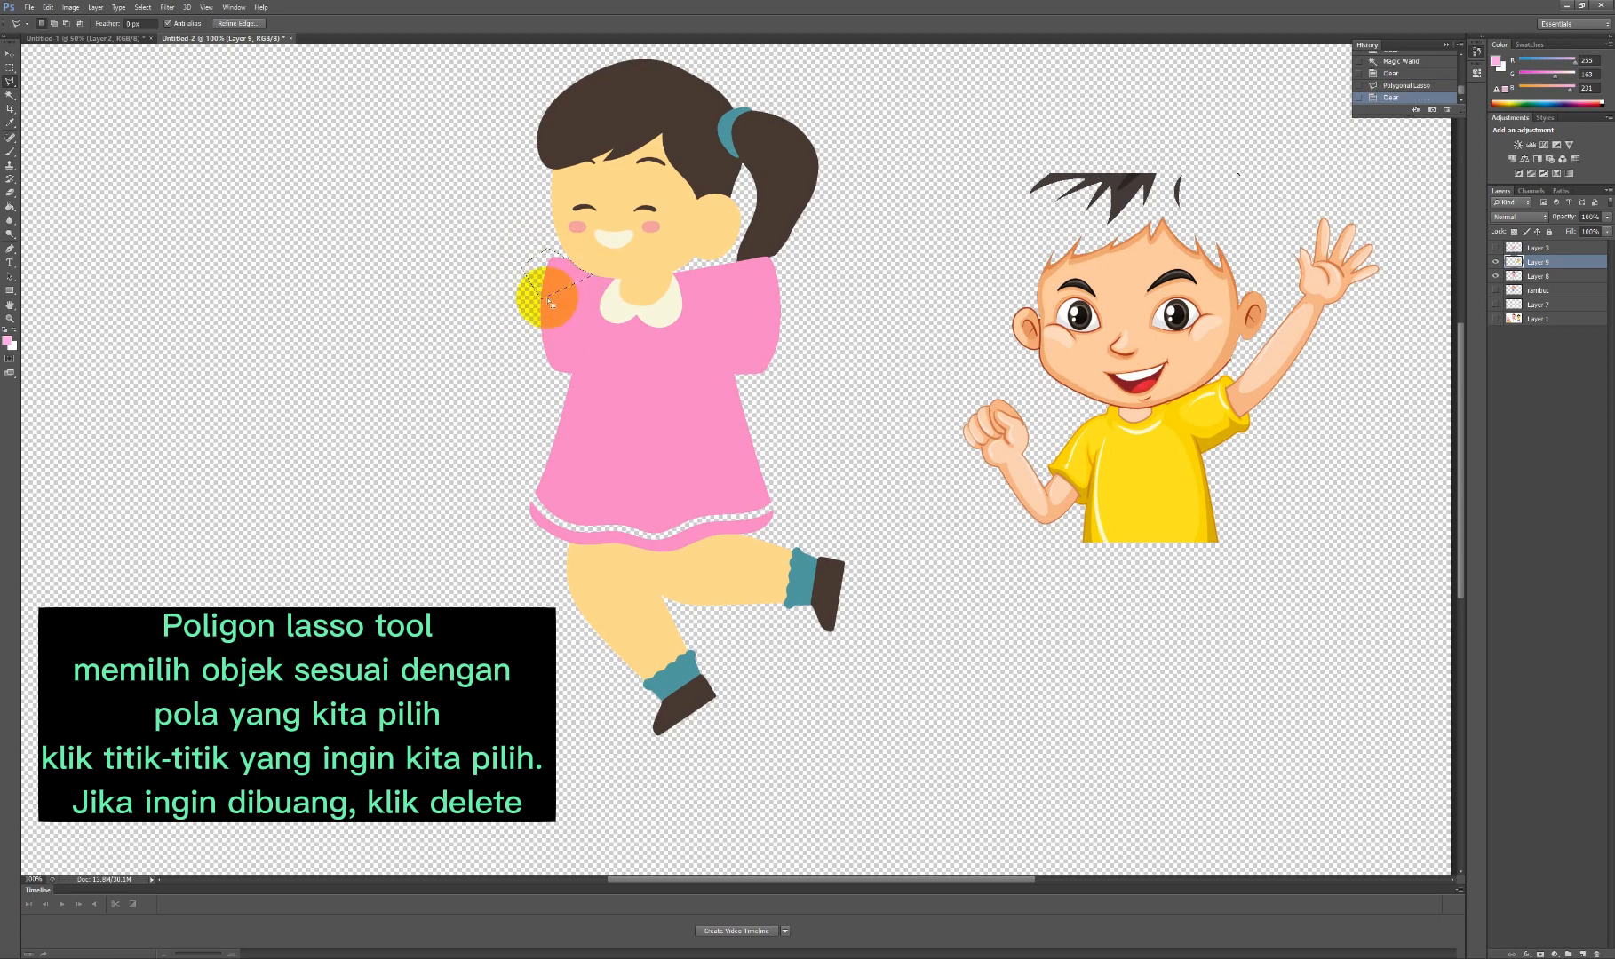
left_click(1565, 285)
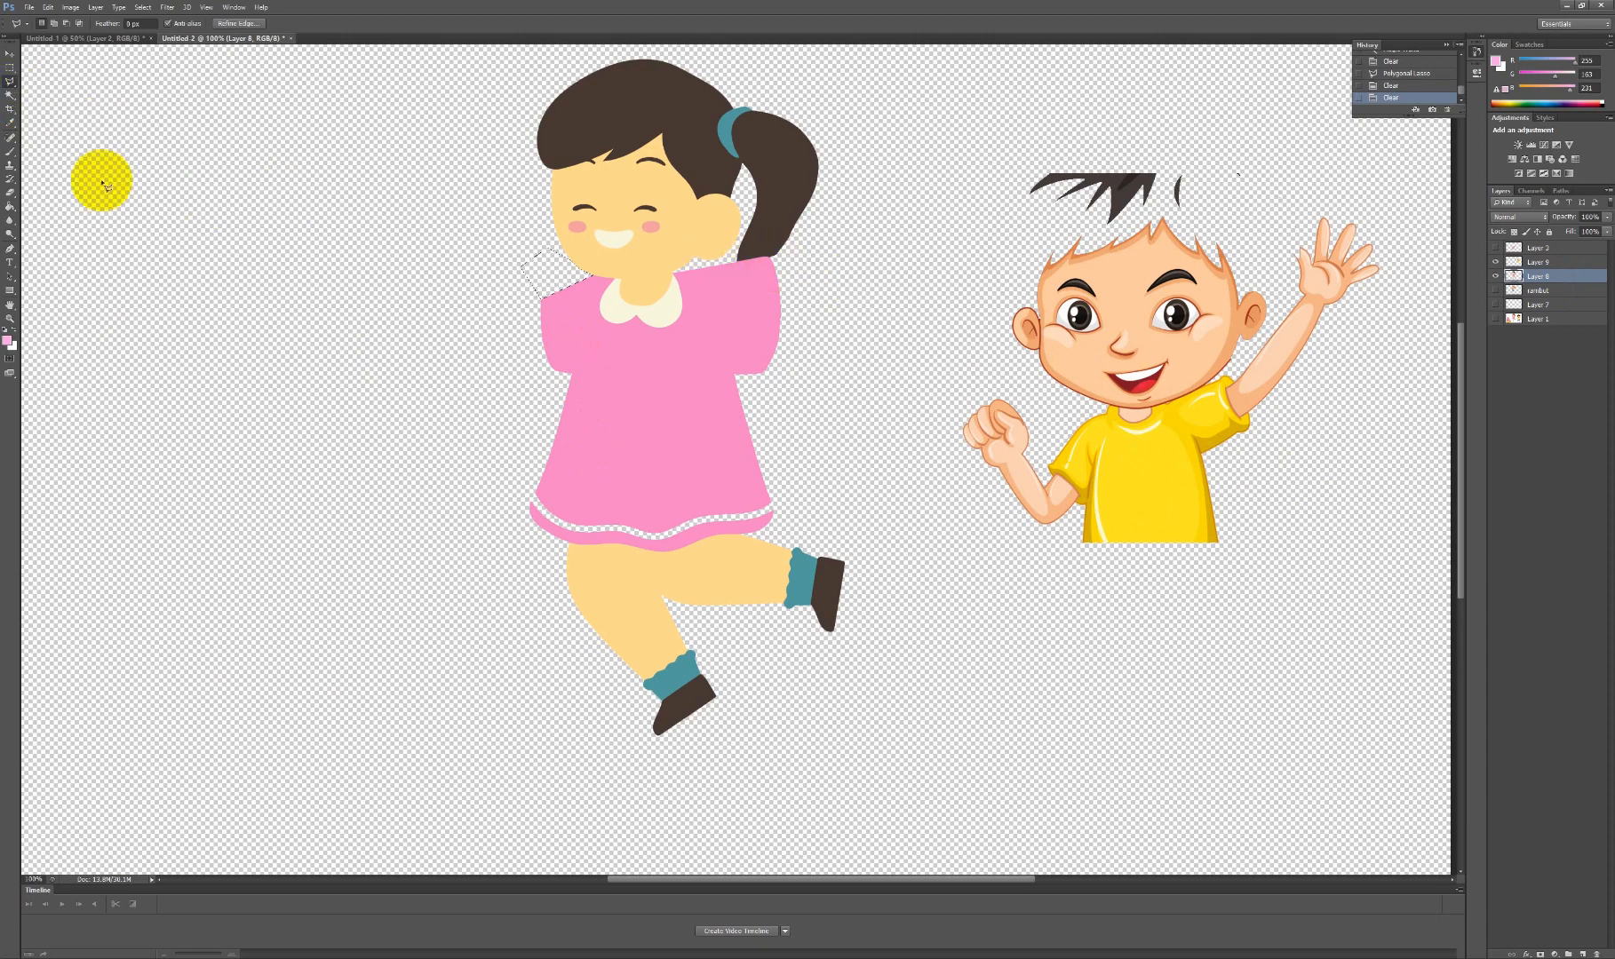
Outline a finger piece of the boy's clenched fist with the Polygonal Lasso and paste a copy of it onto a new layer.
left_click(10, 319)
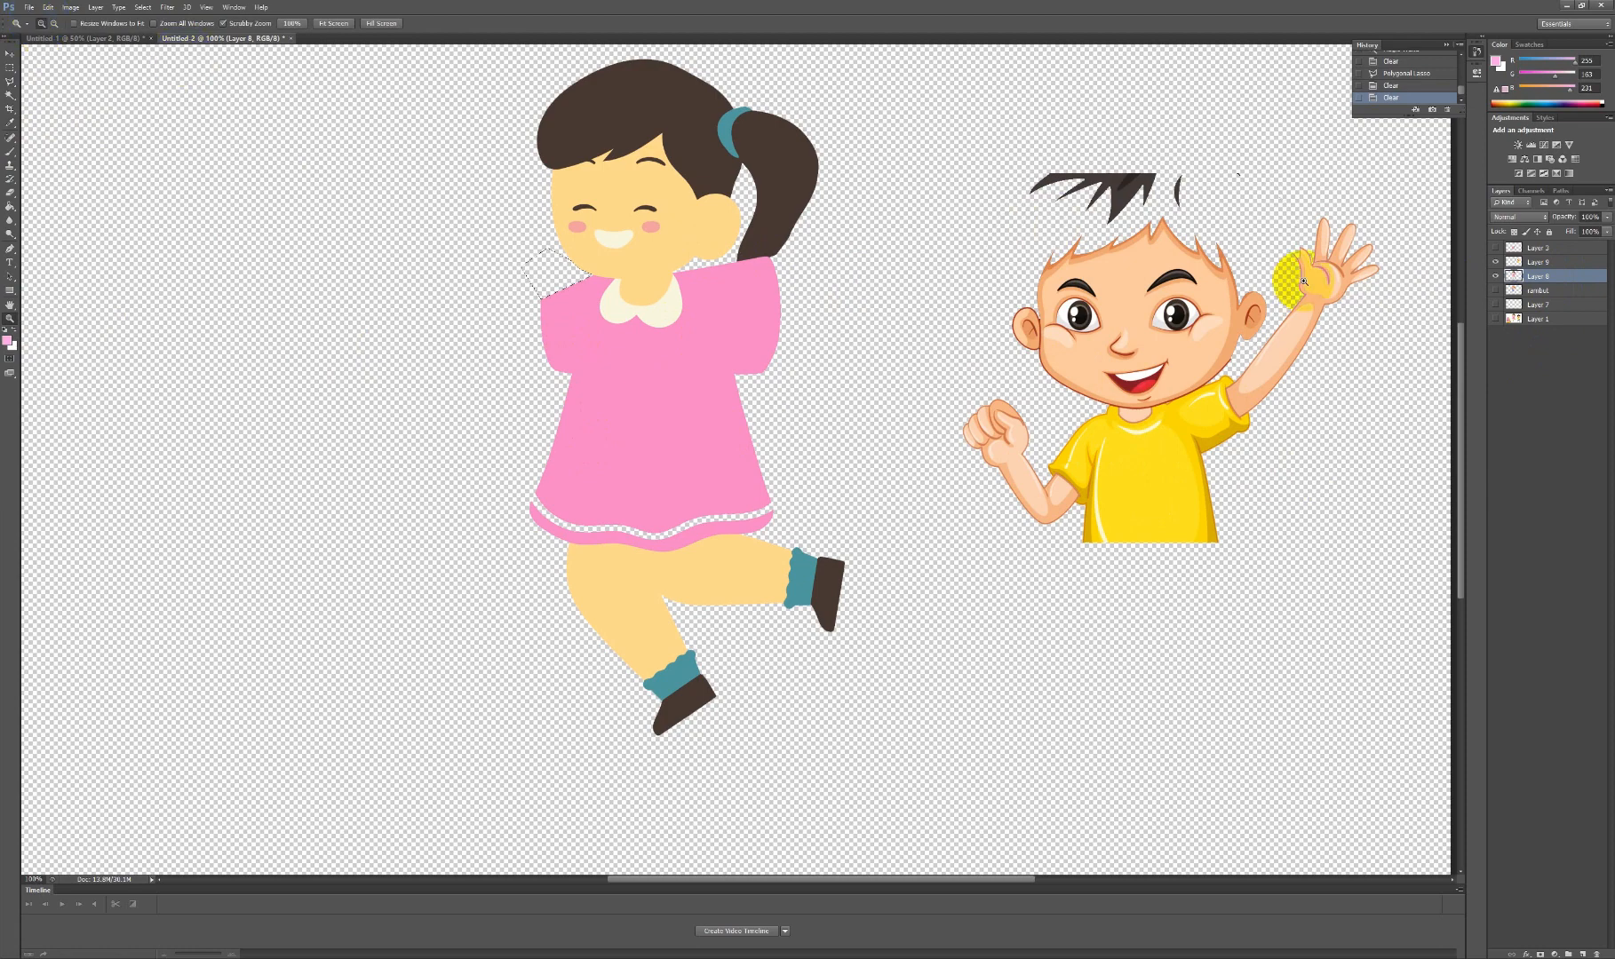
left_click(1318, 265)
left_click(1324, 271)
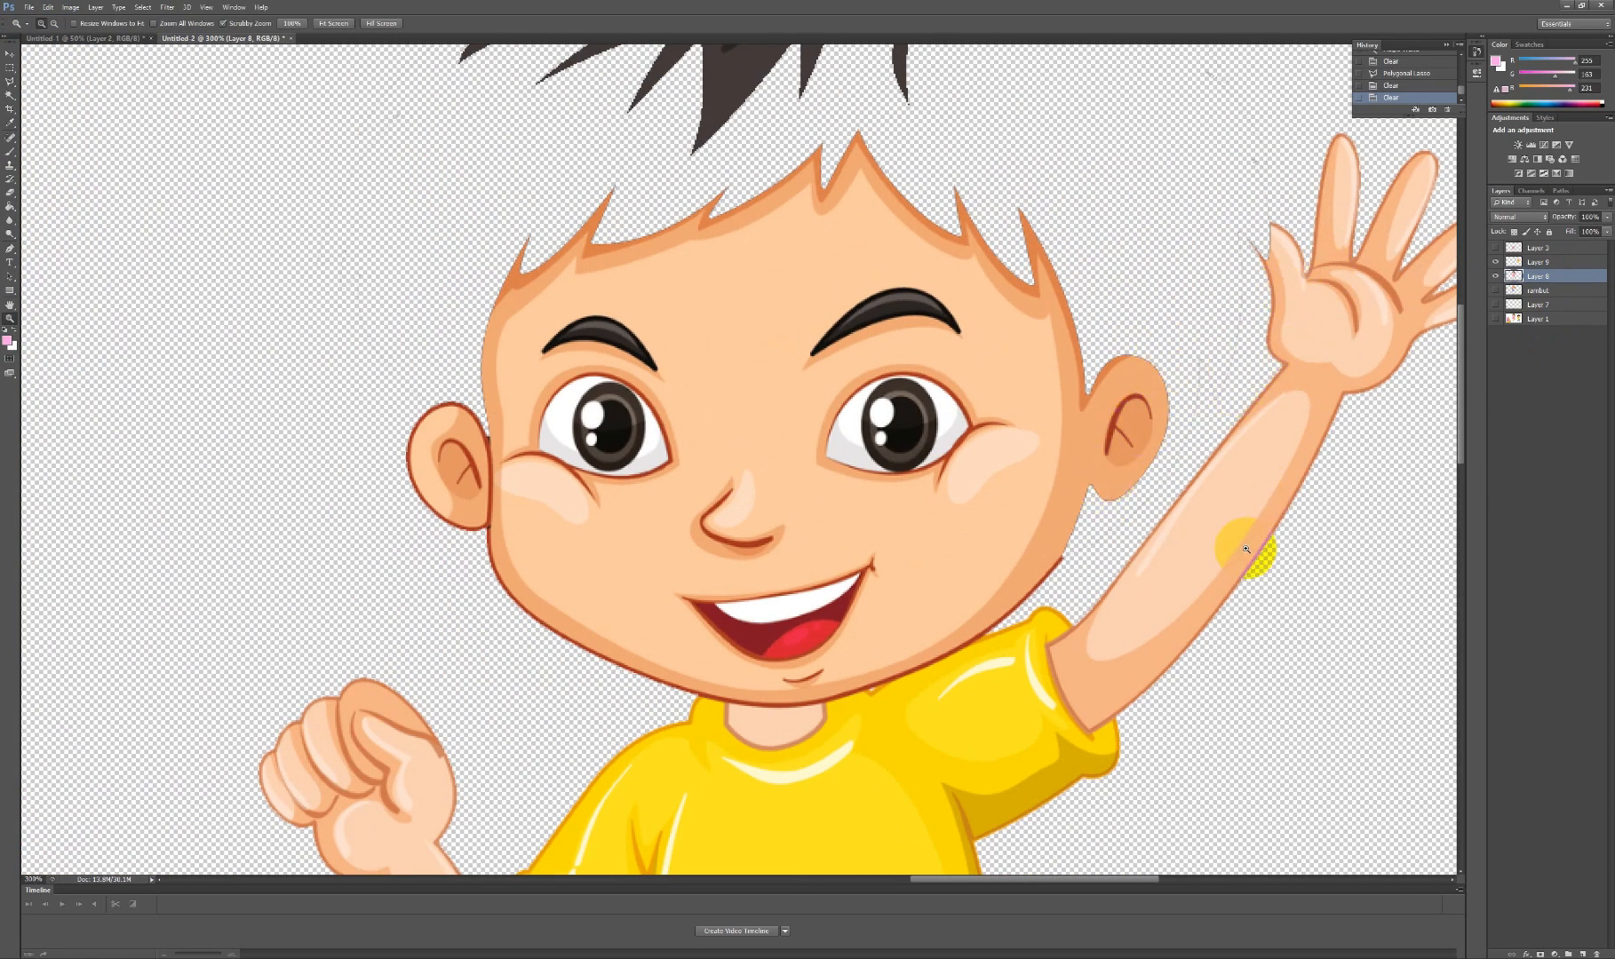
left_click_drag(1142, 879, 1187, 879)
key("l")
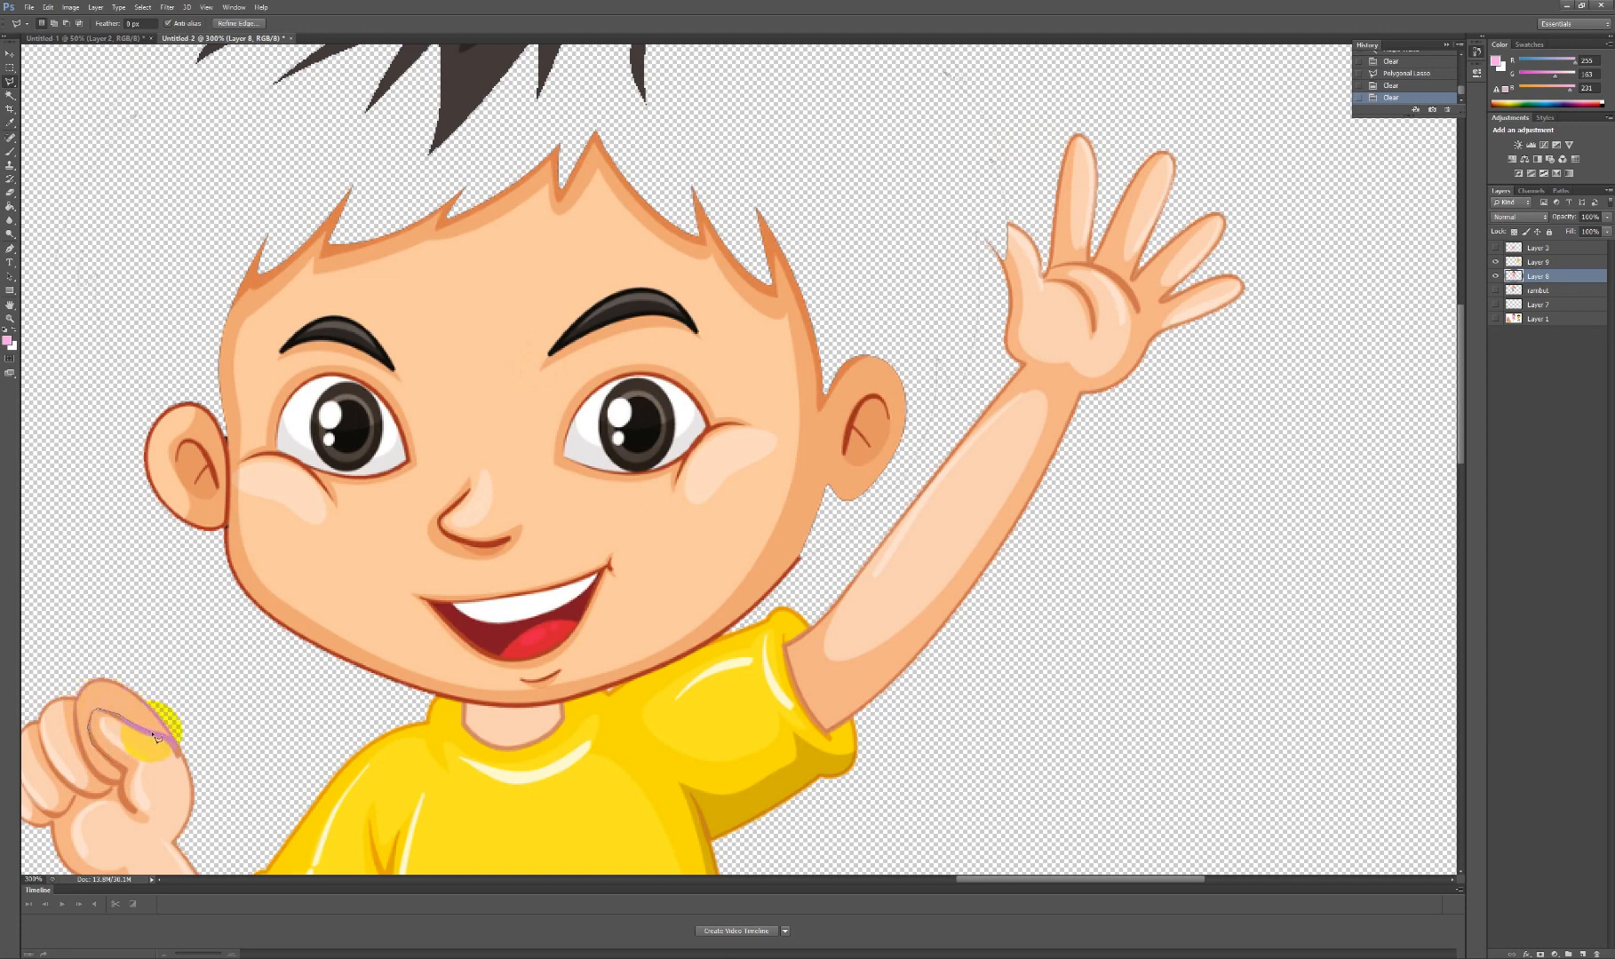
left_click(152, 737)
key("ctrl+c")
key("ctrl+v")
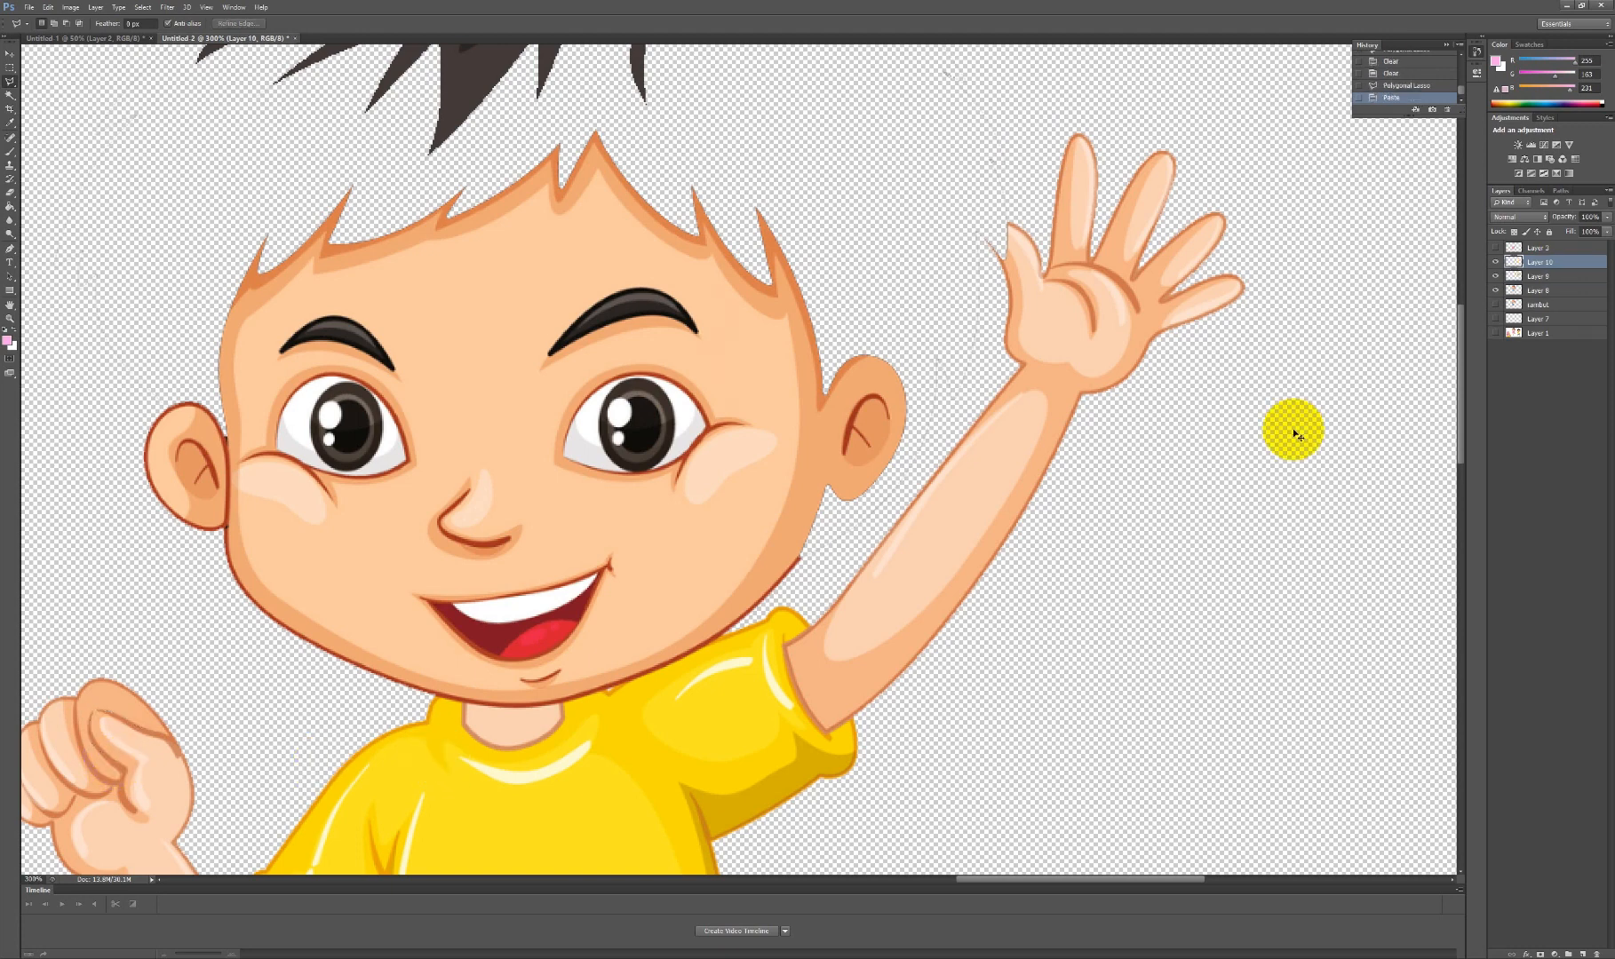
Move the copied finger piece onto the thumb of the boy's waving hand, shrink it slightly and rotate it about 8 degrees to fit.
left_click(10, 55)
left_click_drag(126, 732, 1002, 361)
left_click_drag(996, 233, 1023, 338)
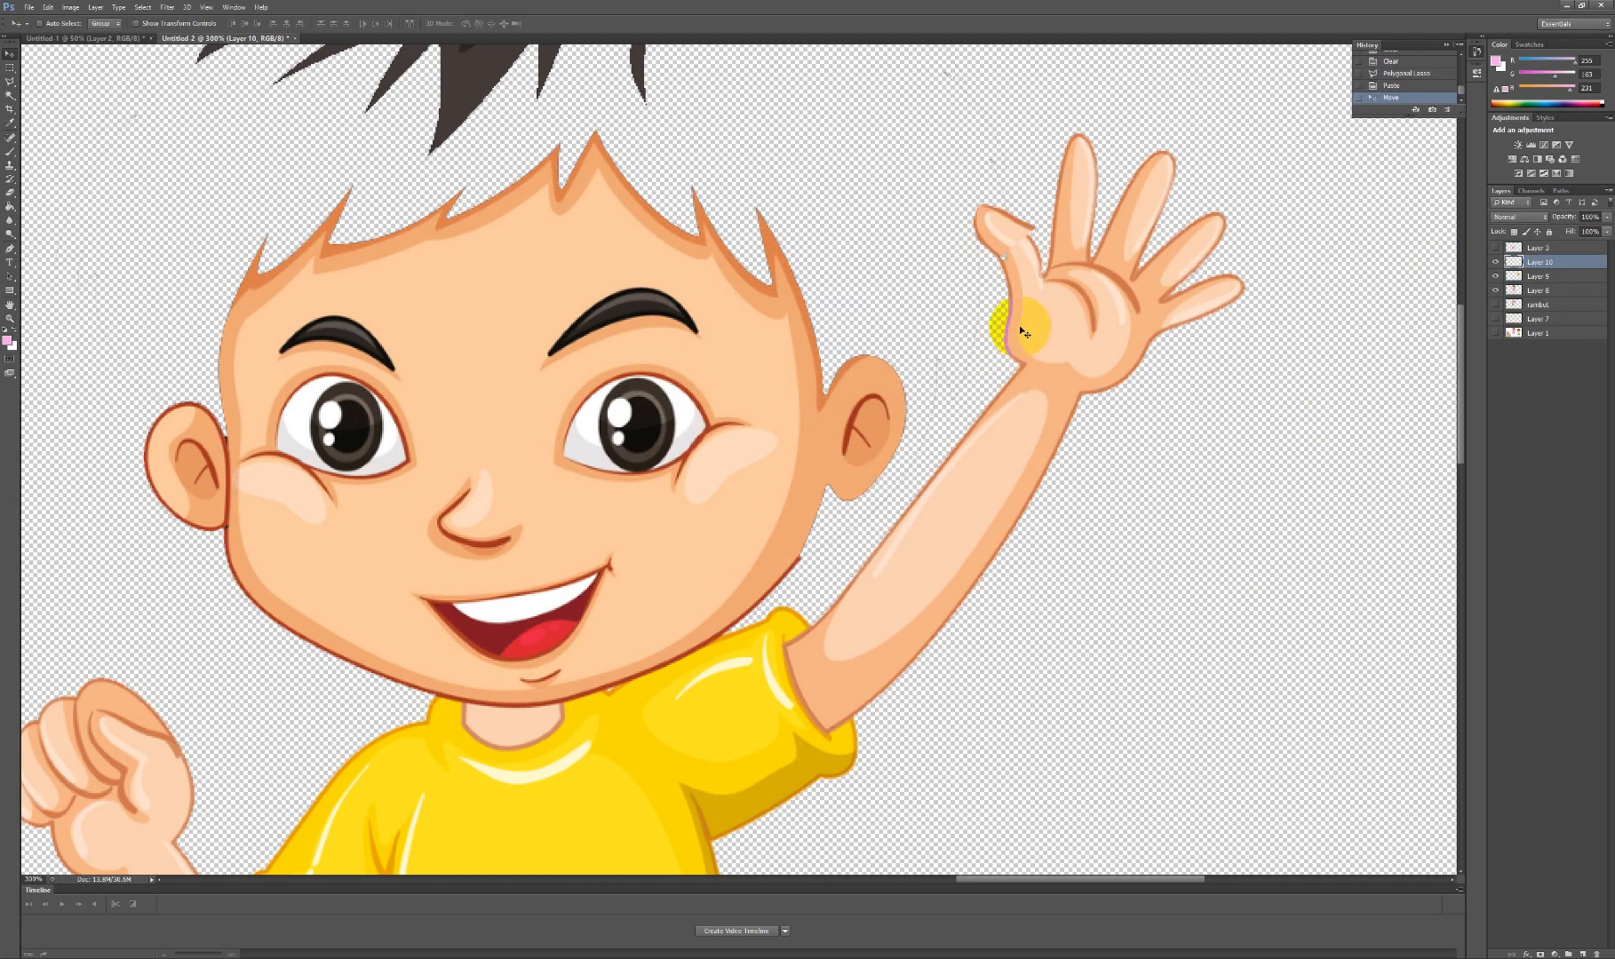
key("ctrl+t")
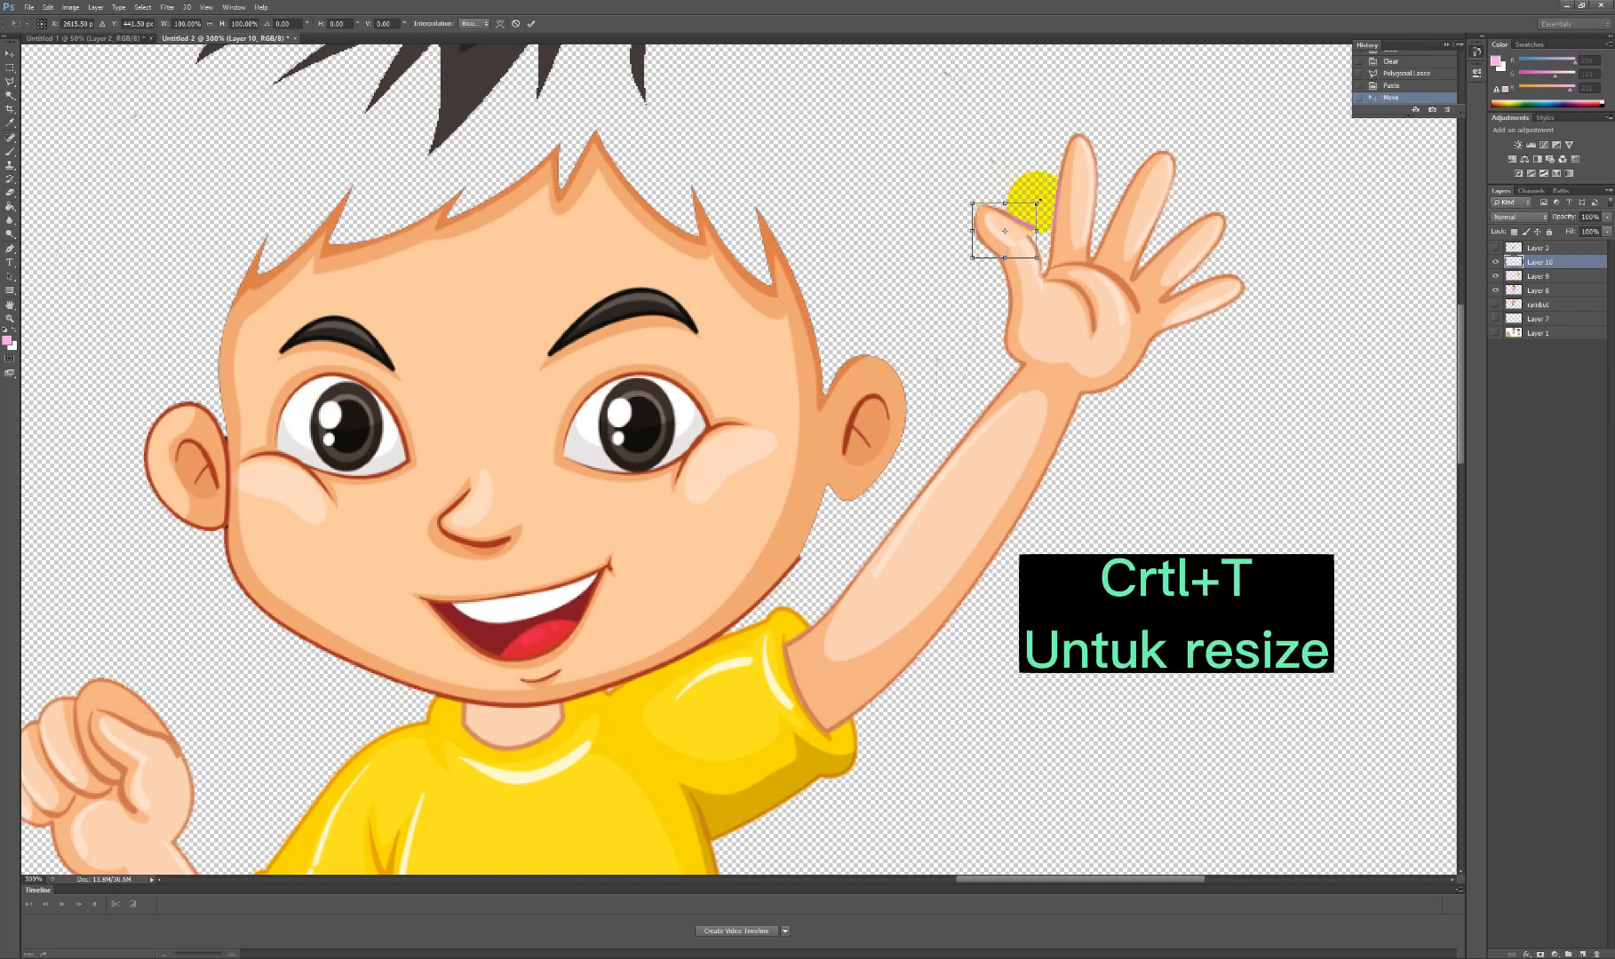
mouse_move(1035, 203)
left_mouse_down()
mouse_move(1015, 240)
mouse_move(1042, 213)
left_mouse_up()
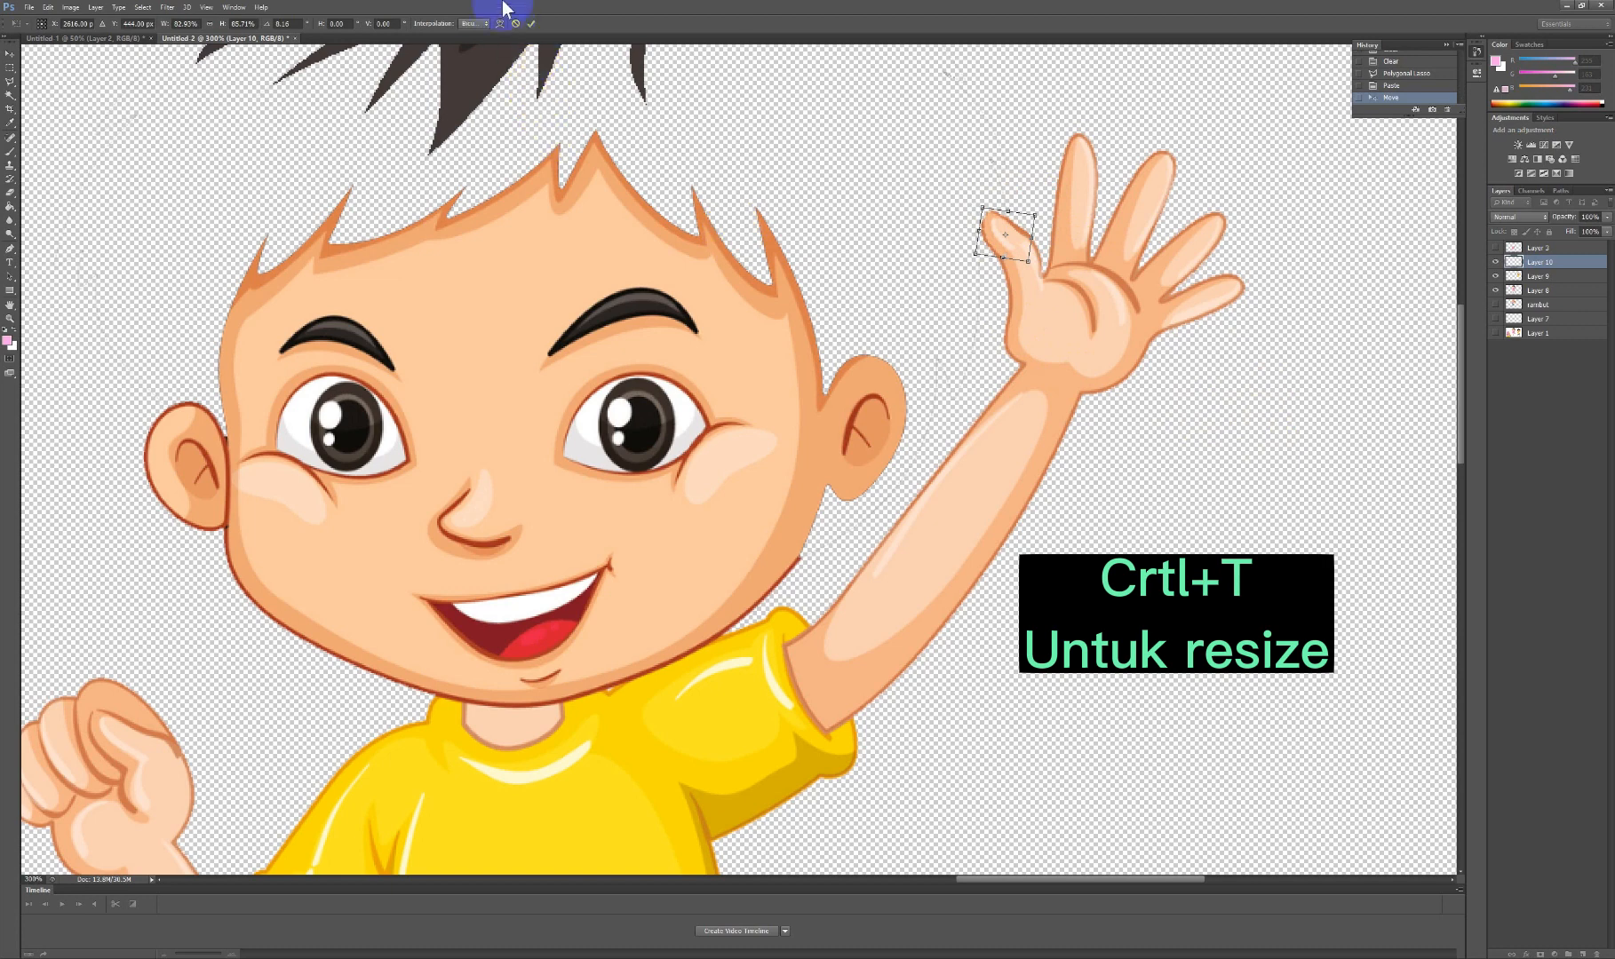
left_click(531, 24)
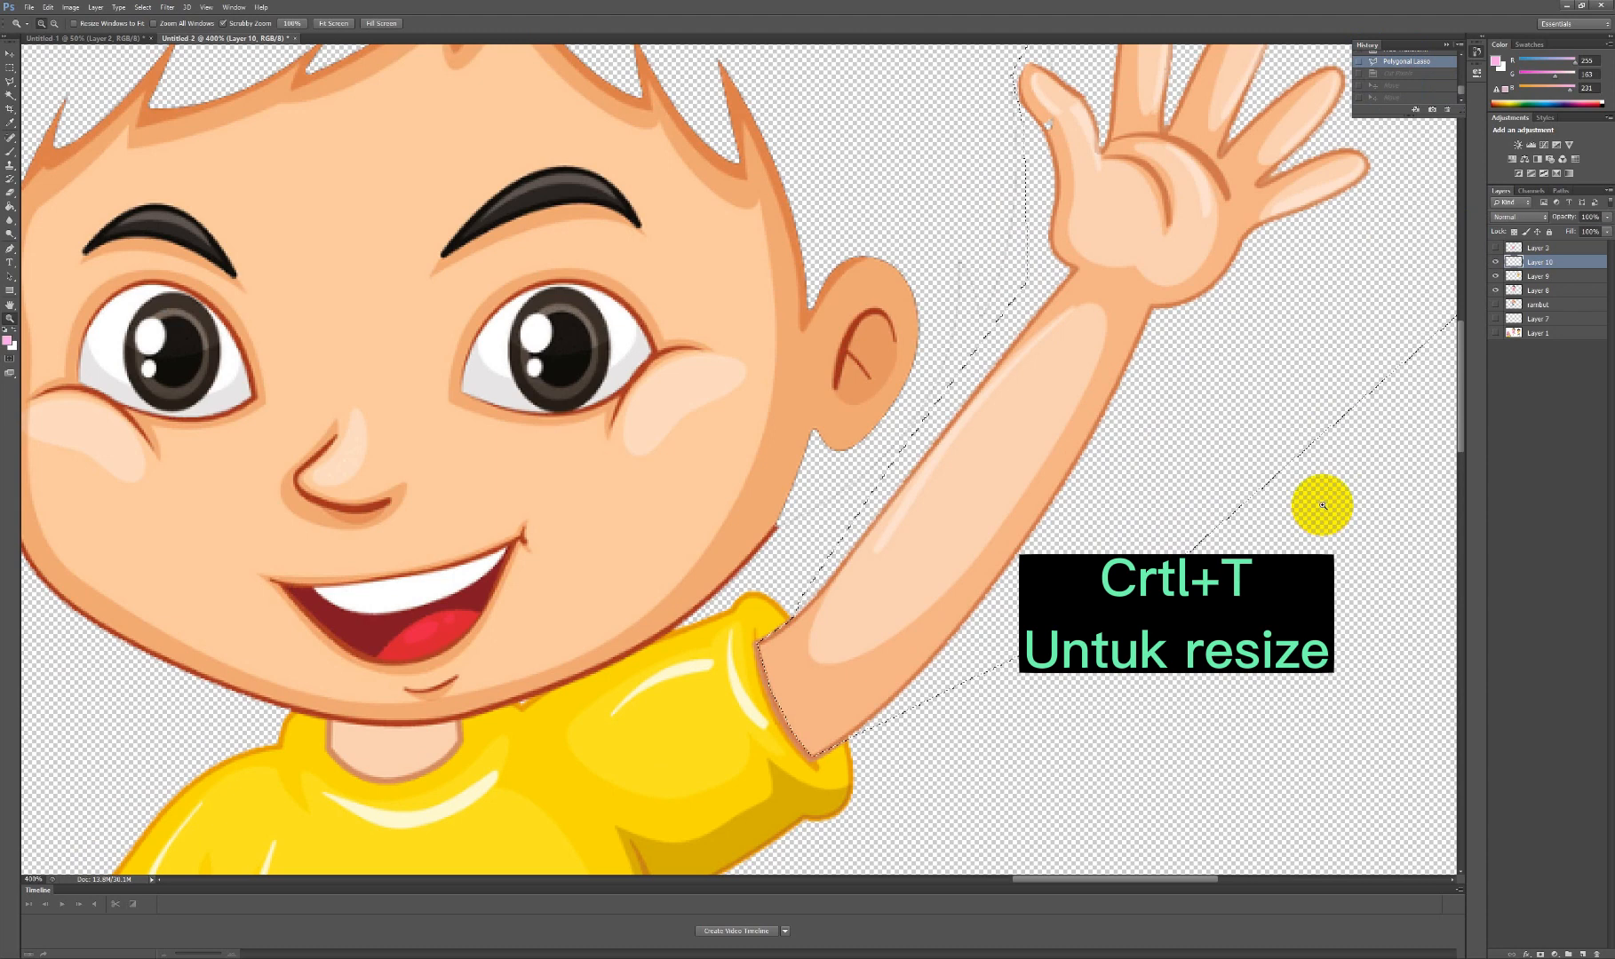
Check the visibility of Layer 9 and Layer 10, and merge the two layers into one.
left_click(1325, 505)
left_click(1324, 504)
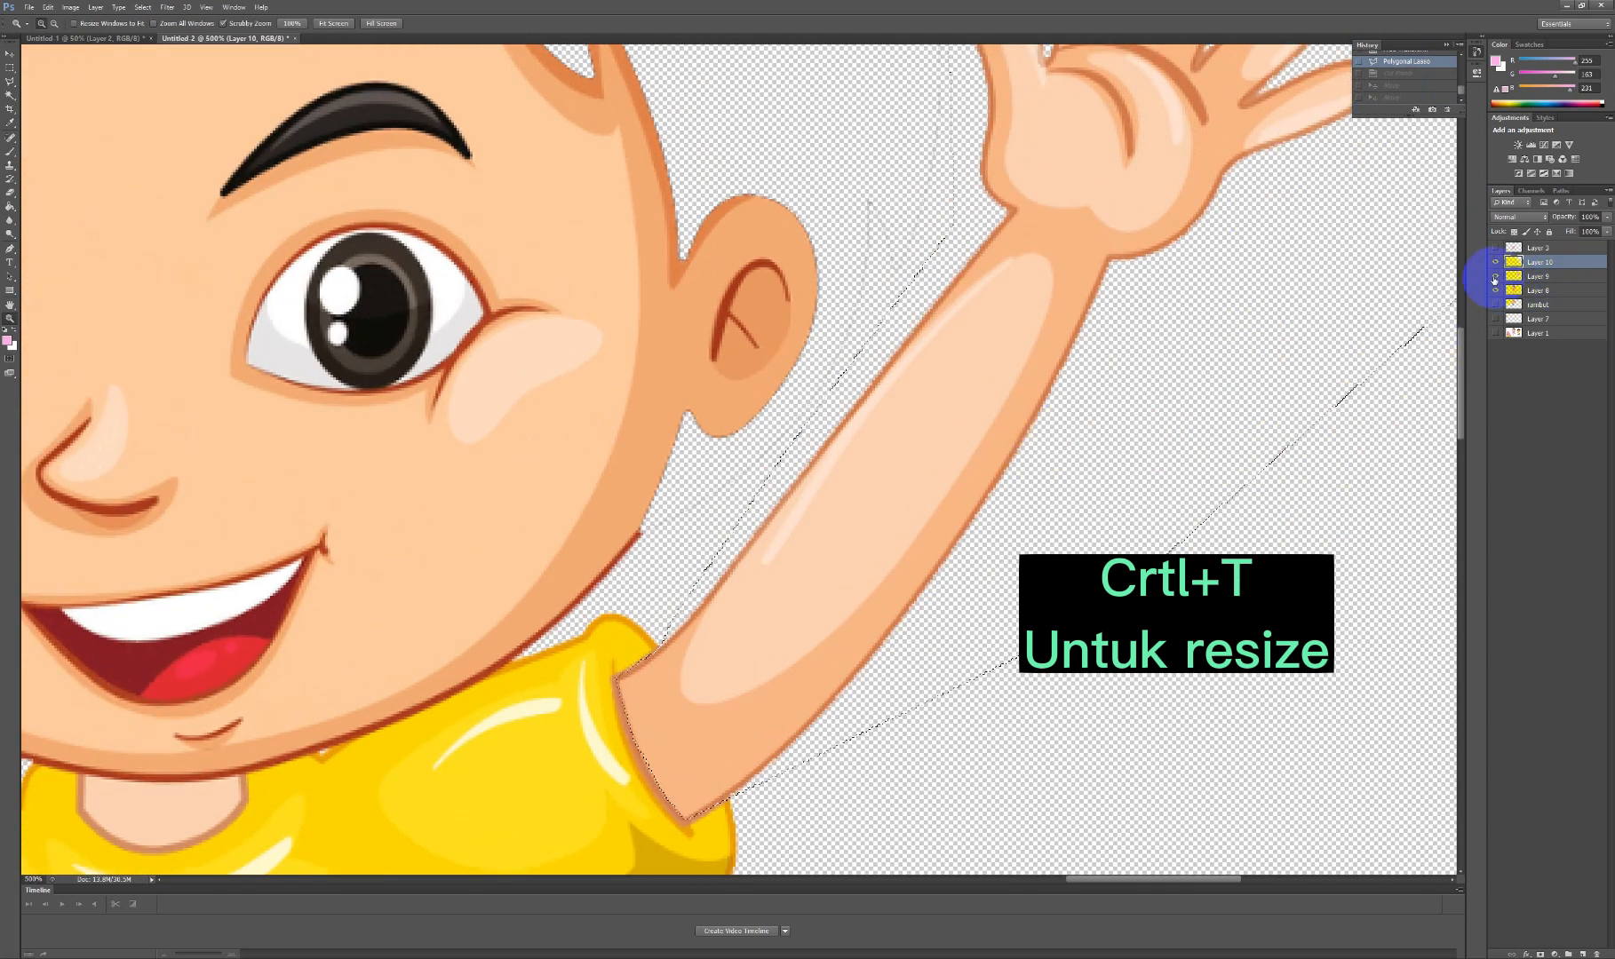
left_click(1495, 278)
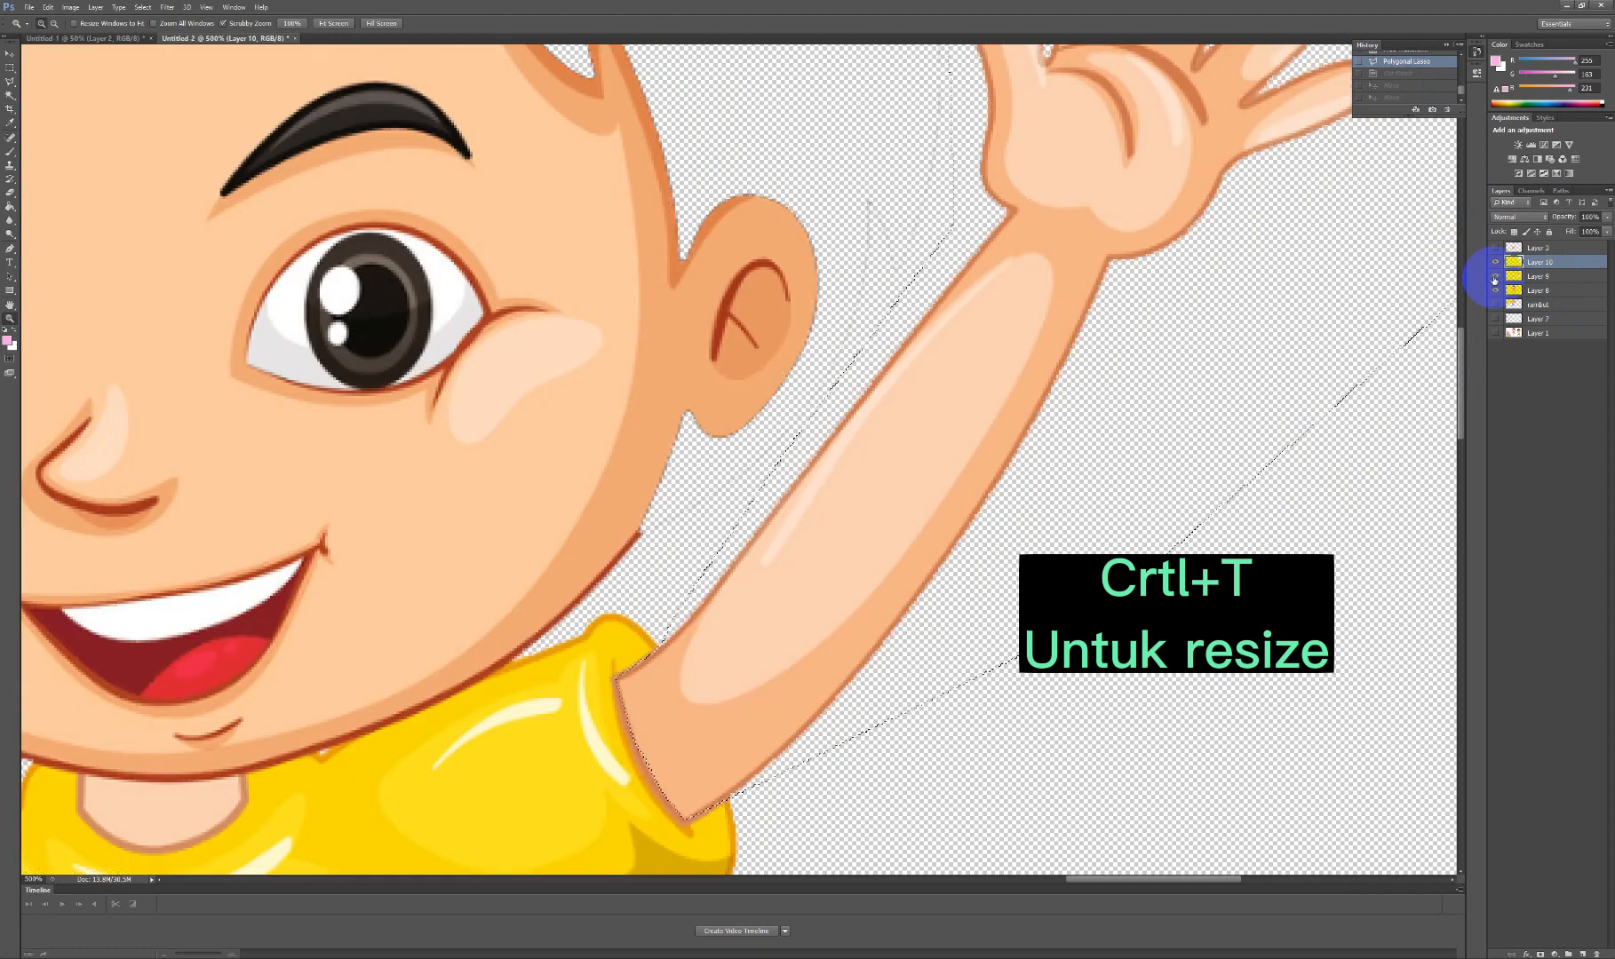
left_click(1495, 276)
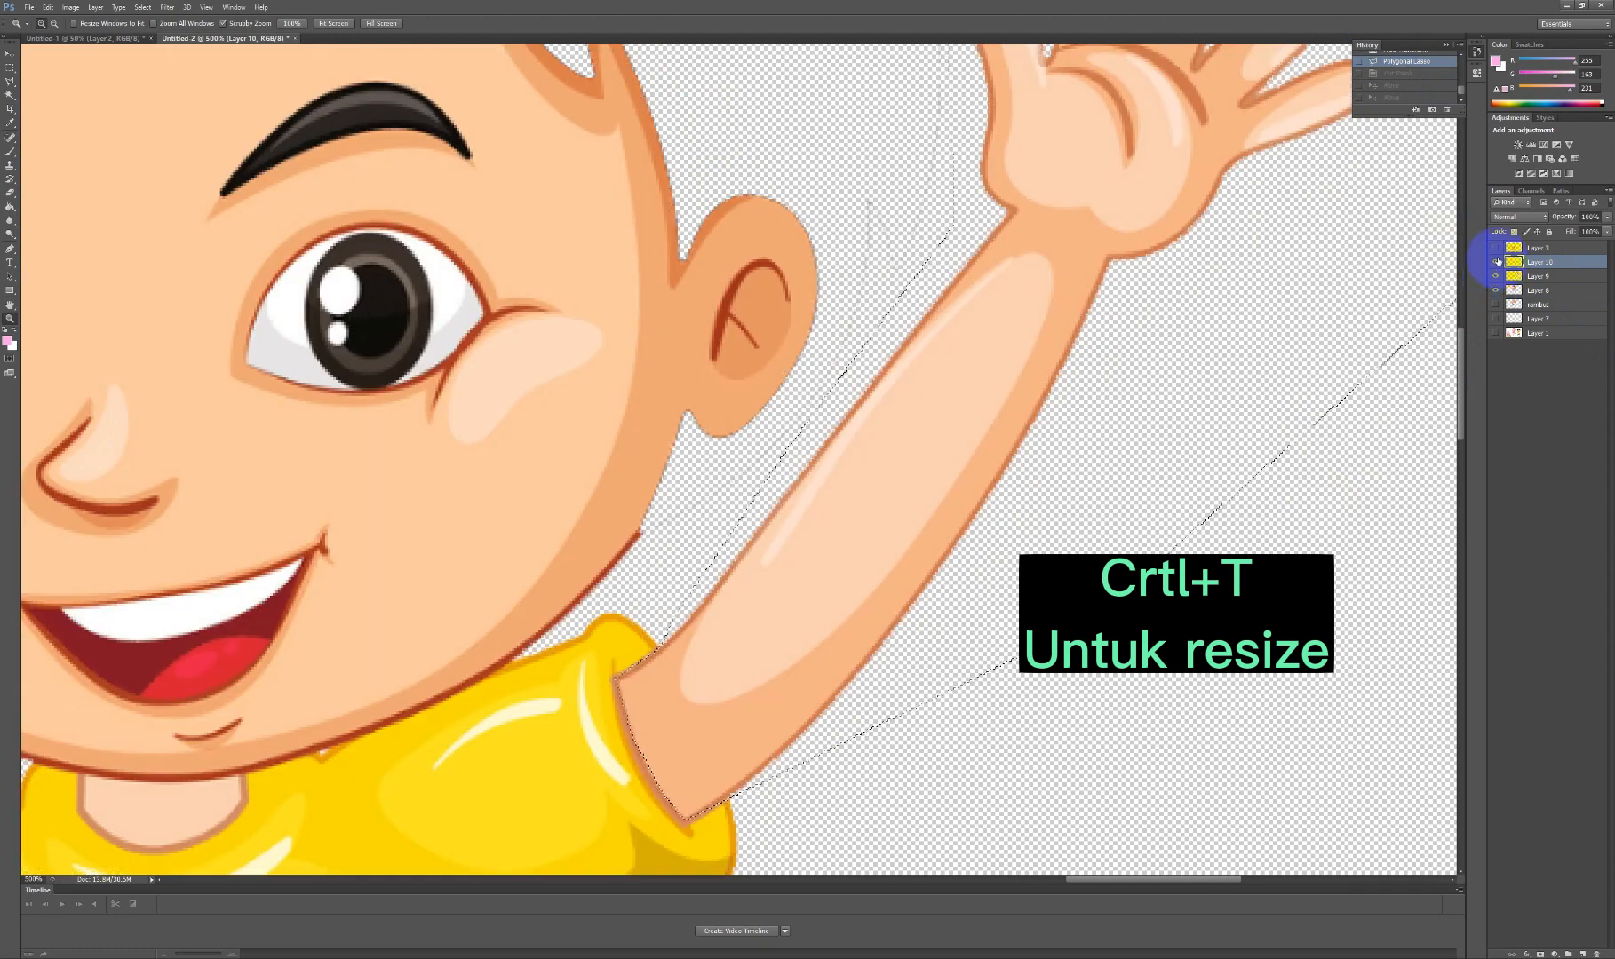
left_click(1496, 262)
left_click(1496, 262)
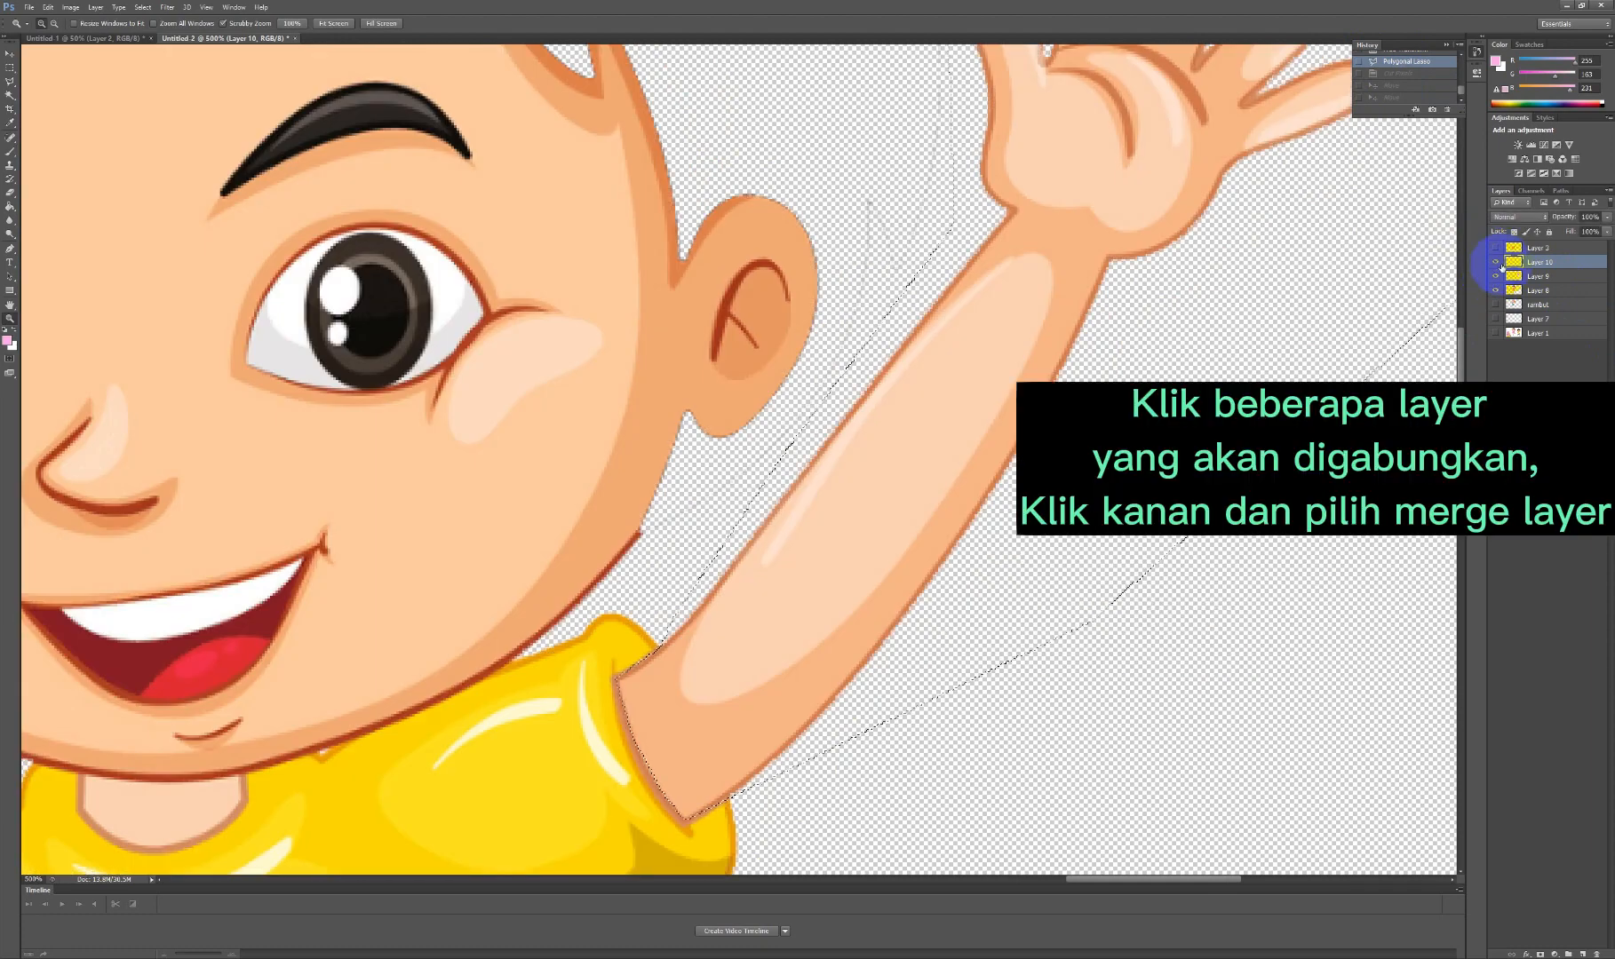
left_click(1563, 277, "ctrl")
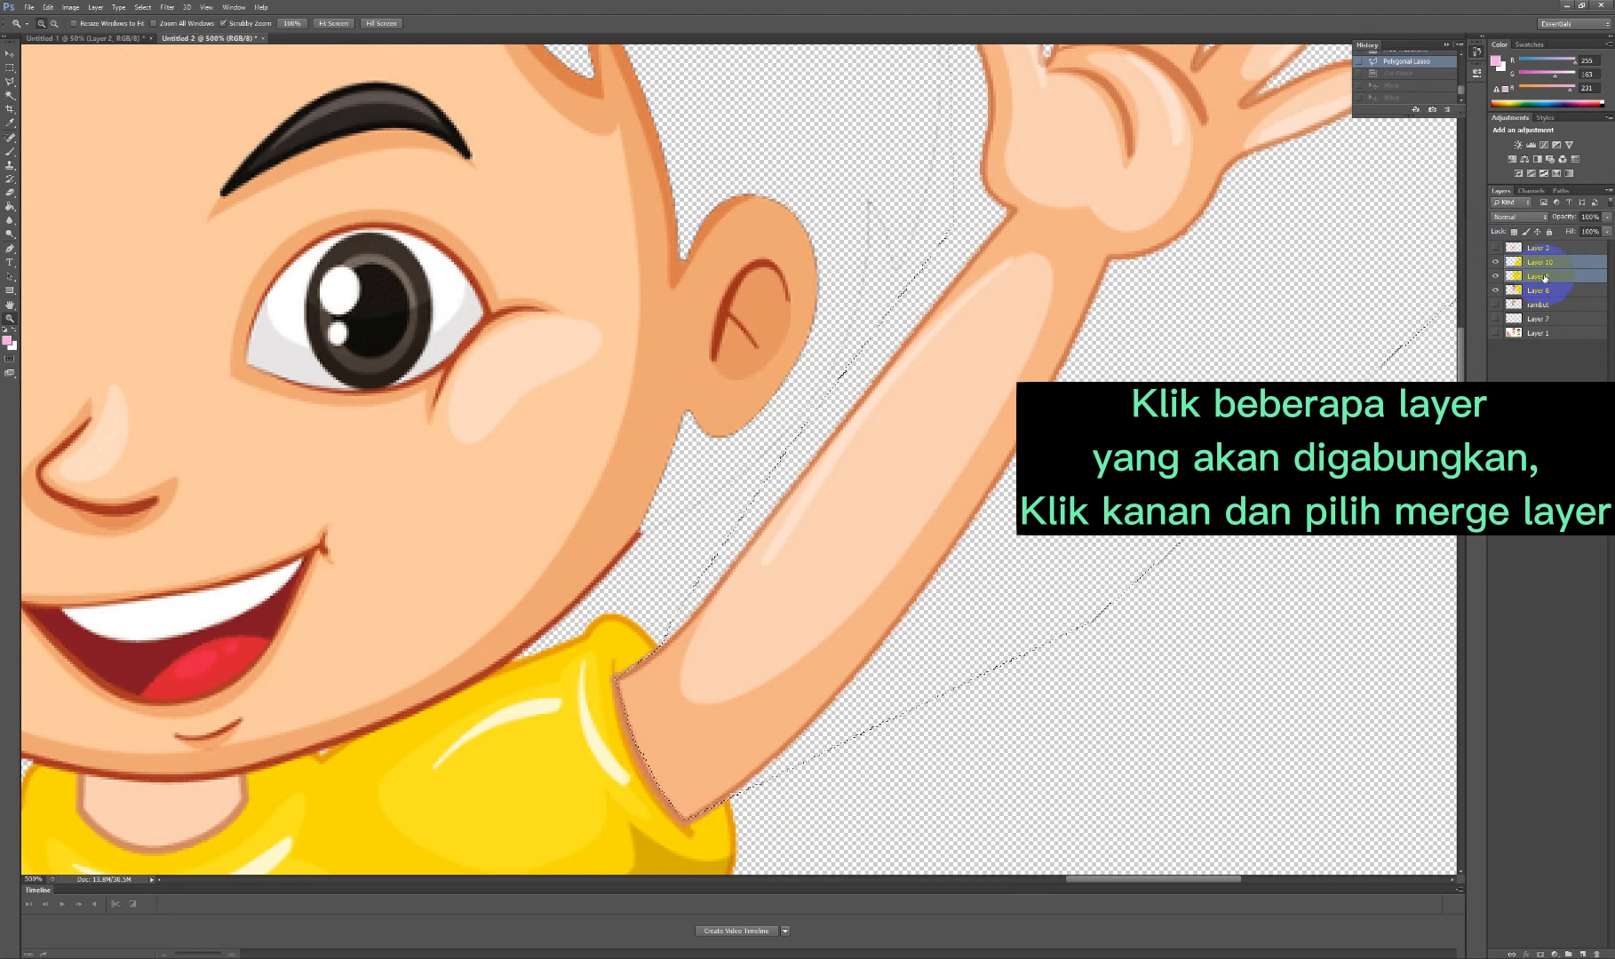
right_click(1542, 281)
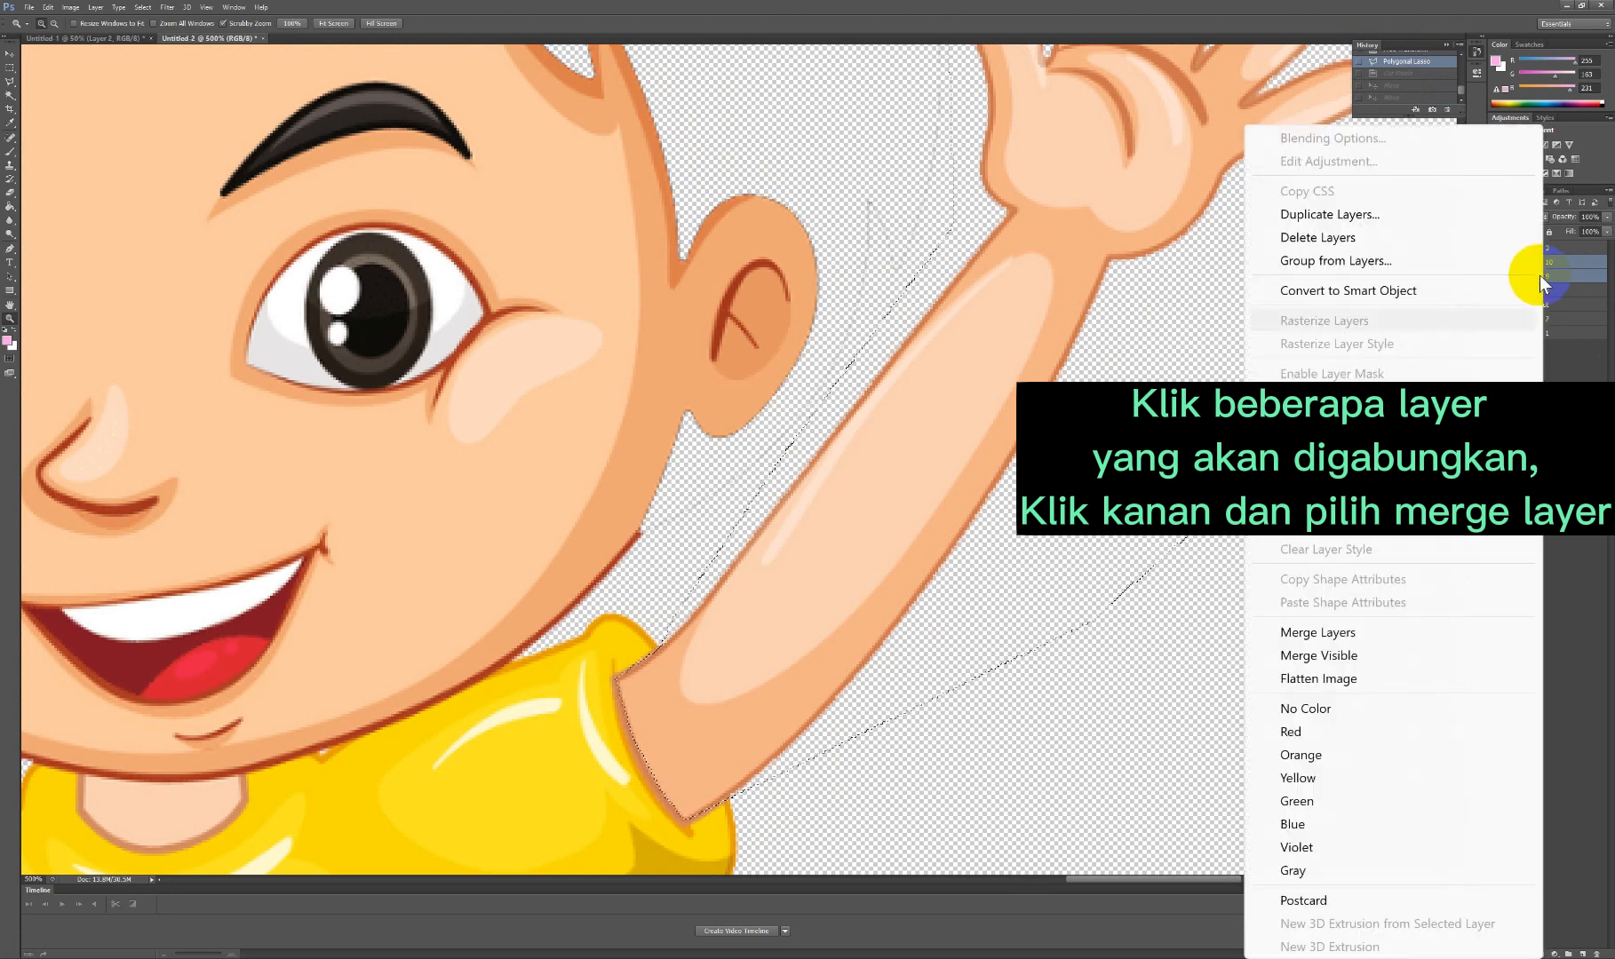
left_click(1328, 634)
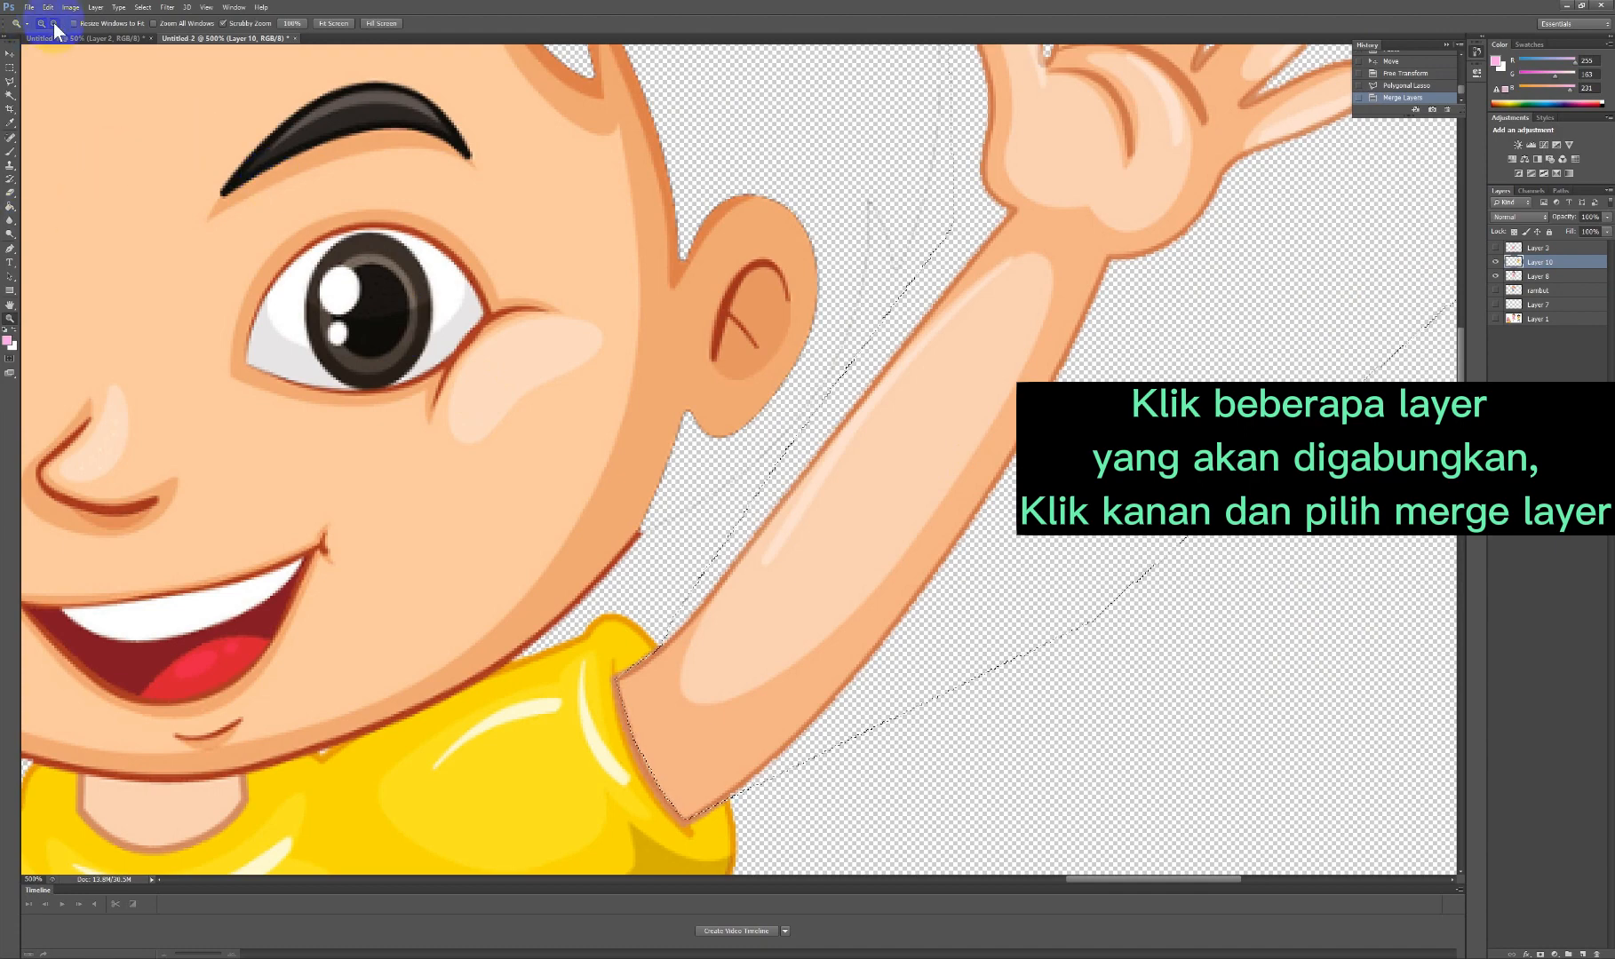
left_click(1155, 329, "alt")
left_click(1261, 306, "alt")
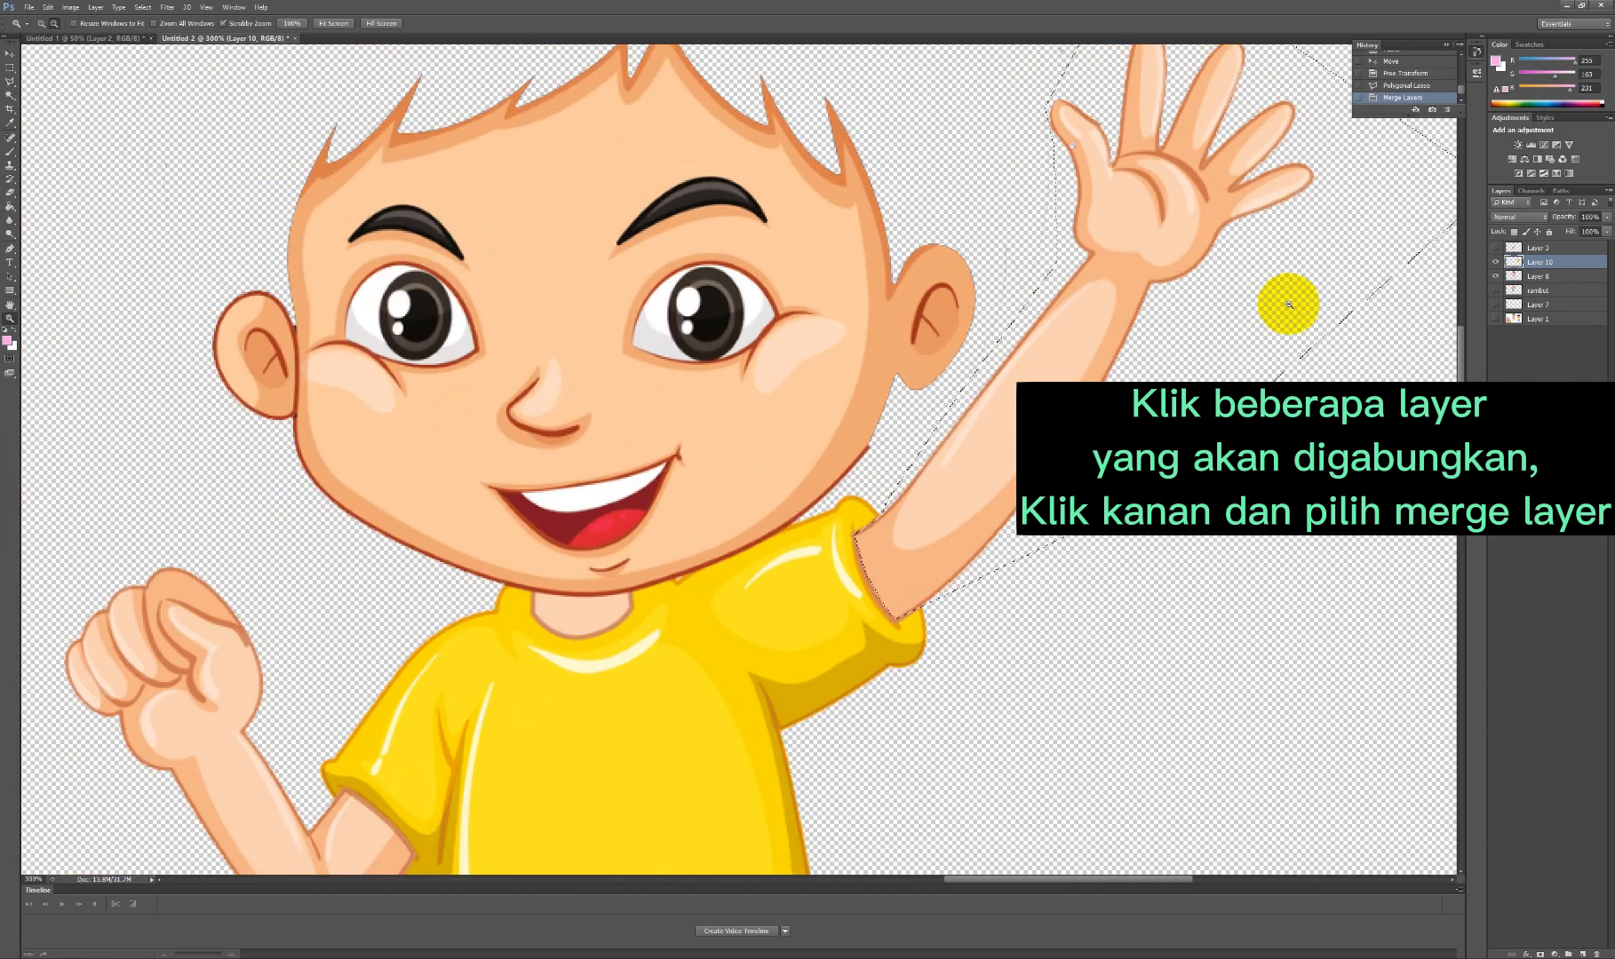
scroll(1464, 359, "up", 3)
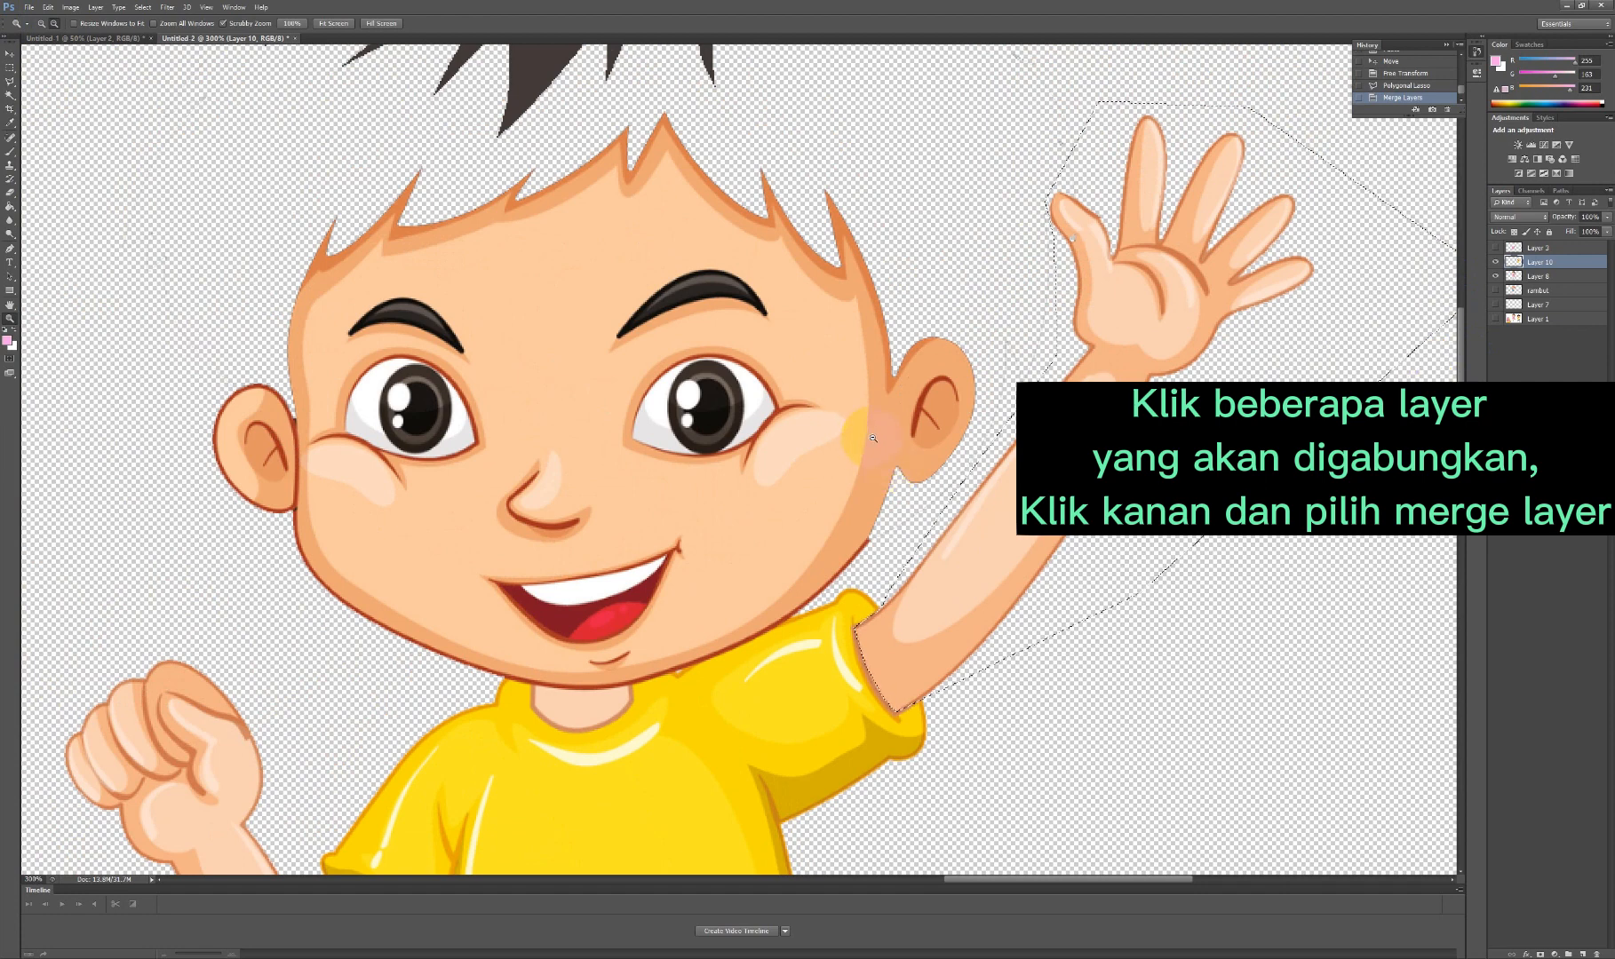
Cut the boy's selected waving arm out of Layer 10 and paste it onto a new layer above it.
key("ctrl+x")
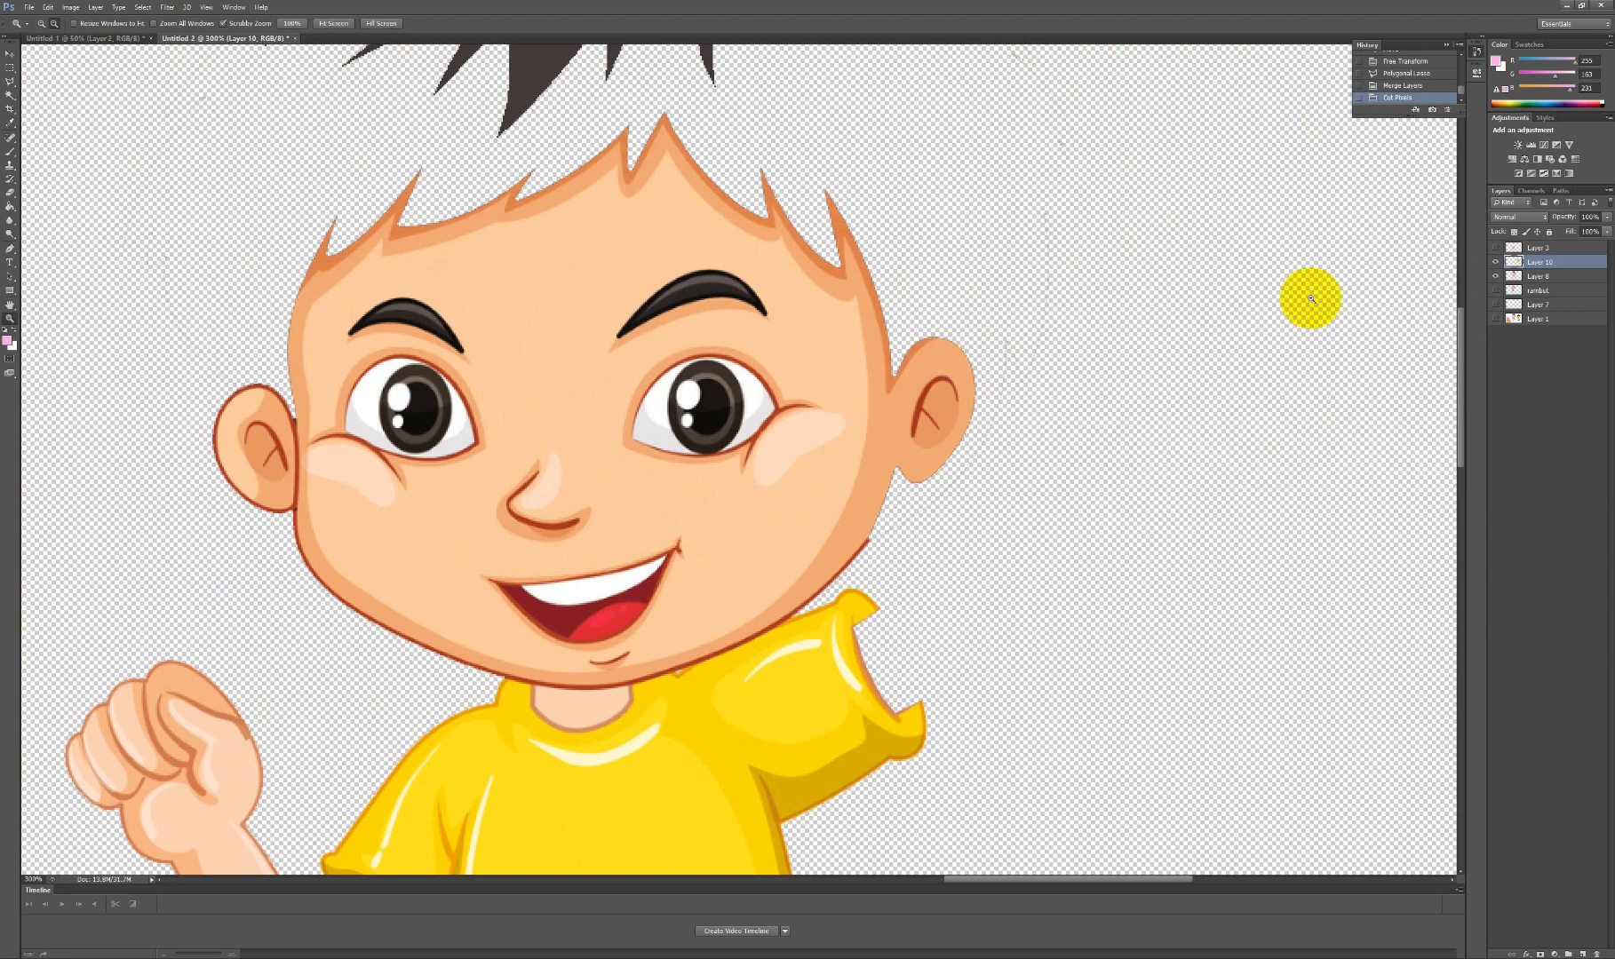
left_click(1539, 277, "ctrl")
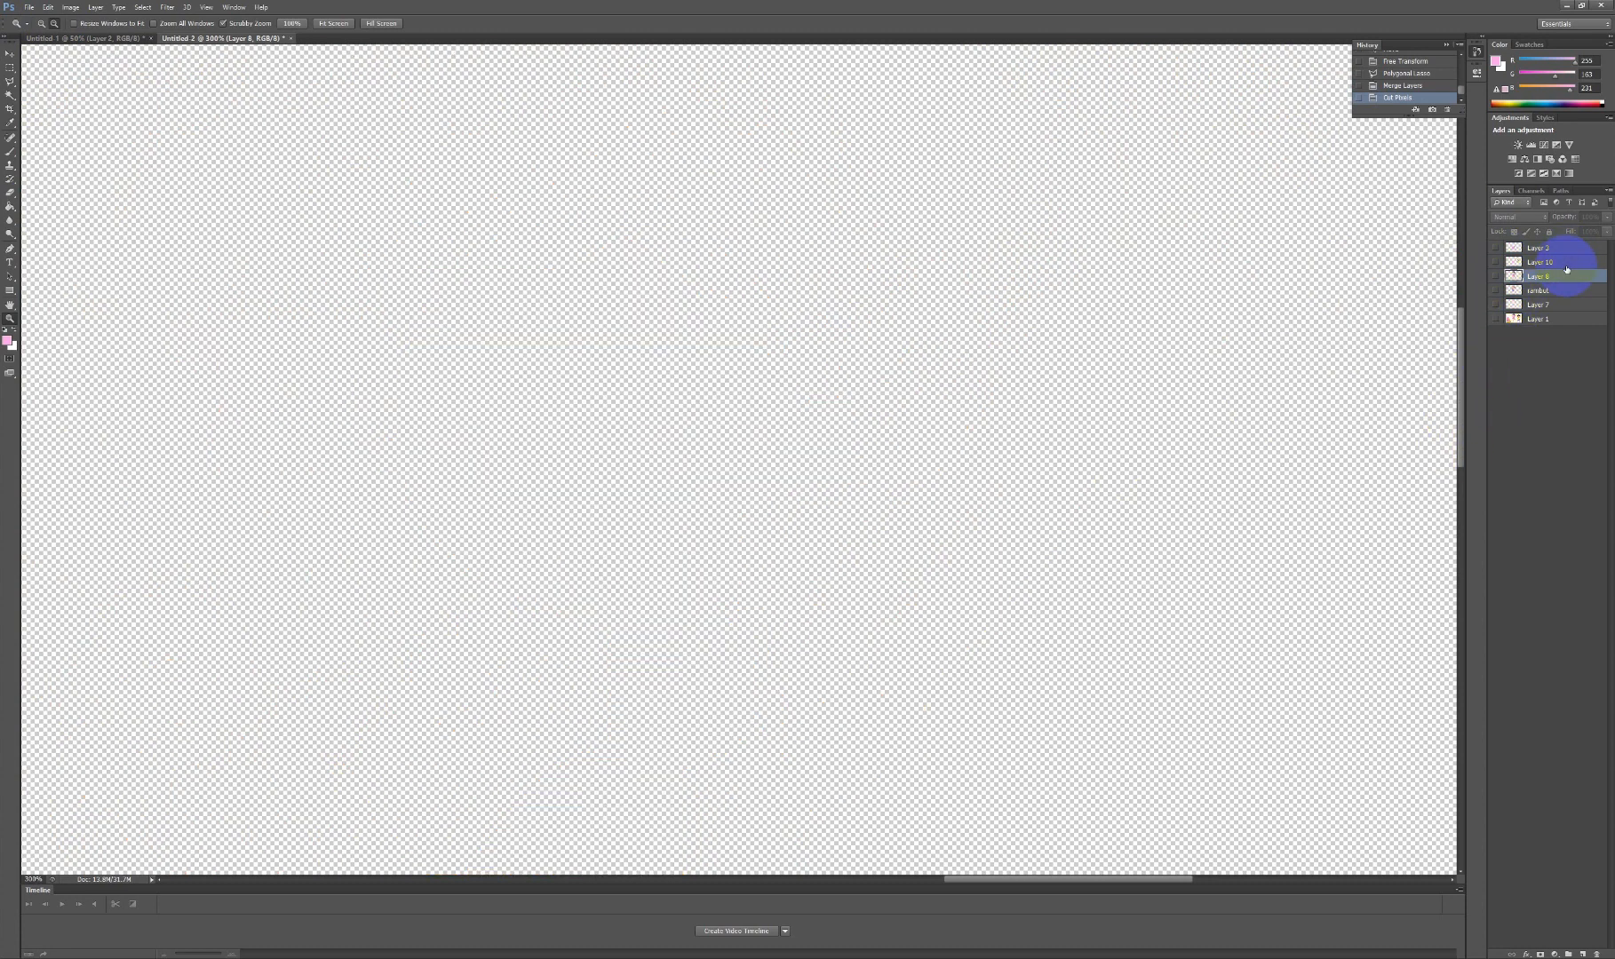
left_click(1519, 262)
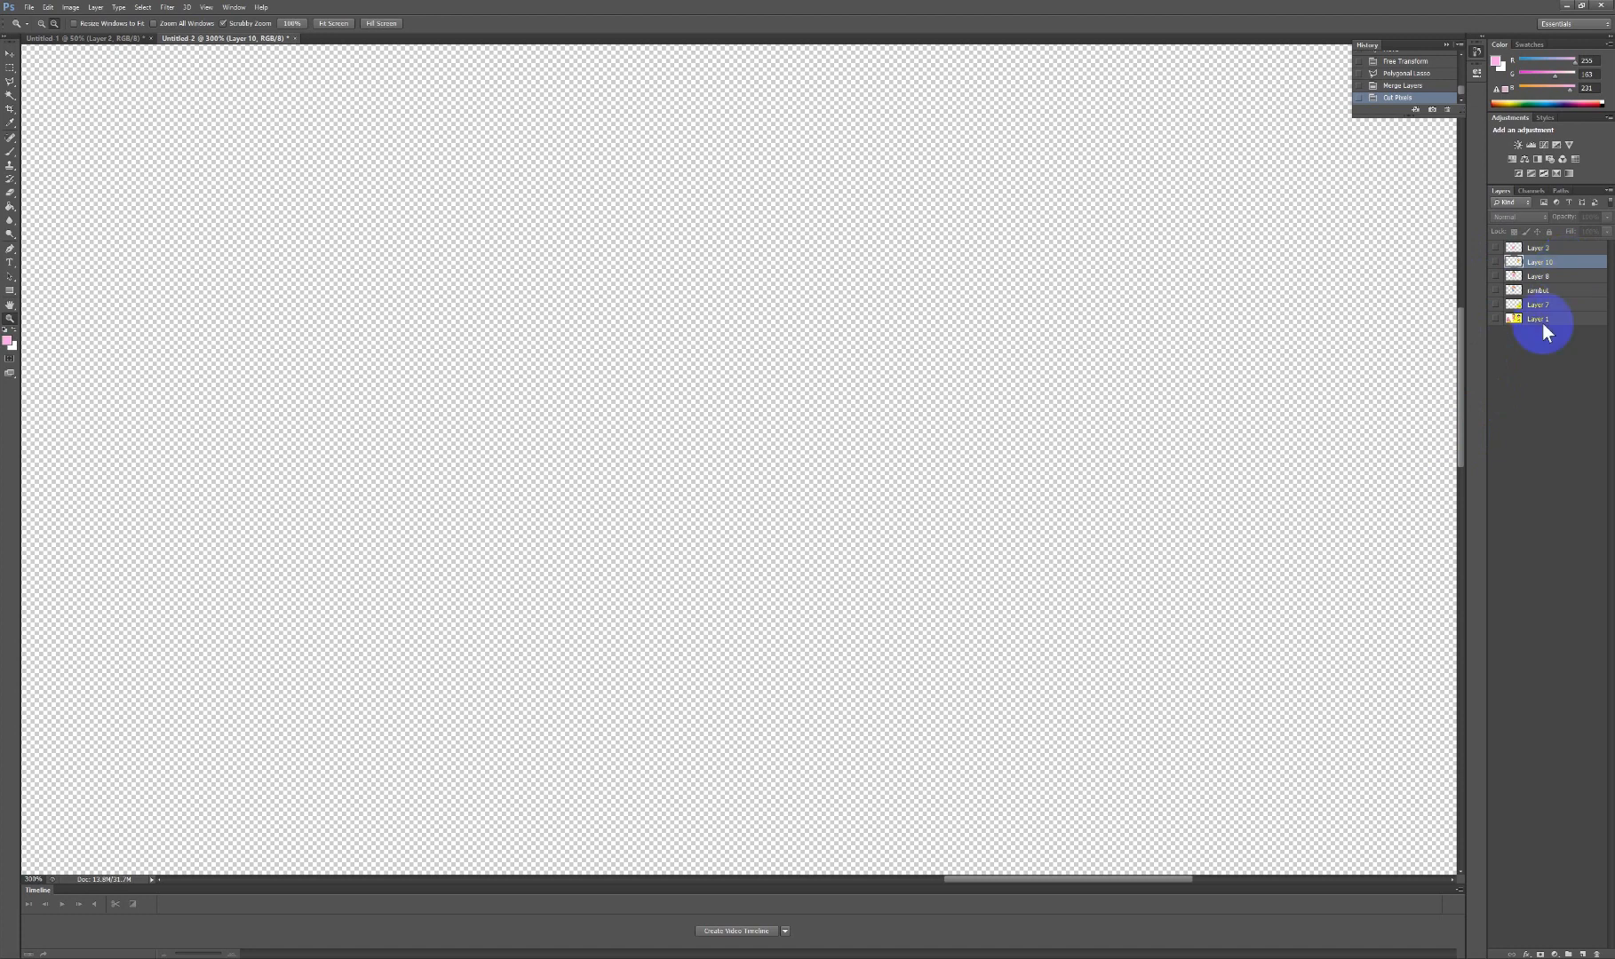
left_click(1584, 955)
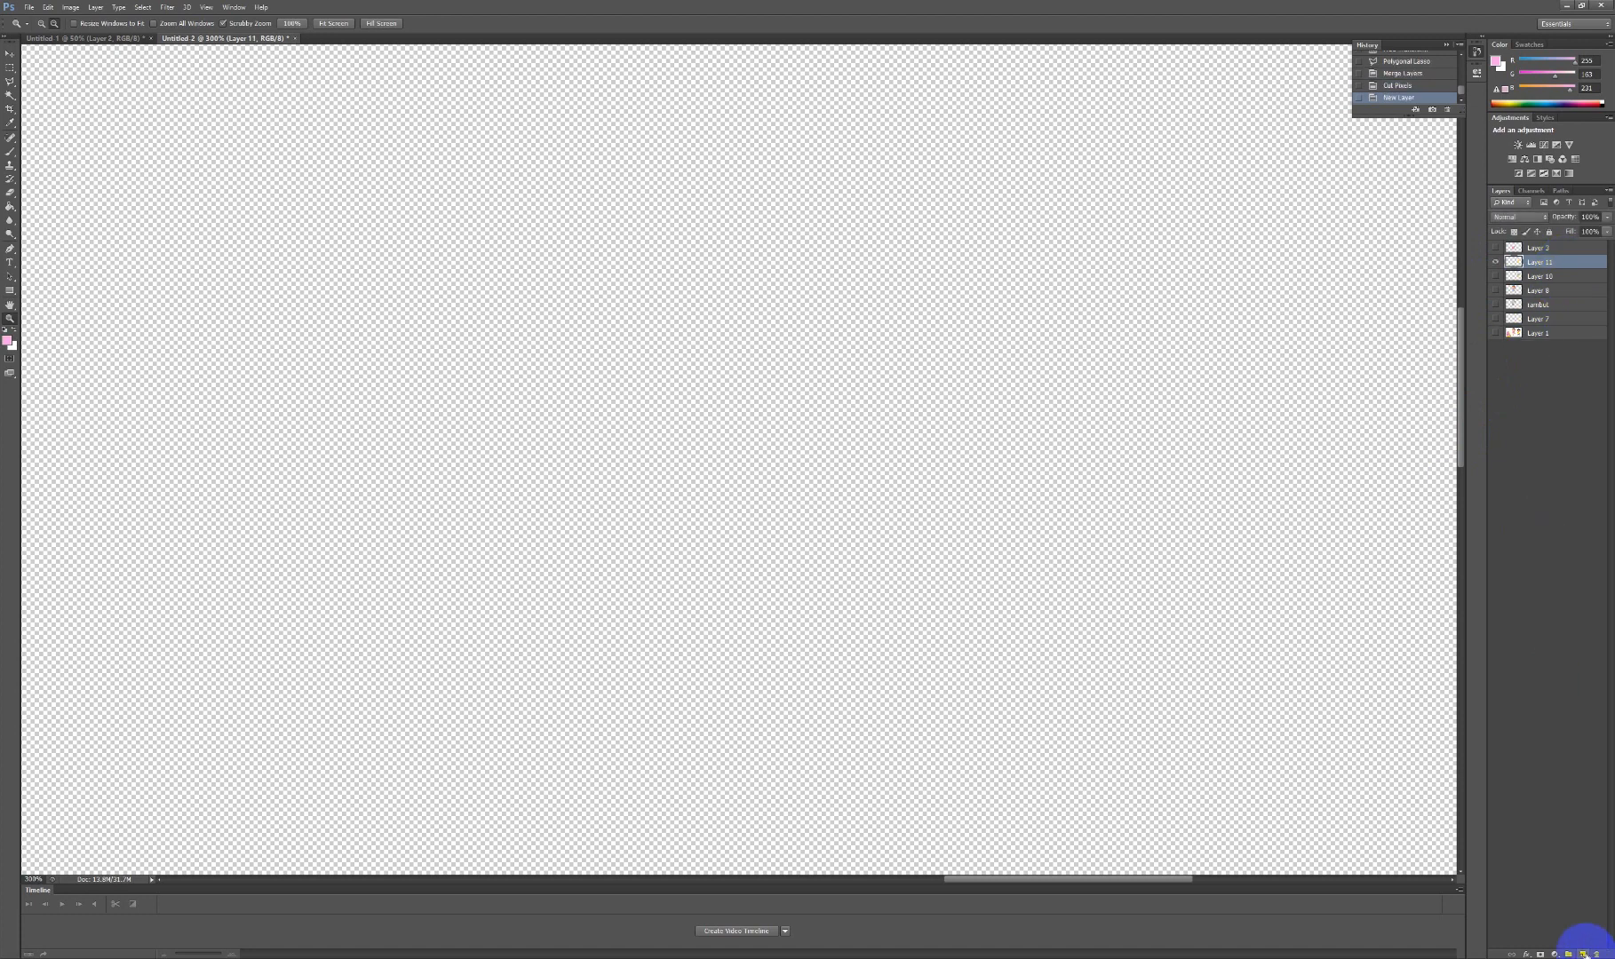
key("ctrl+v")
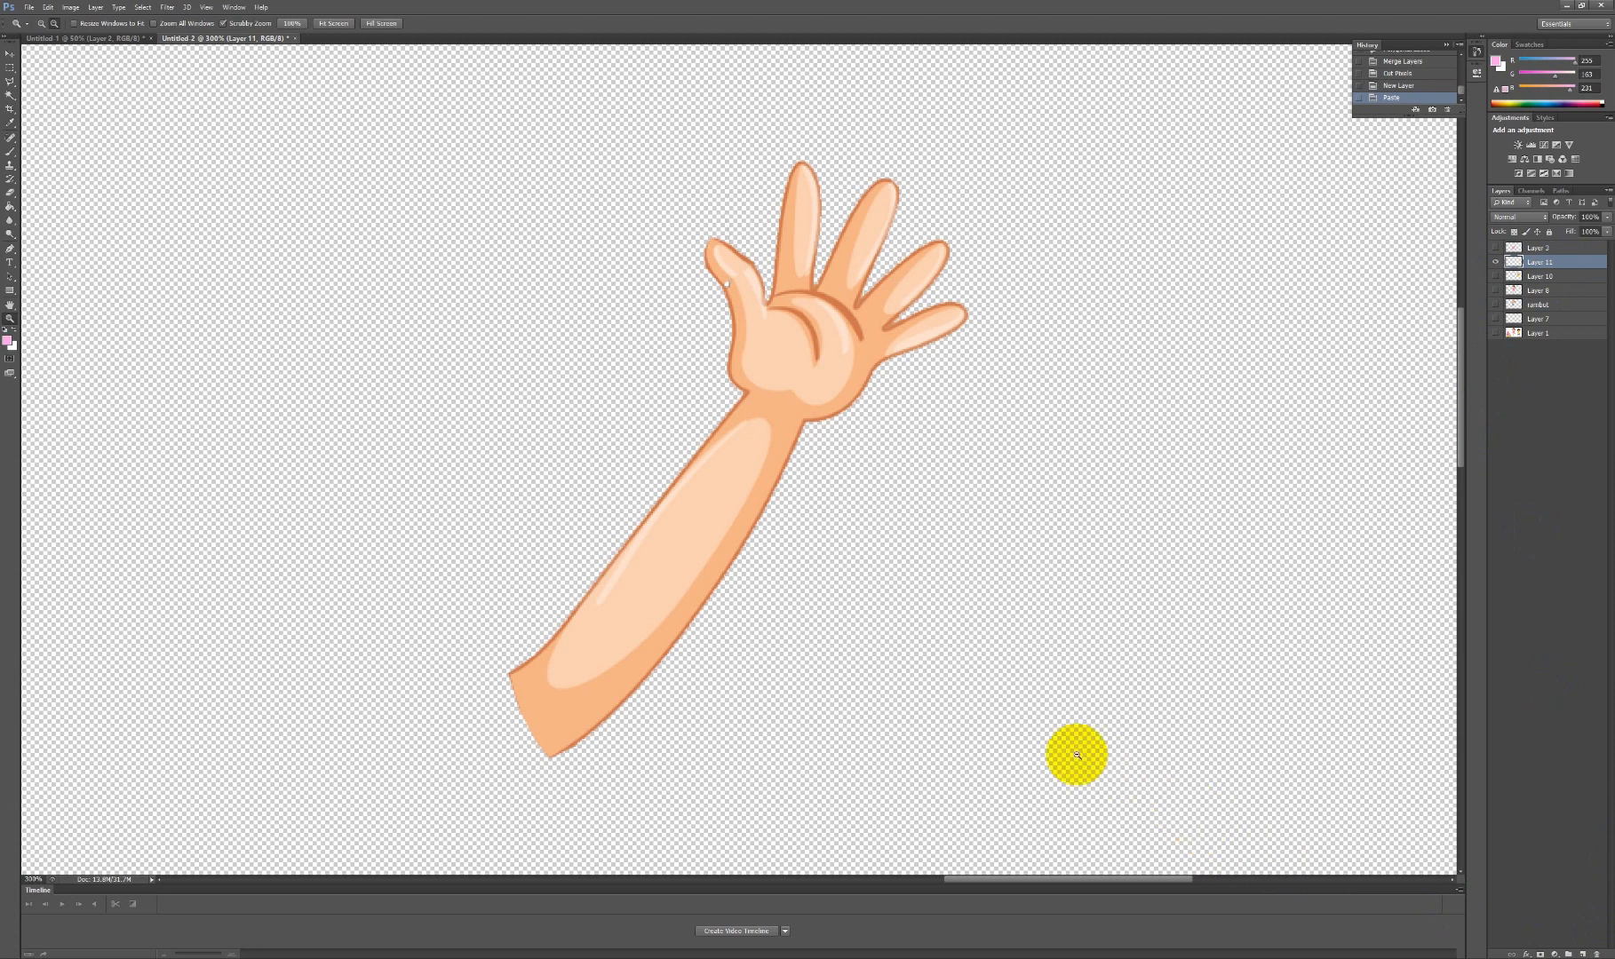
Show the girl's Layer 8 and move the pasted waving arm onto her sleeve beneath the ponytail.
left_click_drag(1078, 882, 993, 842)
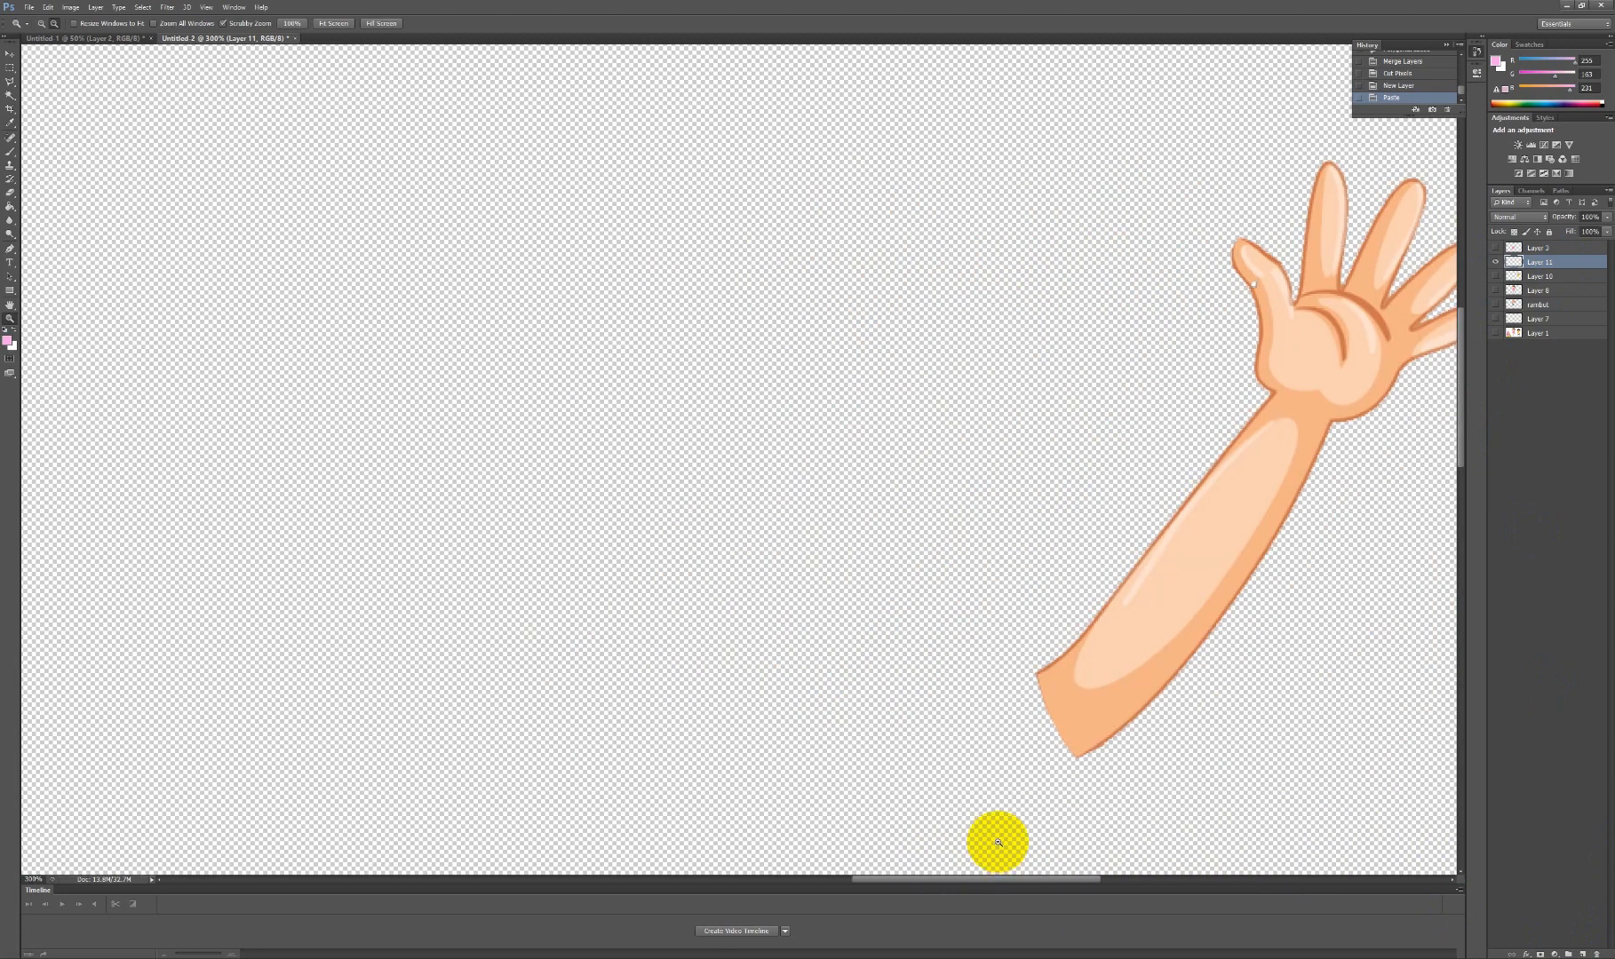
left_click(1497, 291)
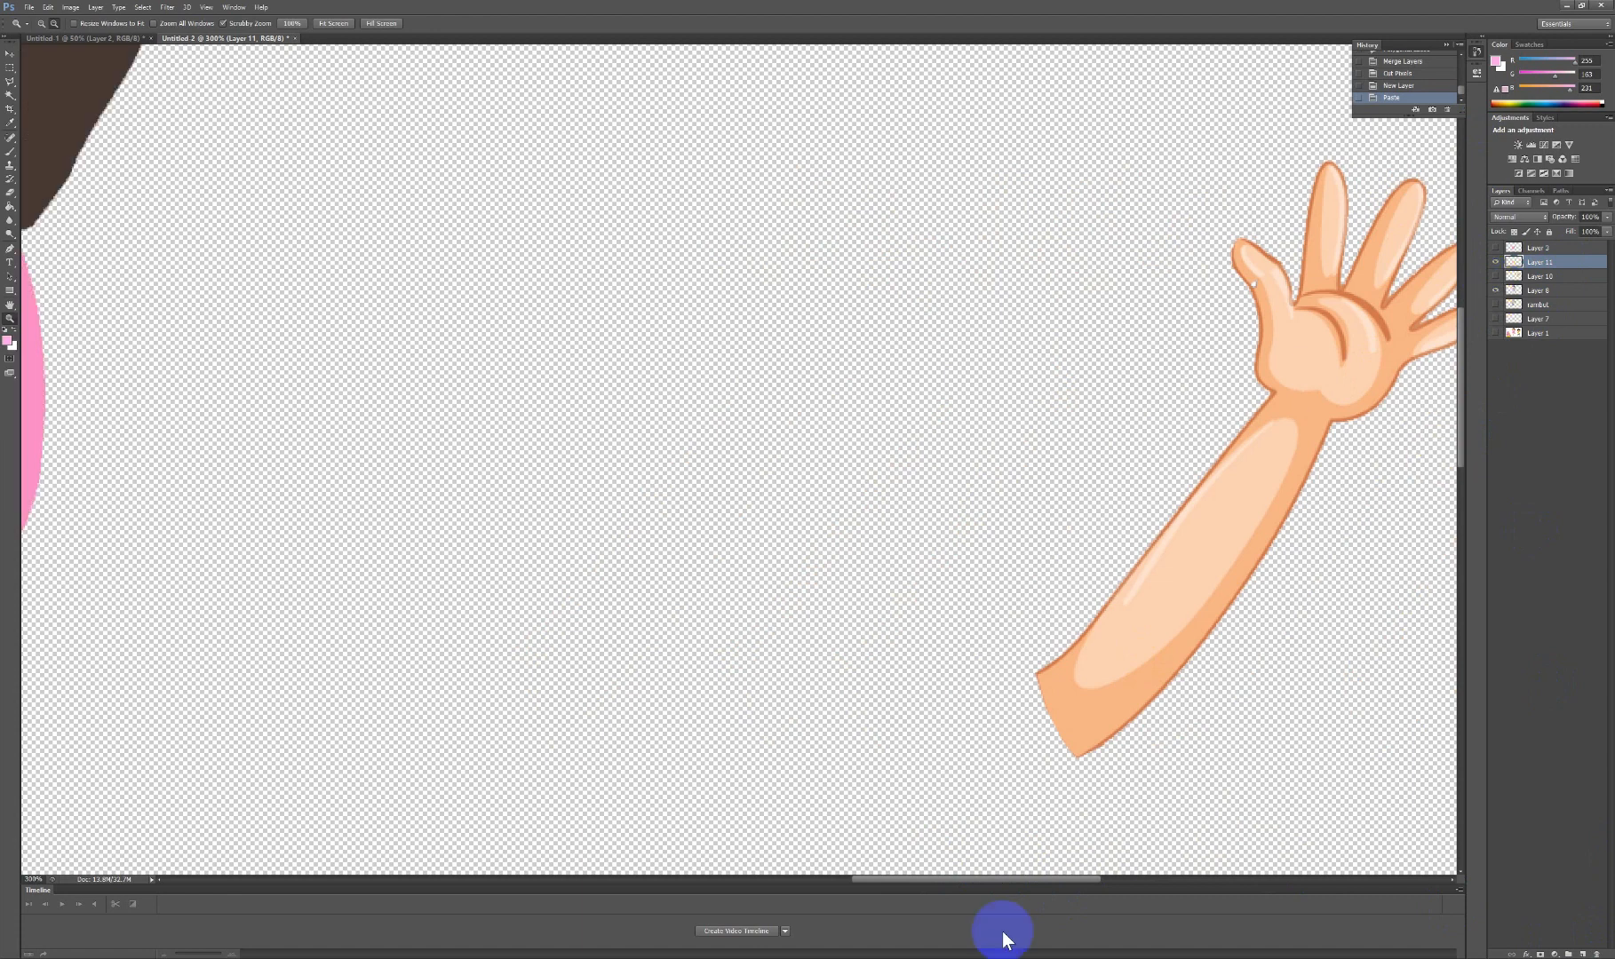
left_click_drag(947, 876, 839, 860)
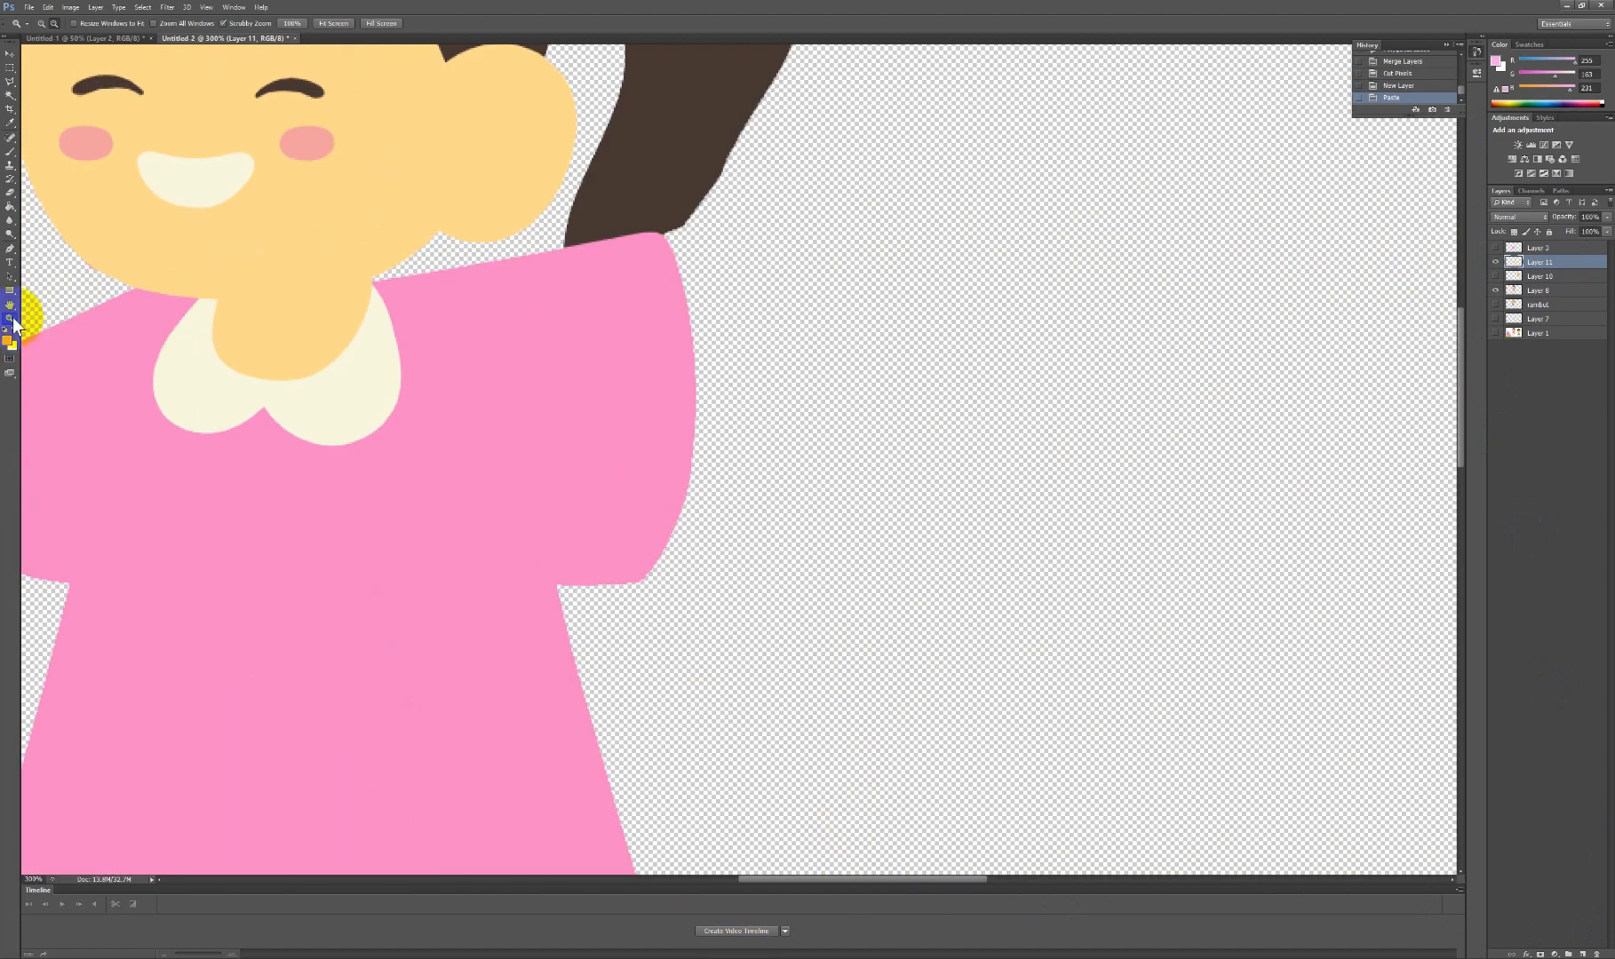
left_click_drag(667, 281, 779, 486)
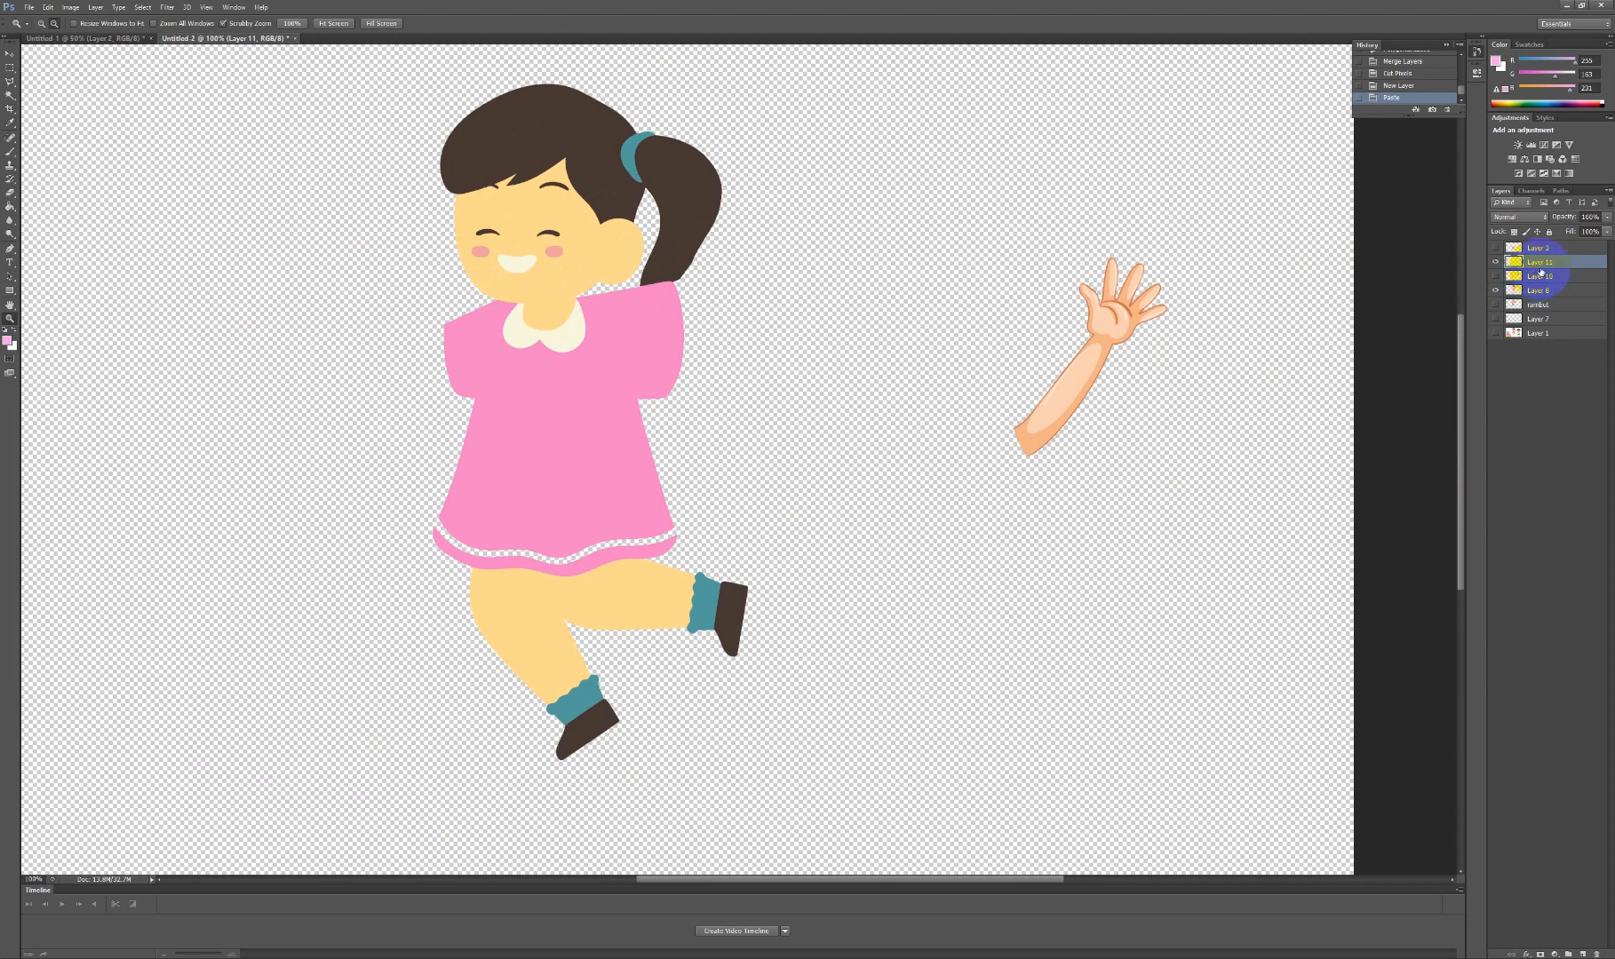
left_click(9, 56)
left_click_drag(1067, 396, 758, 201)
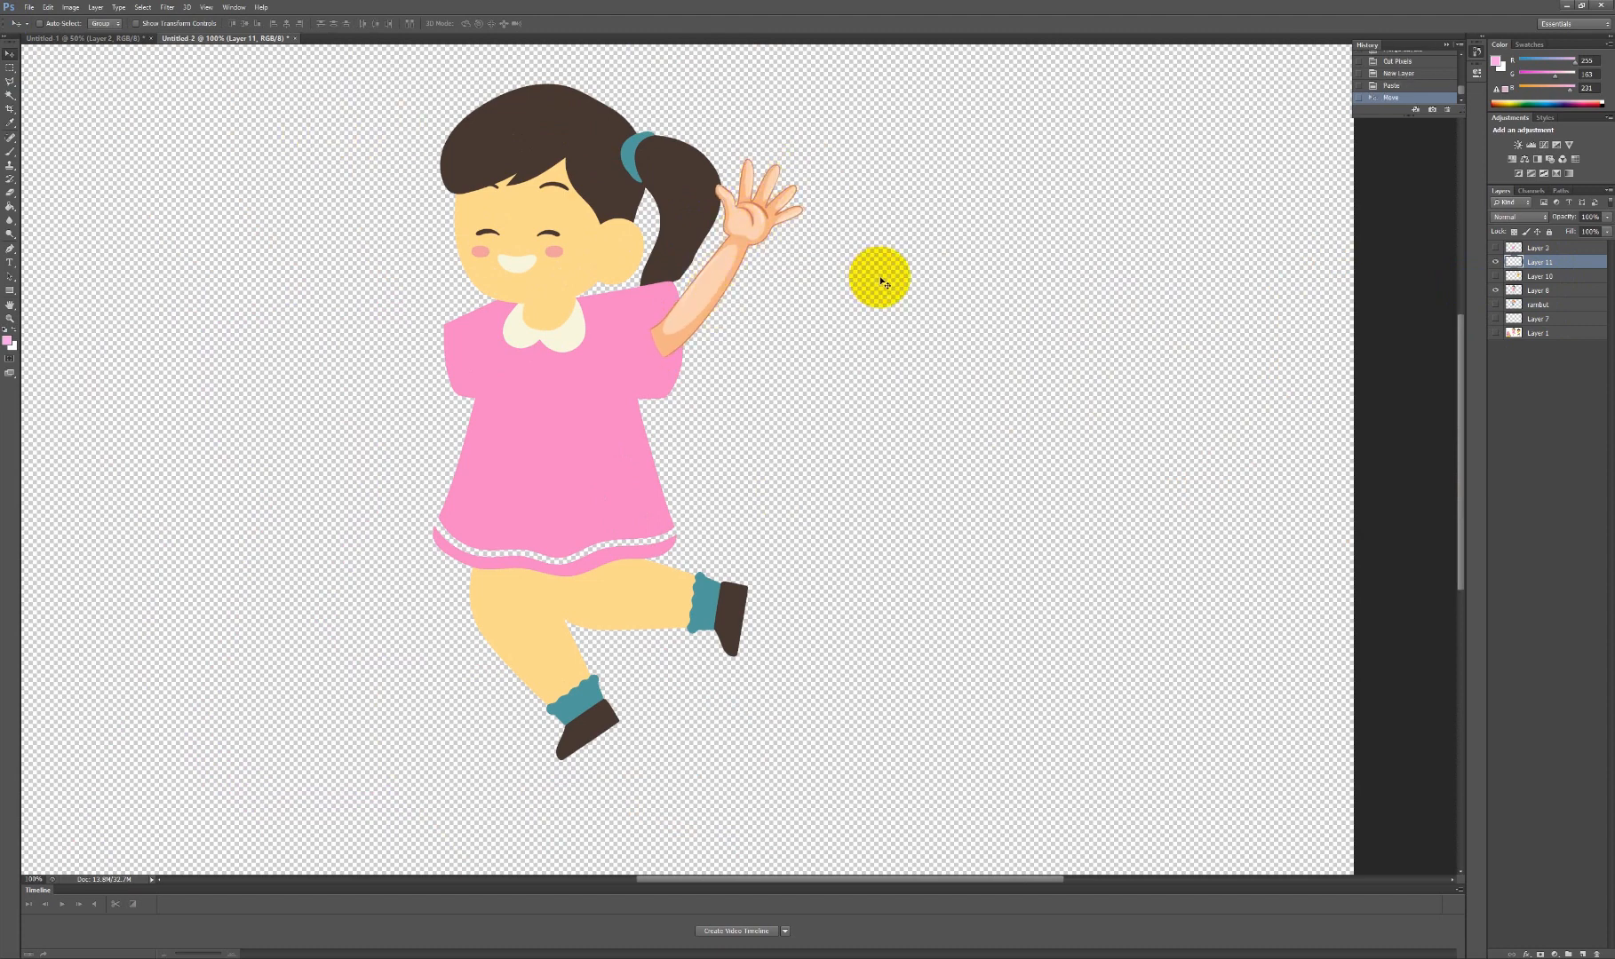
Scale the waving arm to about 147% width and 135% height, rotate it about 36 degrees, and order Layer 11 beneath Layer 8.
key("ctrl+t")
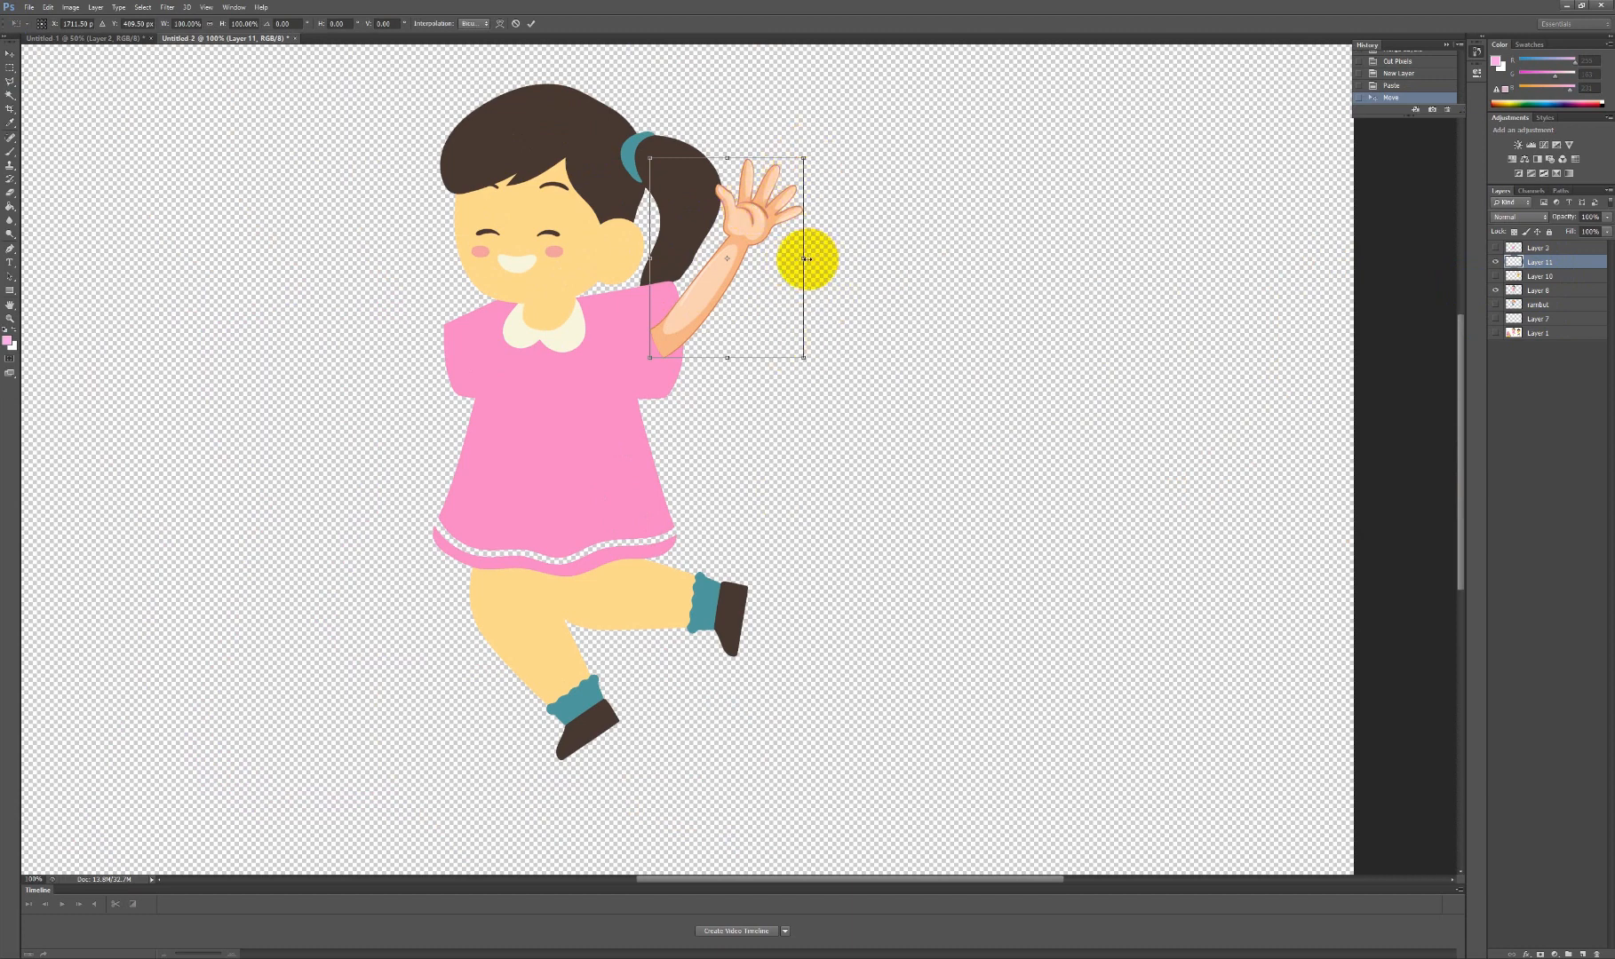
left_click_drag(806, 259, 877, 343)
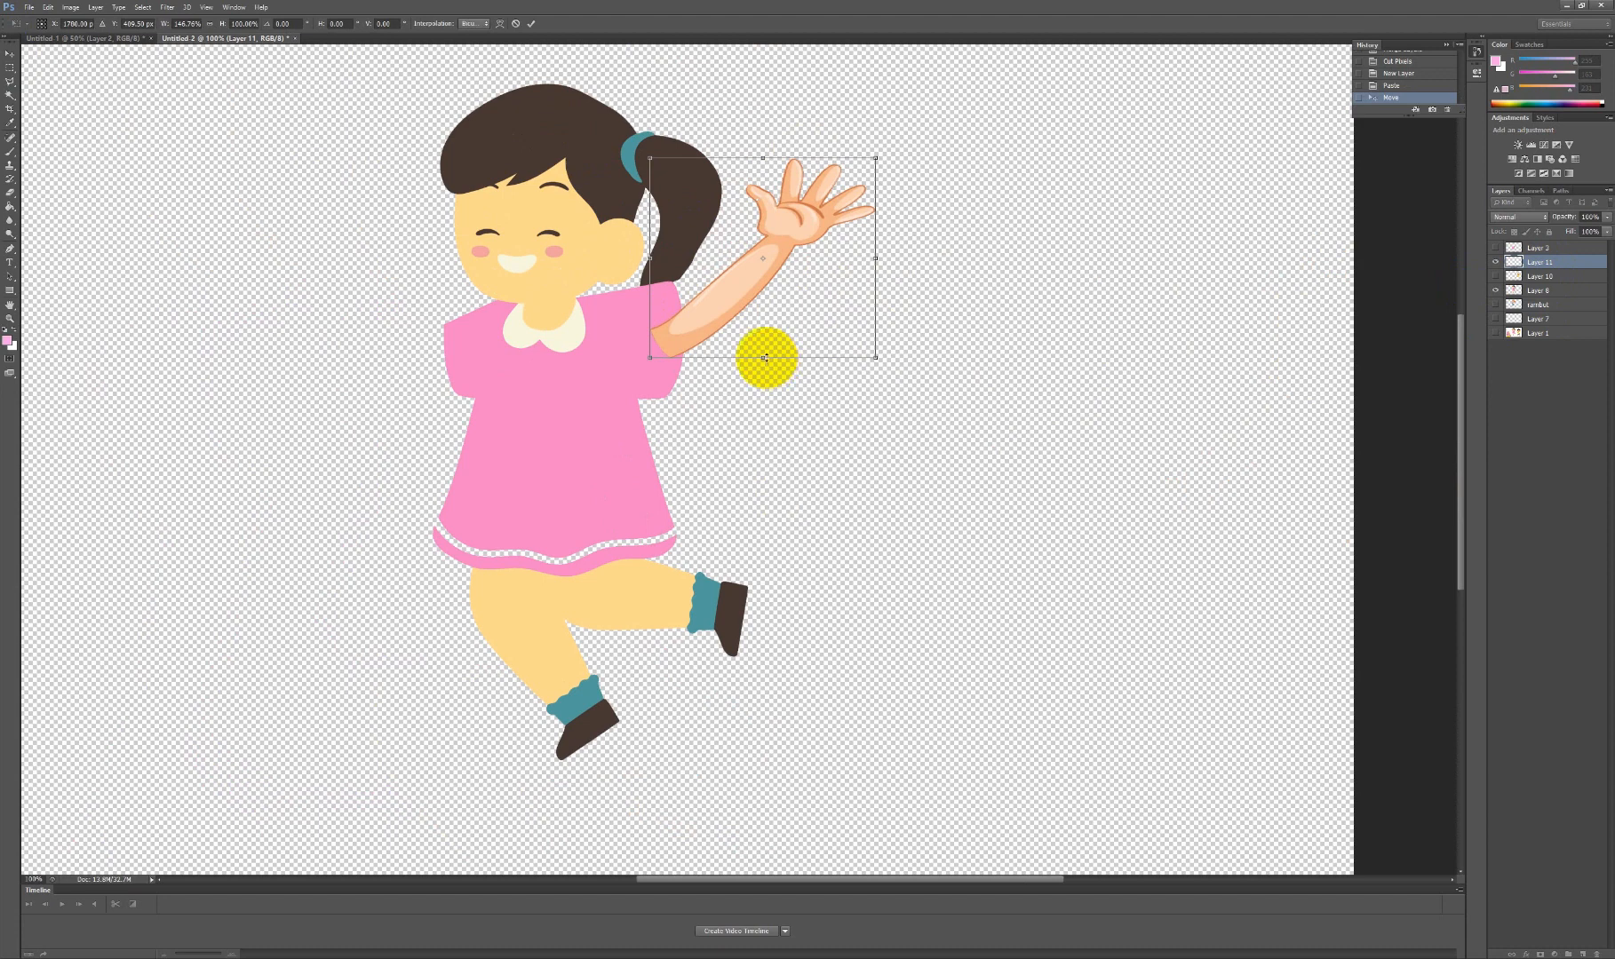
left_click_drag(764, 357, 747, 429)
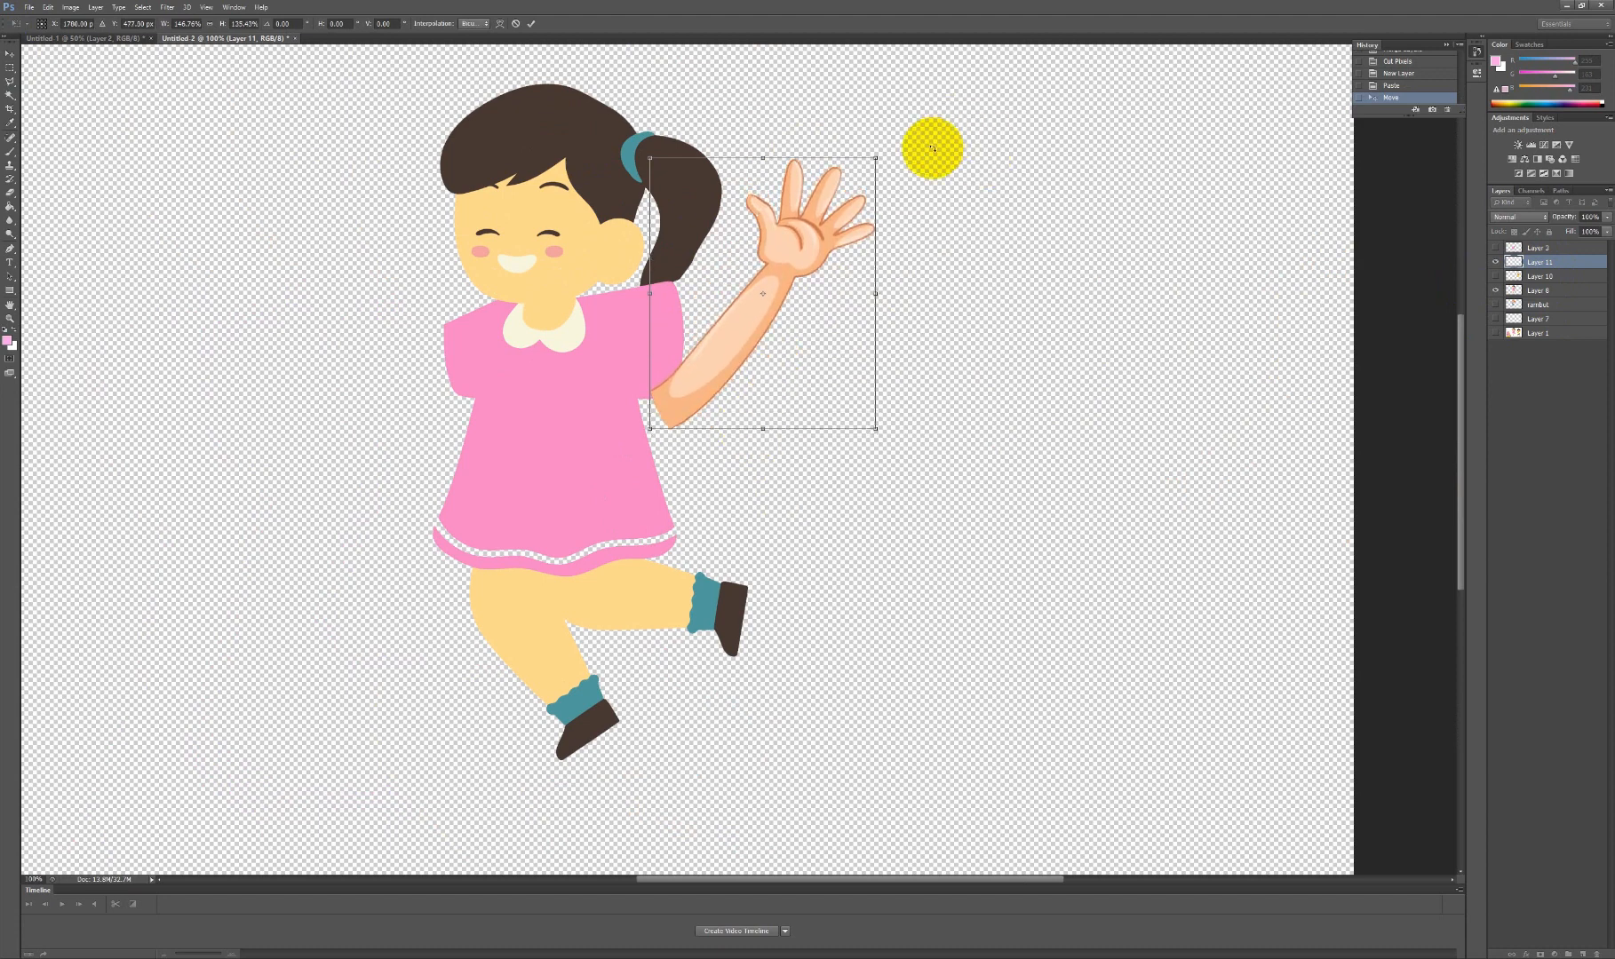
left_click_drag(932, 148, 882, 287)
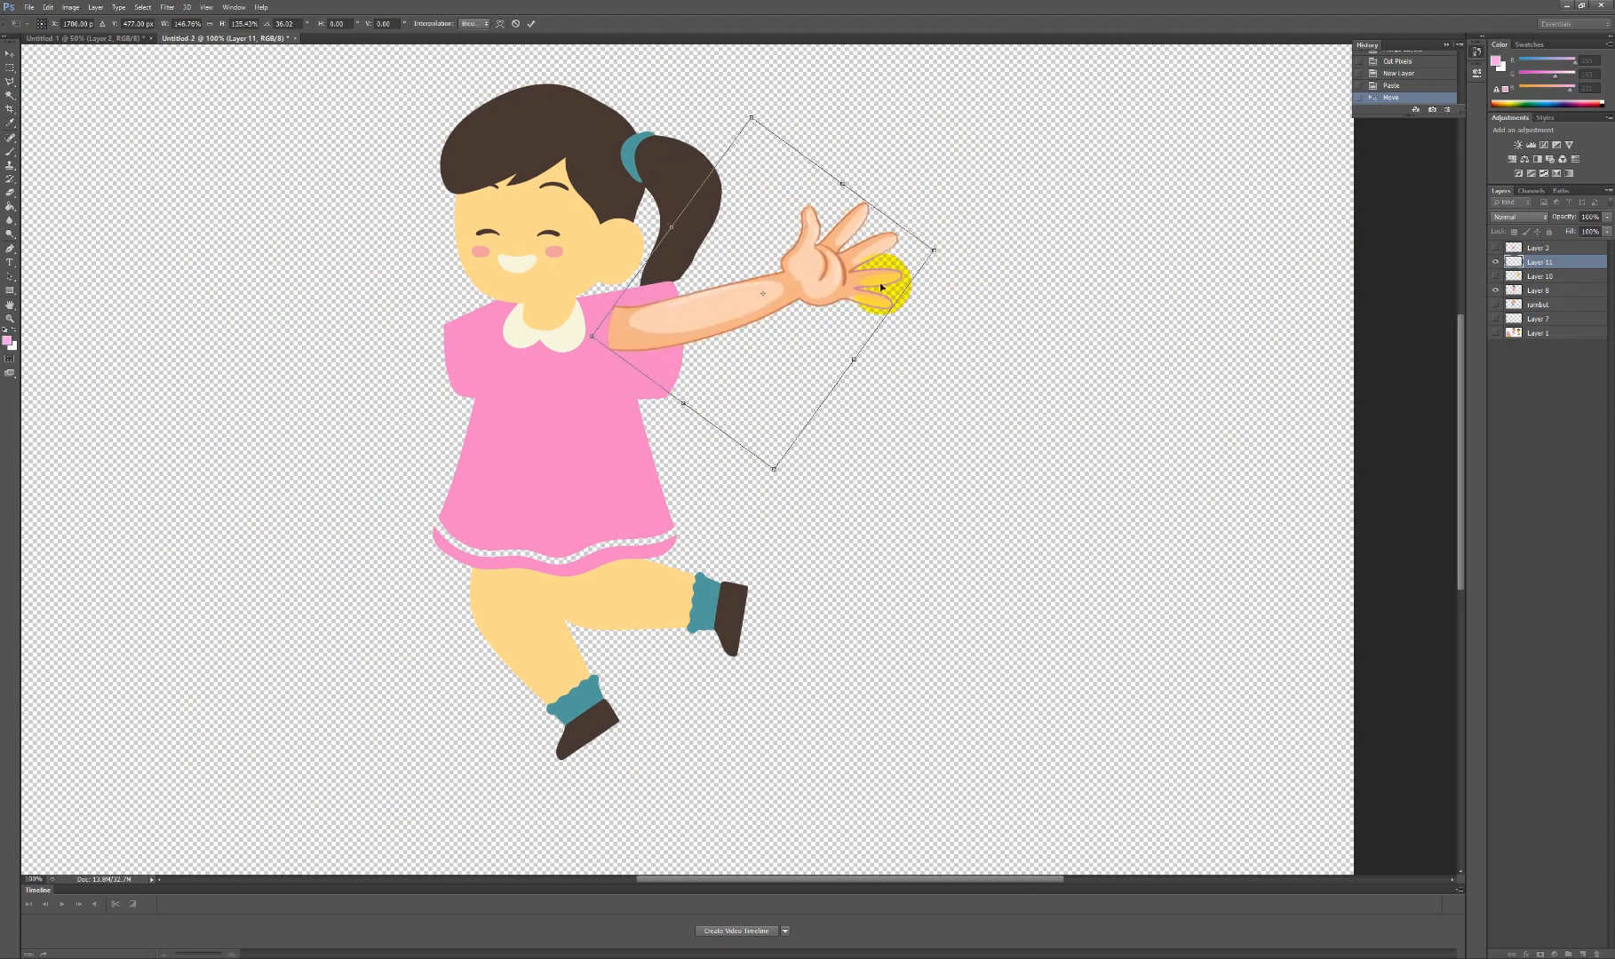
left_click(533, 25)
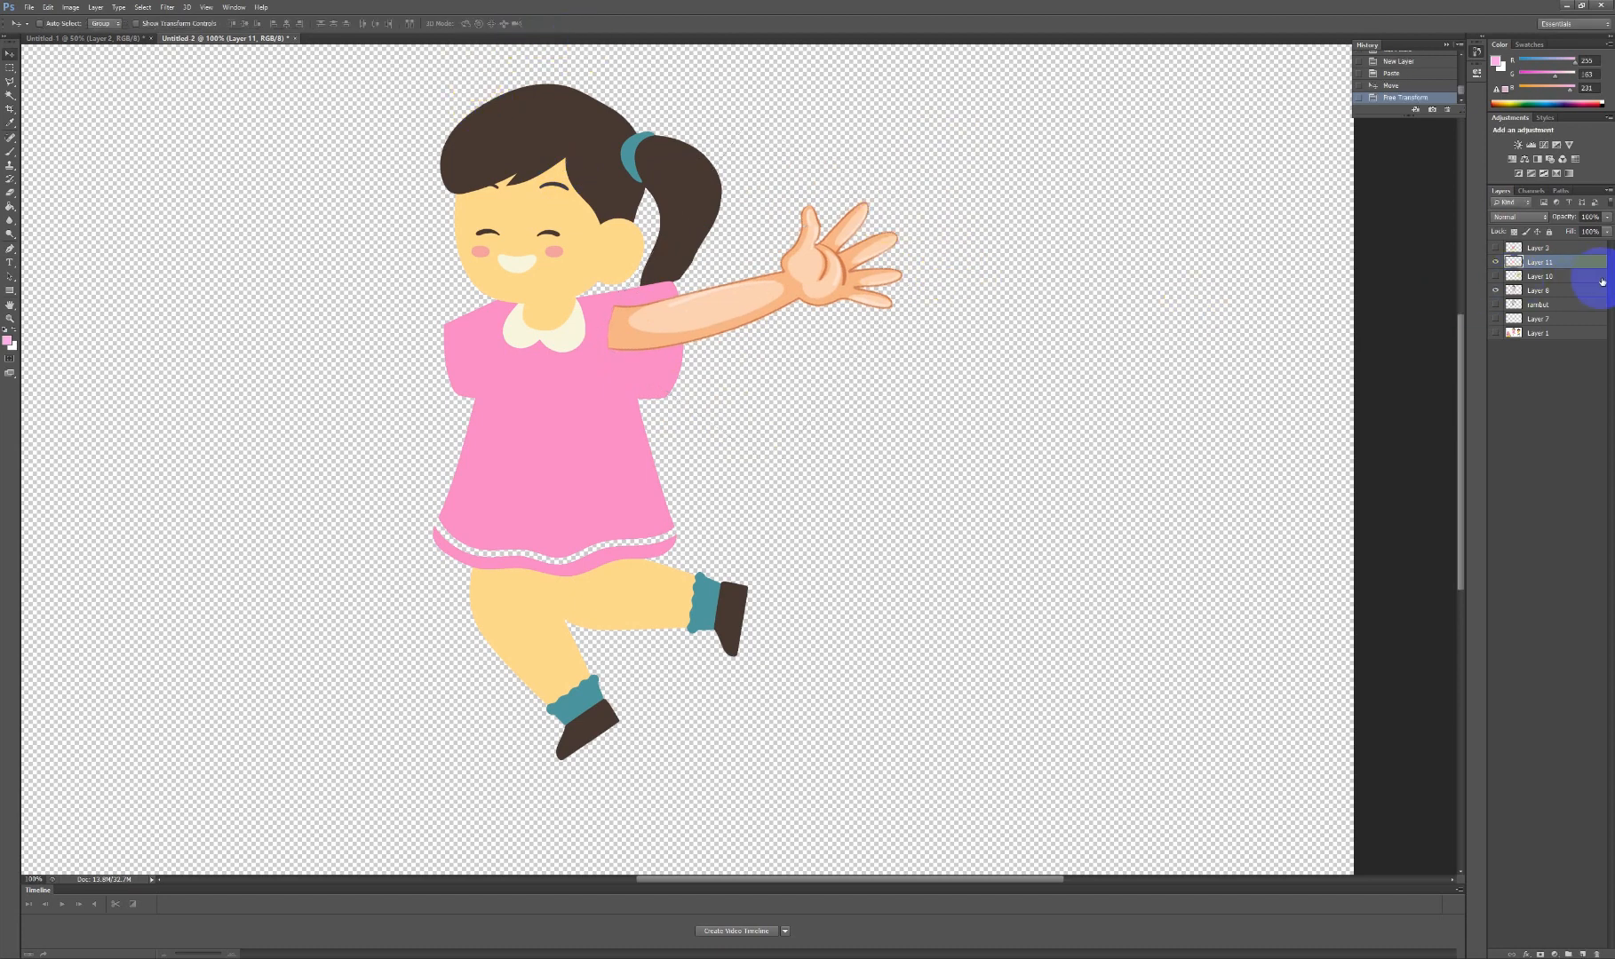
left_click_drag(1562, 265, 1553, 298)
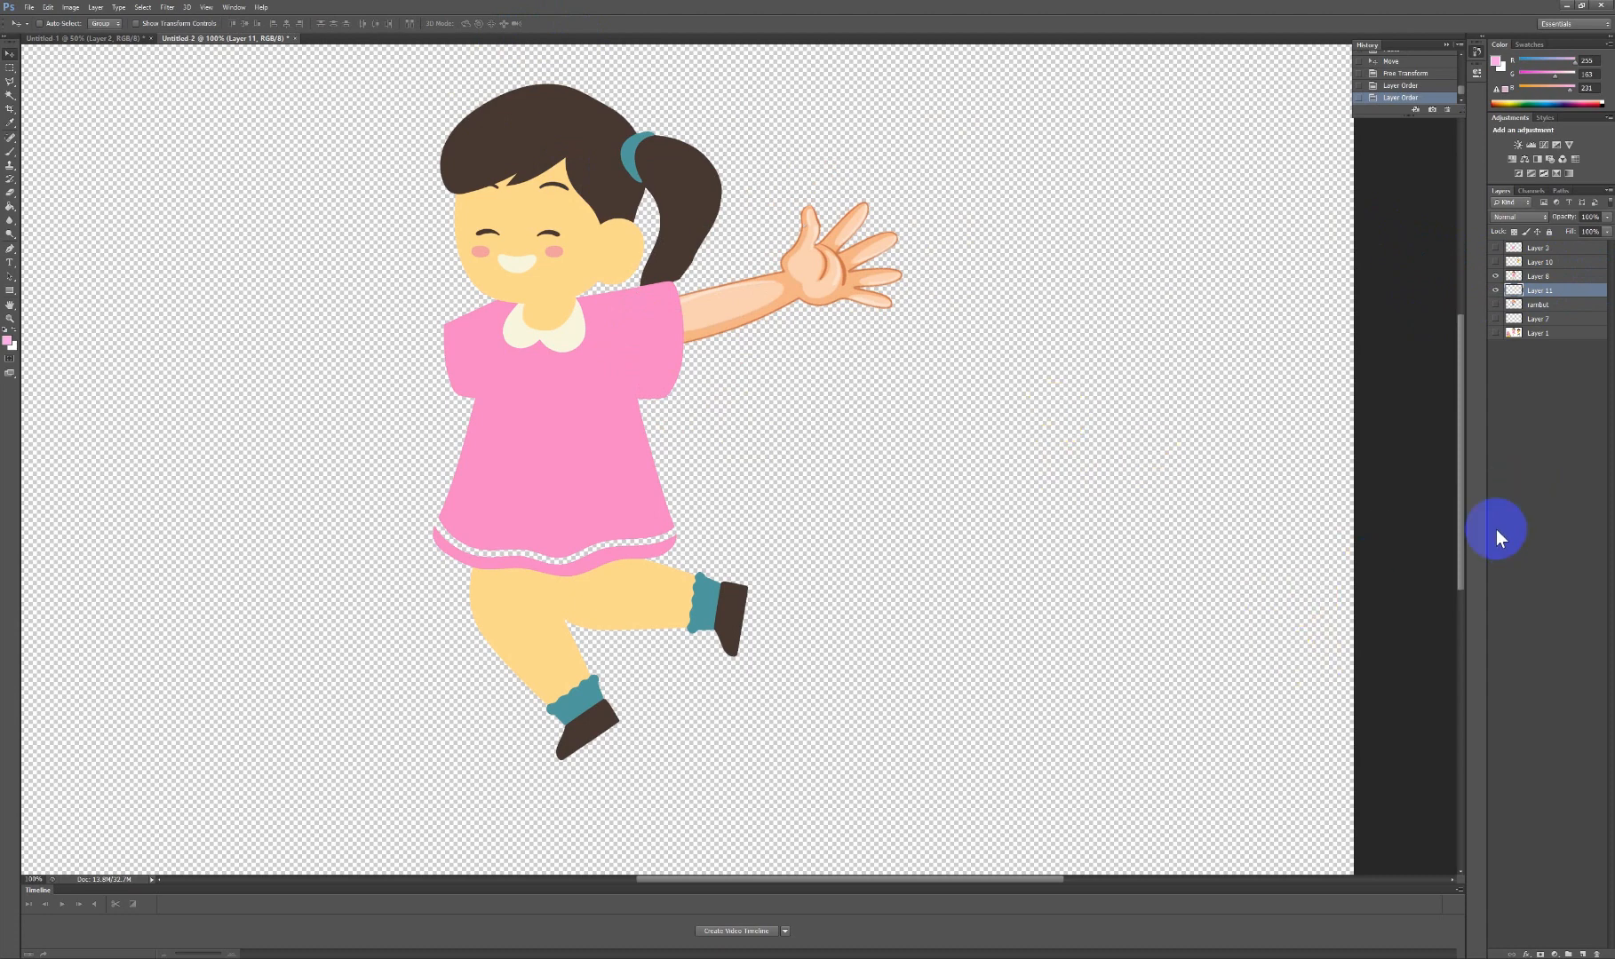
Show Layer 10, cut out the boy's clenched-fist arm with the Polygonal Lasso, and place it on a new layer at the girl's empty sleeve.
left_click(1495, 262)
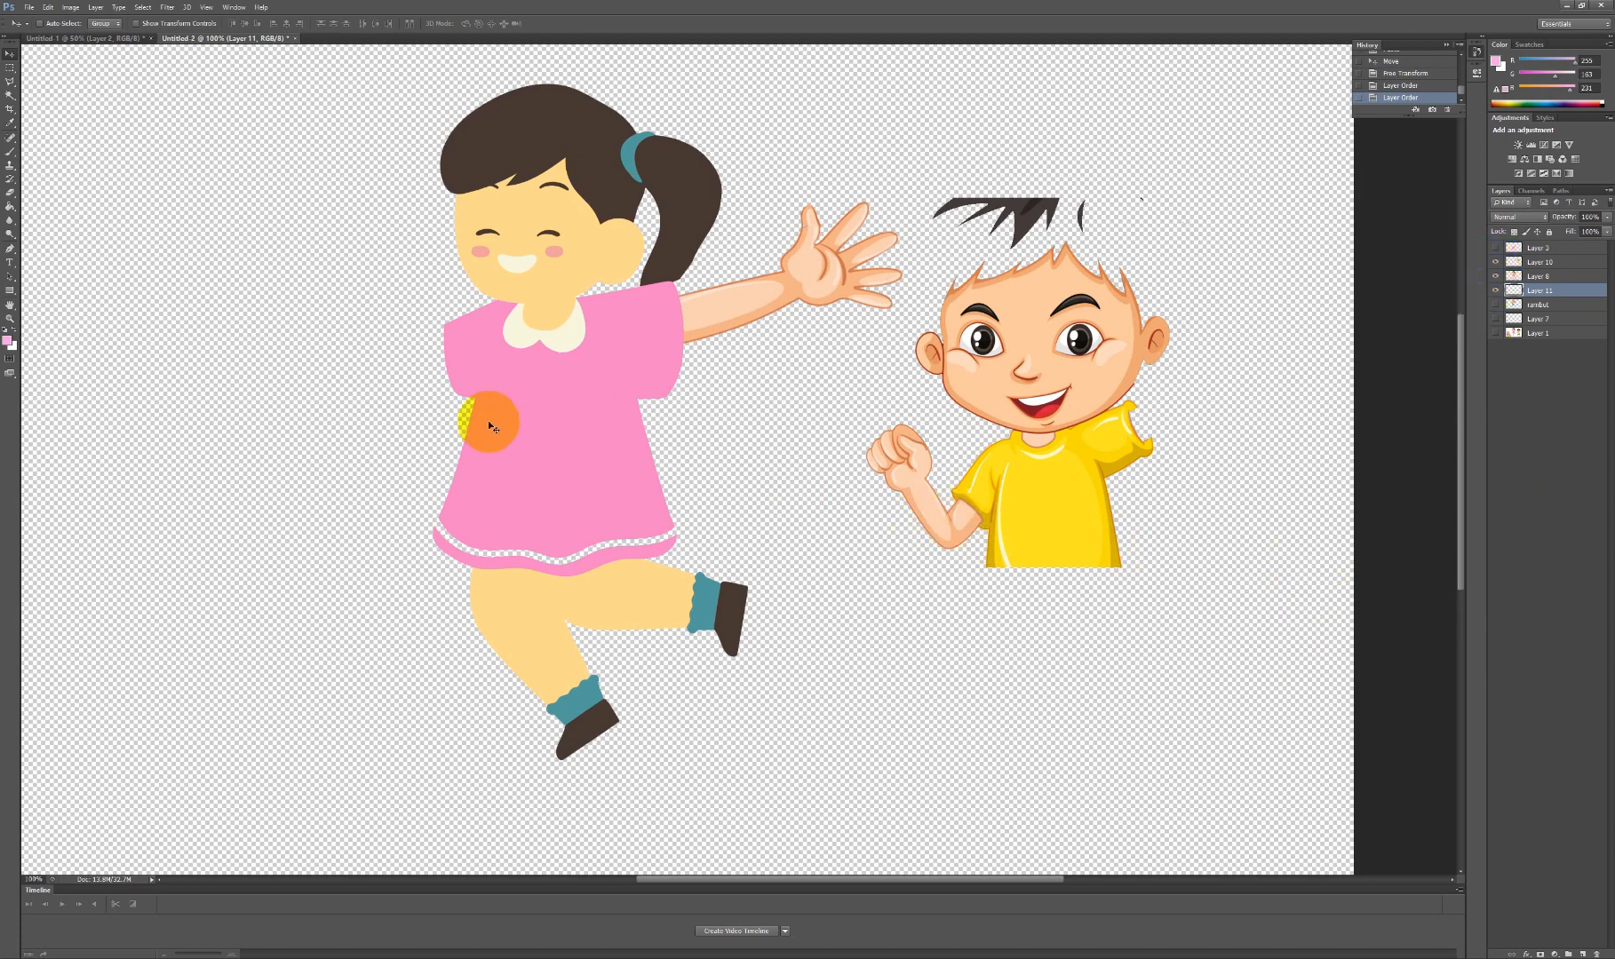
left_click(11, 81)
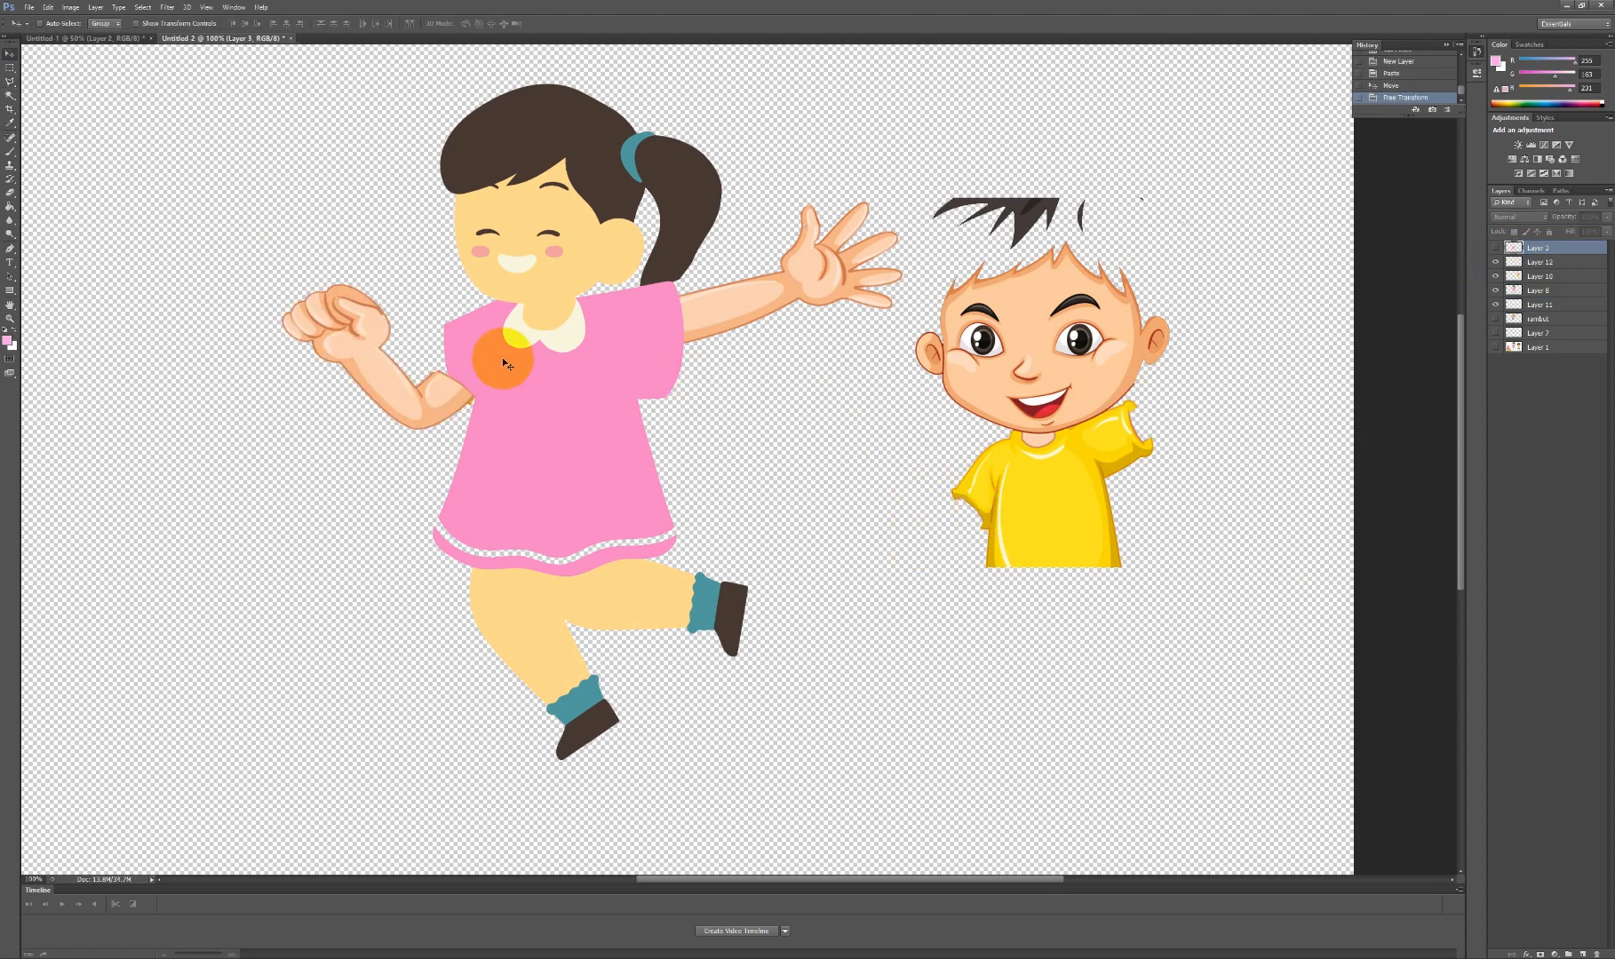
left_click_drag(478, 385, 685, 342)
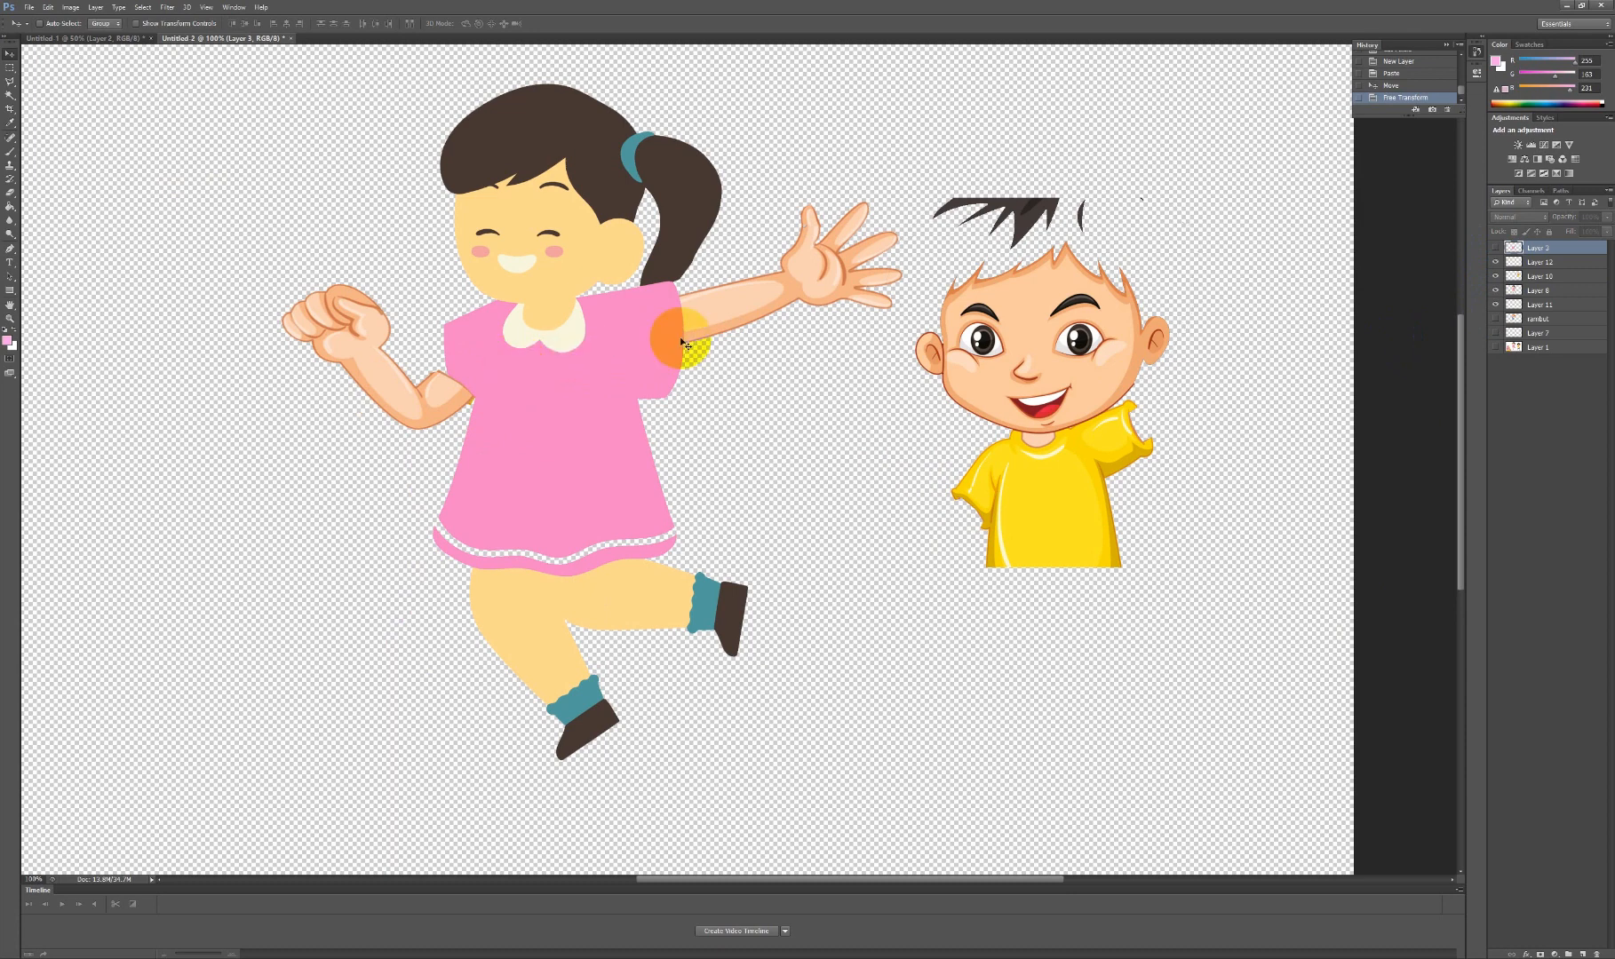
Hide Layer 10, which holds the rest of the boy.
left_click(1577, 263)
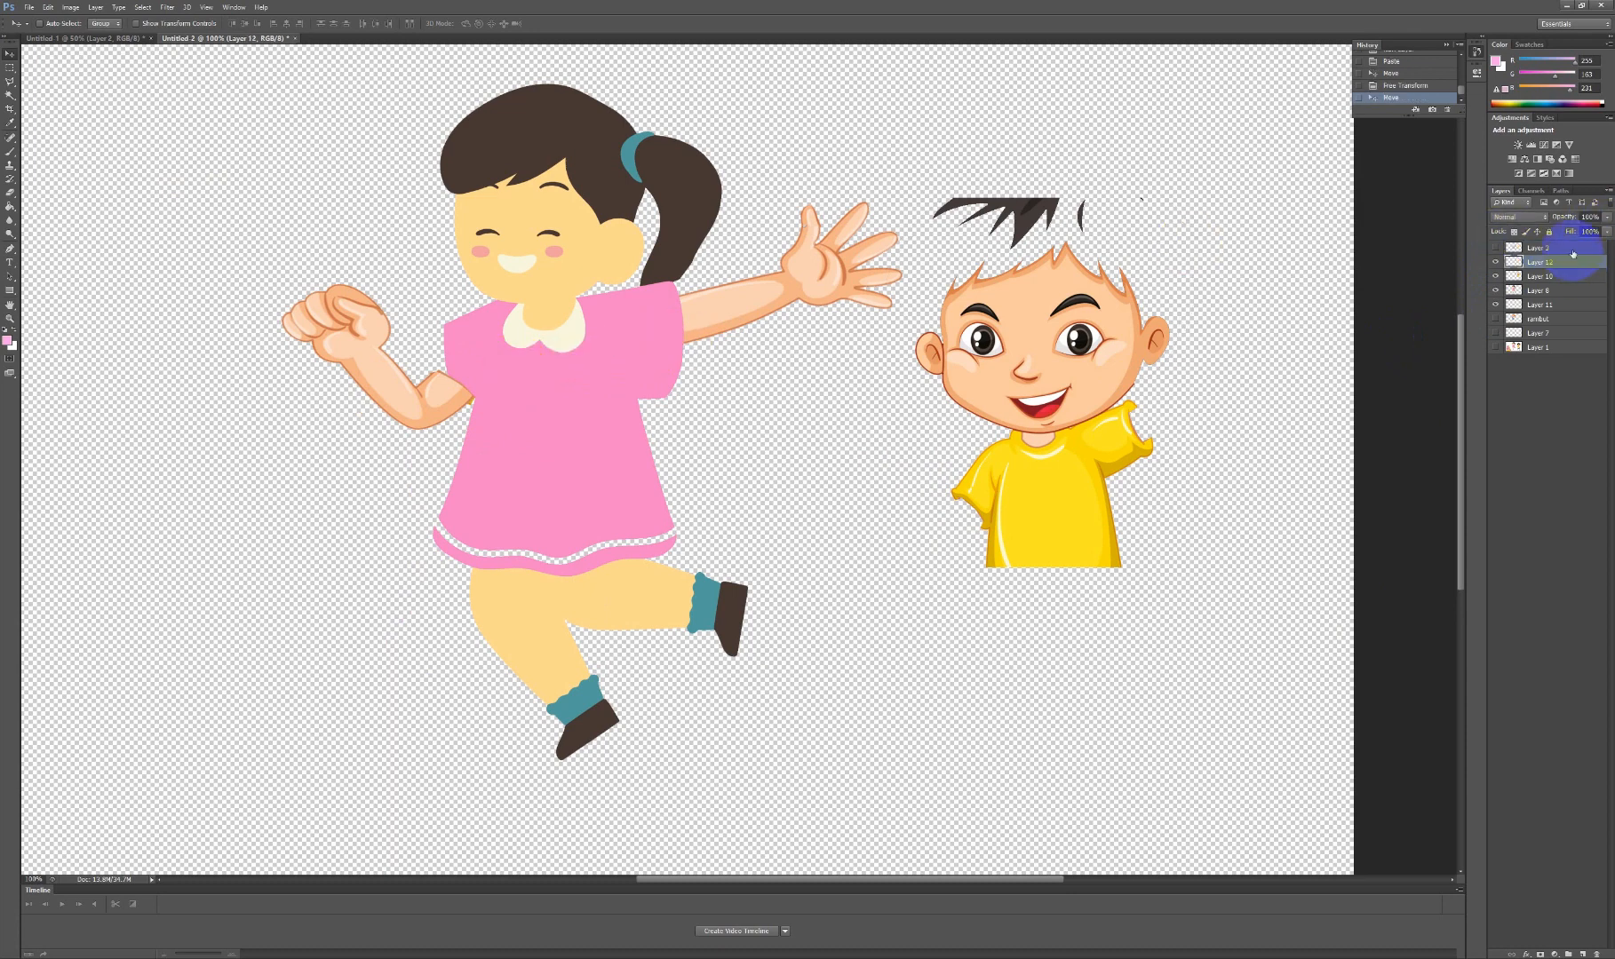
left_click(1573, 249, "ctrl")
left_click(1568, 278)
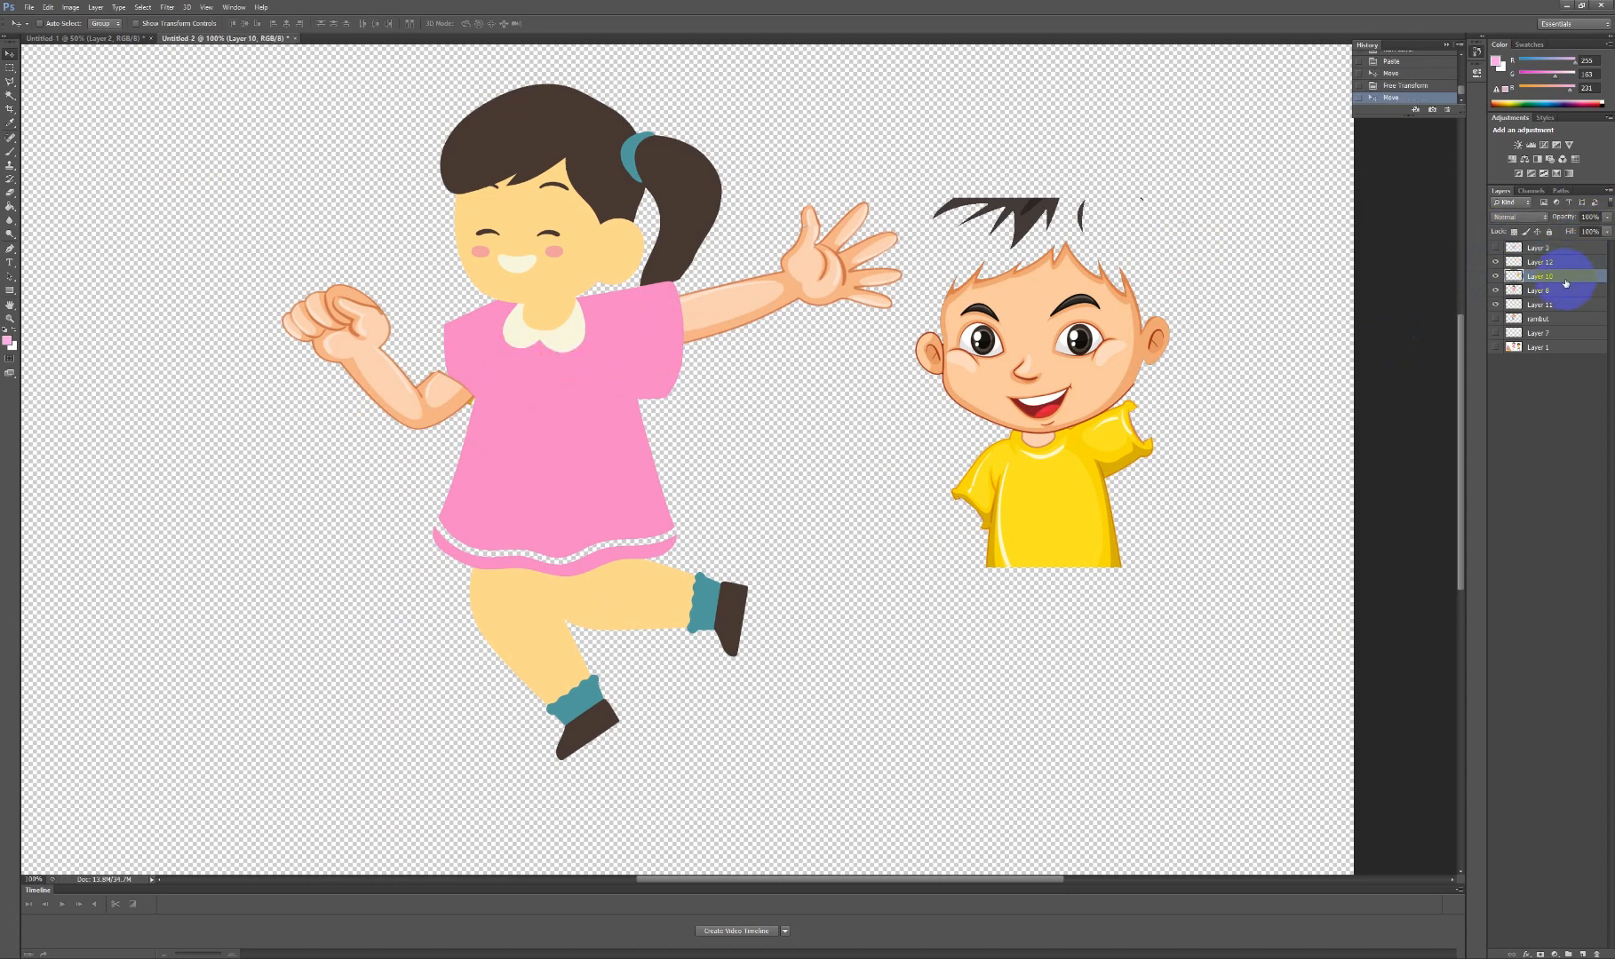
left_click(1497, 277)
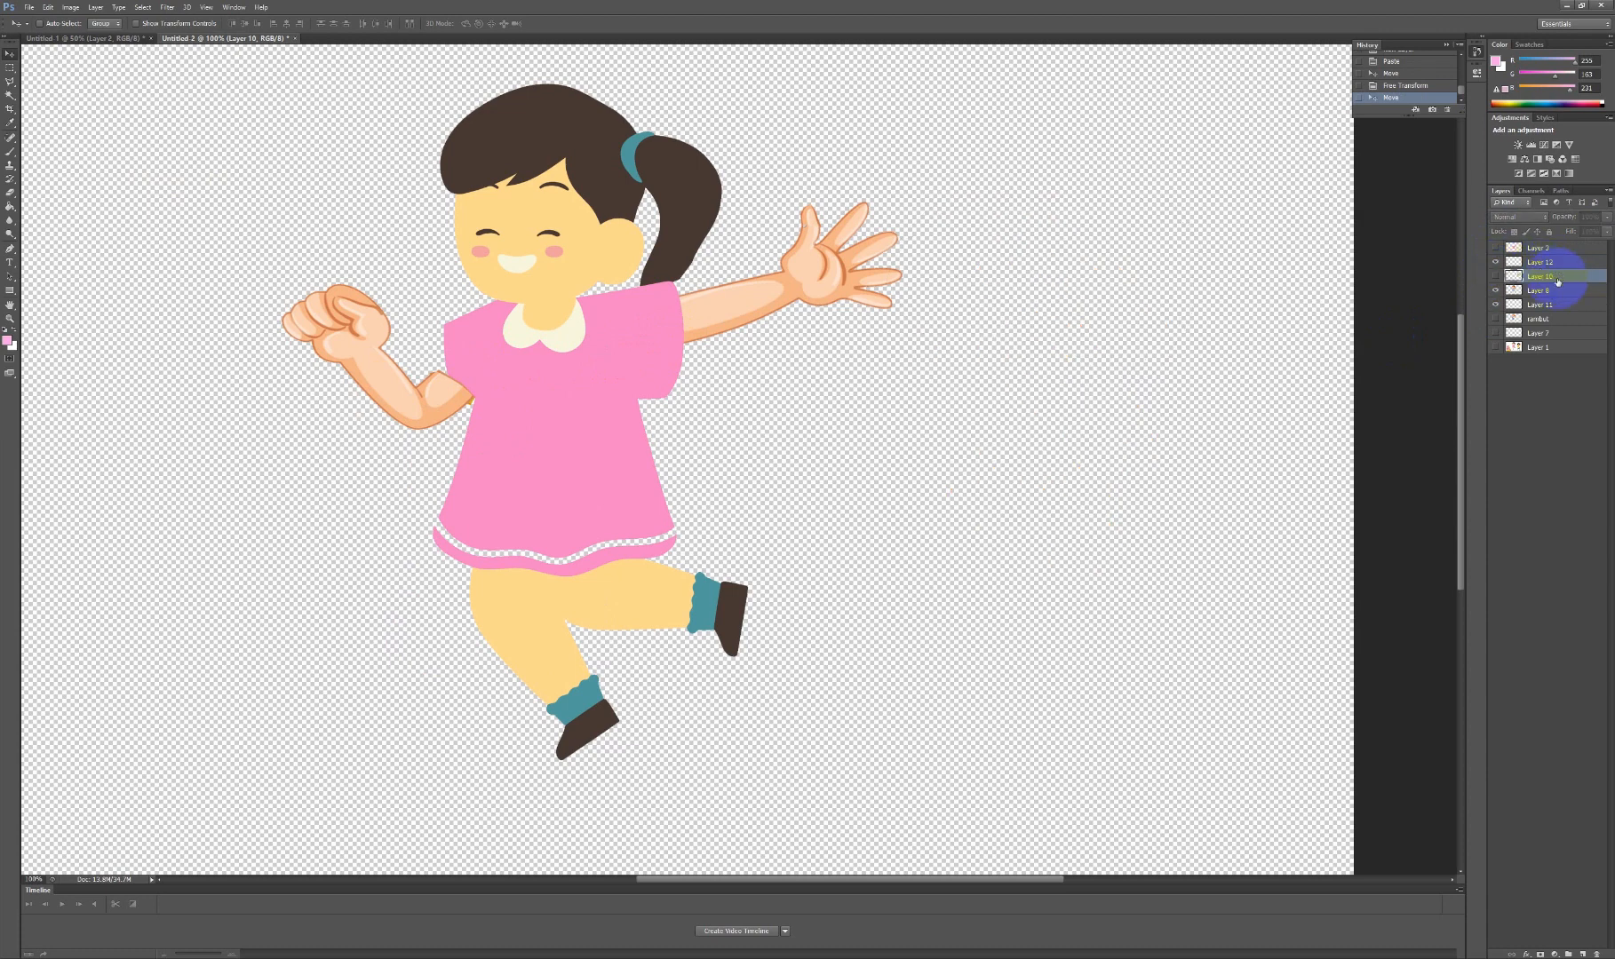
Check which arm Layer 12 holds by toggling its visibility, and rename the layer as "tangan kanan".
left_click(1563, 265)
left_click(1497, 263)
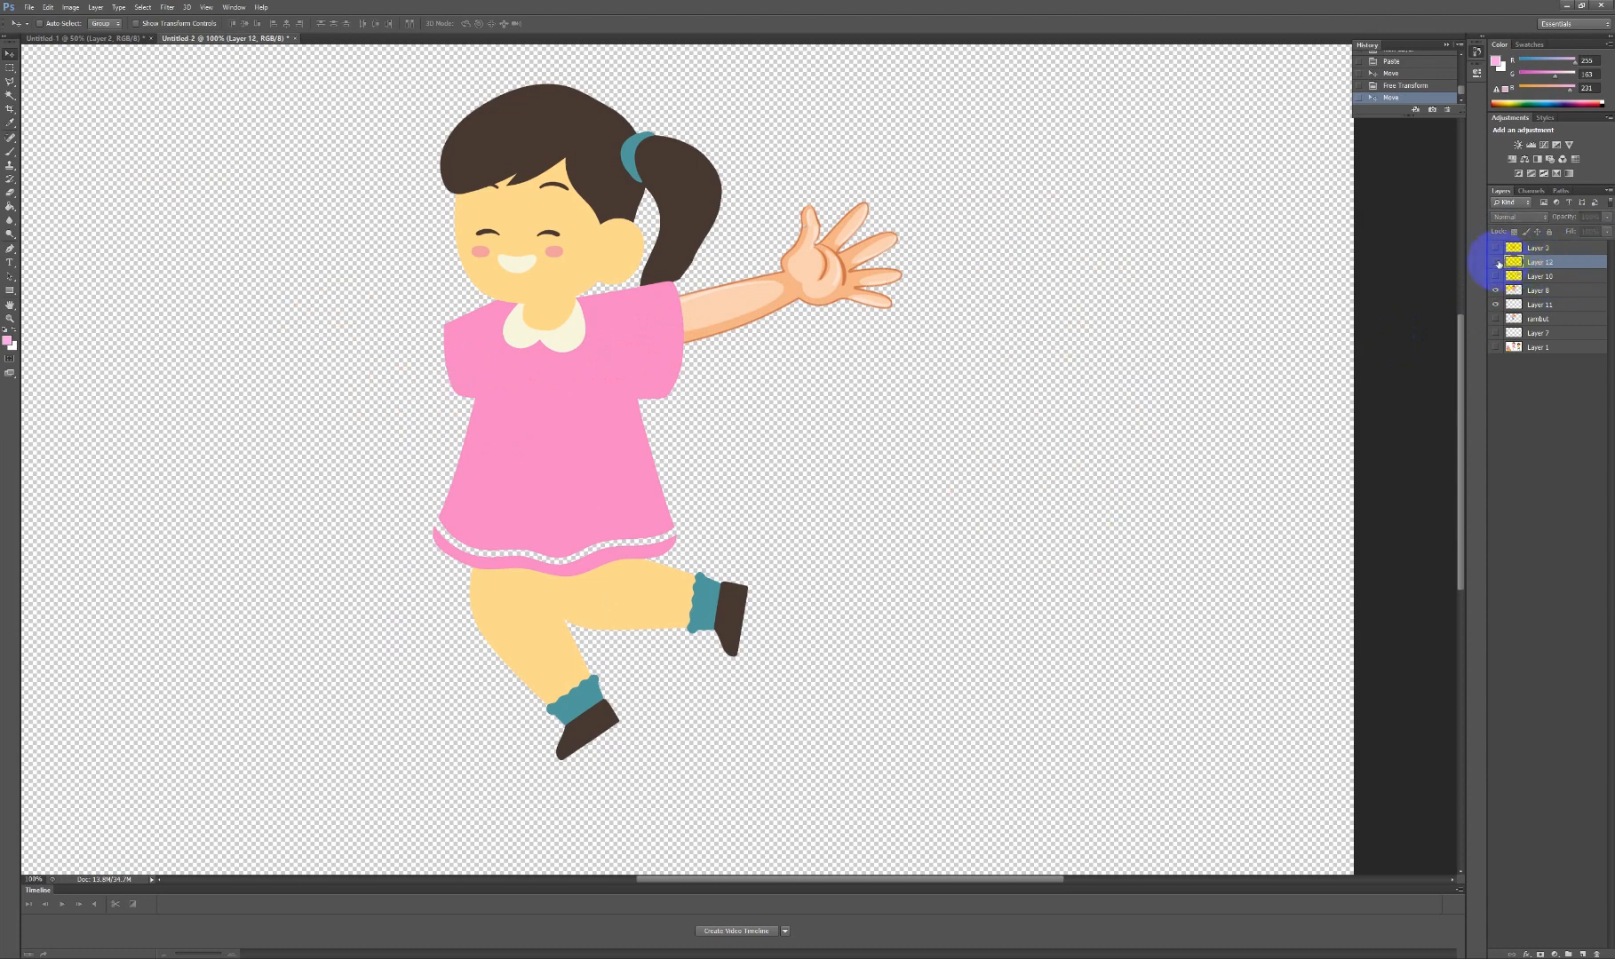
left_click(1497, 263)
left_click(1556, 270)
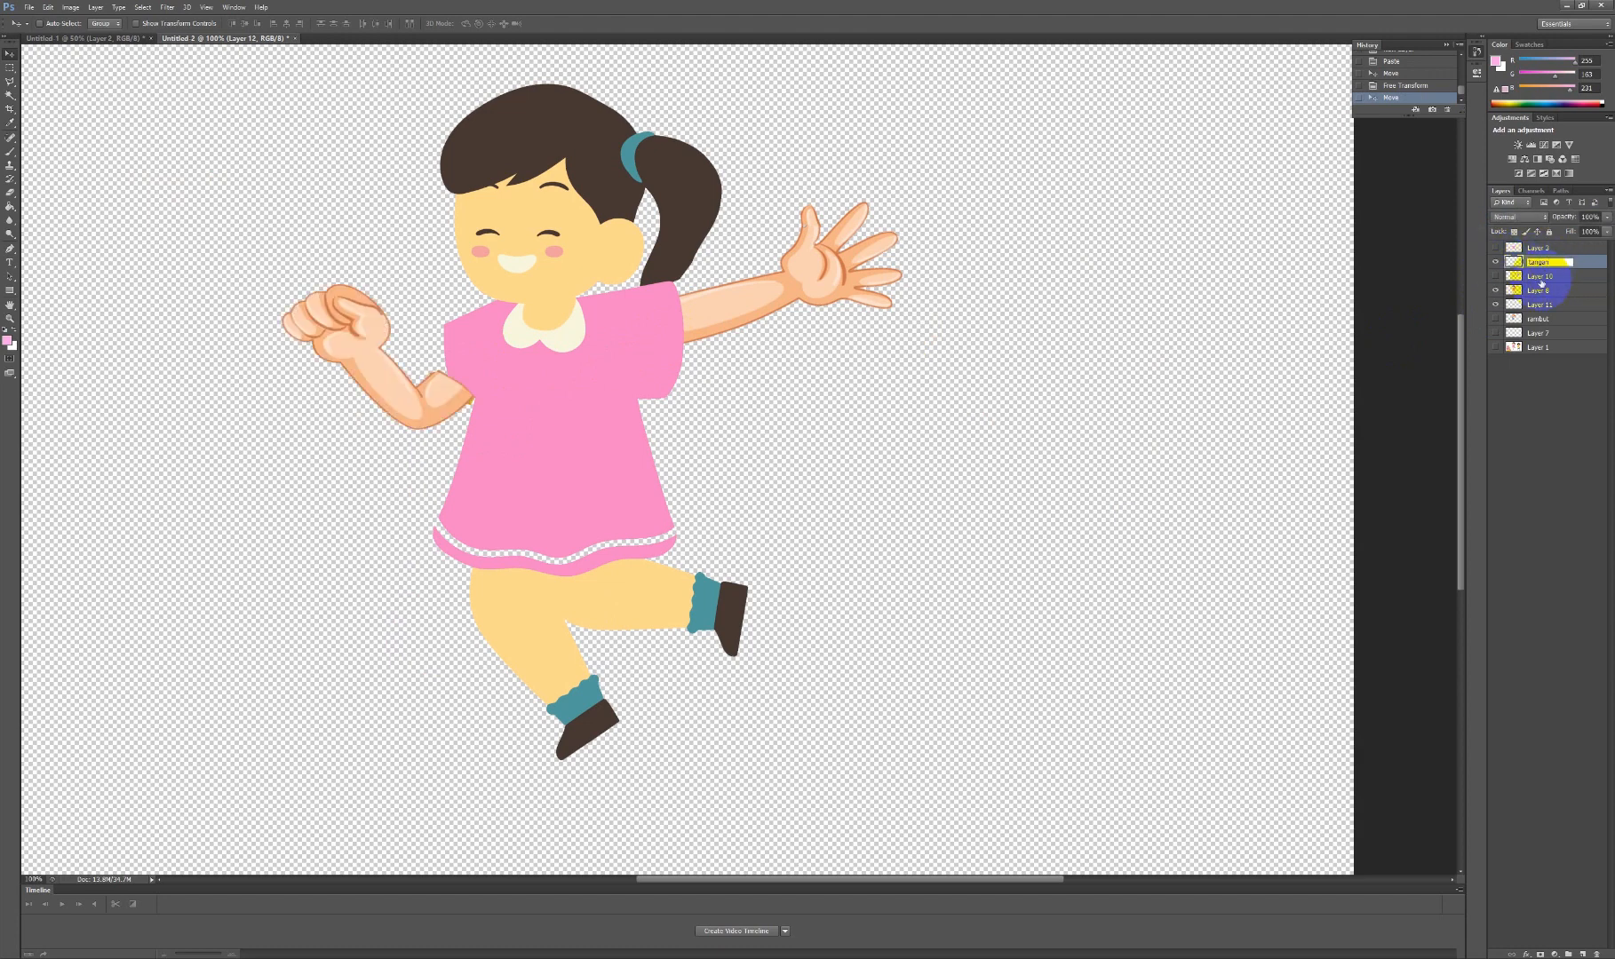
key("Return")
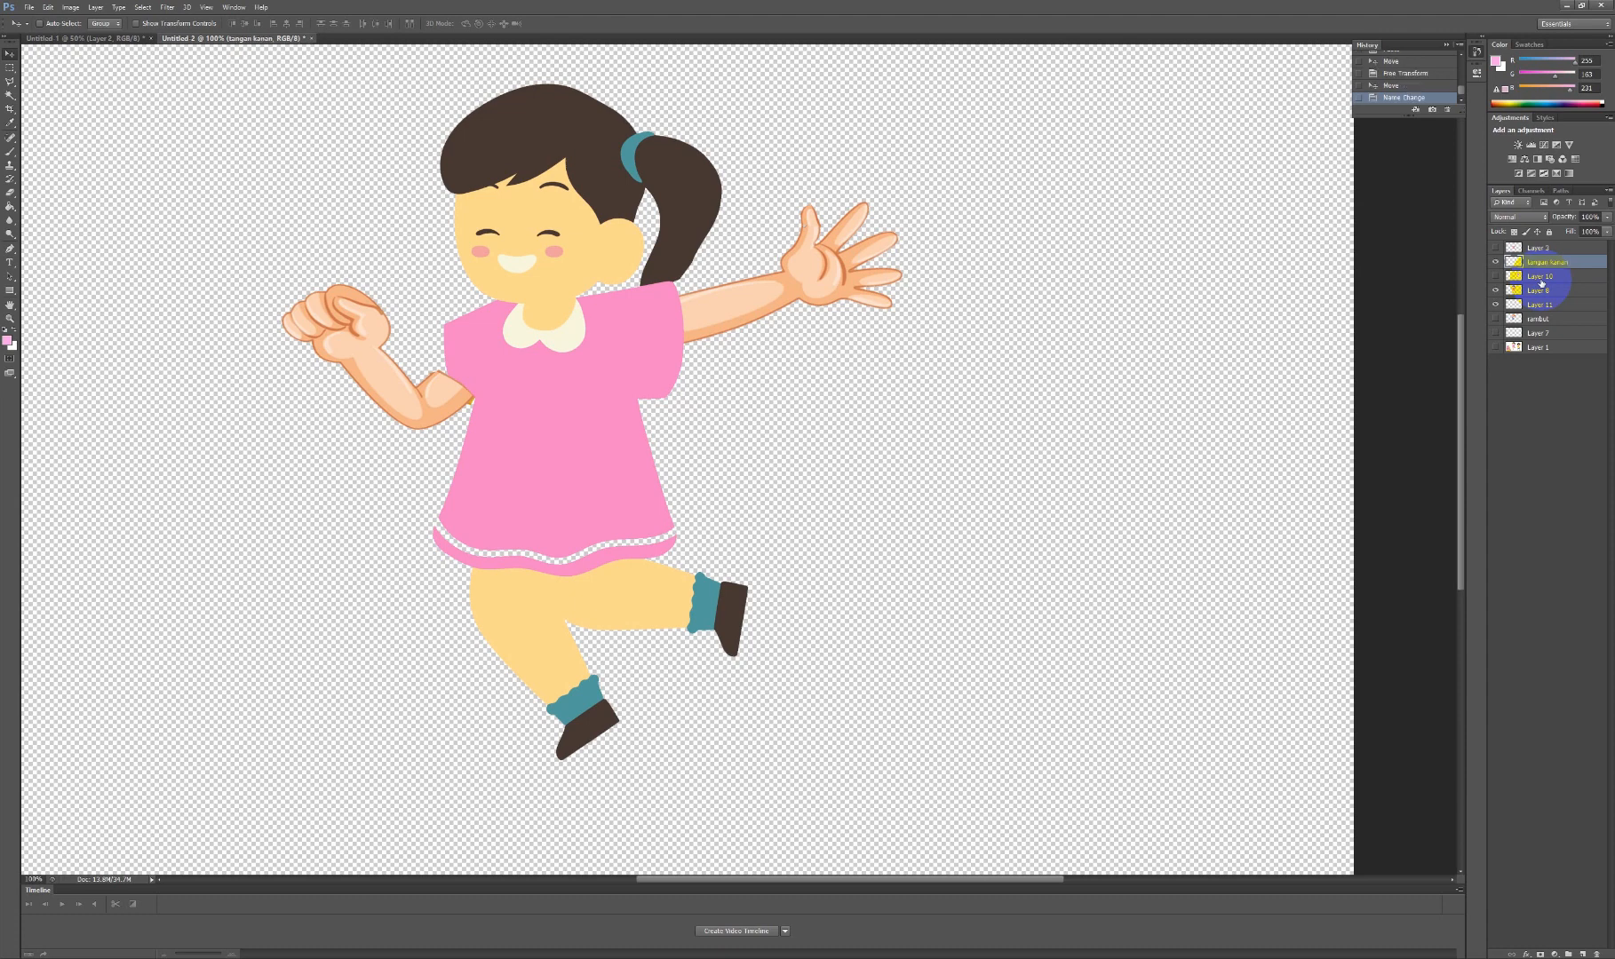
Rename the girl's Layer 8 as "badan utama" and order the "tangan kanan" layer beneath it.
left_click(1496, 291)
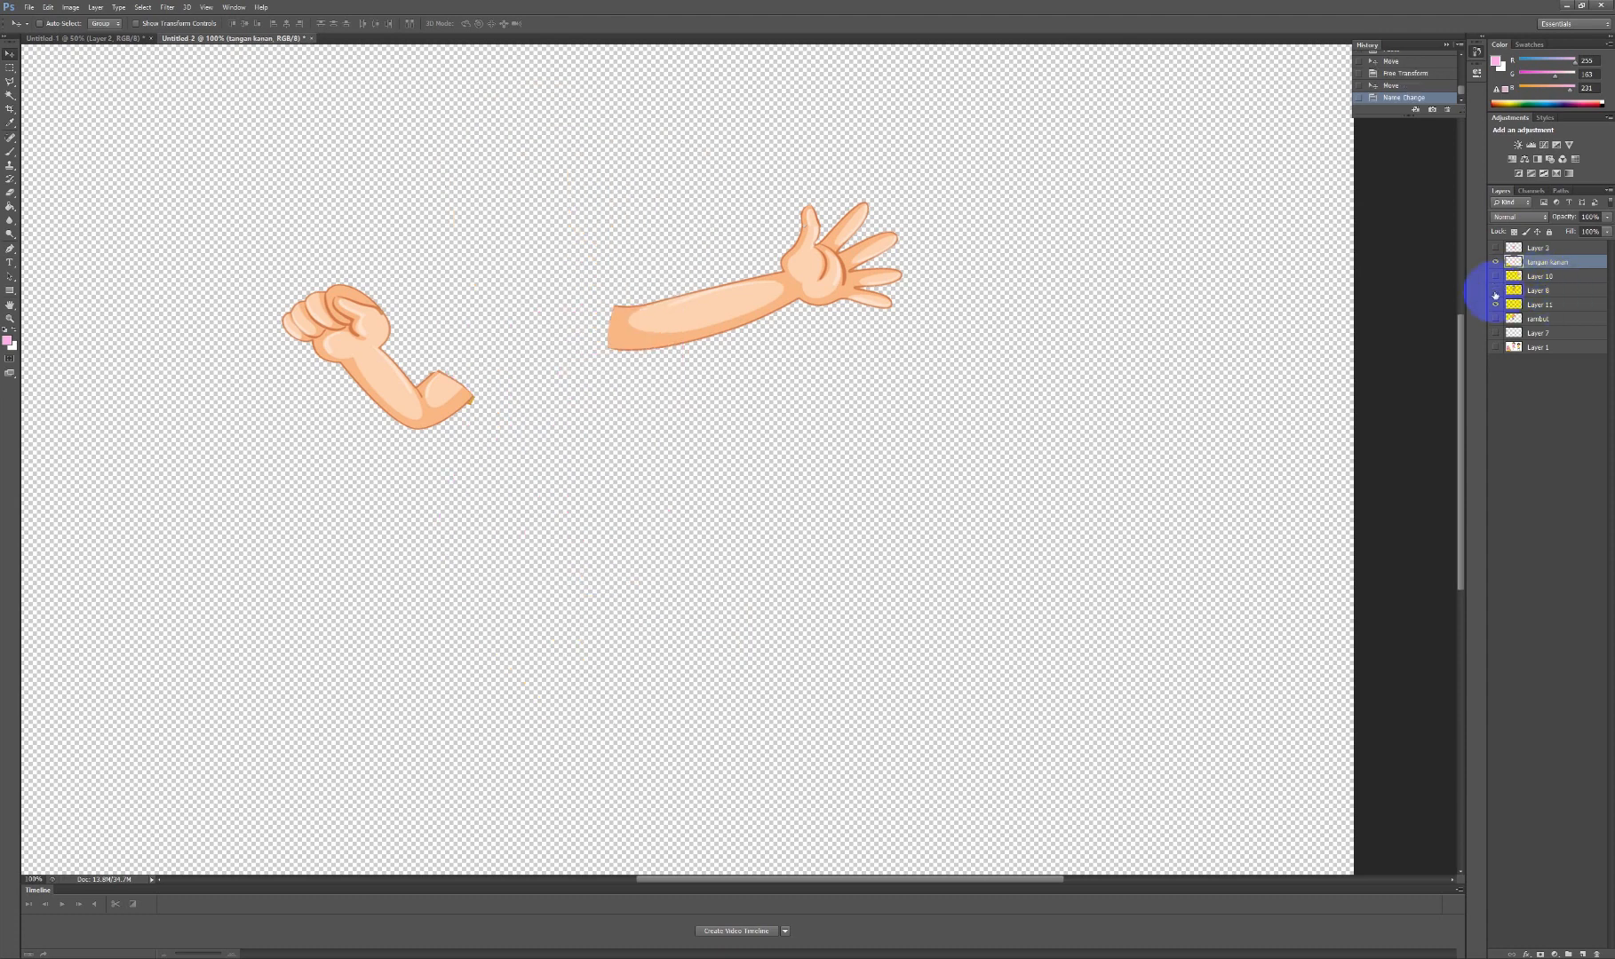
left_click(1495, 292)
double_click(1538, 291)
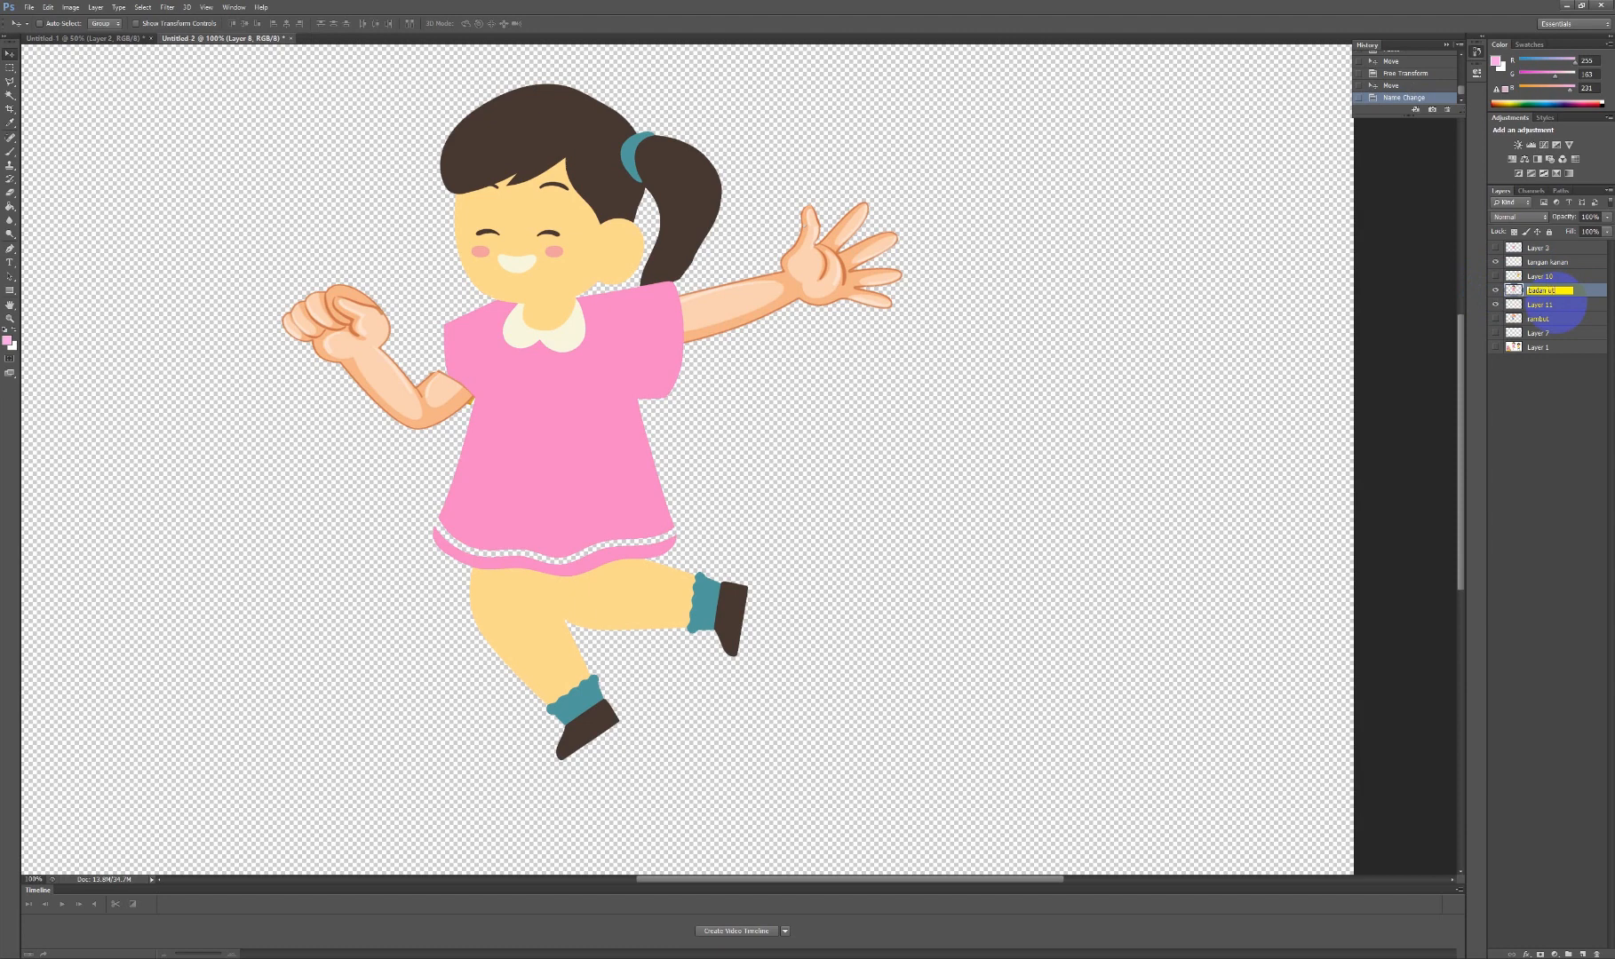
key("Return")
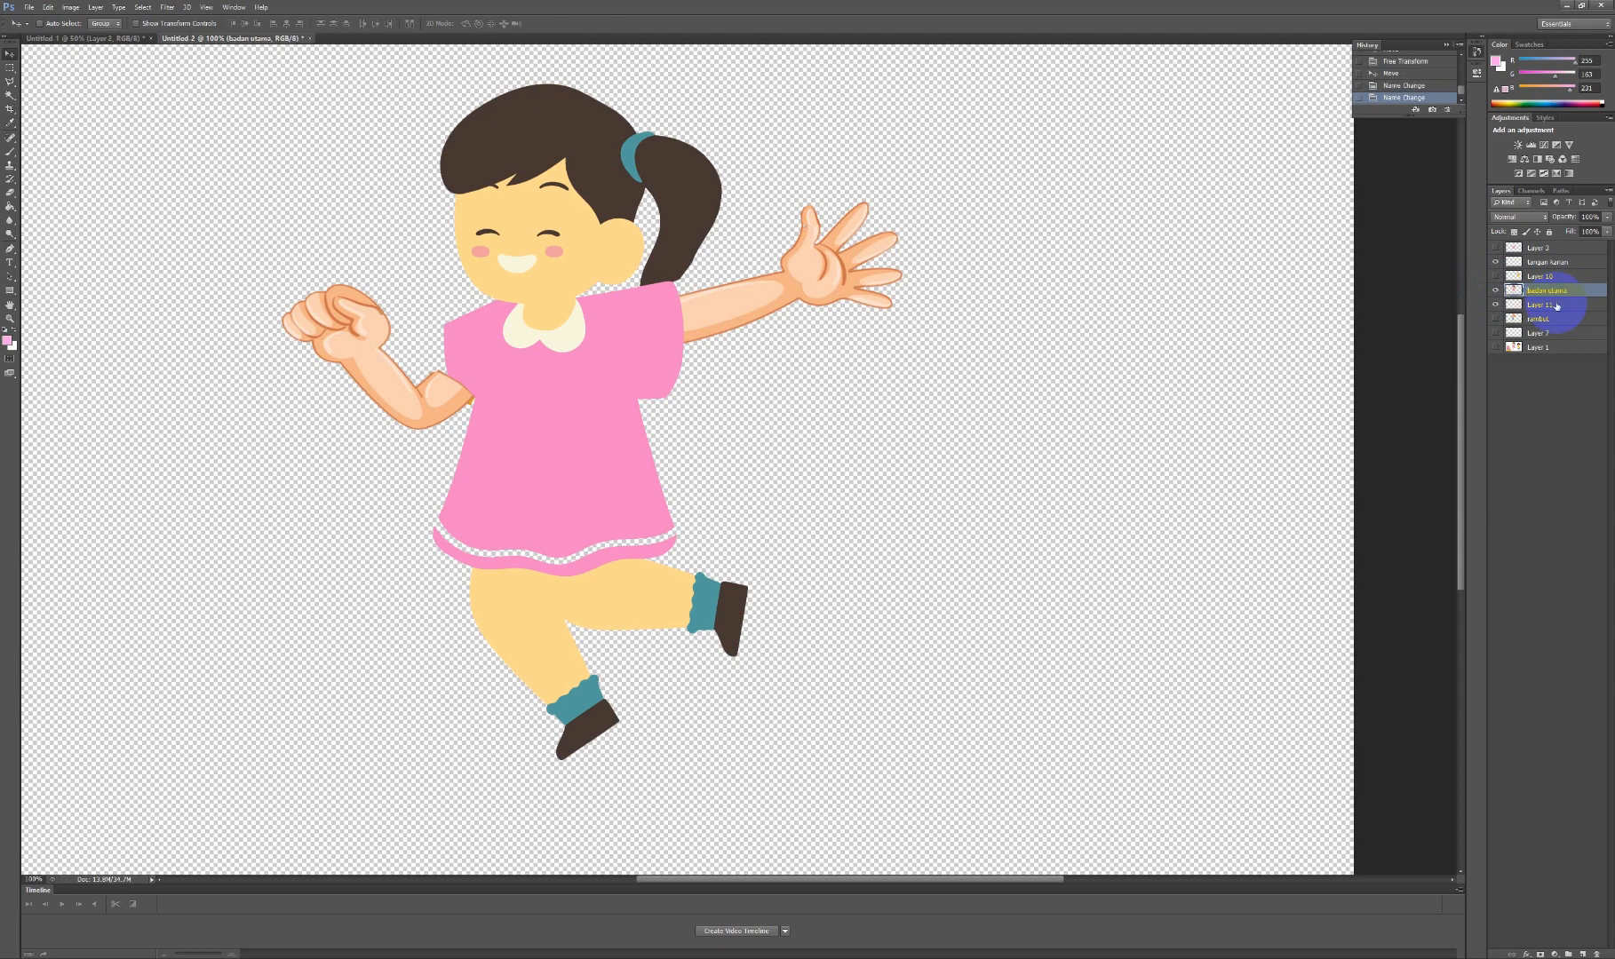
left_click_drag(1575, 261, 1567, 299)
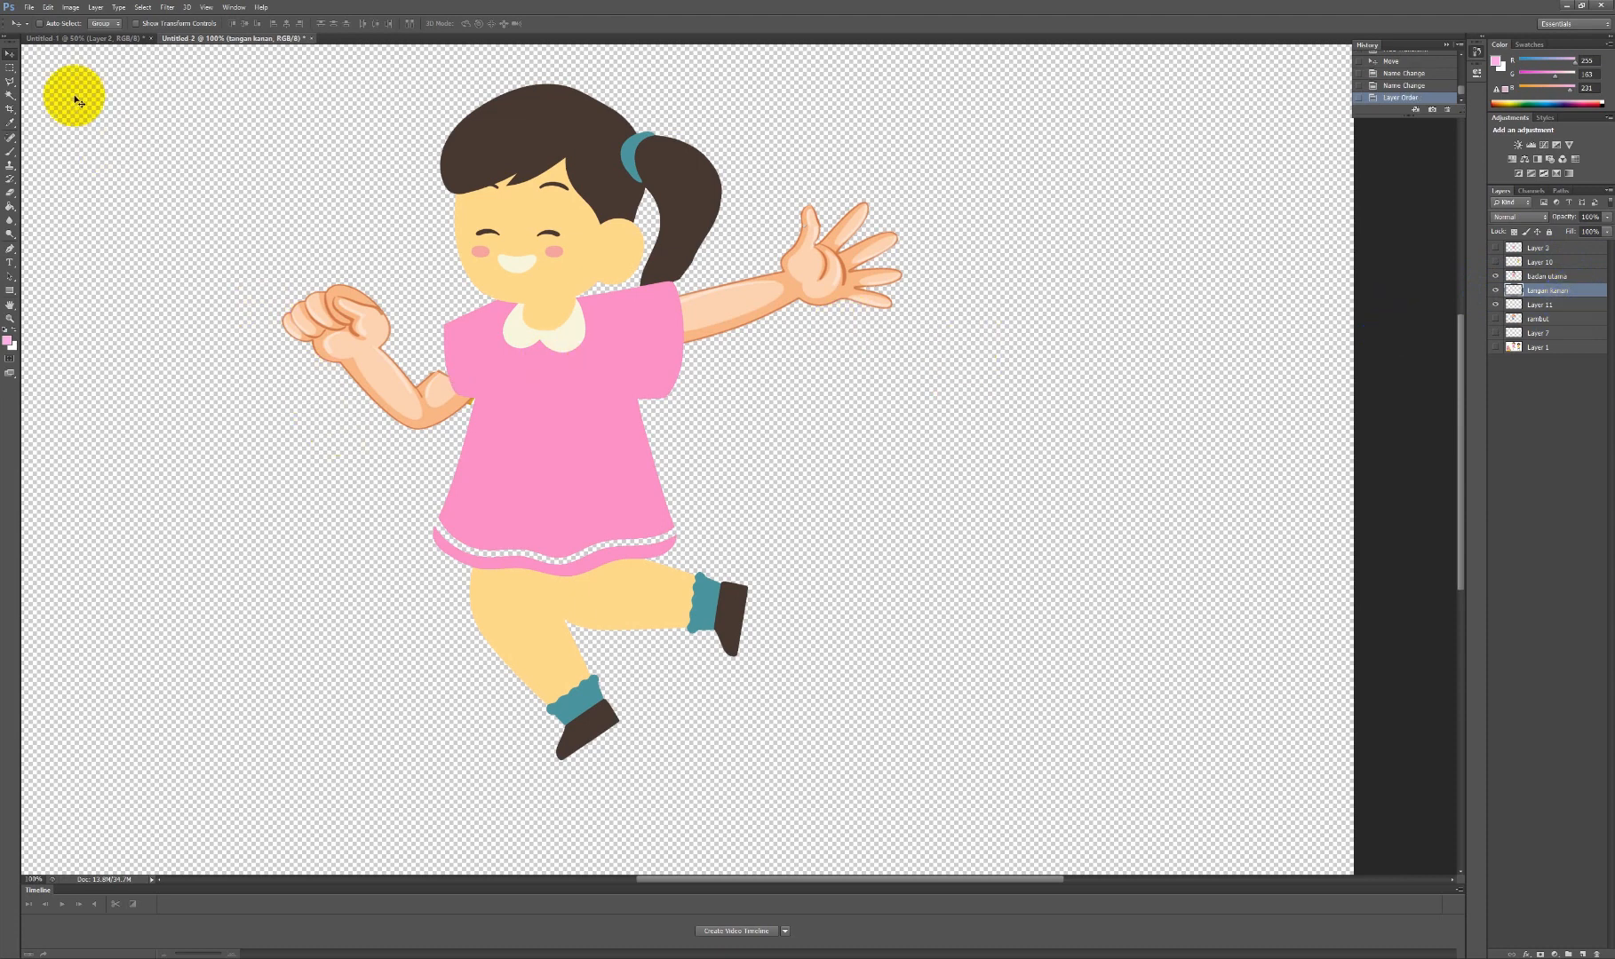
Check which arm Layer 11 holds by toggling its visibility, and rename the layer as "tangan kiri".
left_click(1498, 308)
left_click(1498, 308)
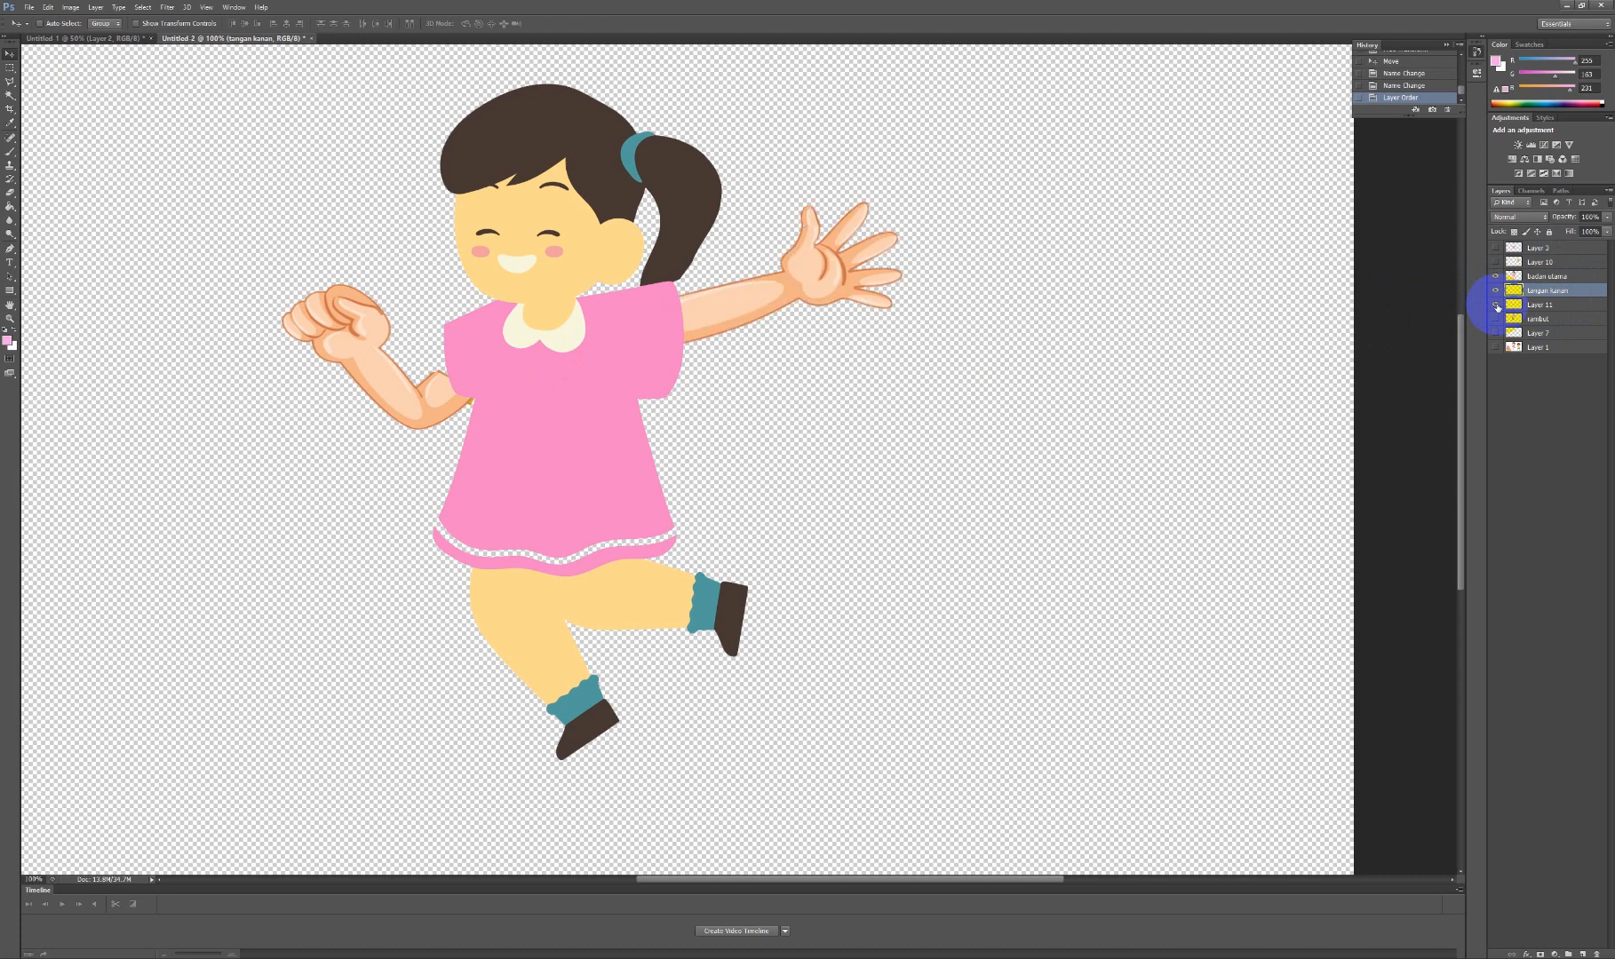
double_click(1549, 307)
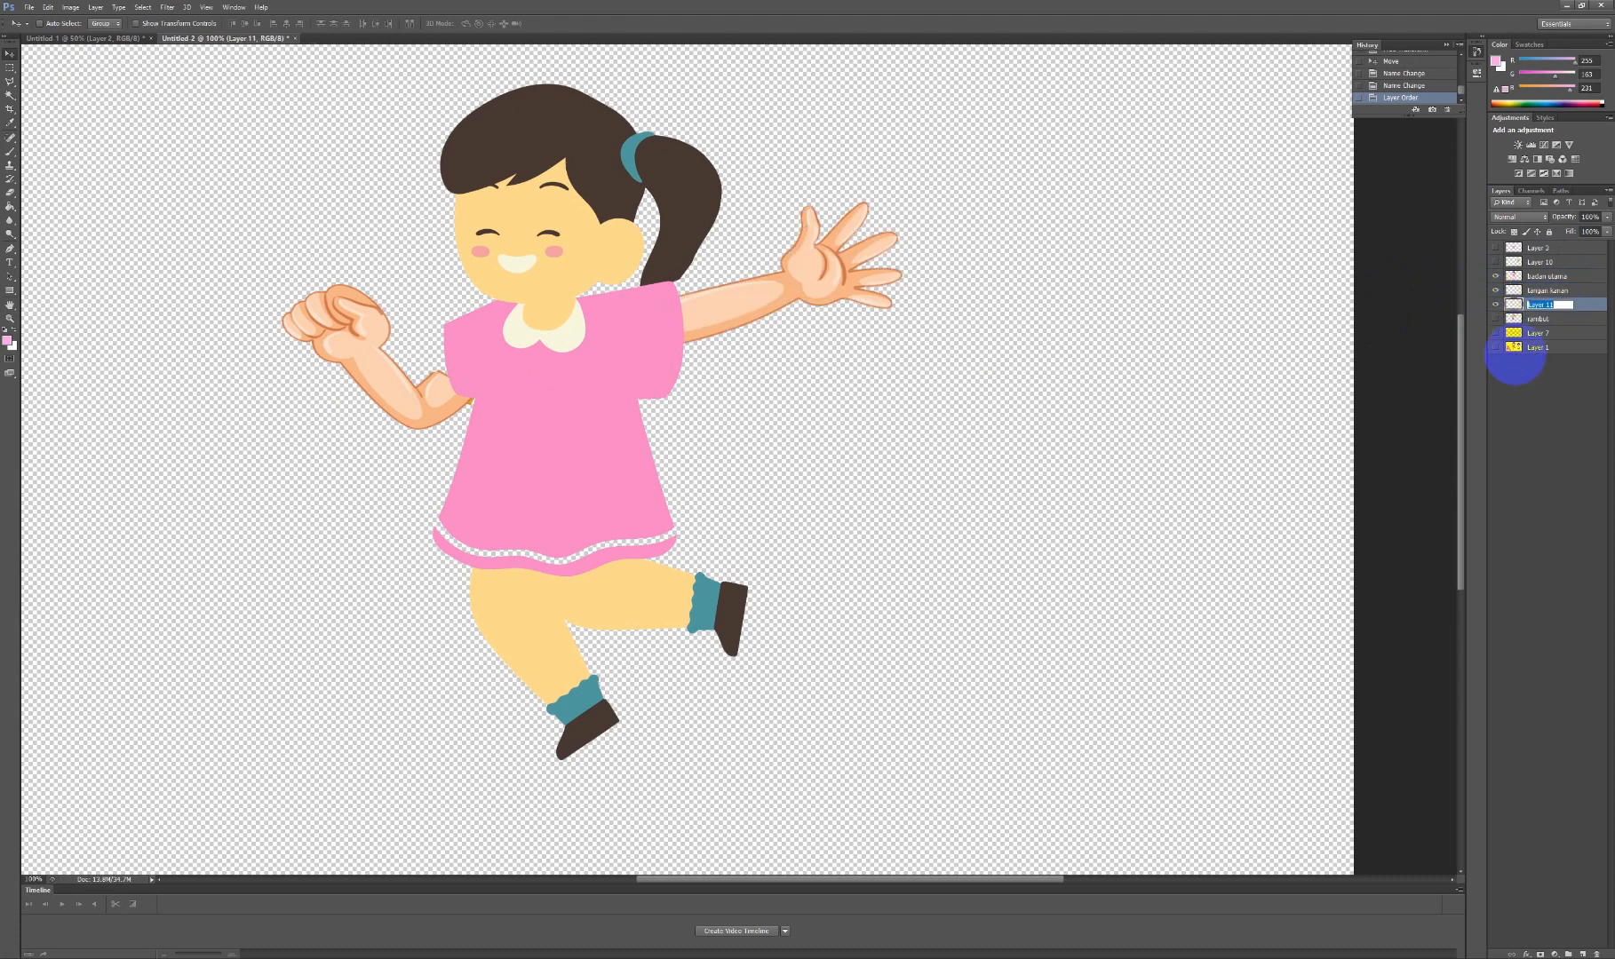
type("tangan kiri")
key("Return")
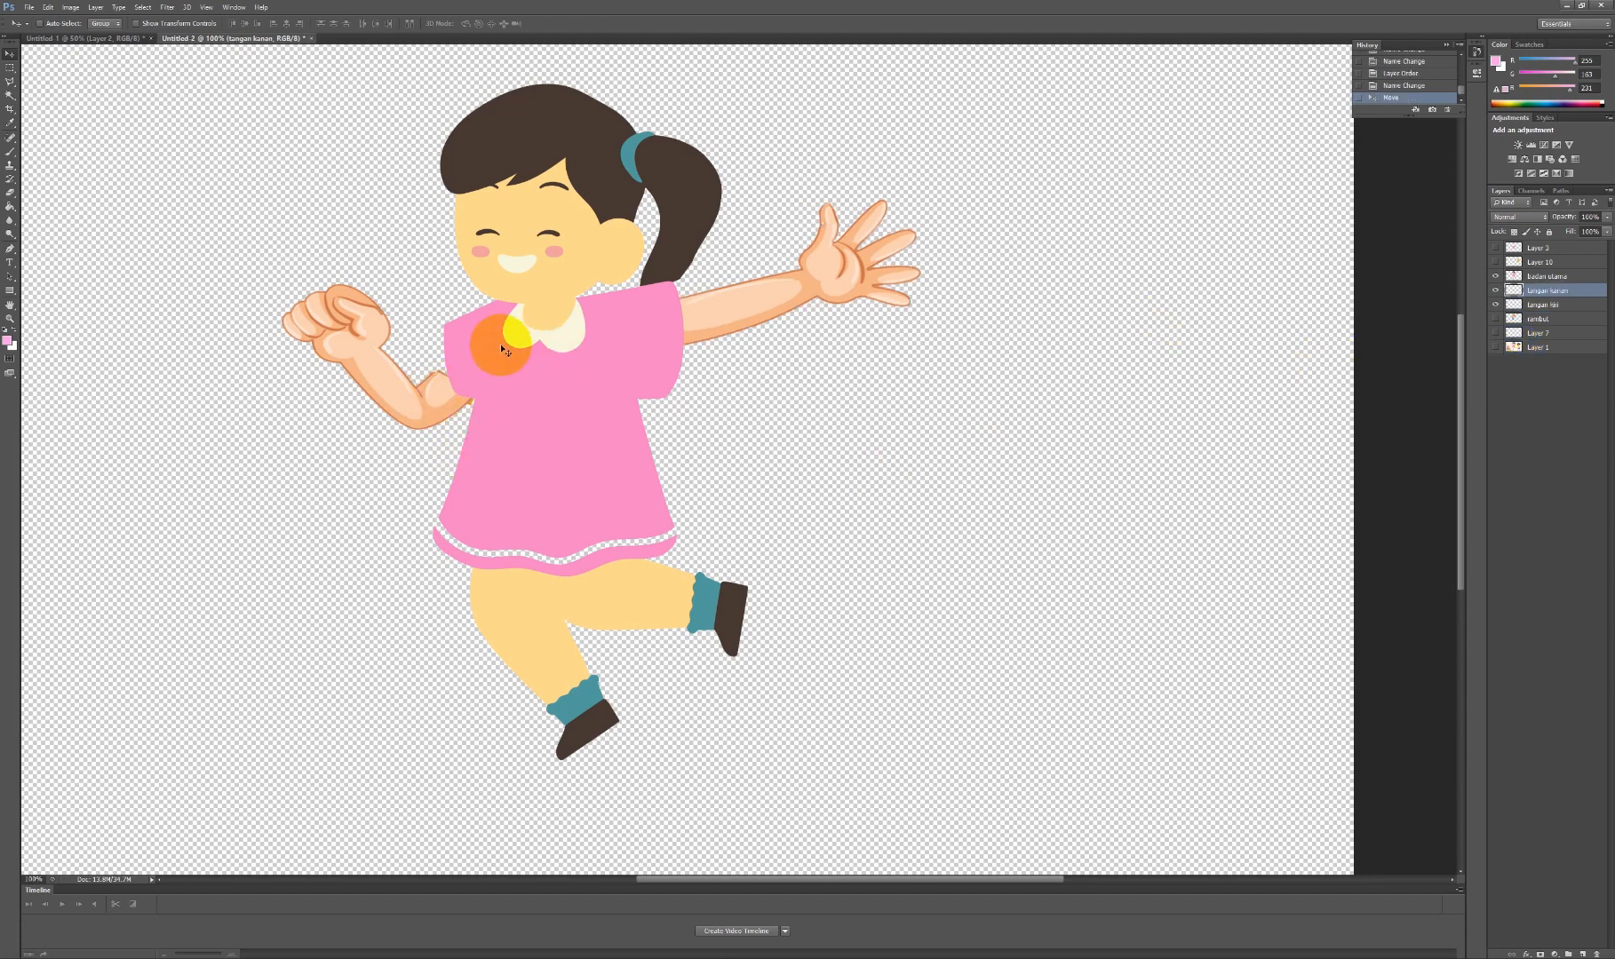
Move the "tangan kanan" arm up, then rotate it about 16.5° and narrow it to about 73% width so it meets the girl's sleeve.
mouse_move(434, 391)
left_mouse_down()
mouse_move(450, 360)
mouse_move(434, 359)
left_mouse_up()
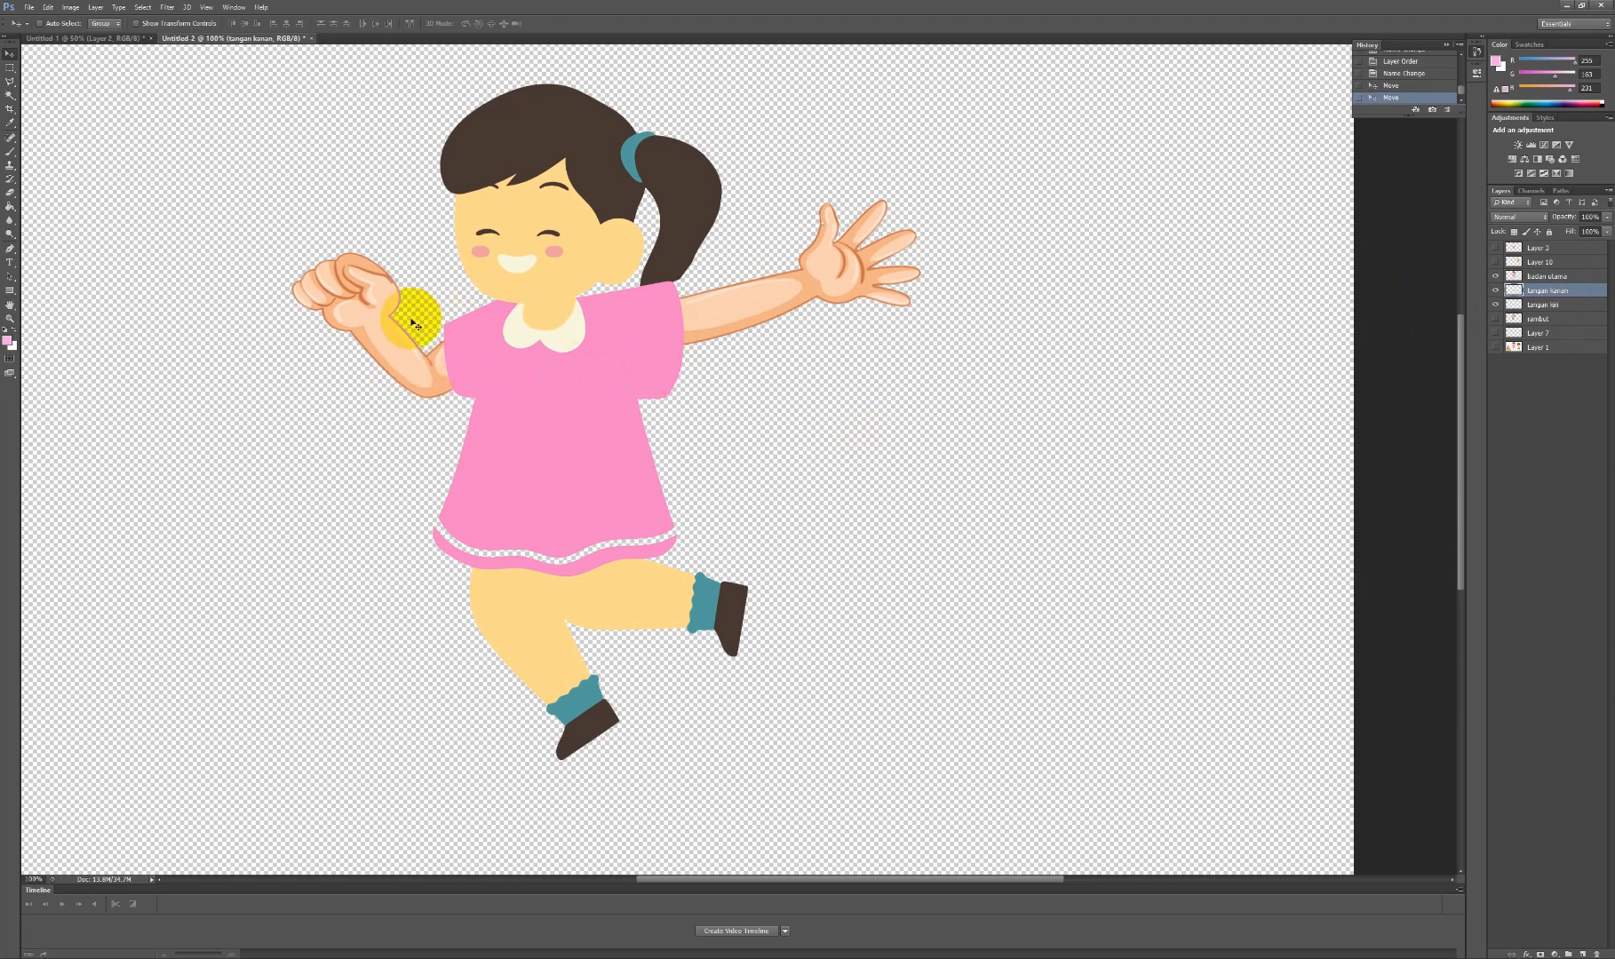
key("ctrl+t")
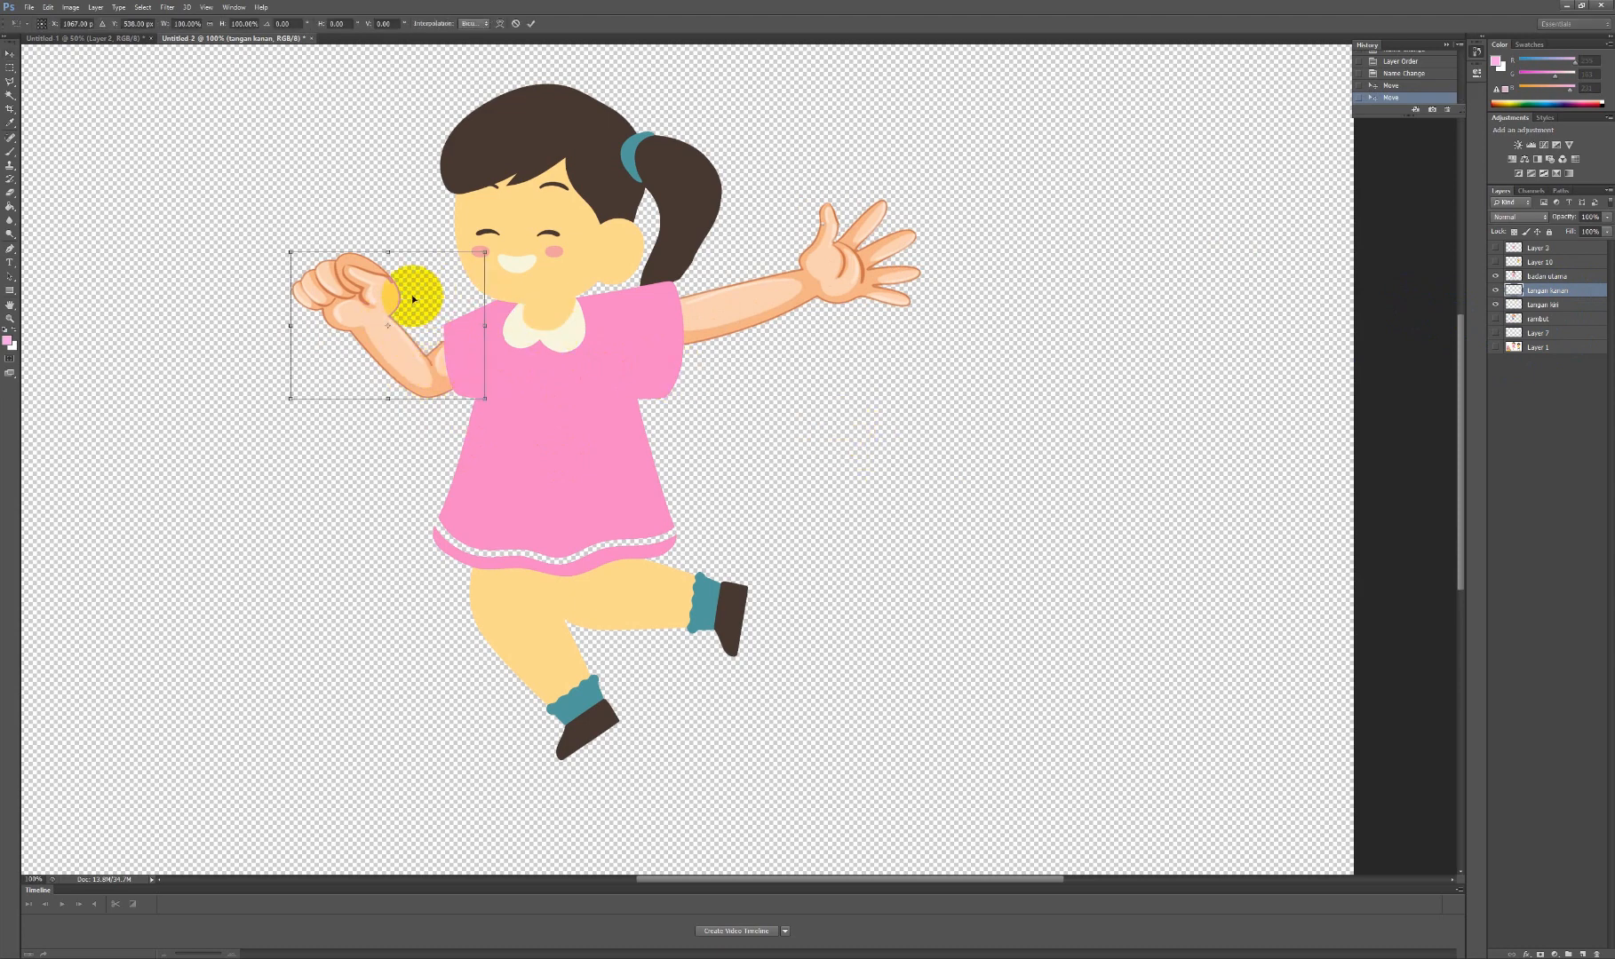
mouse_move(487, 253)
left_mouse_down()
mouse_move(435, 253)
mouse_move(456, 259)
left_mouse_up()
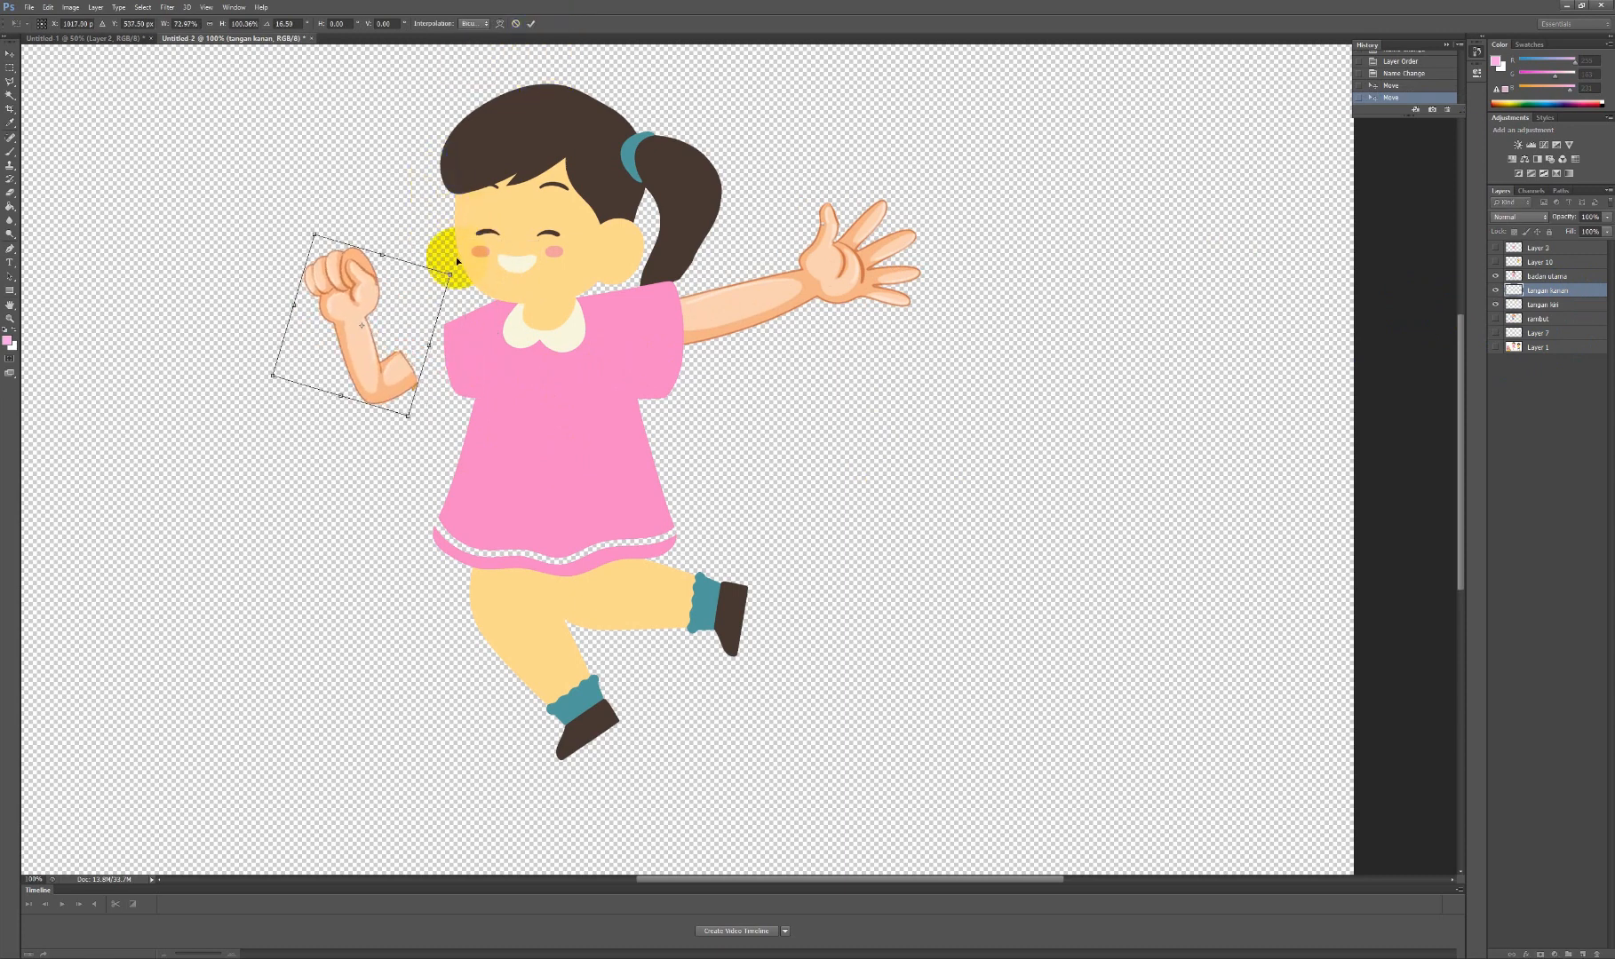
left_click_drag(397, 380, 444, 360)
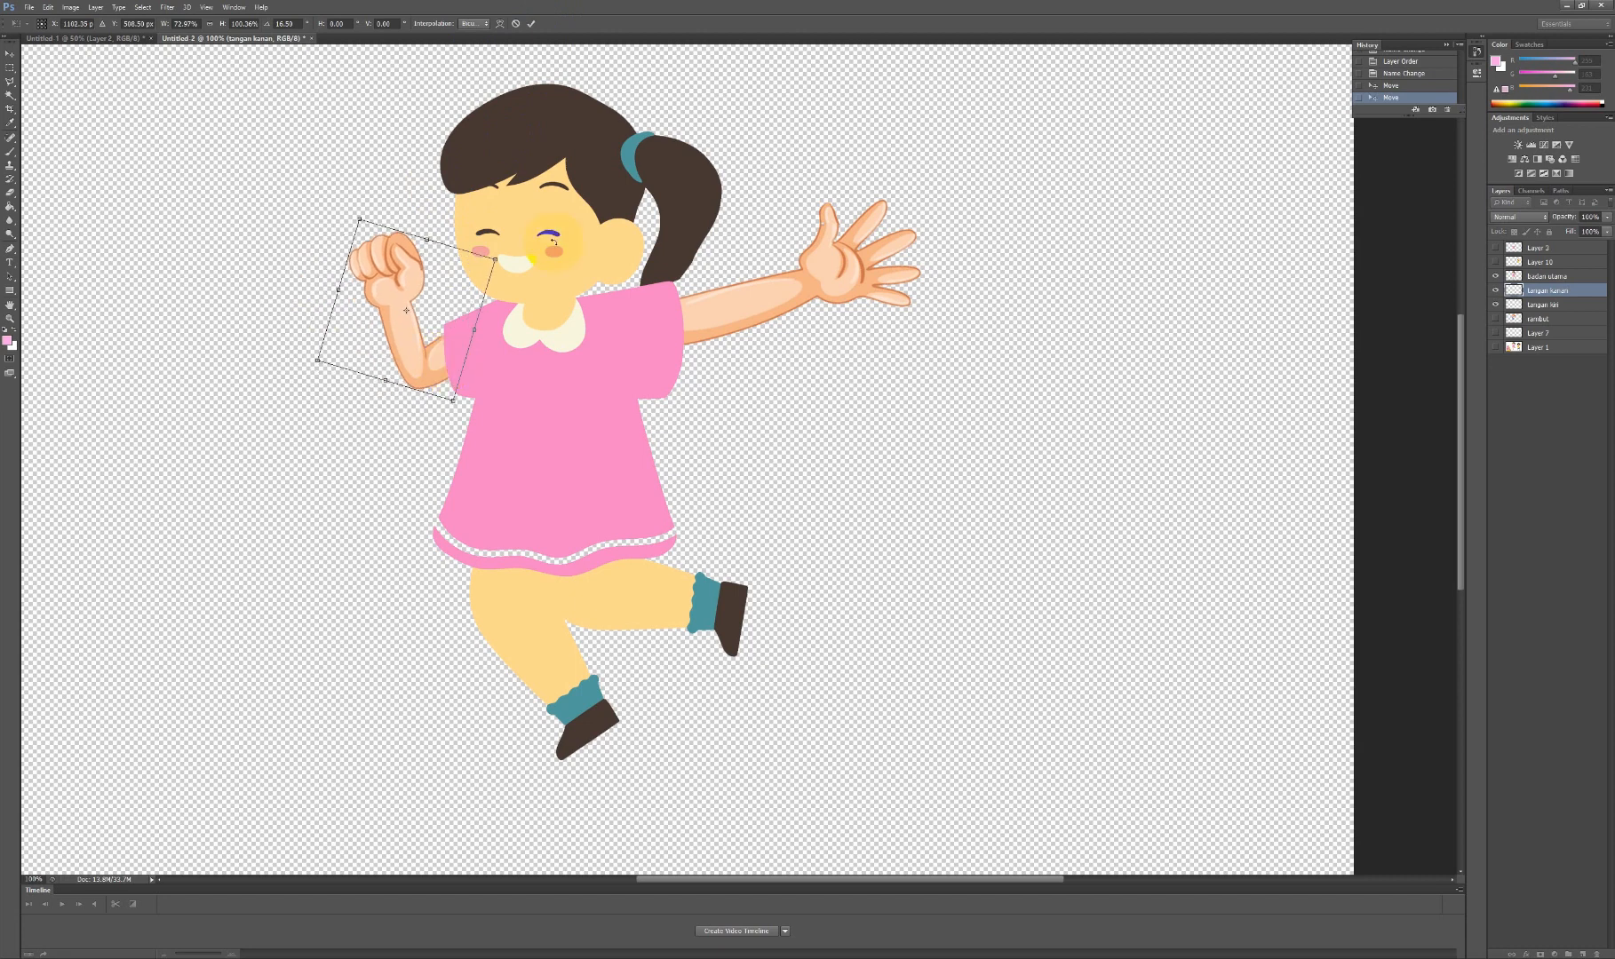
left_click(531, 24)
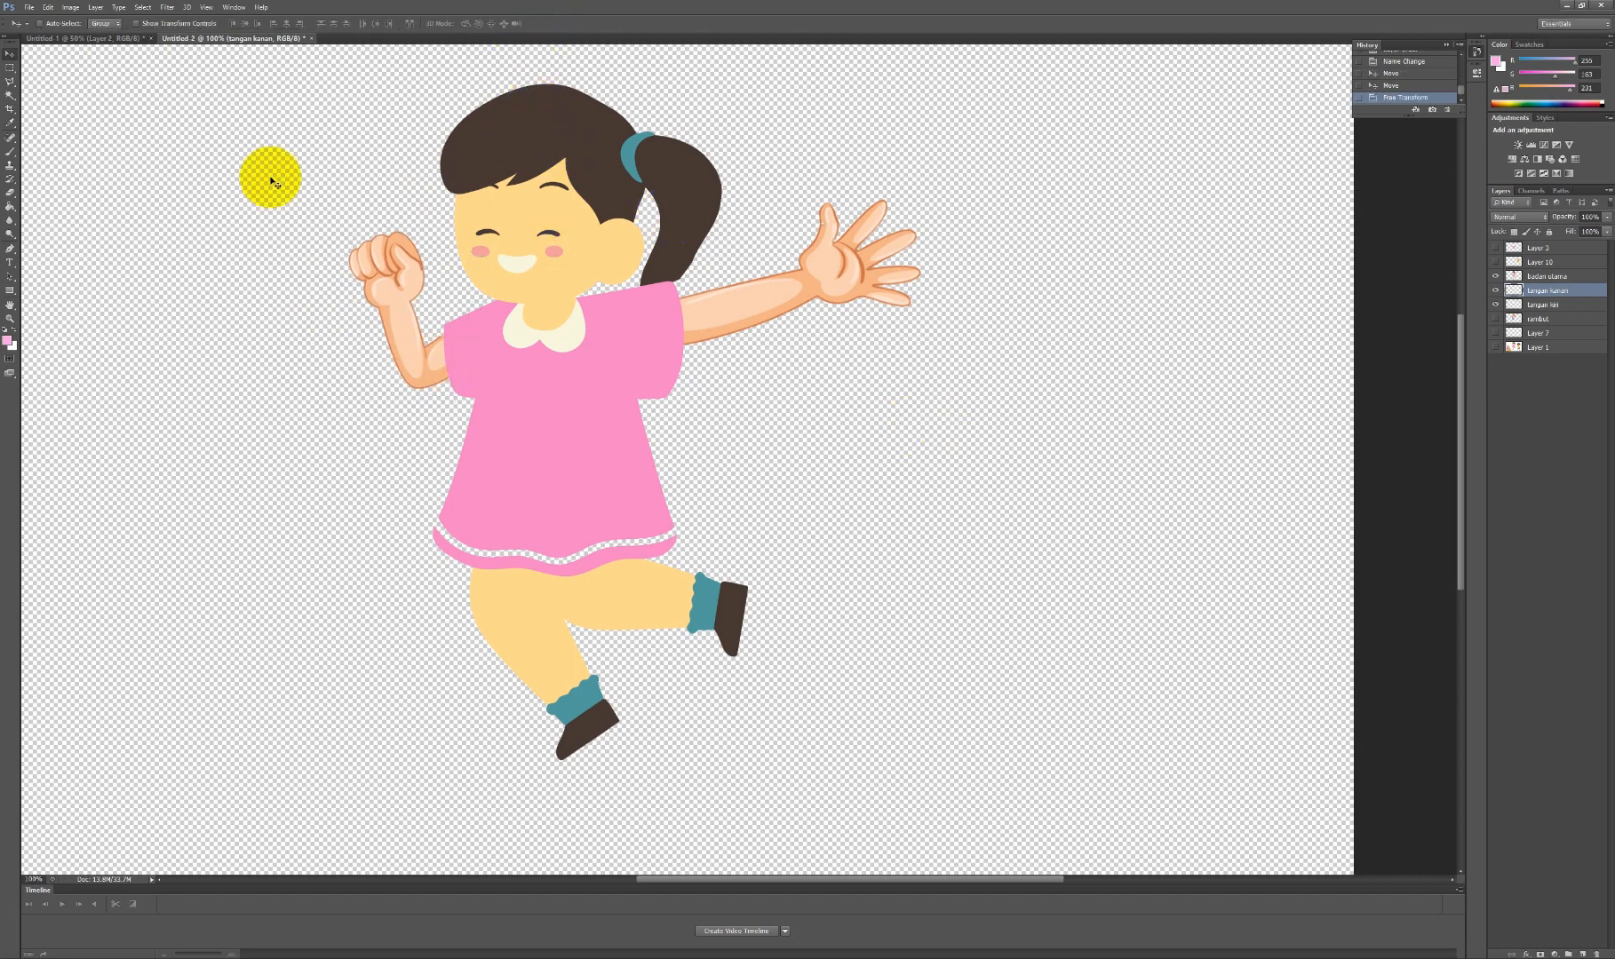
left_click(114, 40)
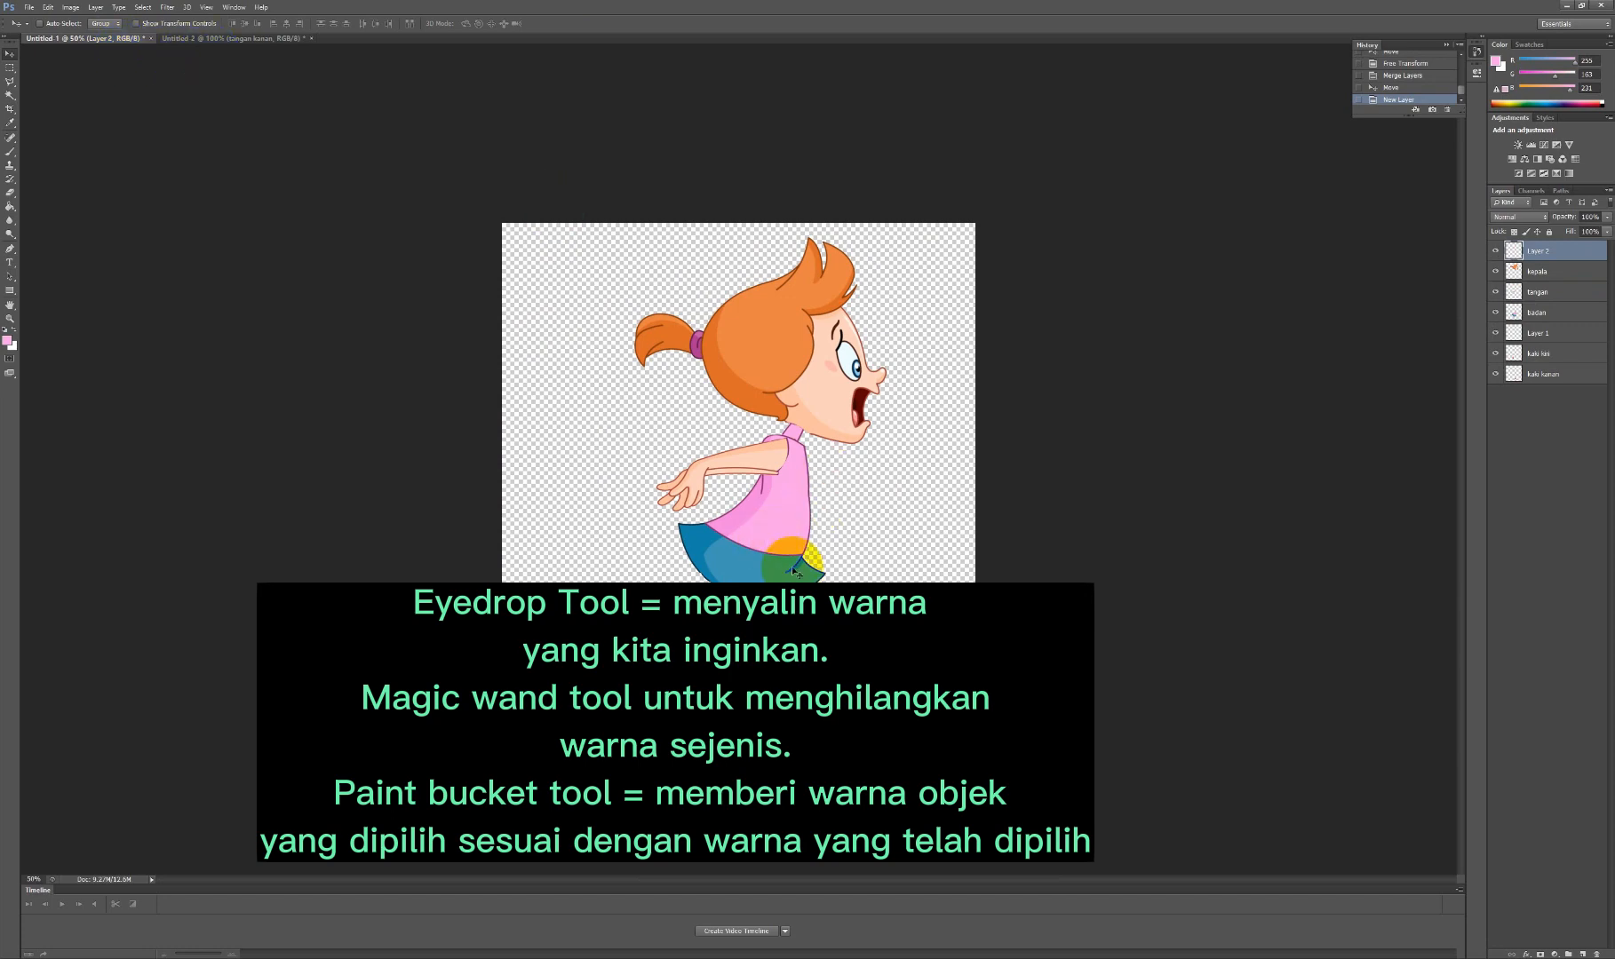
left_click(218, 39)
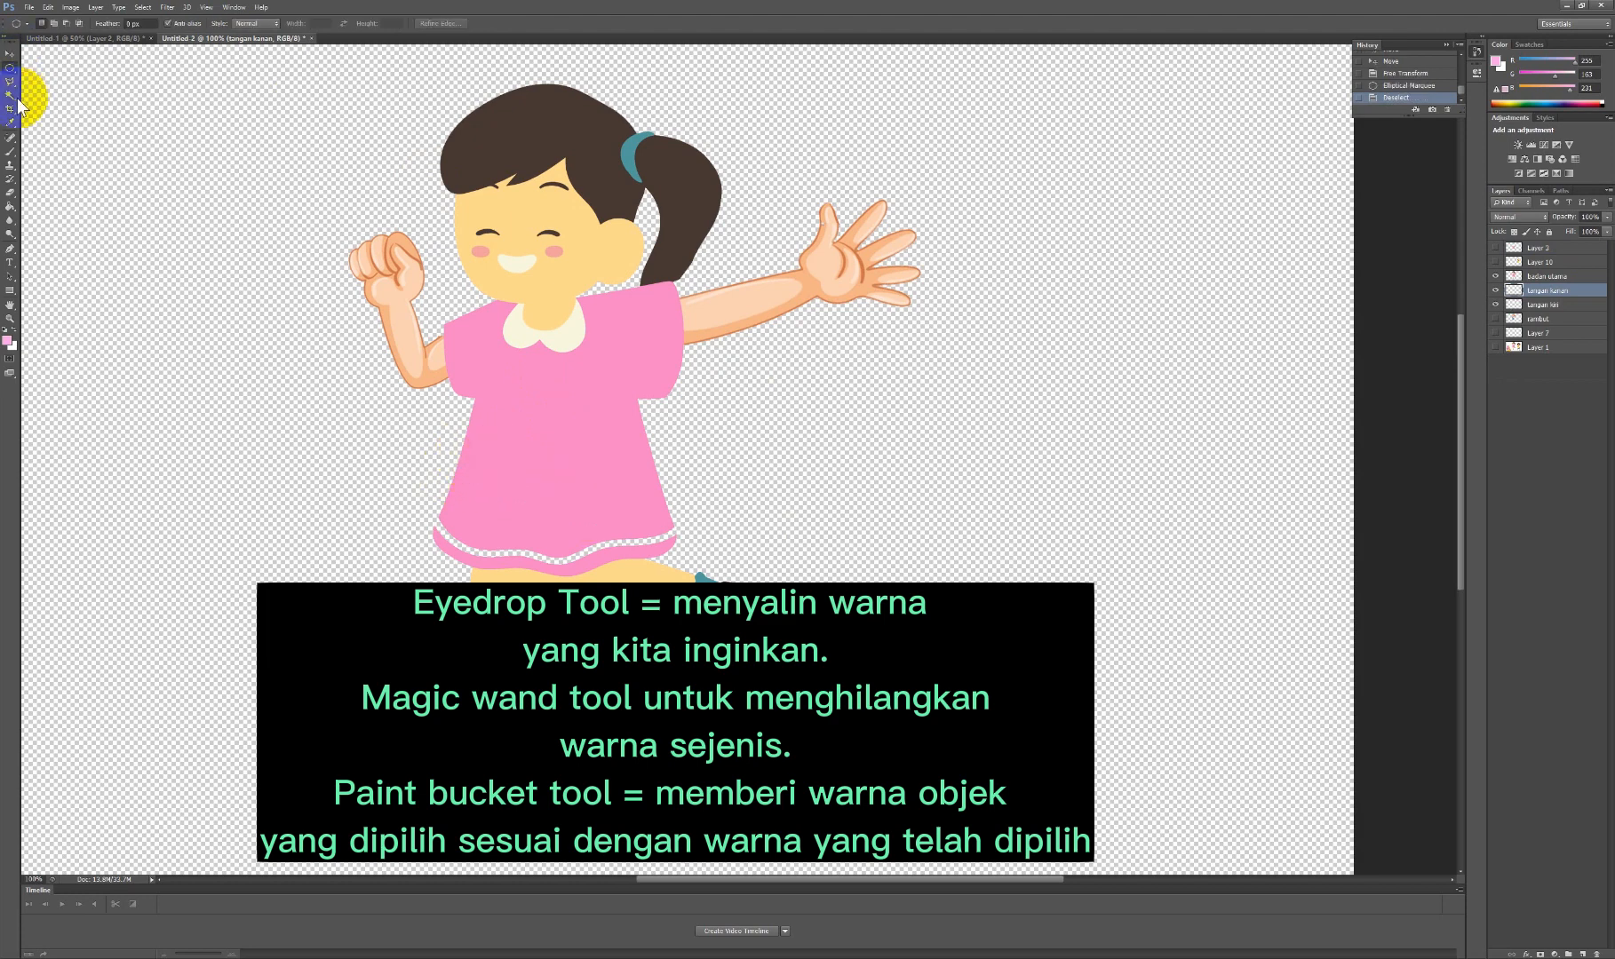
left_click(10, 98)
left_click(572, 569)
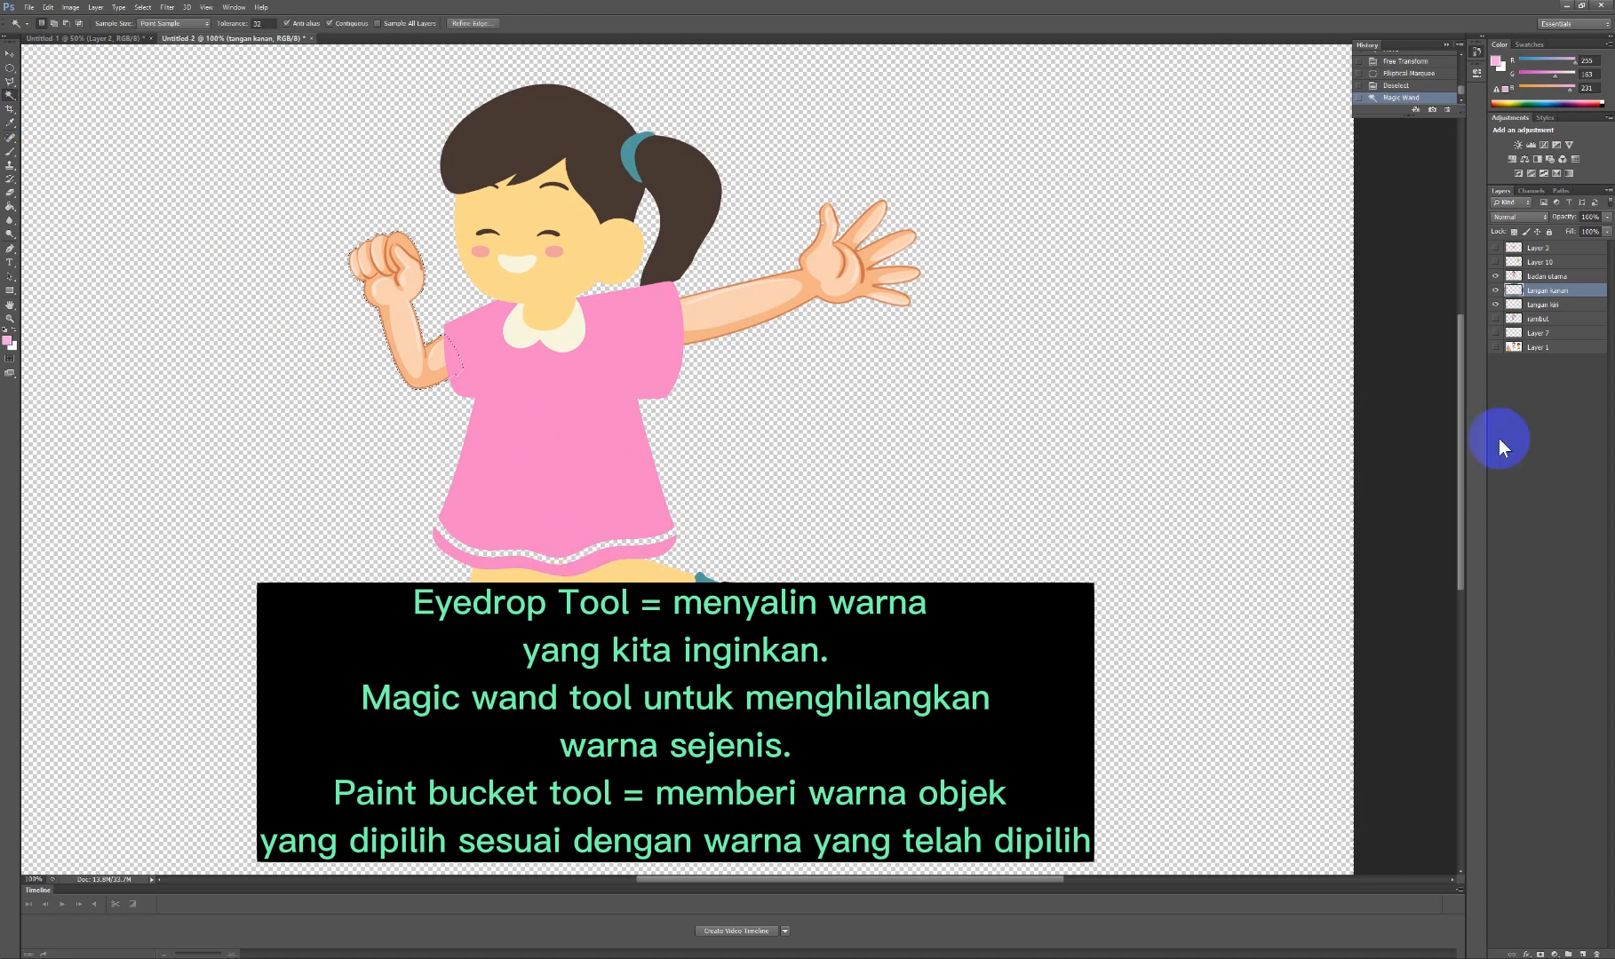
Activate the "badan utama" layer and sample the pink of the running girl's shirt in Untitled-1 with the Eyedropper.
left_click(1555, 276)
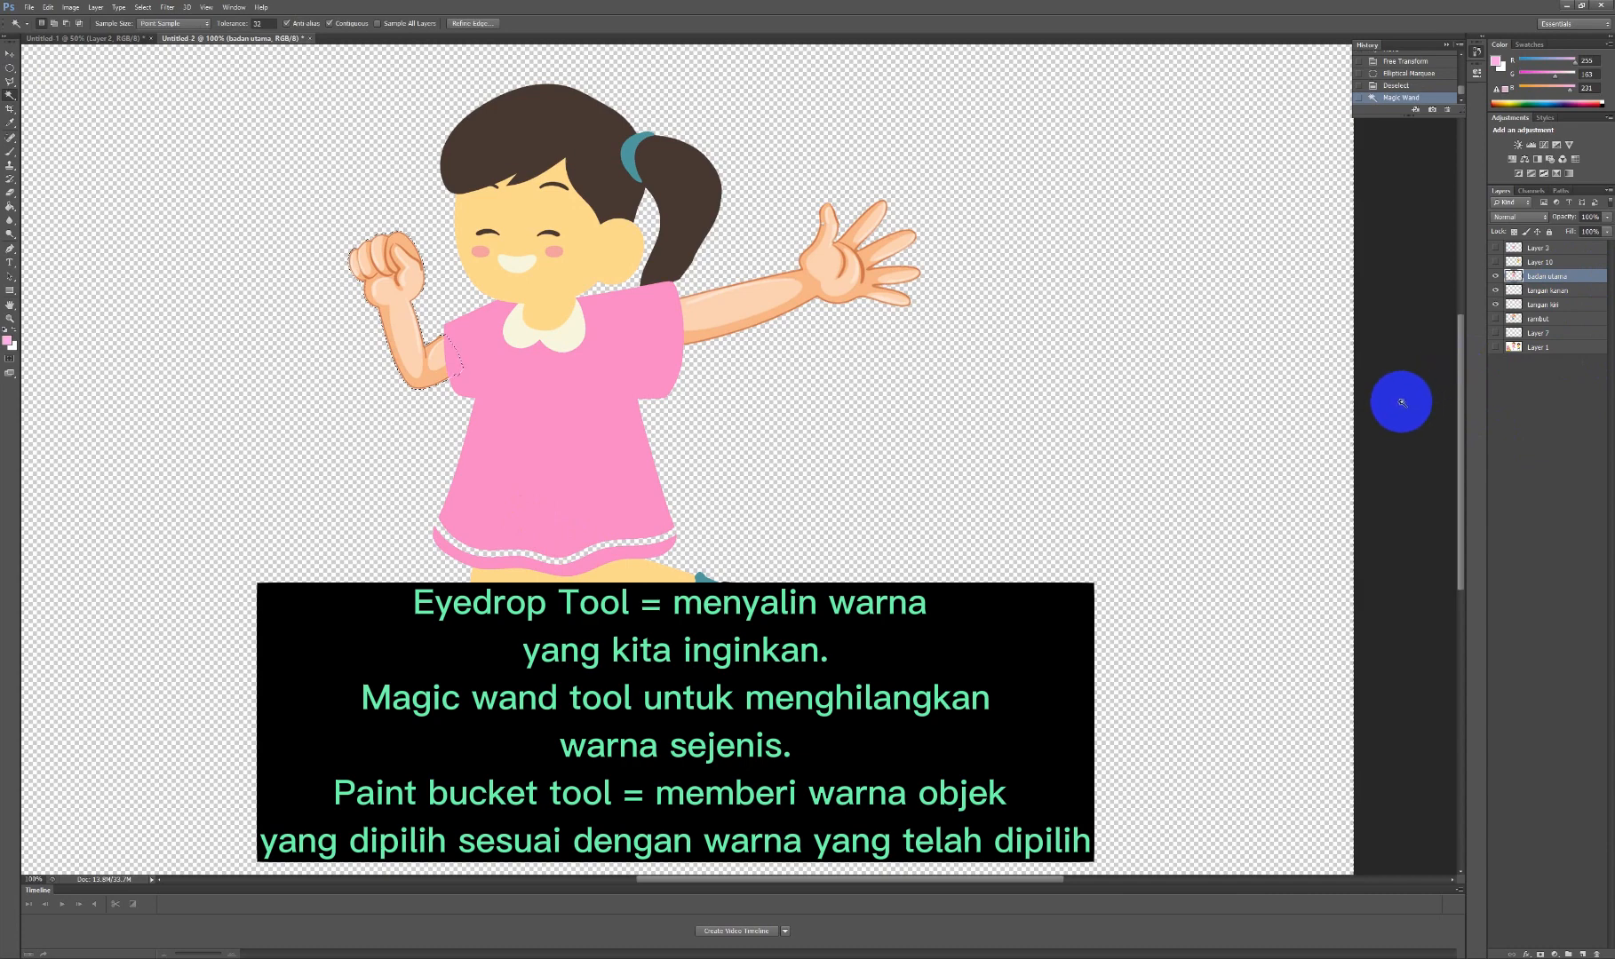
left_click(111, 39)
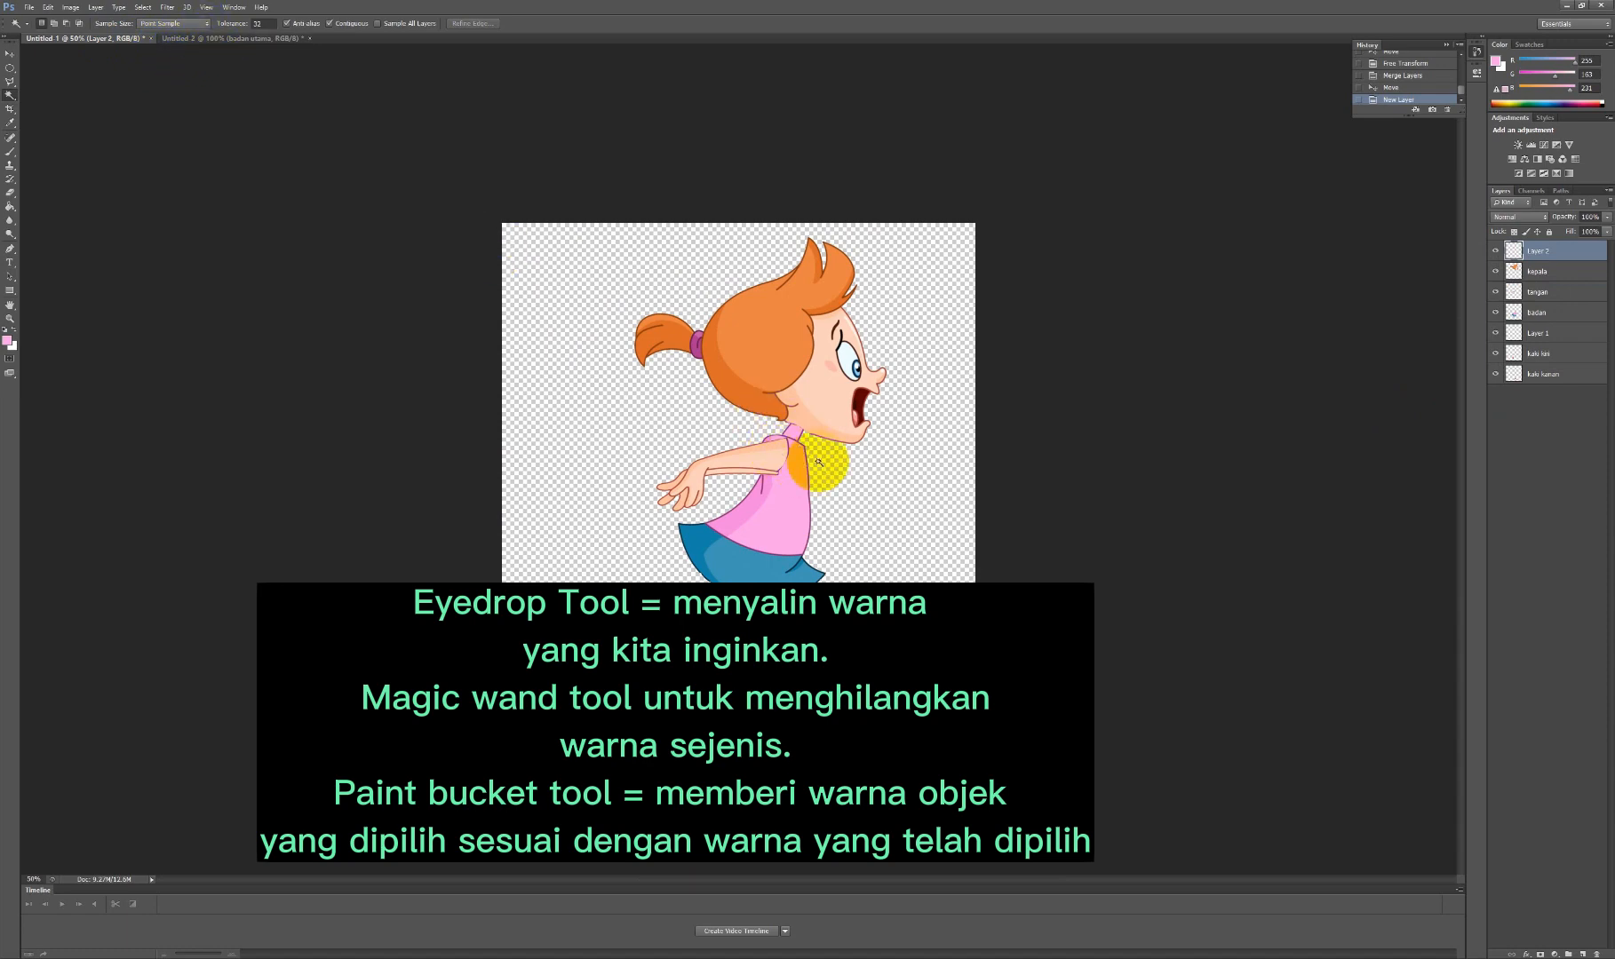
left_click(245, 41)
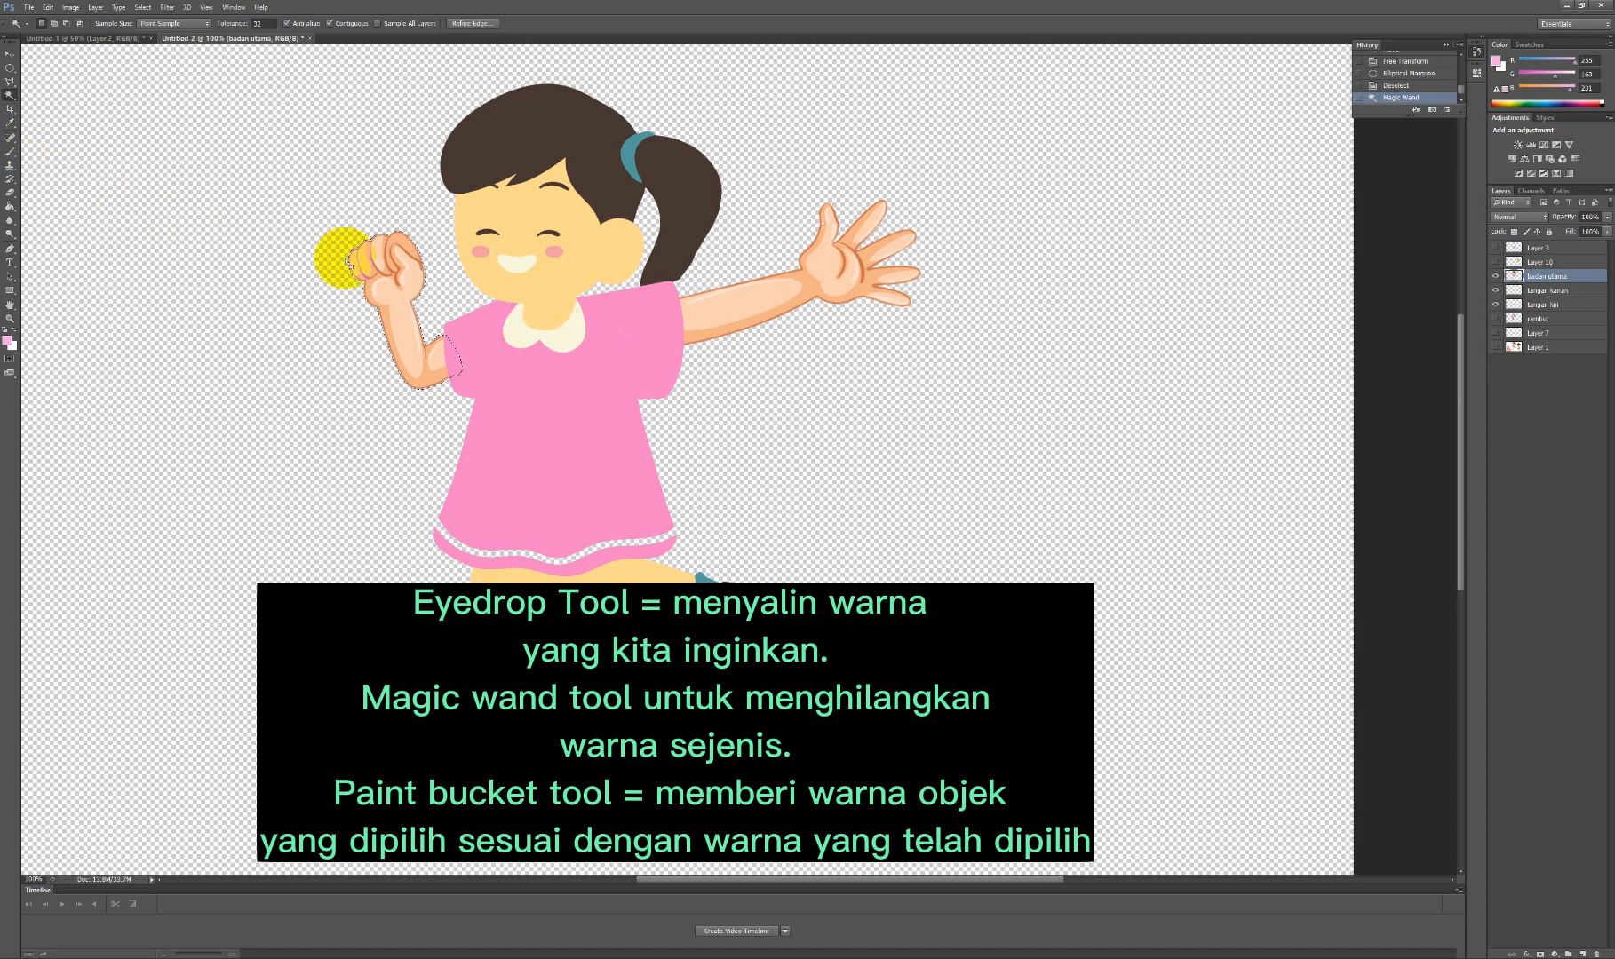
left_click(79, 39)
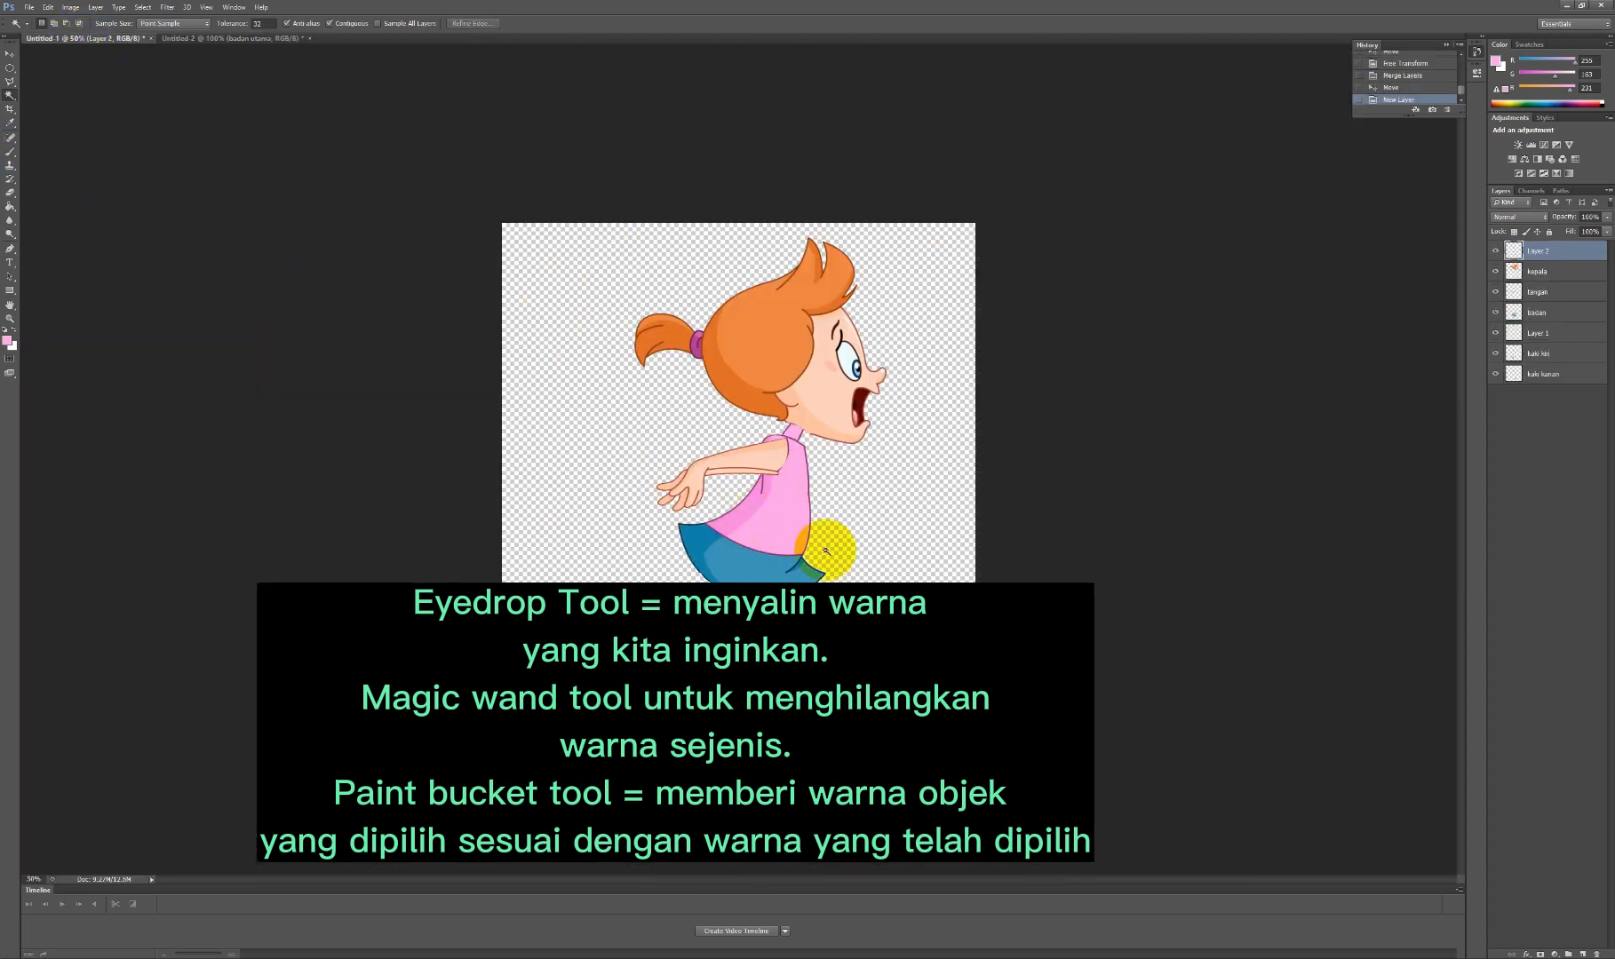
left_click(10, 123)
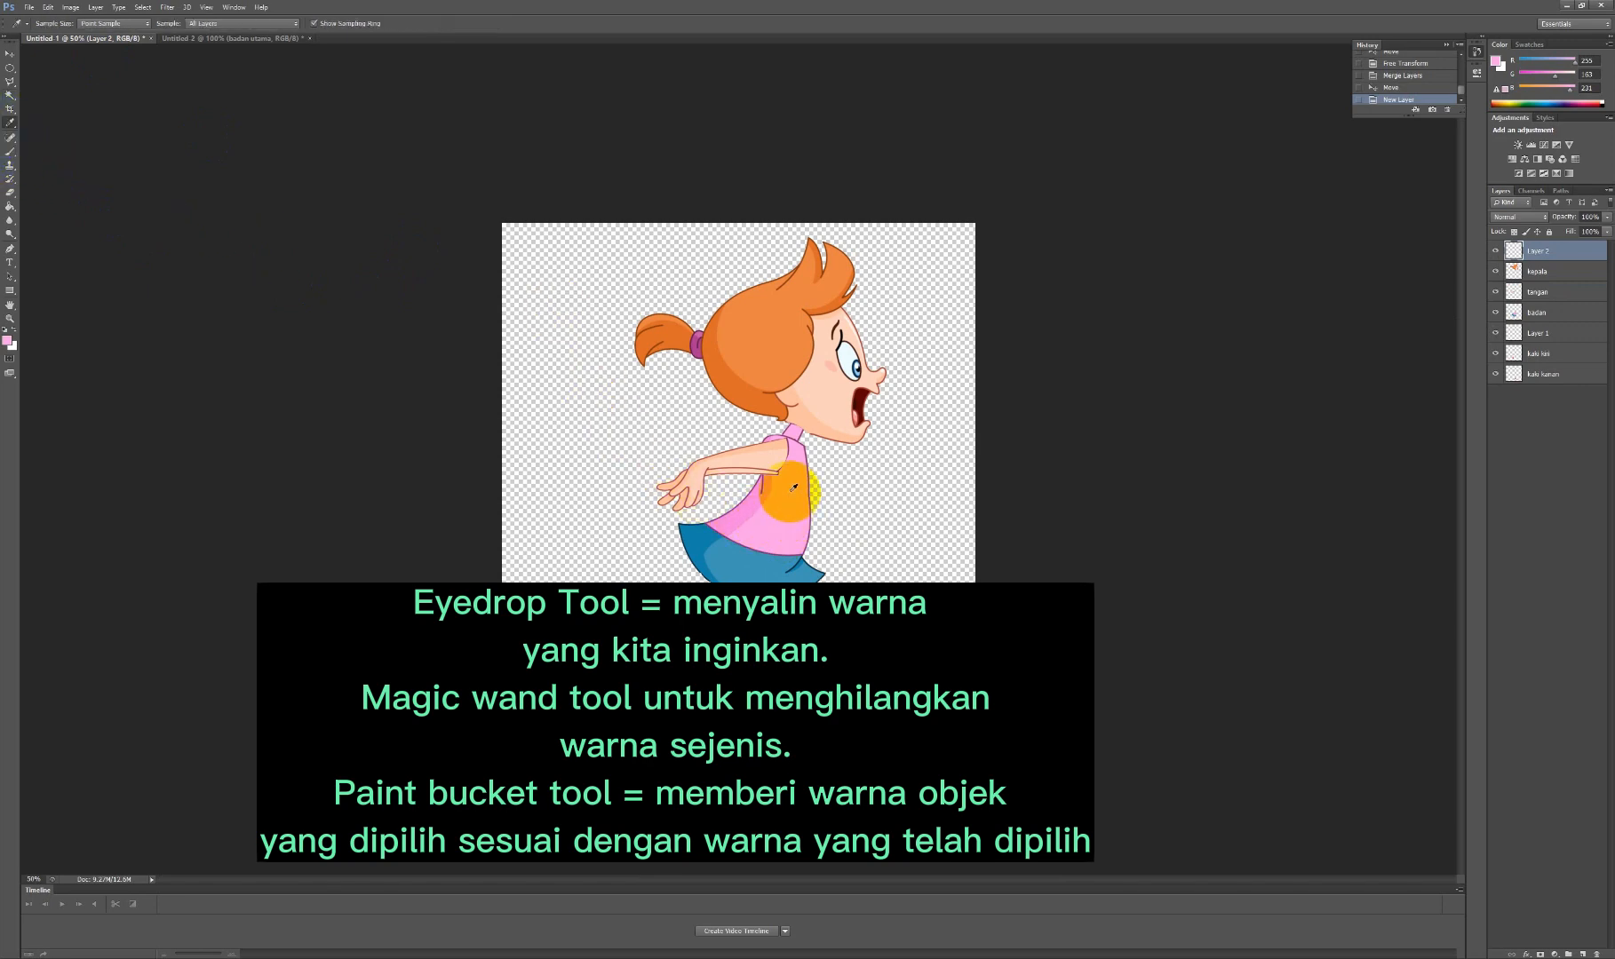
left_click(246, 39)
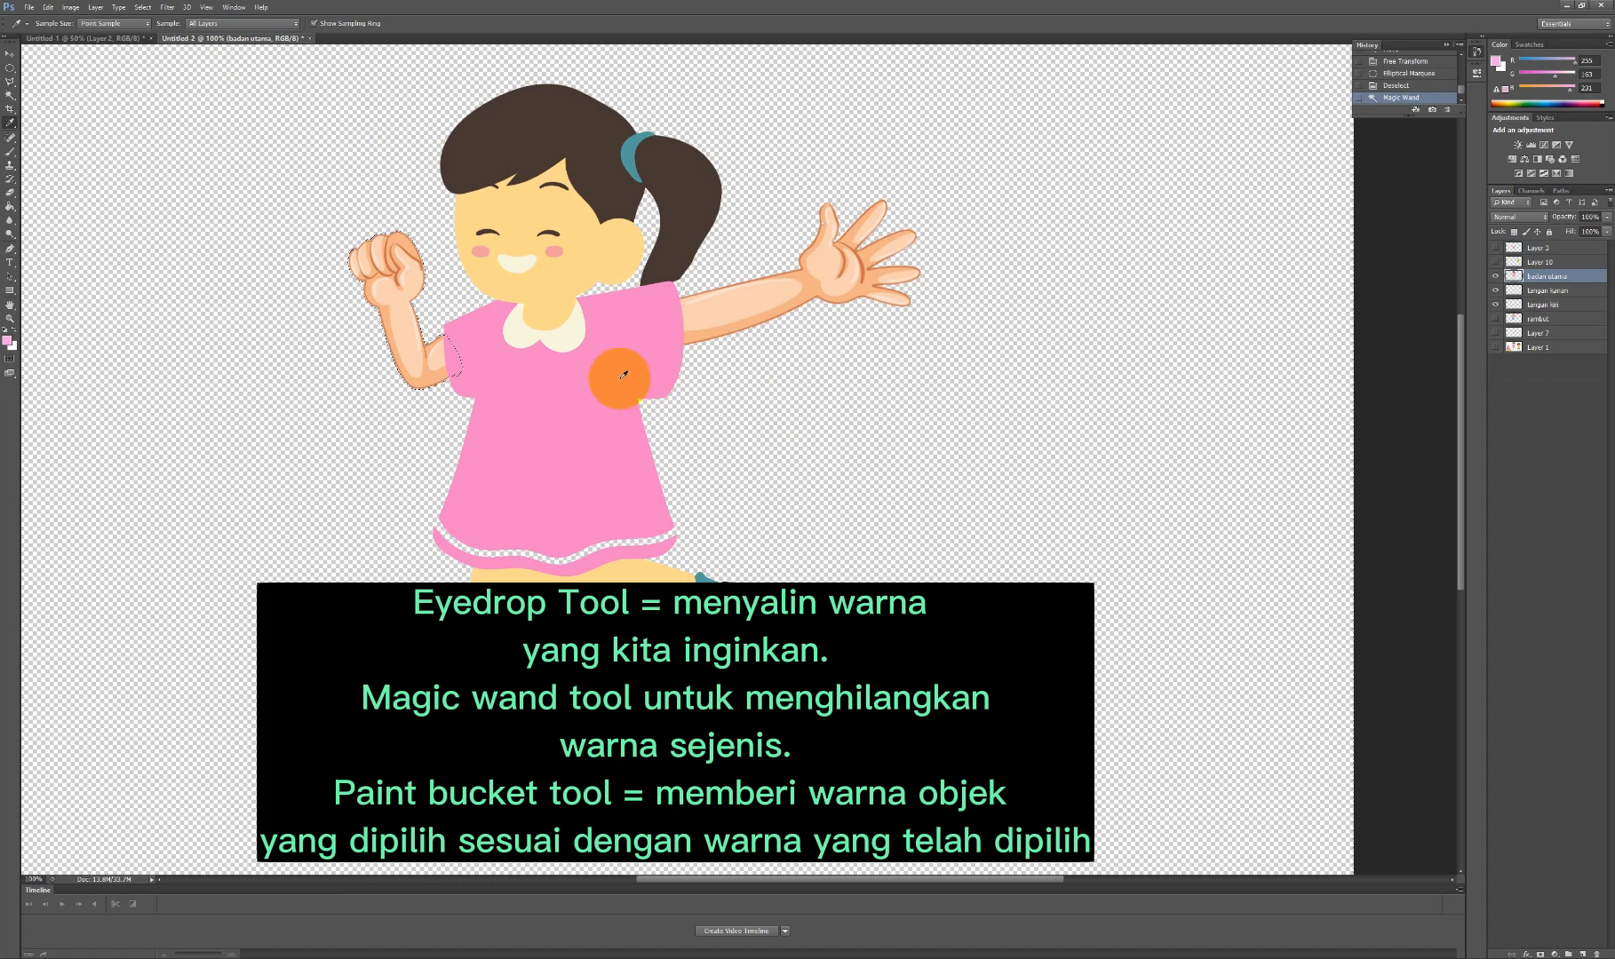
Clear the arm selection, select the girl's dress with the Magic Wand and fill it with the sampled pink.
left_click(10, 207)
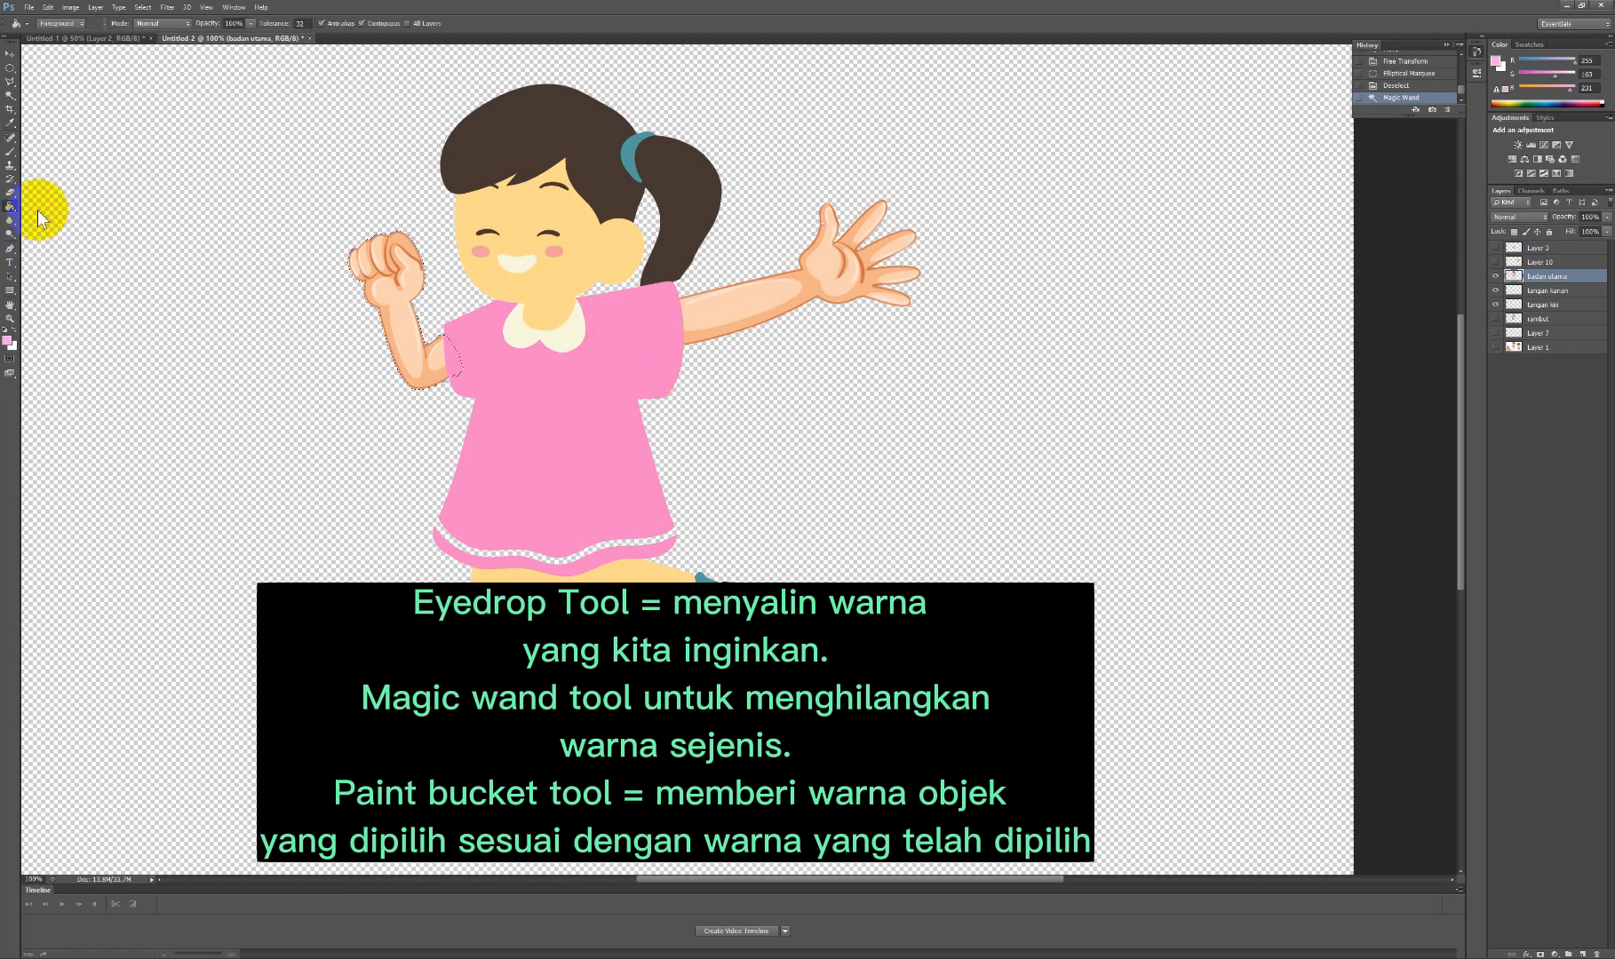
left_click(10, 96)
key("ctrl+d")
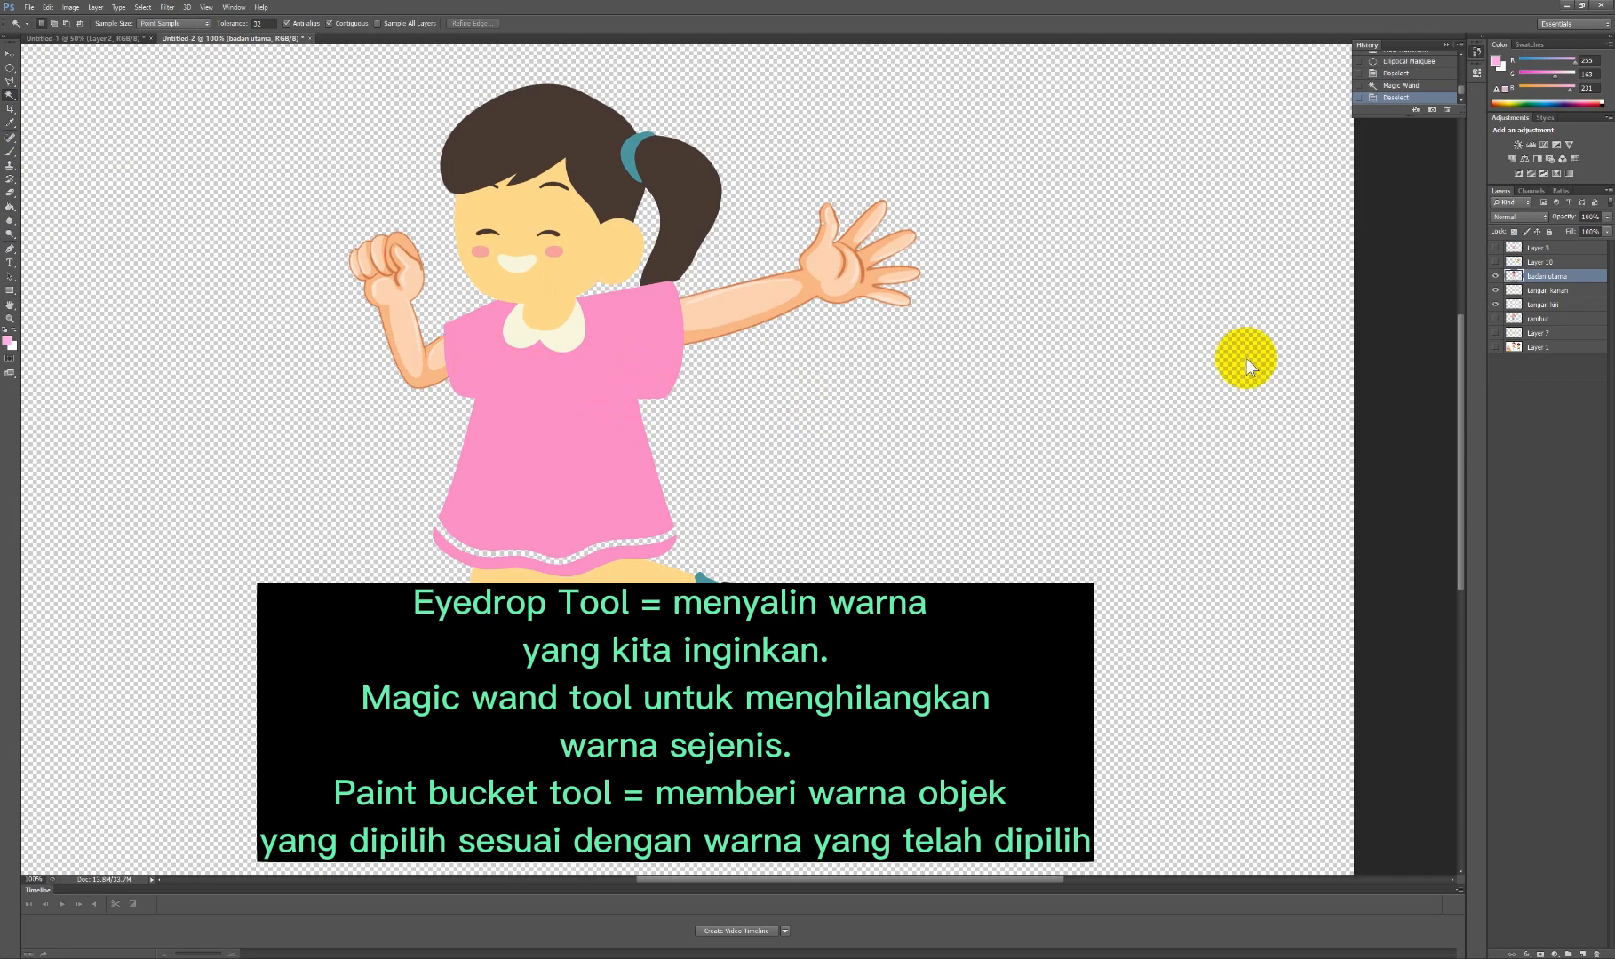
left_click(550, 411)
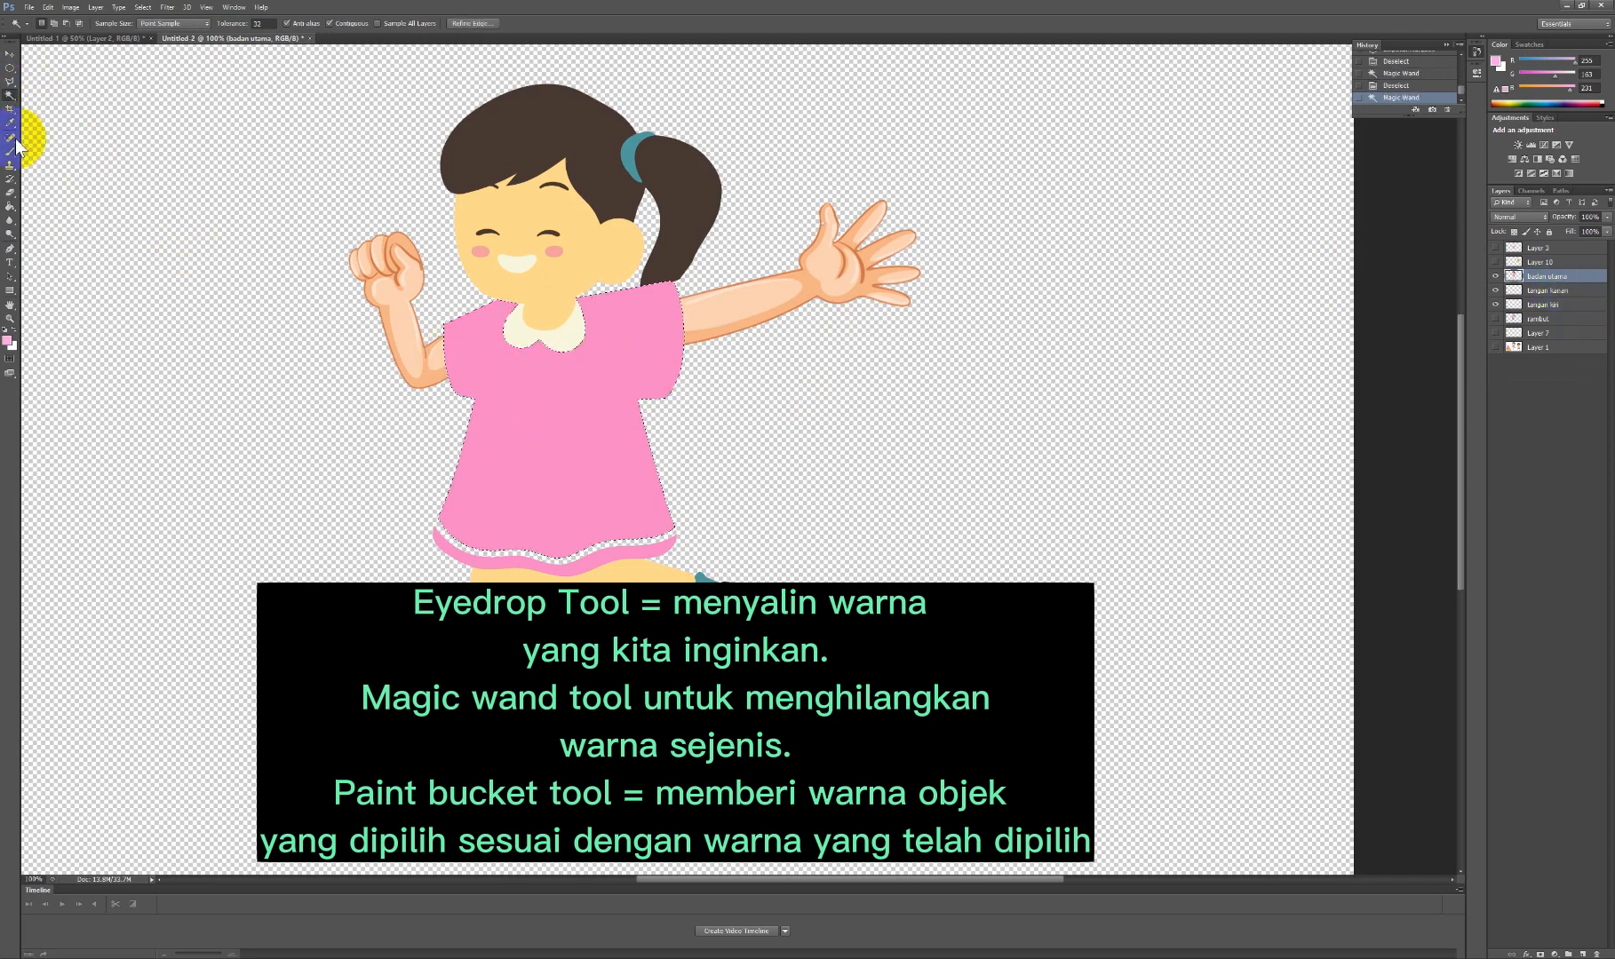
left_click(10, 206)
left_click(571, 424)
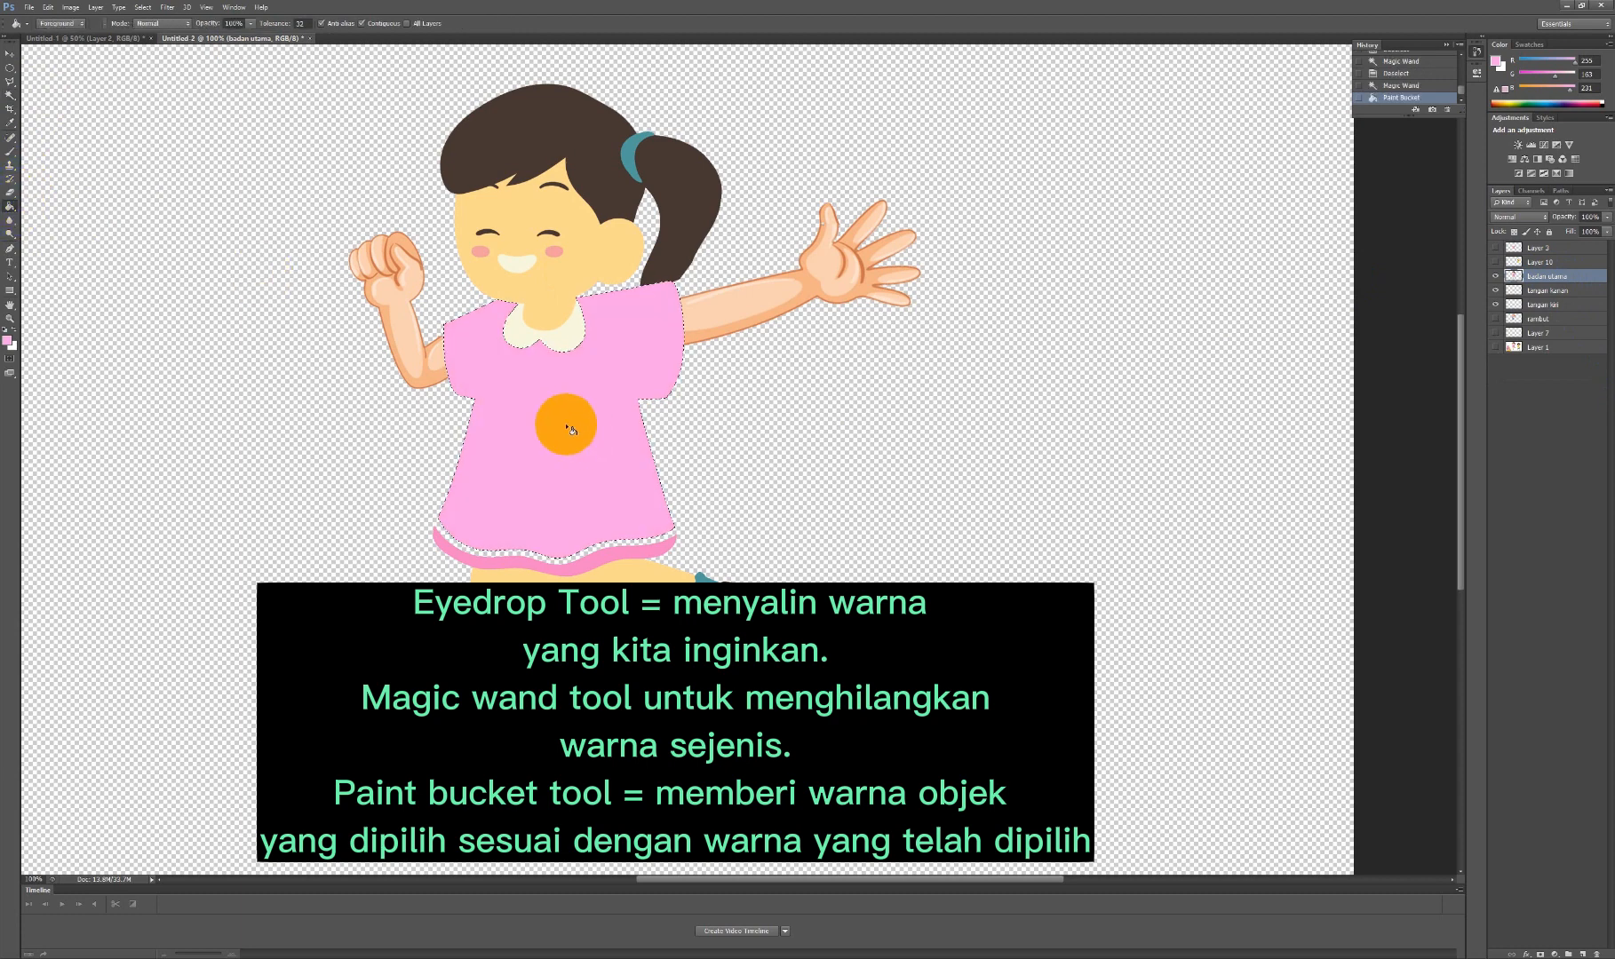
Select the dress's cream collar with the Magic Wand and fill it with the same pink.
left_click(10, 94)
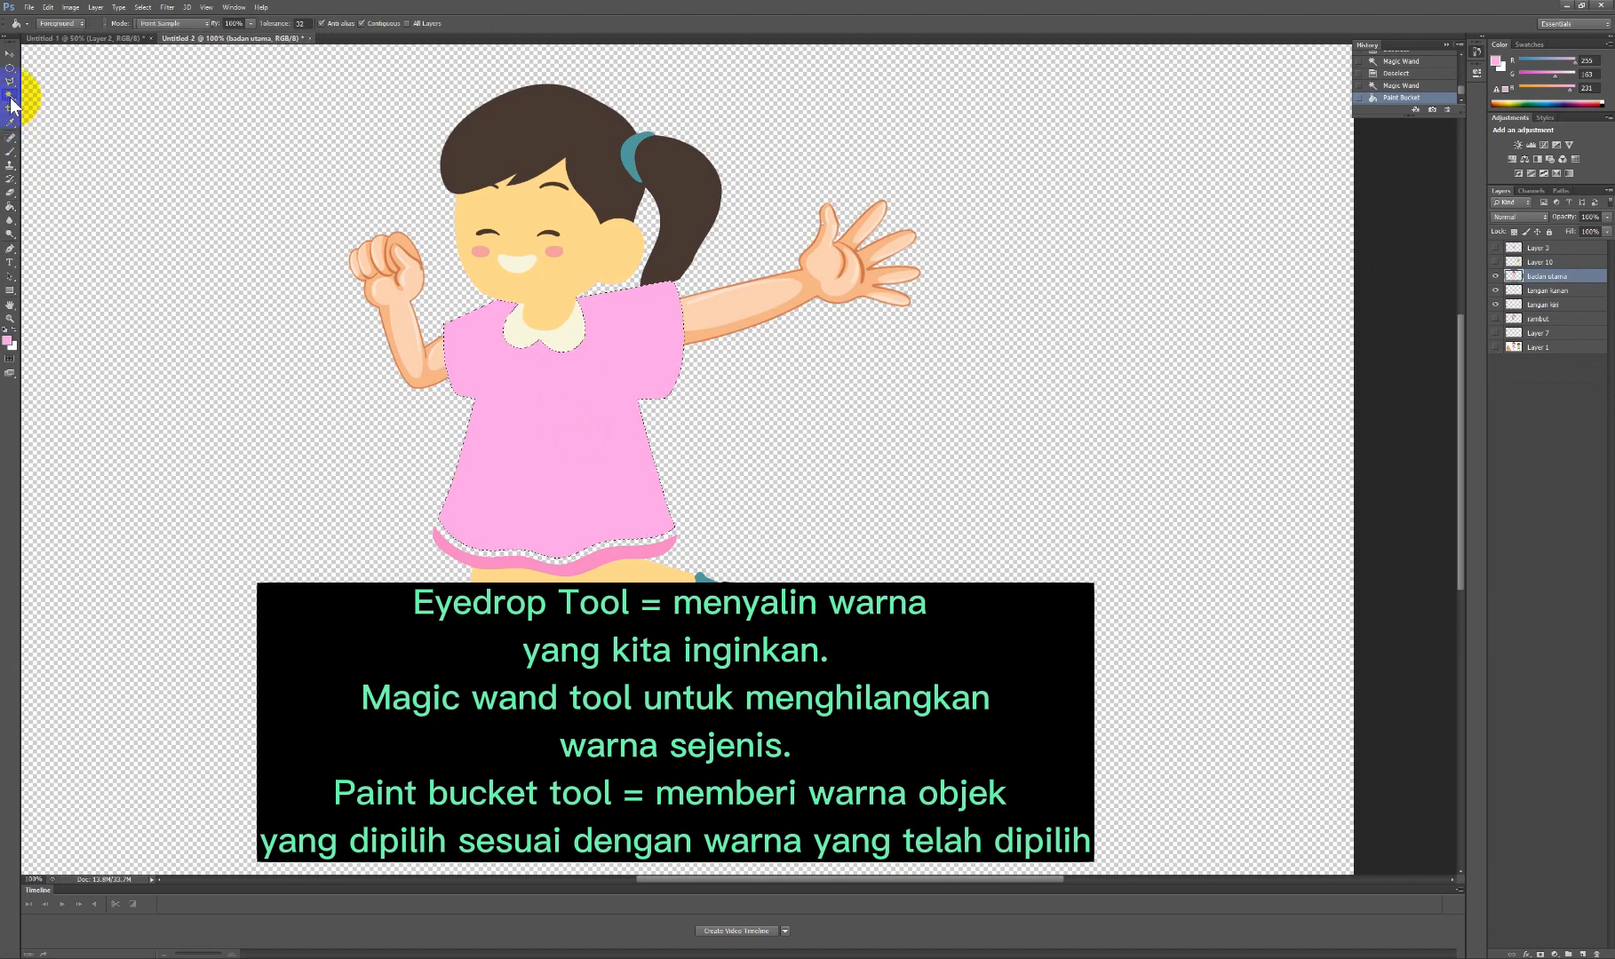
left_click(9, 207)
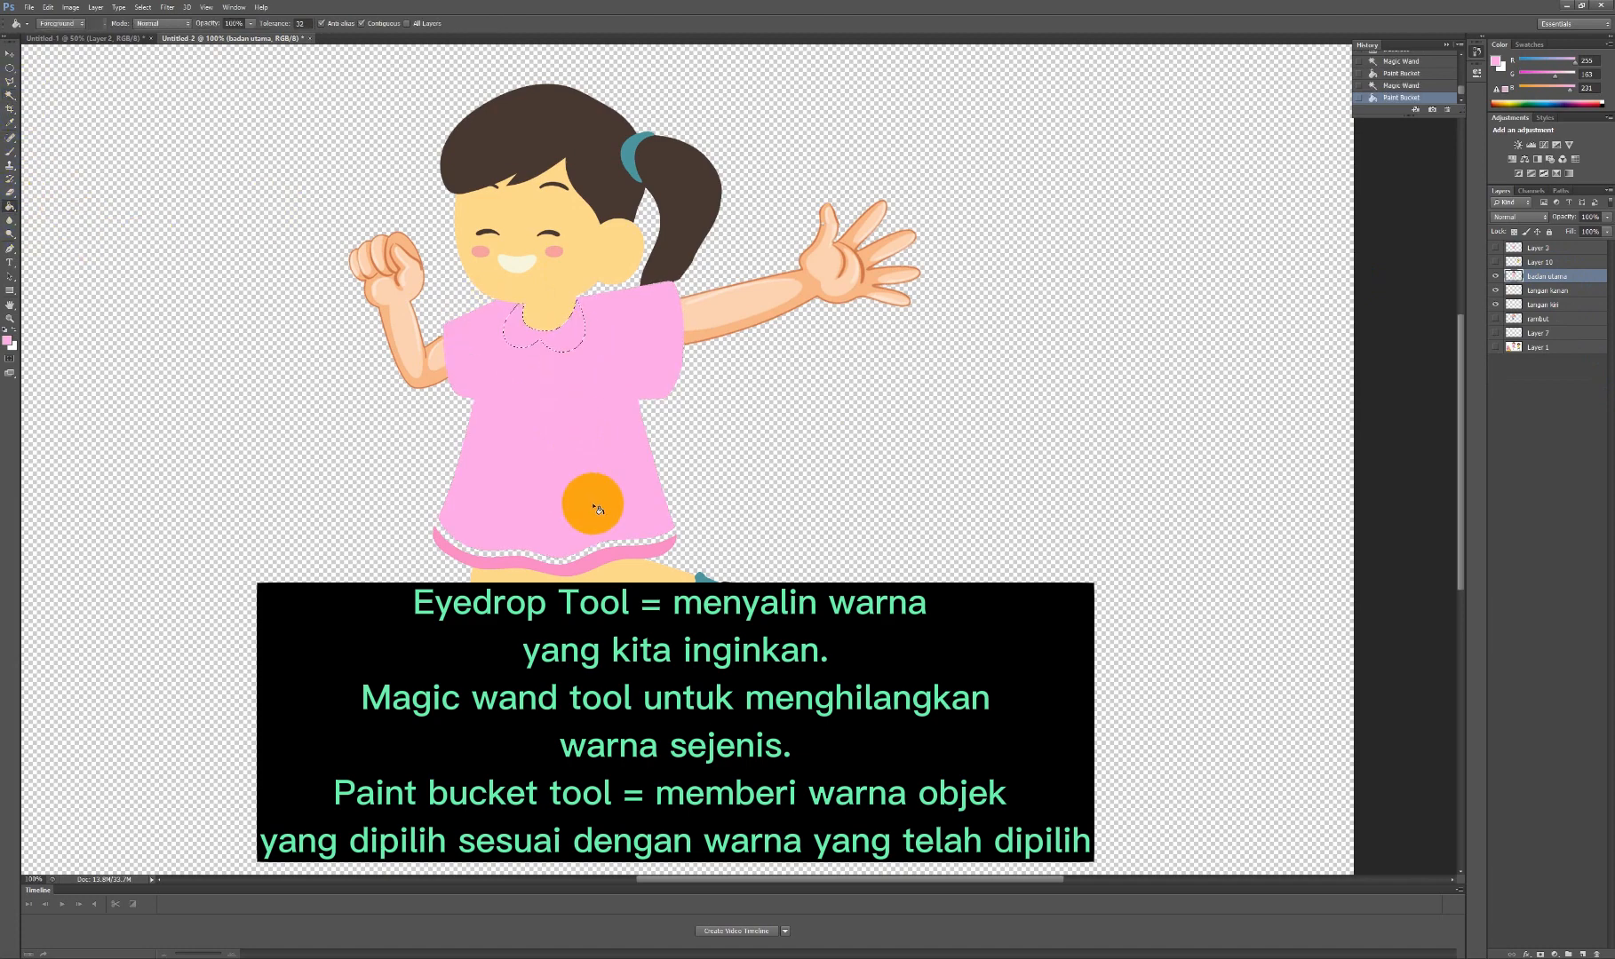
left_click(511, 442)
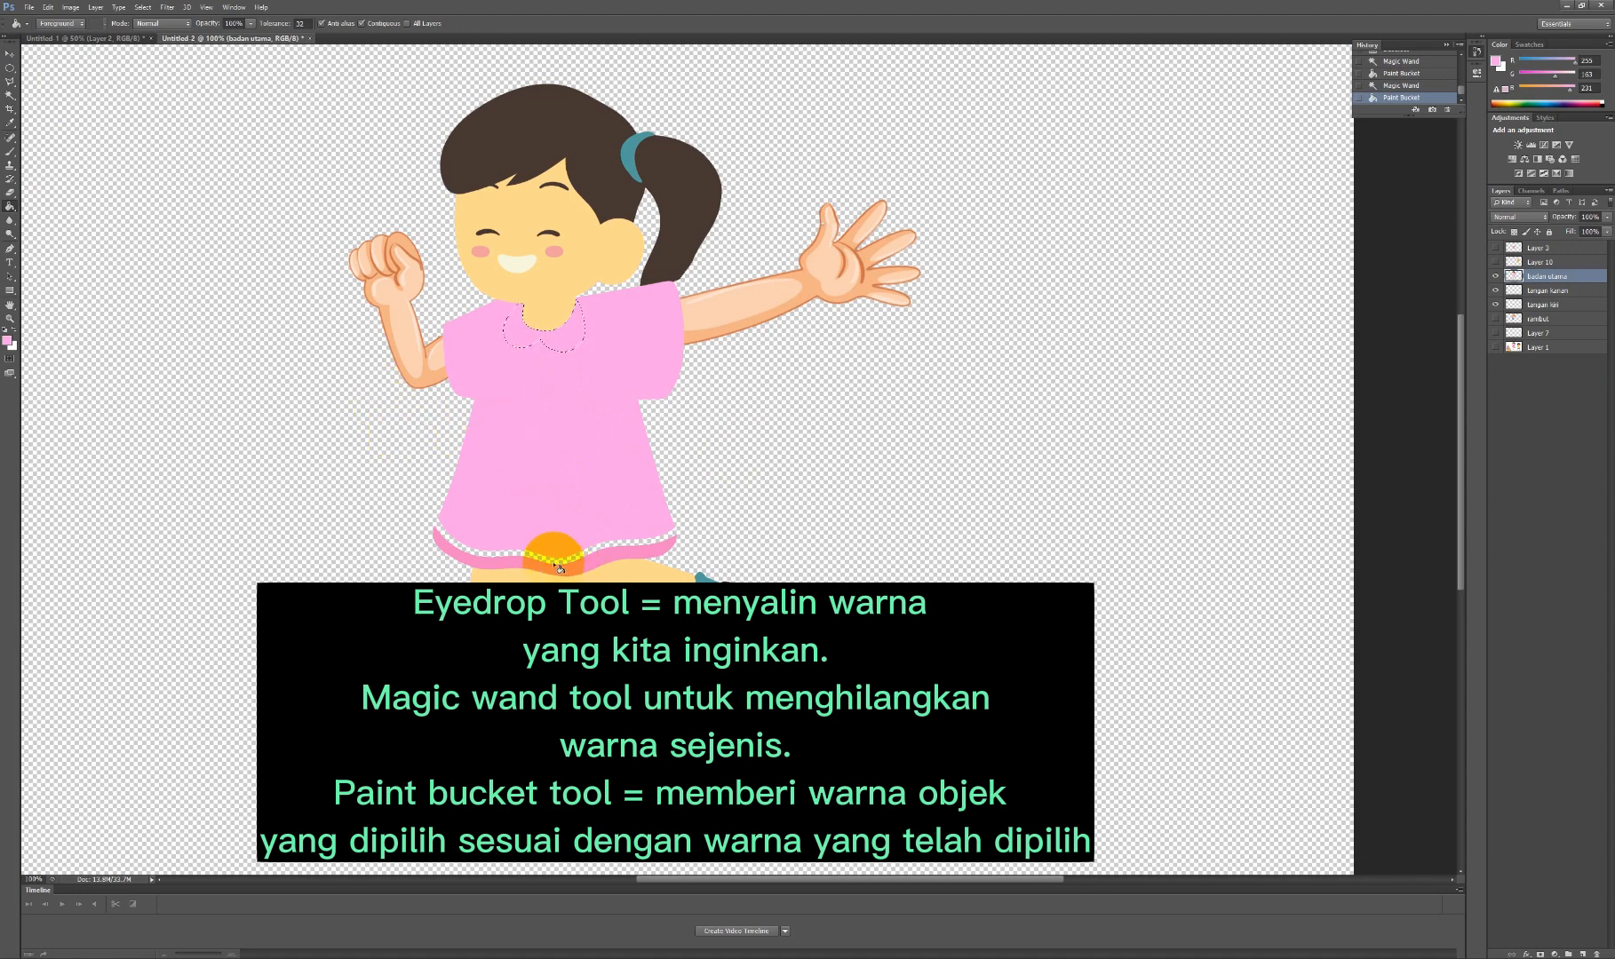
Sample the blue of the running girl's skirt in Untitled-1 with the Eyedropper and return to Untitled-2.
left_click(124, 38)
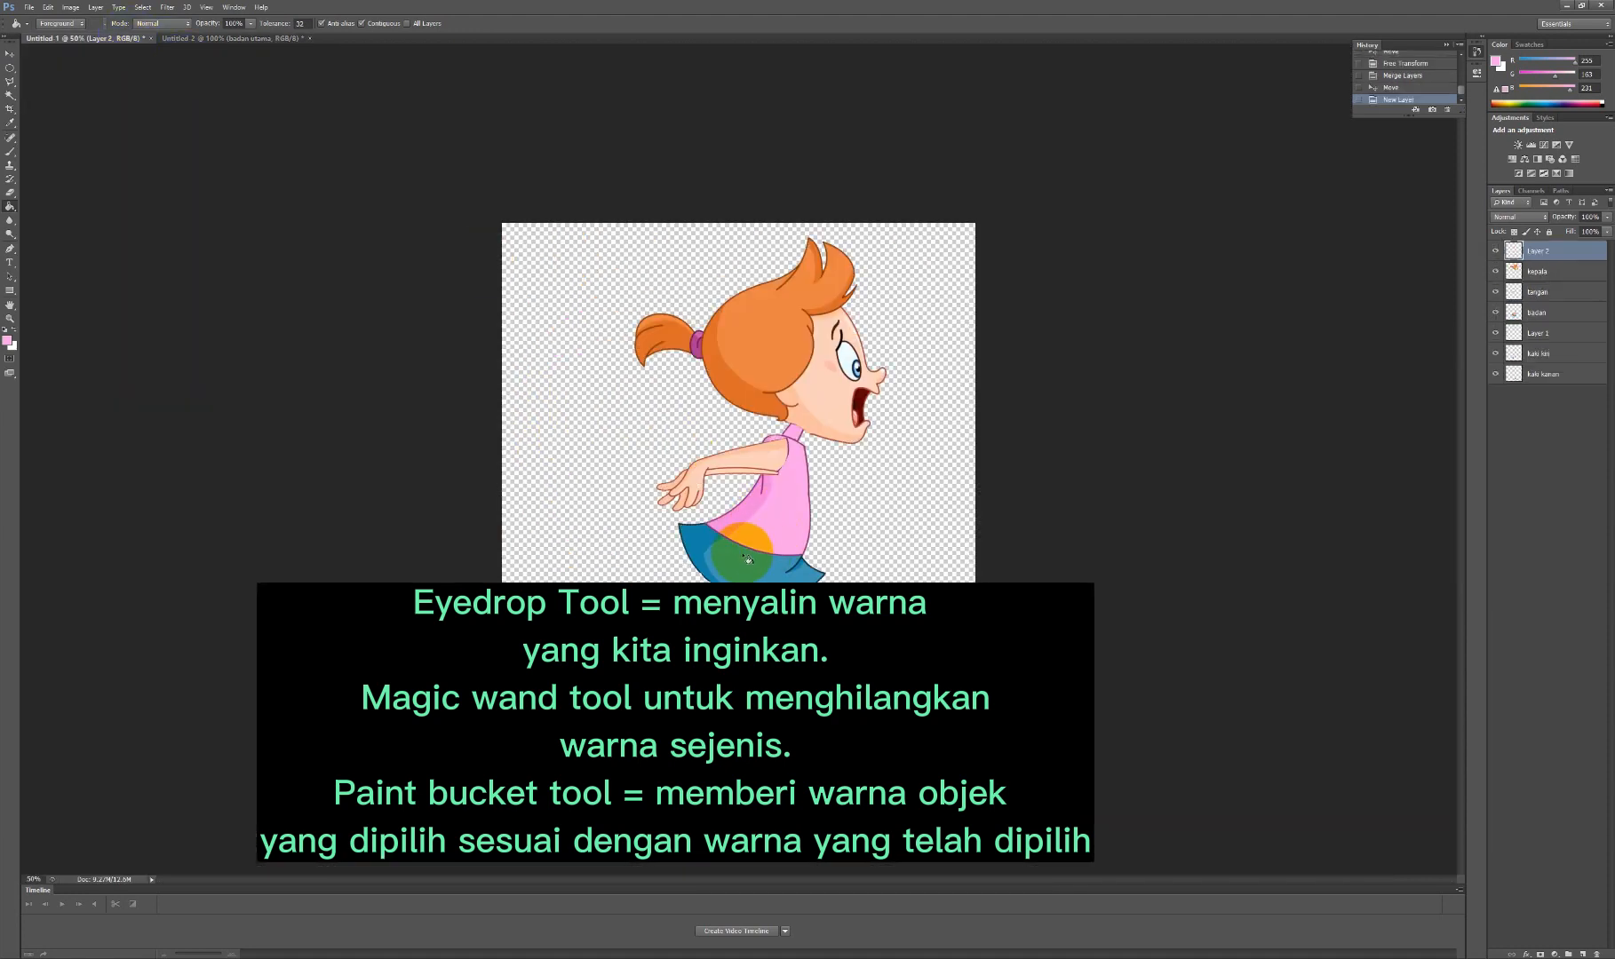
left_click(10, 122)
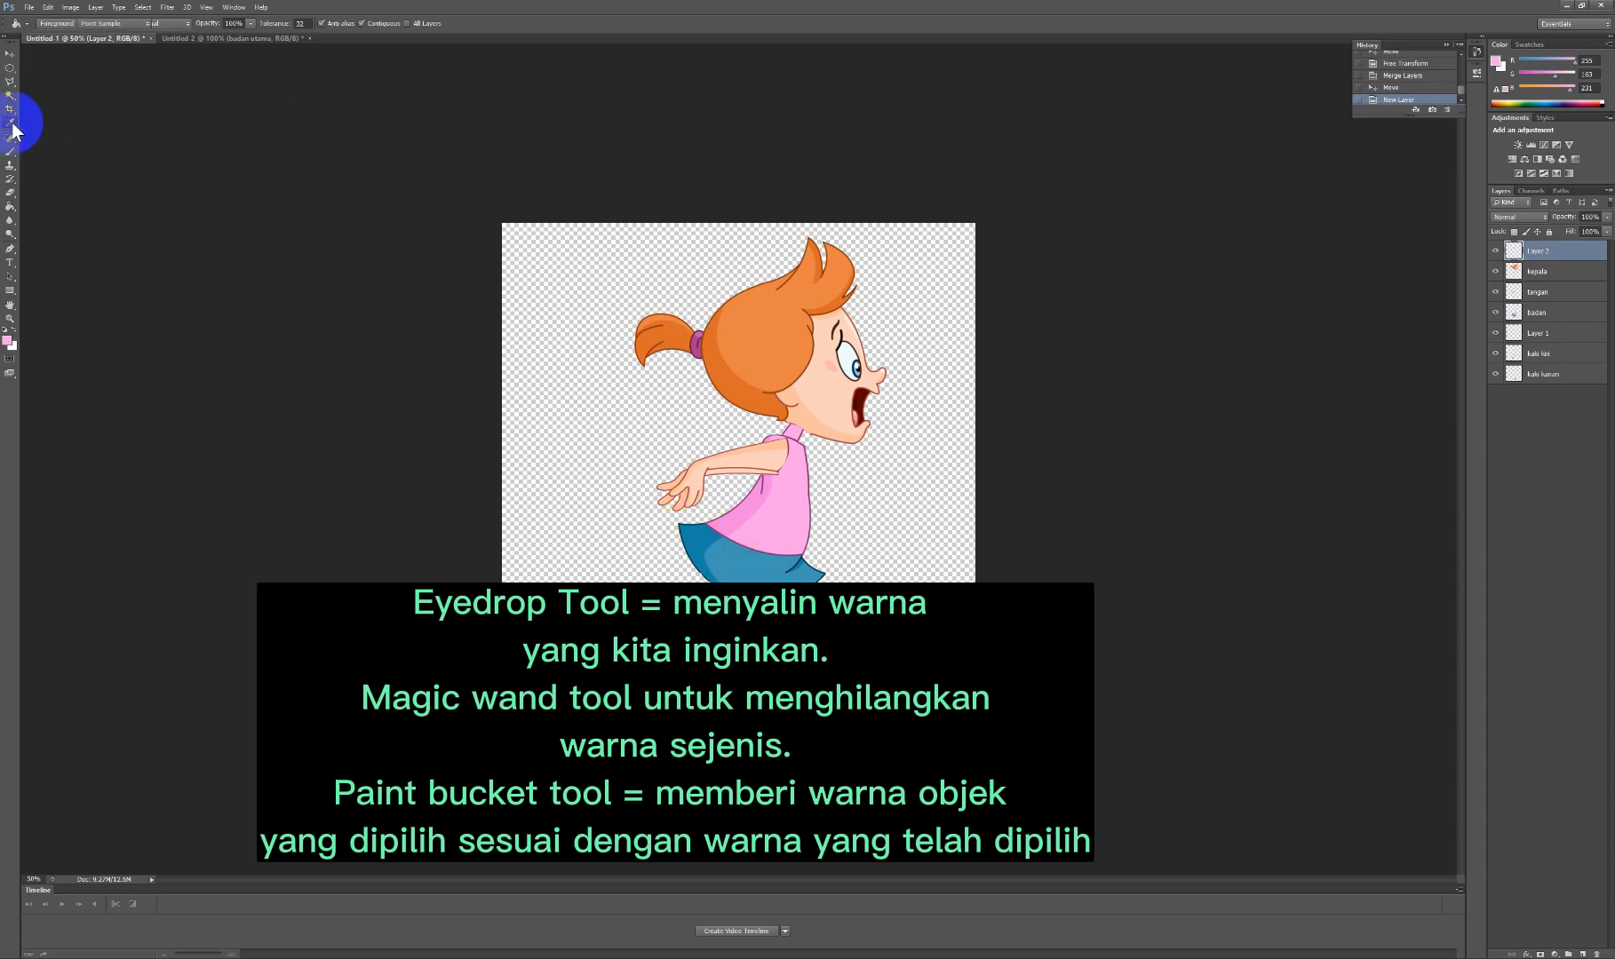
left_click(690, 578)
left_click(203, 38)
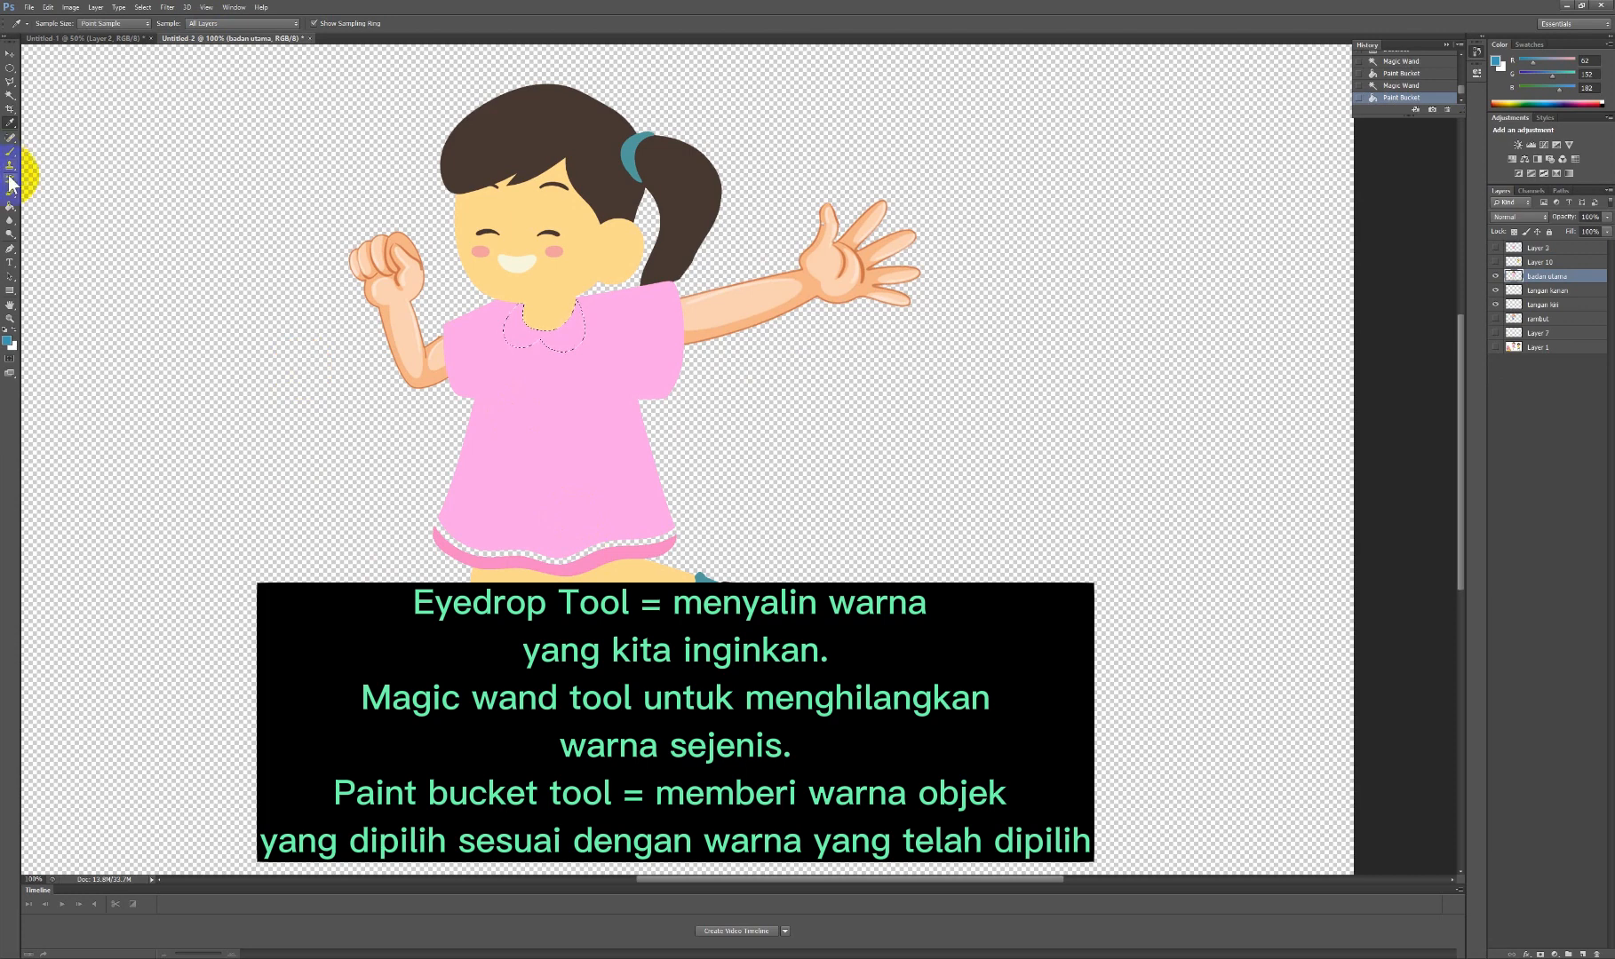
Select the darker pink hem strip of the dress and cut it onto a new layer named "Rok".
left_click(9, 95)
left_click(519, 568)
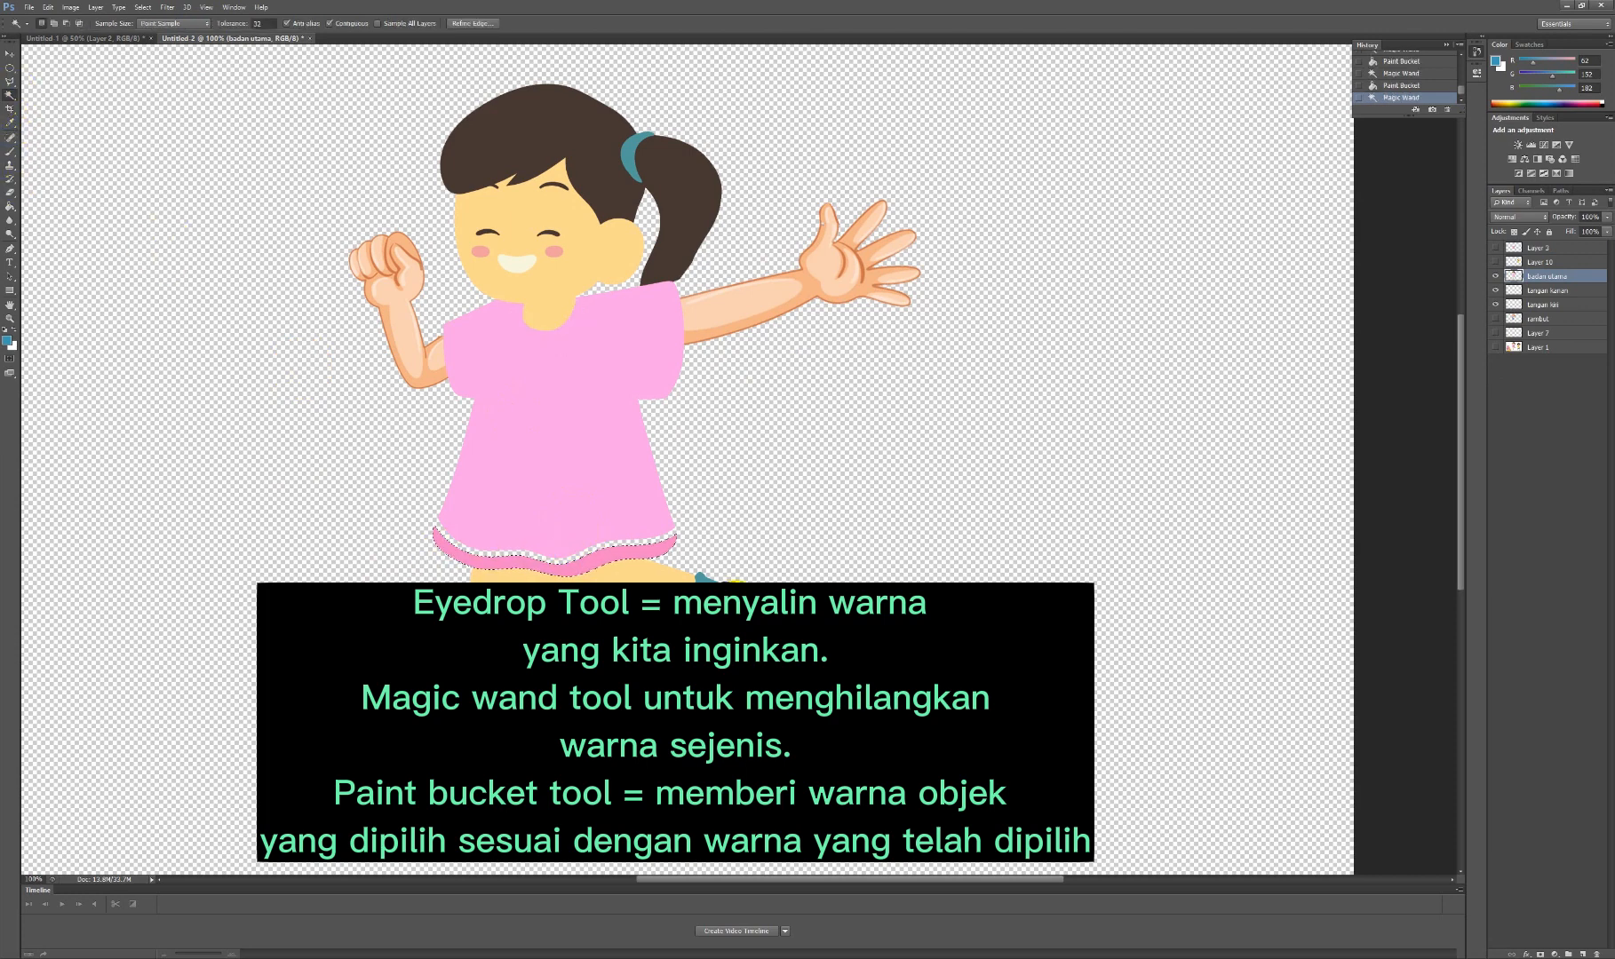
key("ctrl+shift+j")
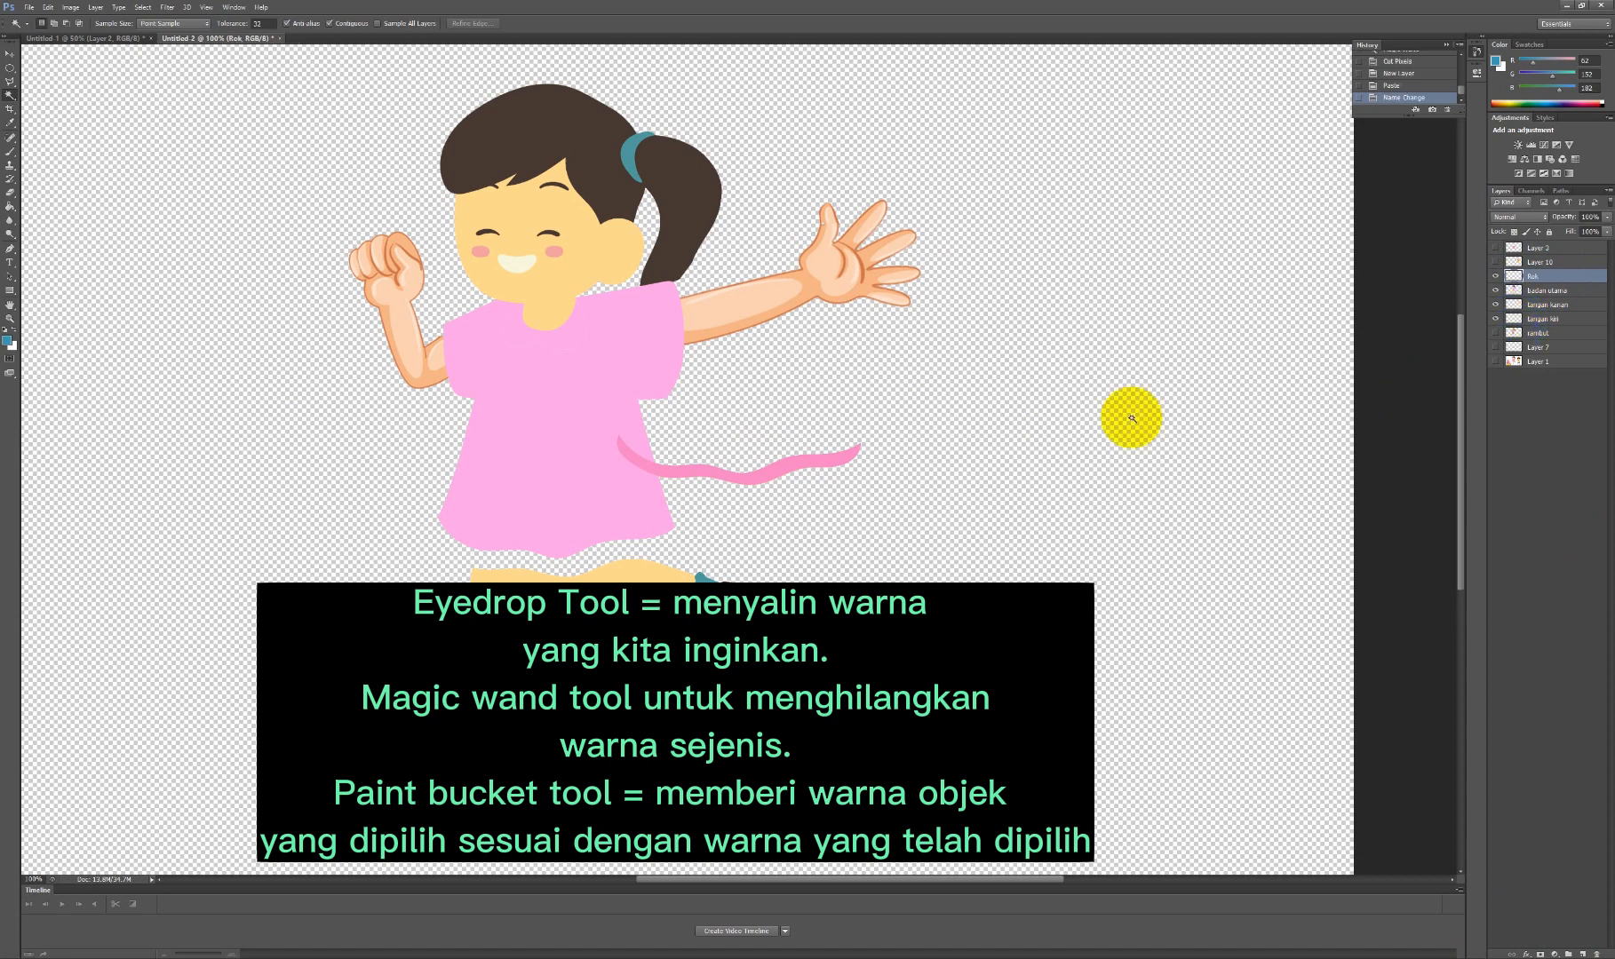
Fill the "Rok" hem strip with the sampled blue and move it onto the lower edge of the dress.
left_click(684, 455)
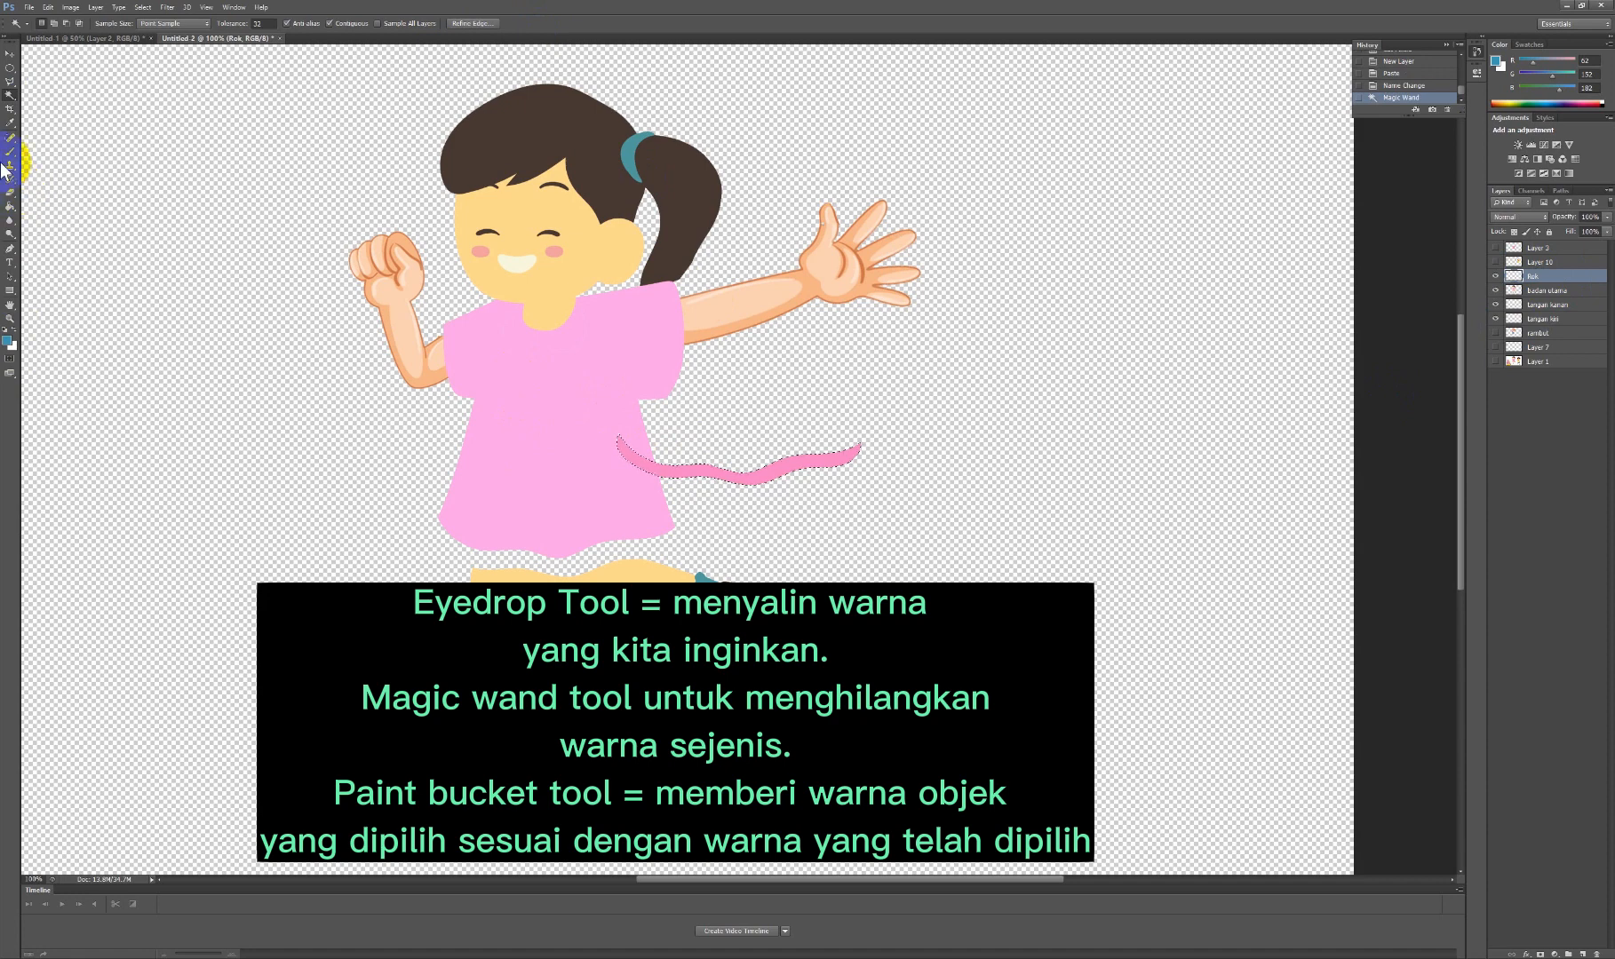
left_click(9, 210)
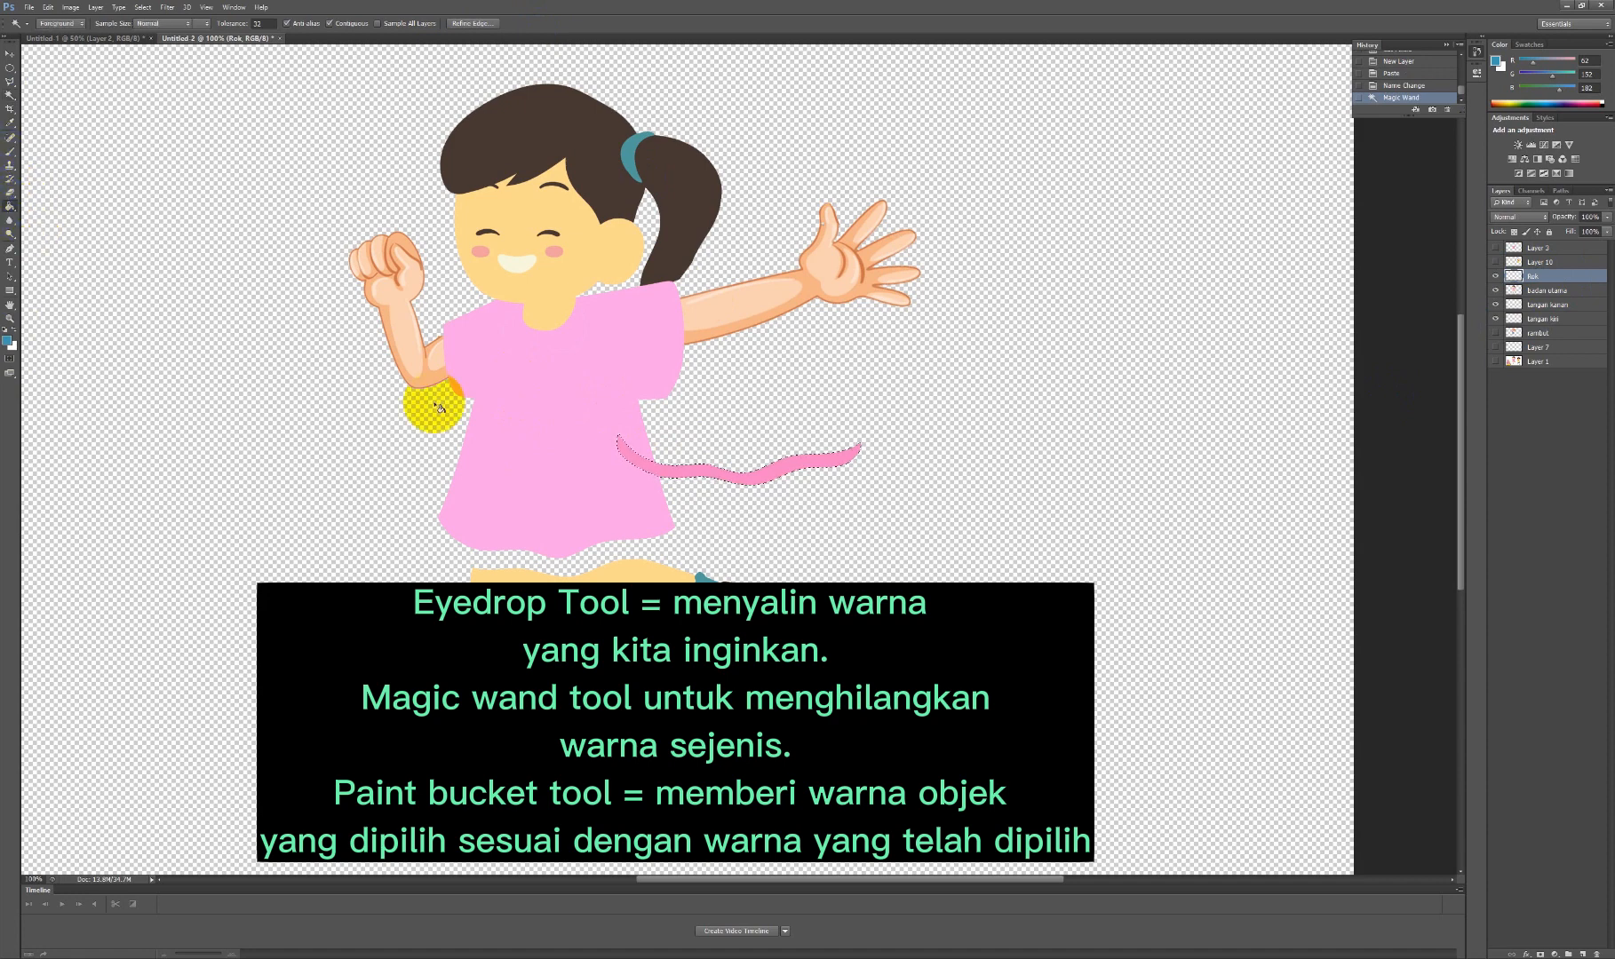
left_click(673, 471)
key("v")
left_click_drag(834, 469, 654, 538)
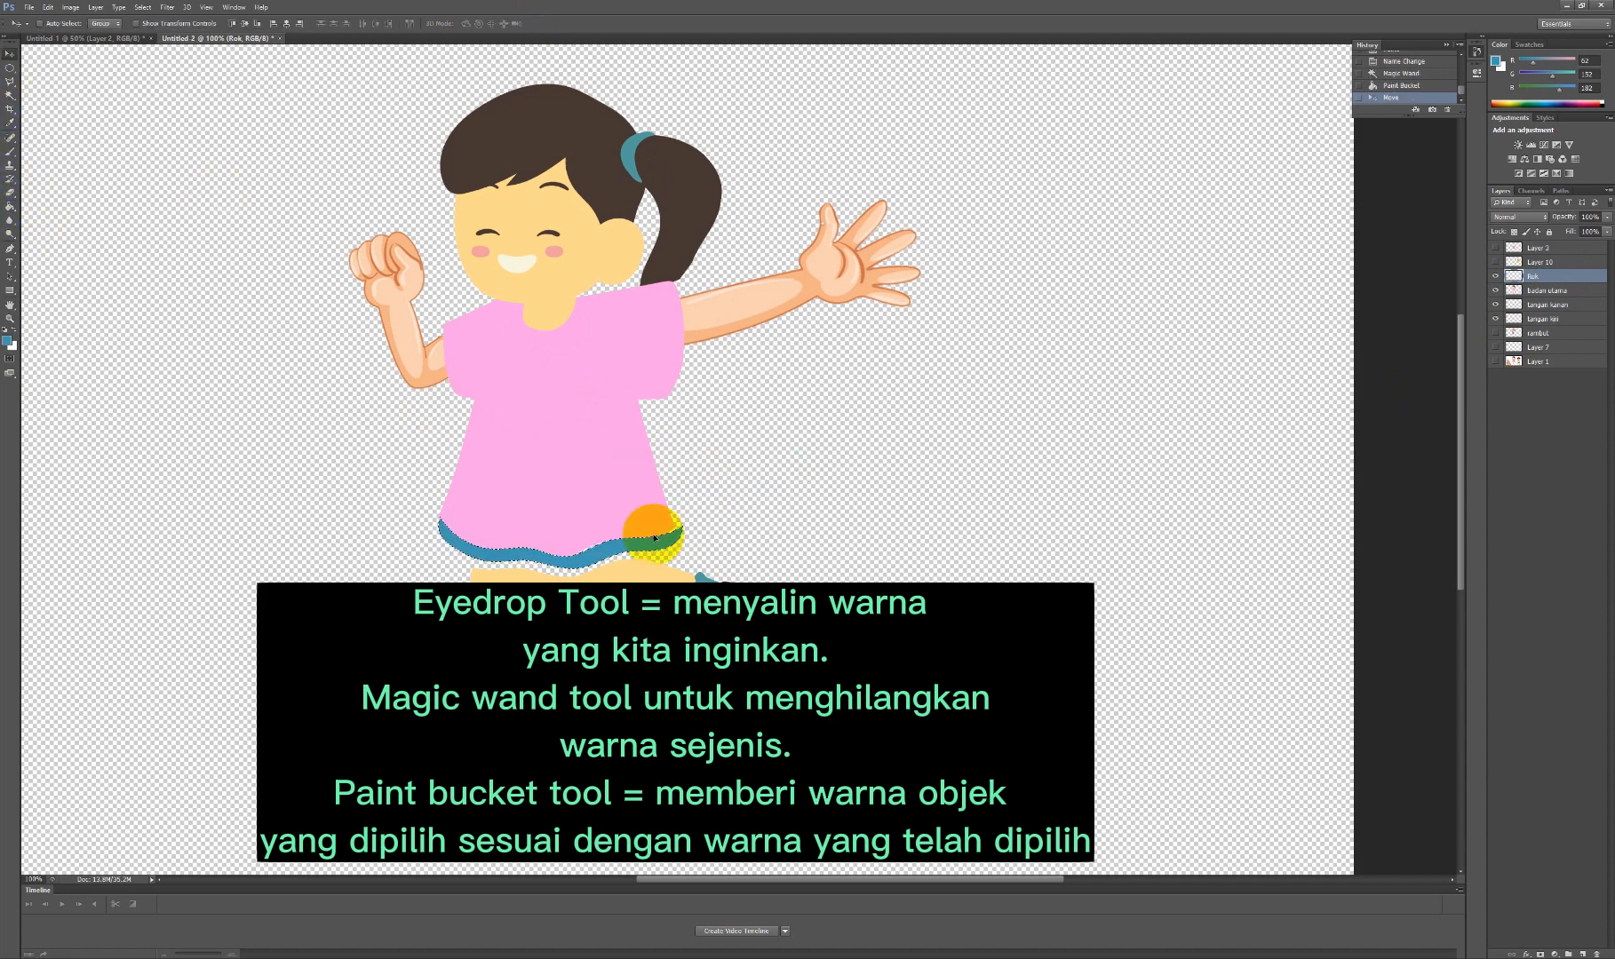
Stretch the blue hem strip upward with Free Transform to about 121% height and apply the change.
key("ctrl+t")
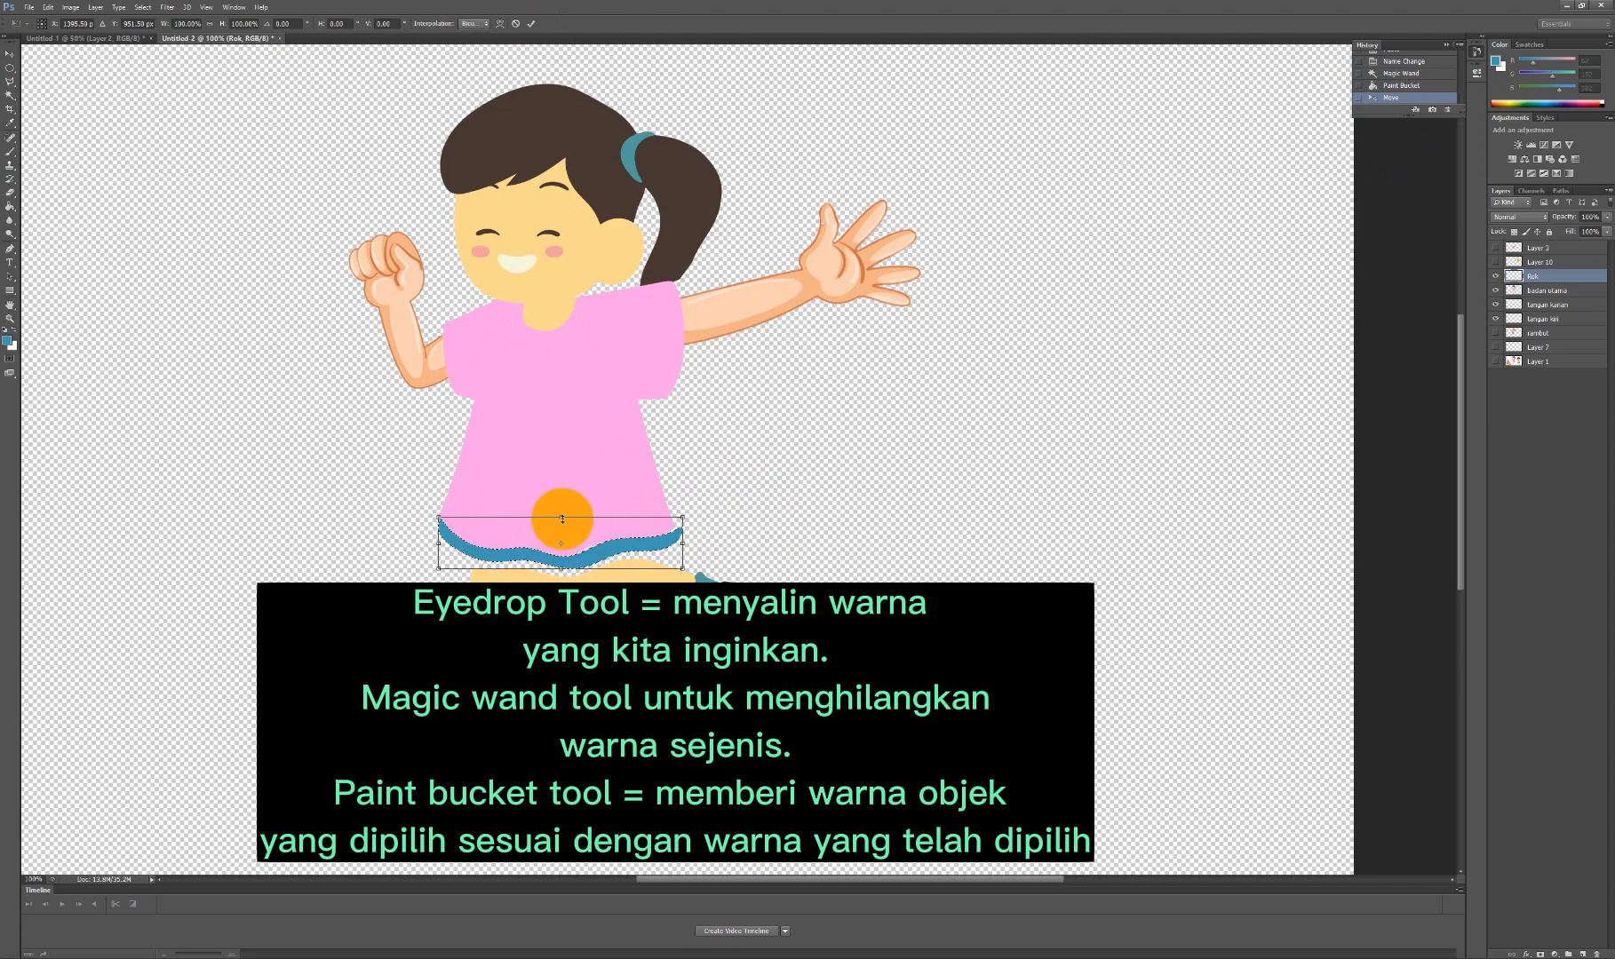
left_click_drag(561, 516, 569, 504)
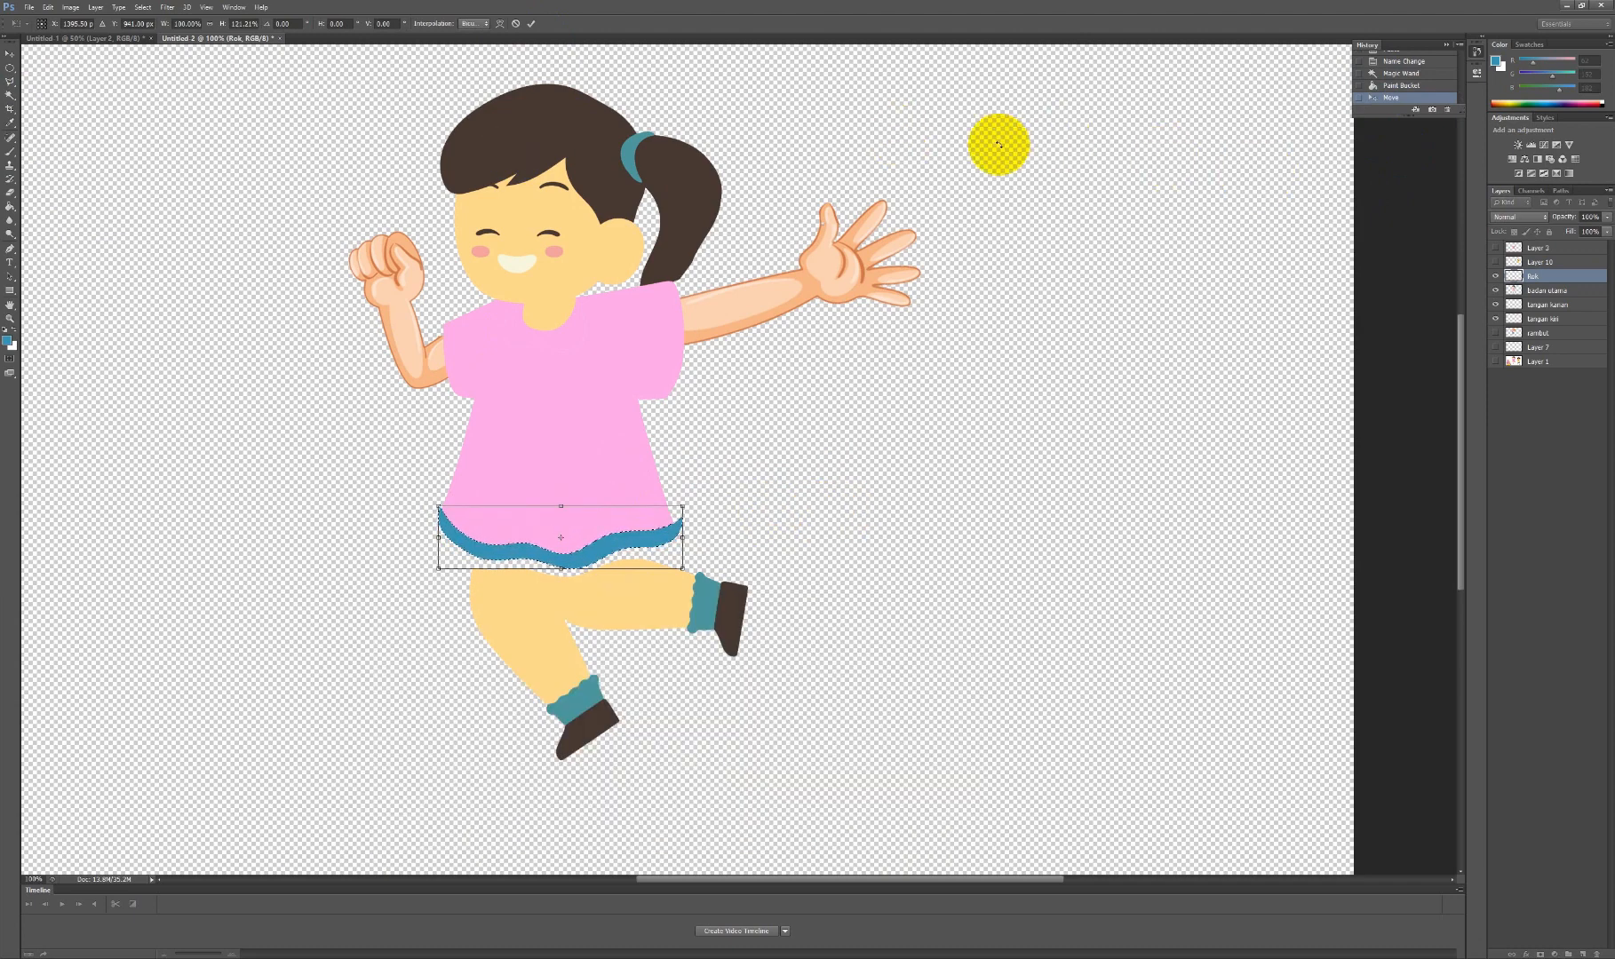
left_click(625, 428)
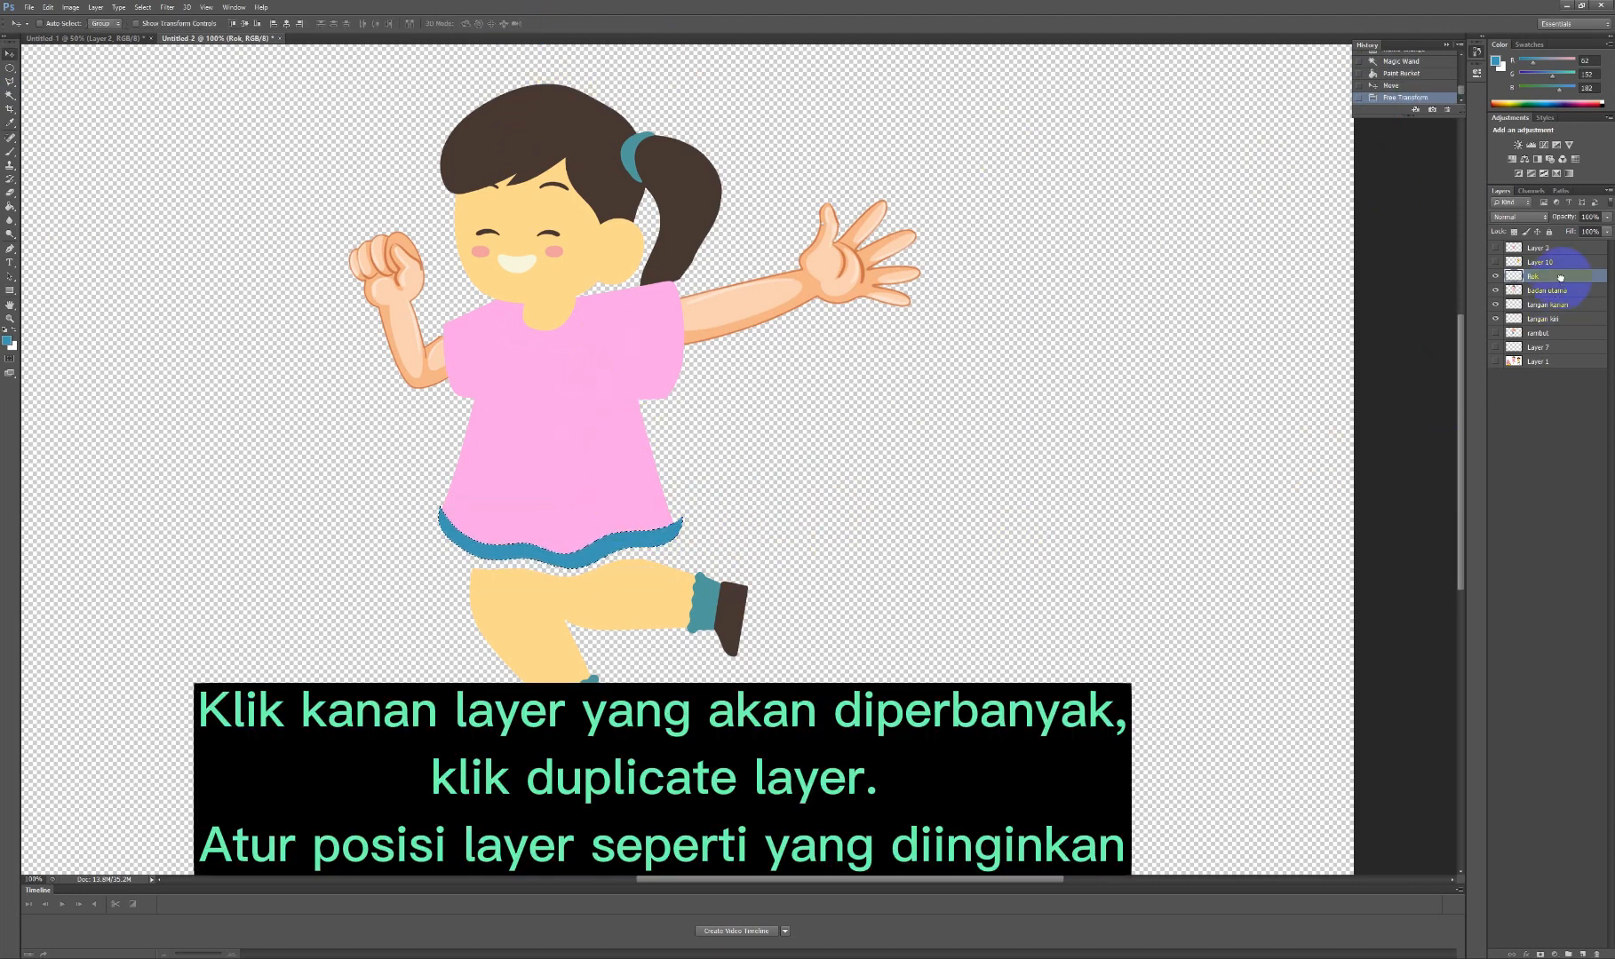
Order the "Rok" layer beneath all other layers and shift the blue hem slightly down below the dress.
left_click_drag(1560, 278, 1582, 953)
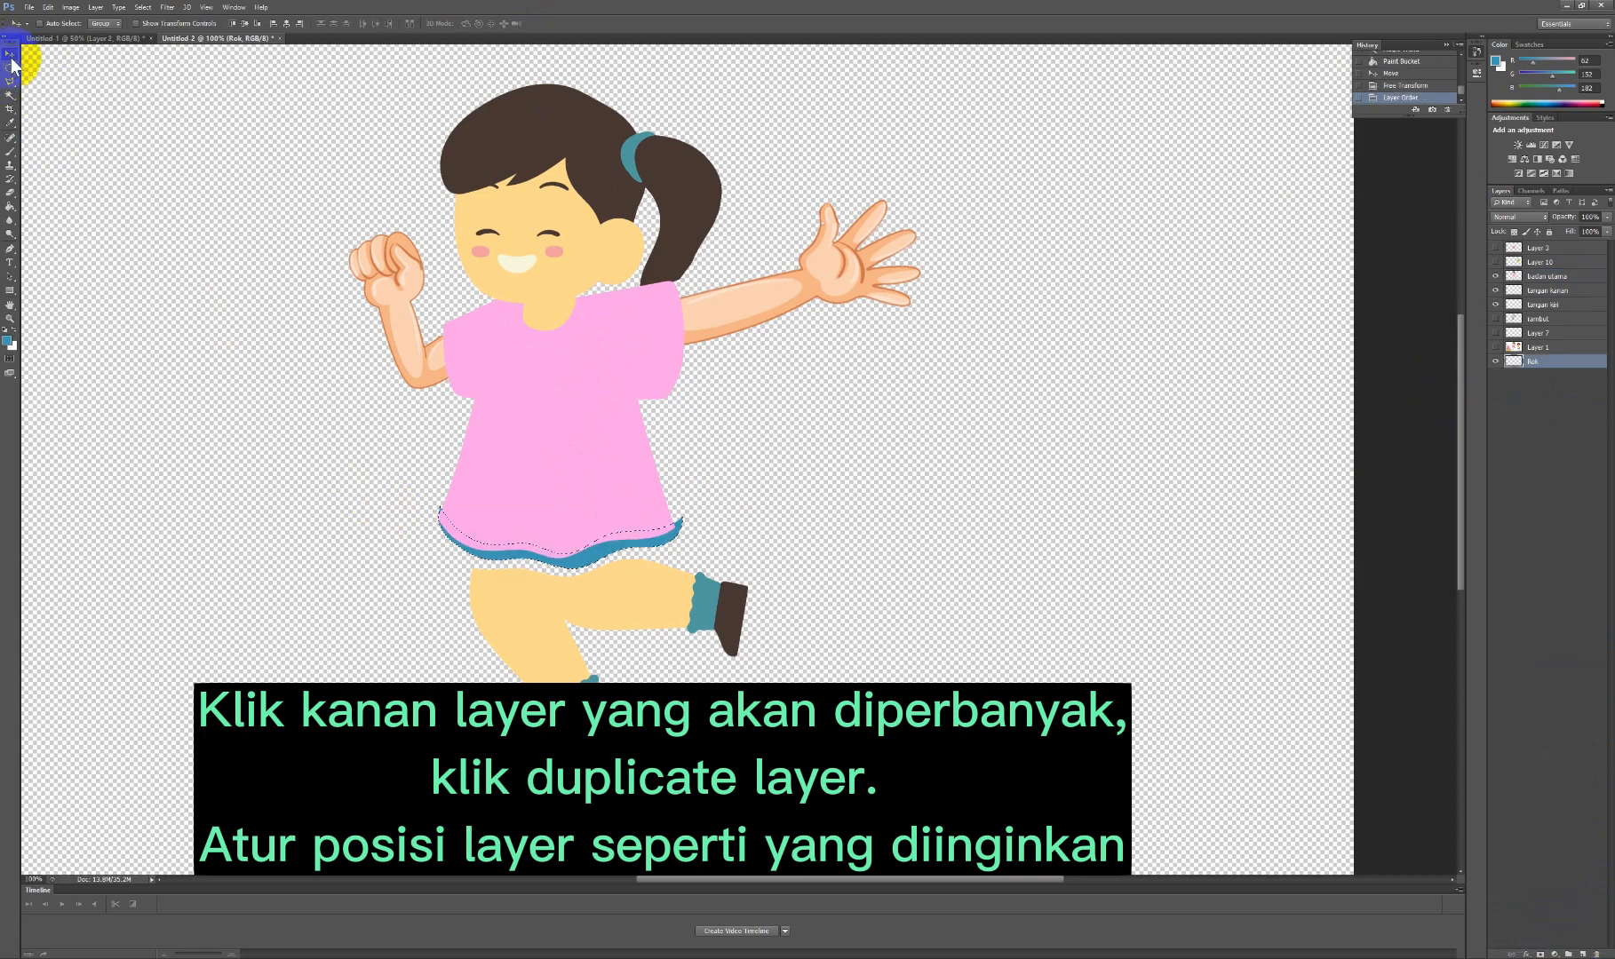
mouse_move(595, 562)
left_mouse_down()
mouse_move(595, 544)
mouse_move(595, 567)
left_mouse_up()
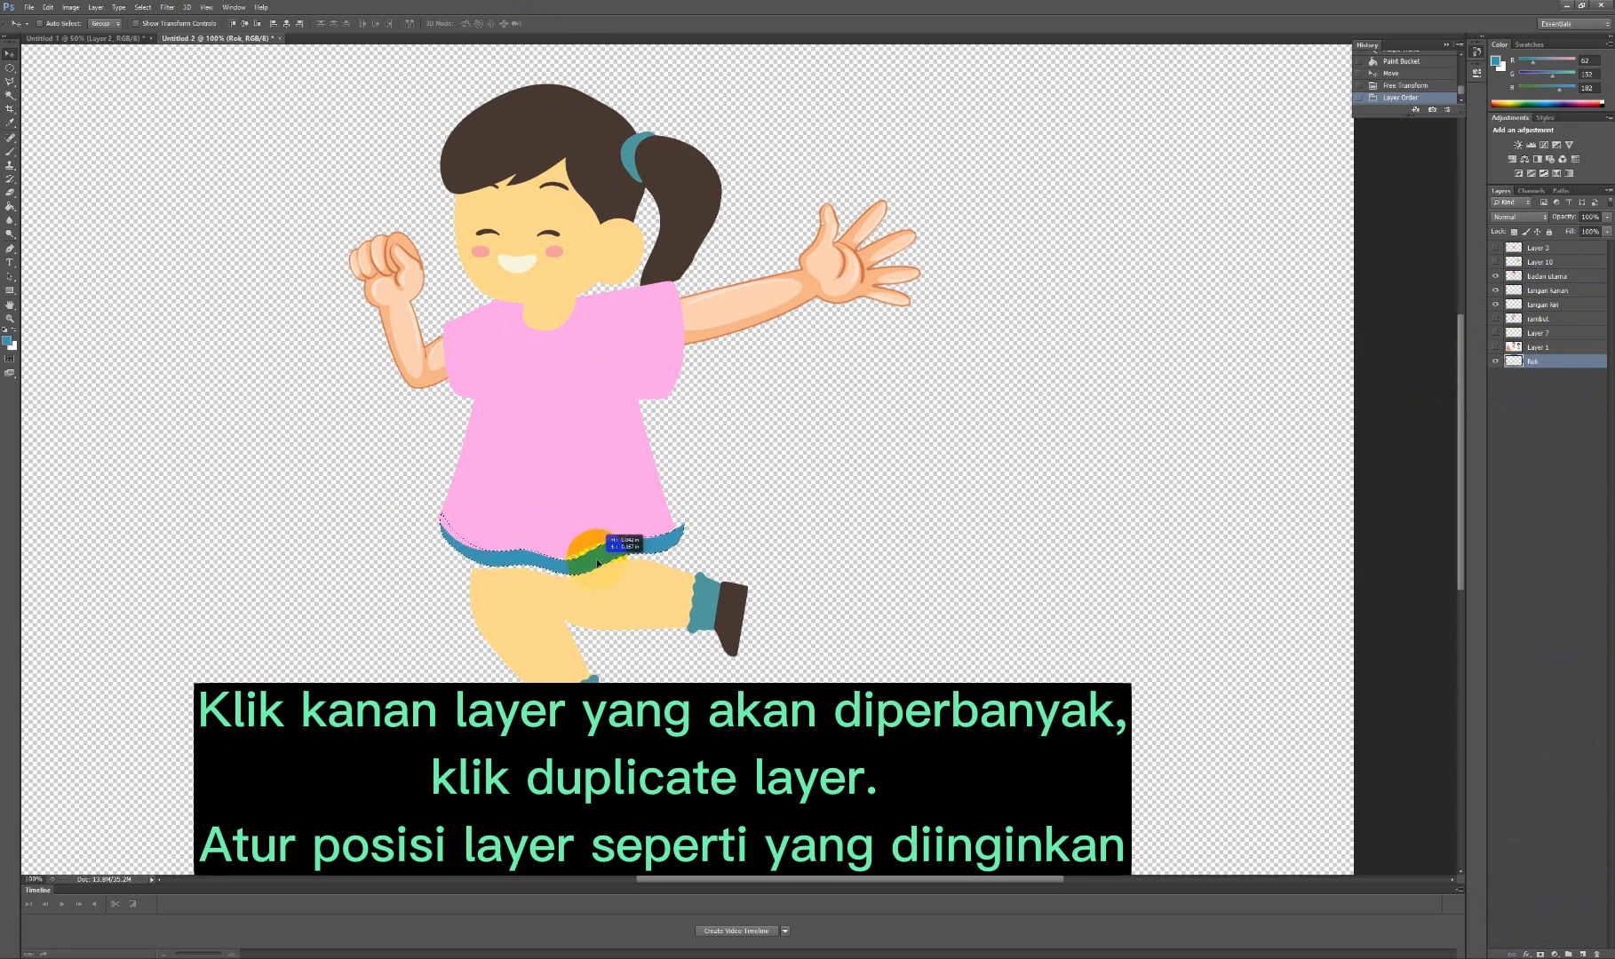
Duplicate the "Rok" layer as "rok2" and shift the copy slightly up over the lower edge of the dress.
right_click(1569, 369)
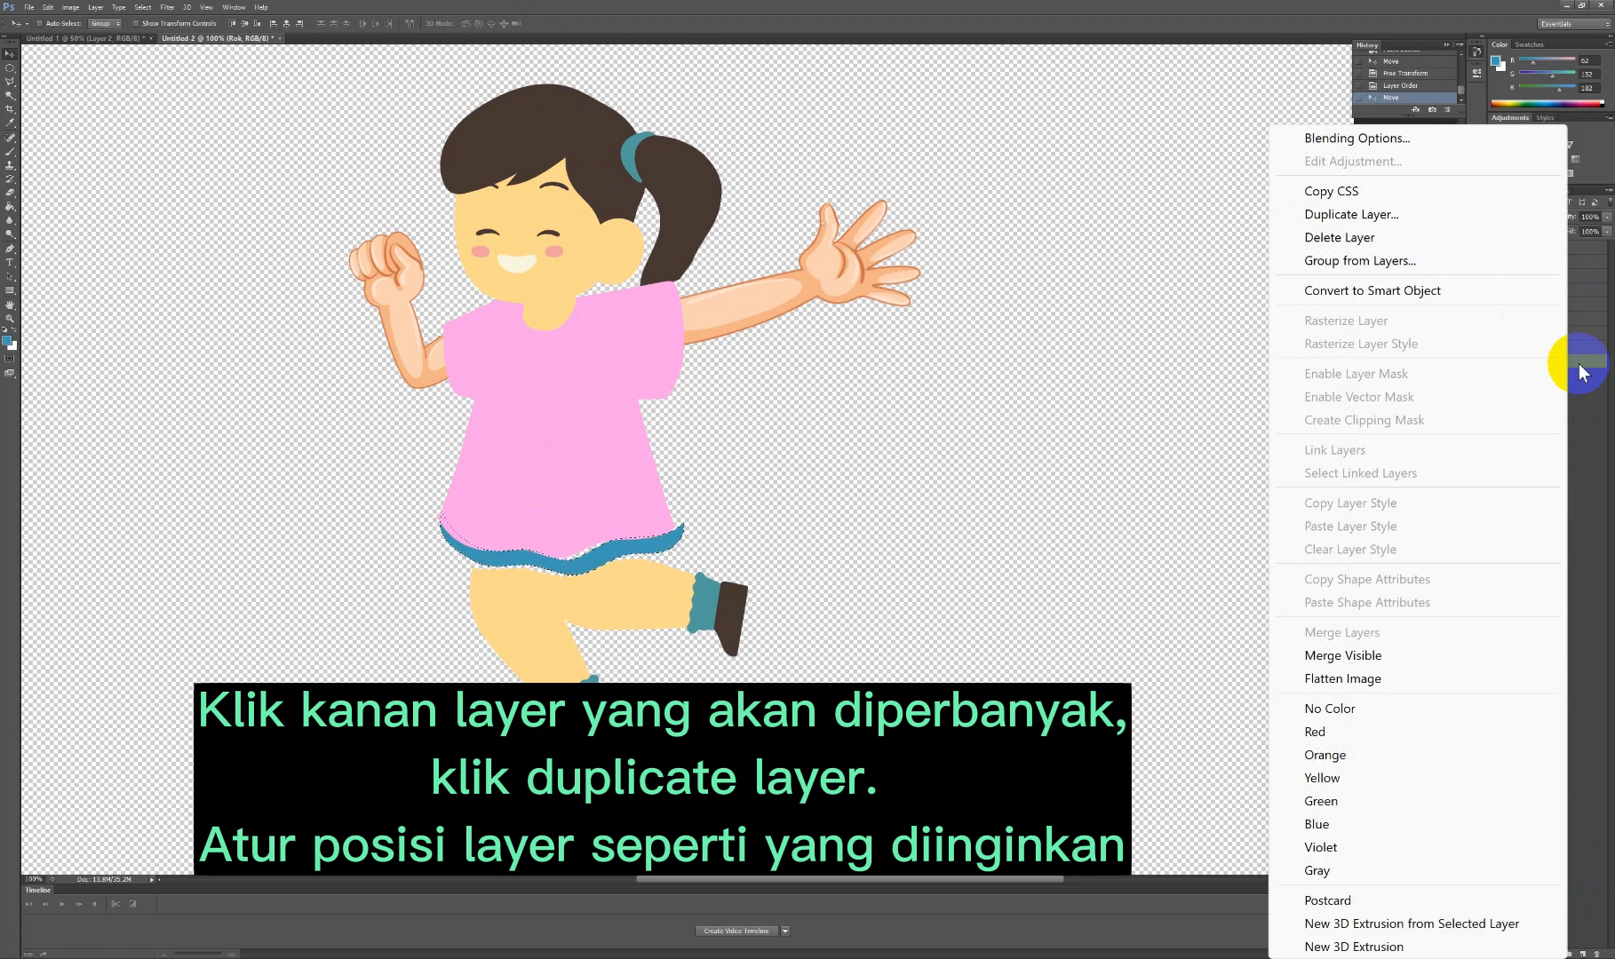
left_click(1326, 215)
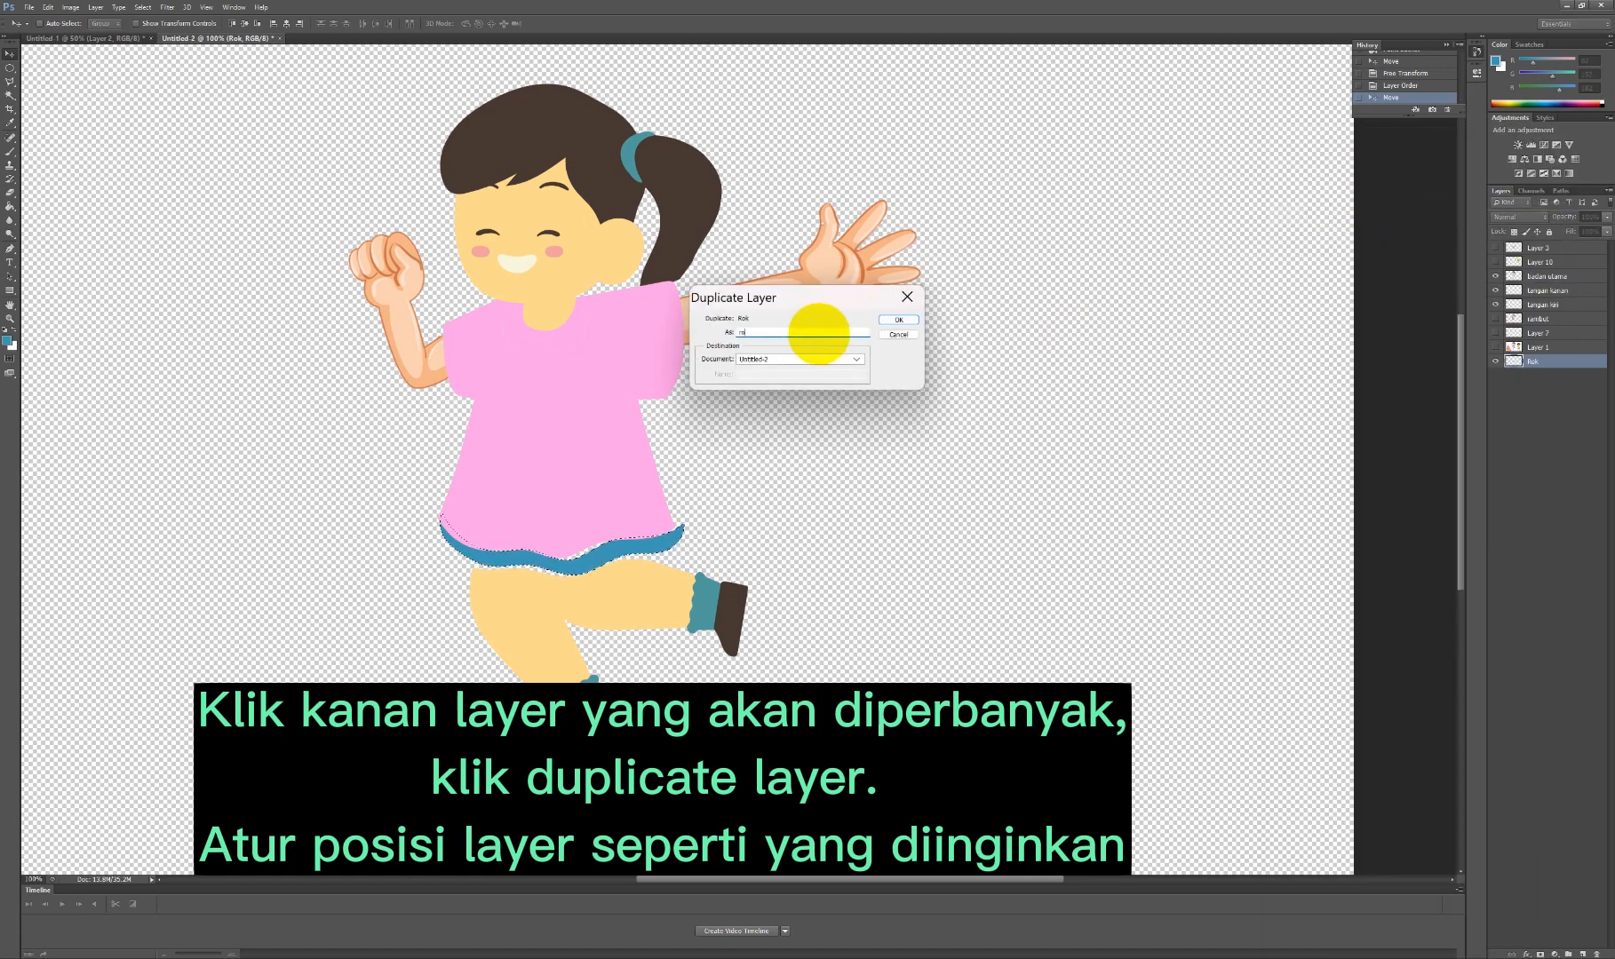
type("rok2")
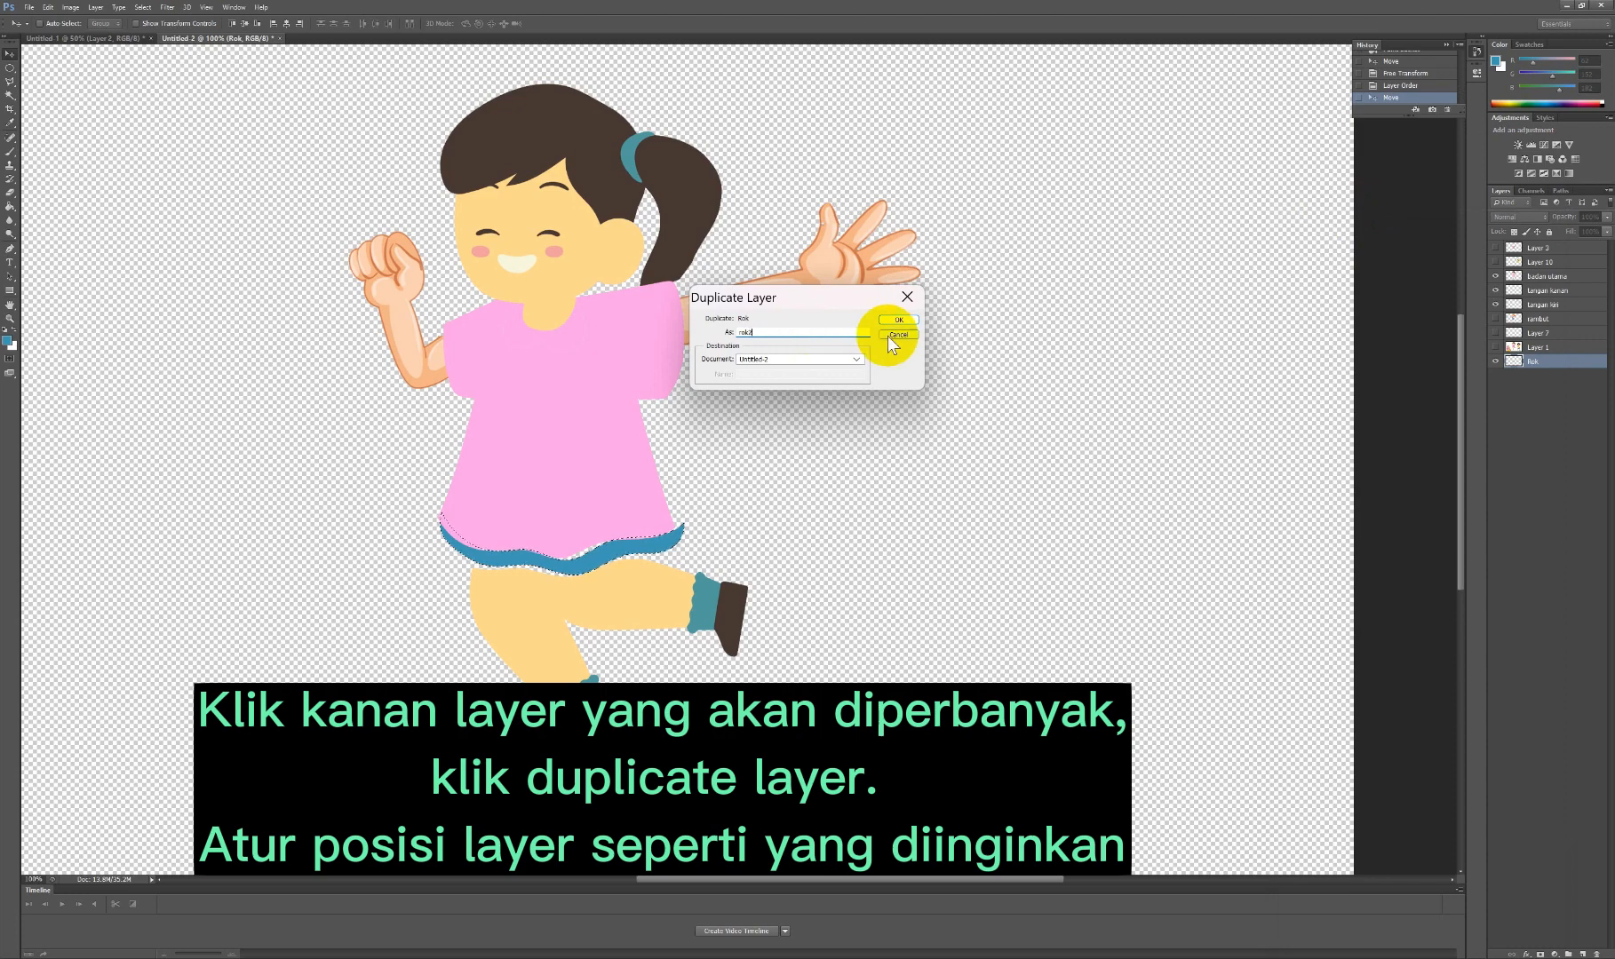
left_click(899, 319)
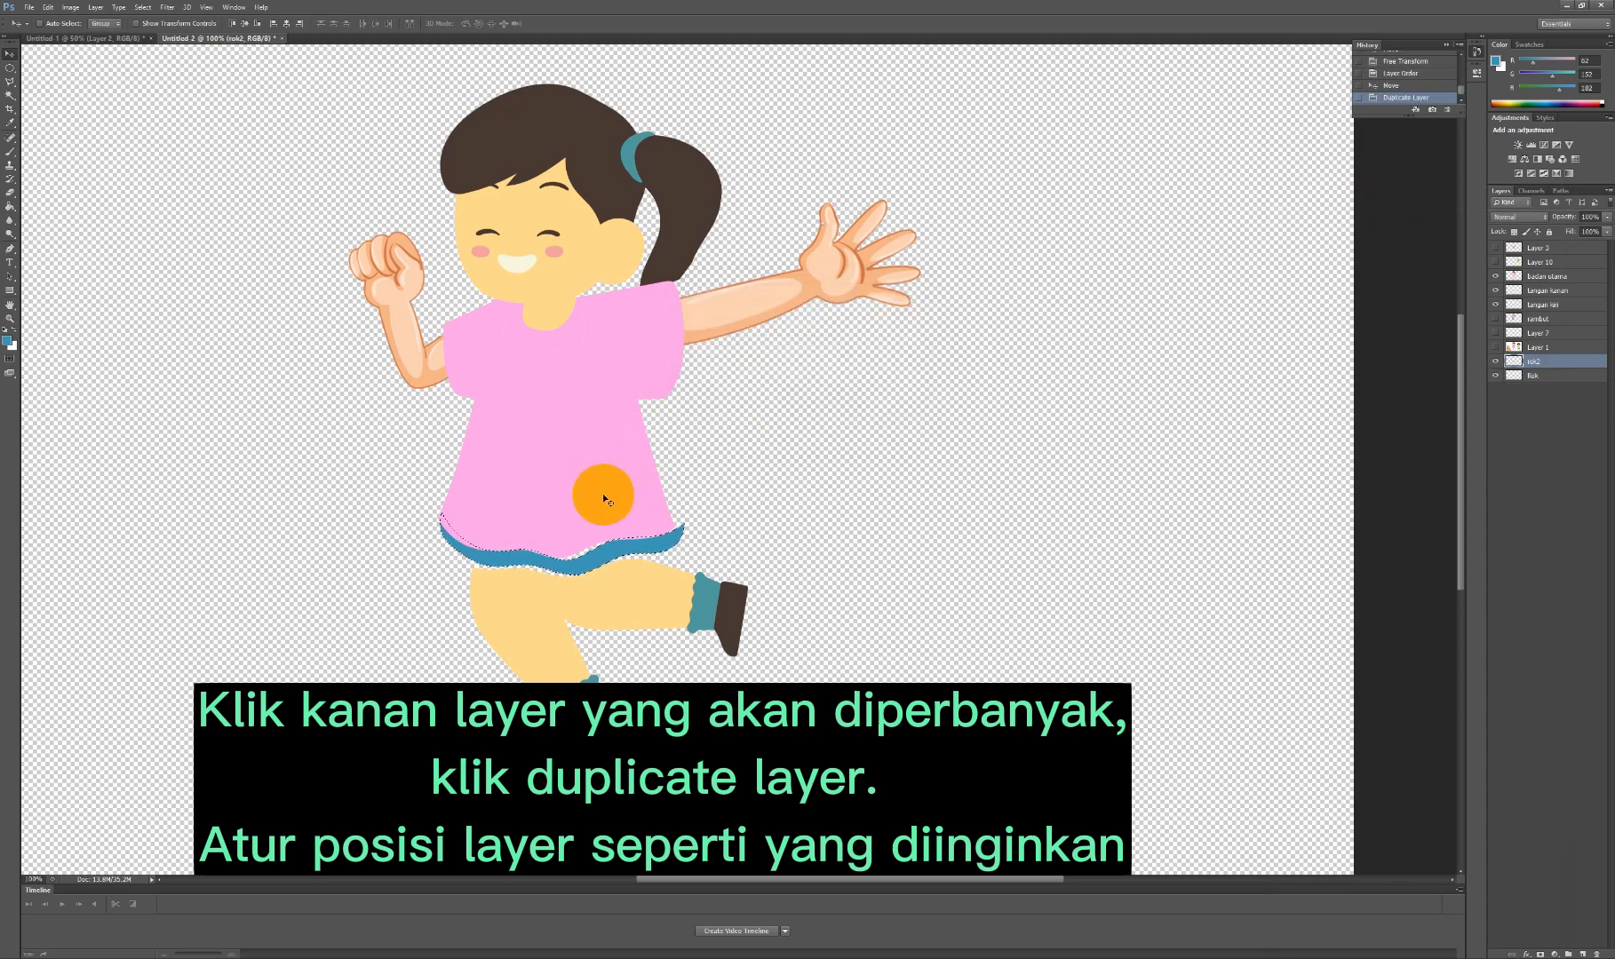
mouse_move(601, 549)
left_mouse_down()
mouse_move(573, 543)
mouse_move(591, 548)
left_mouse_up()
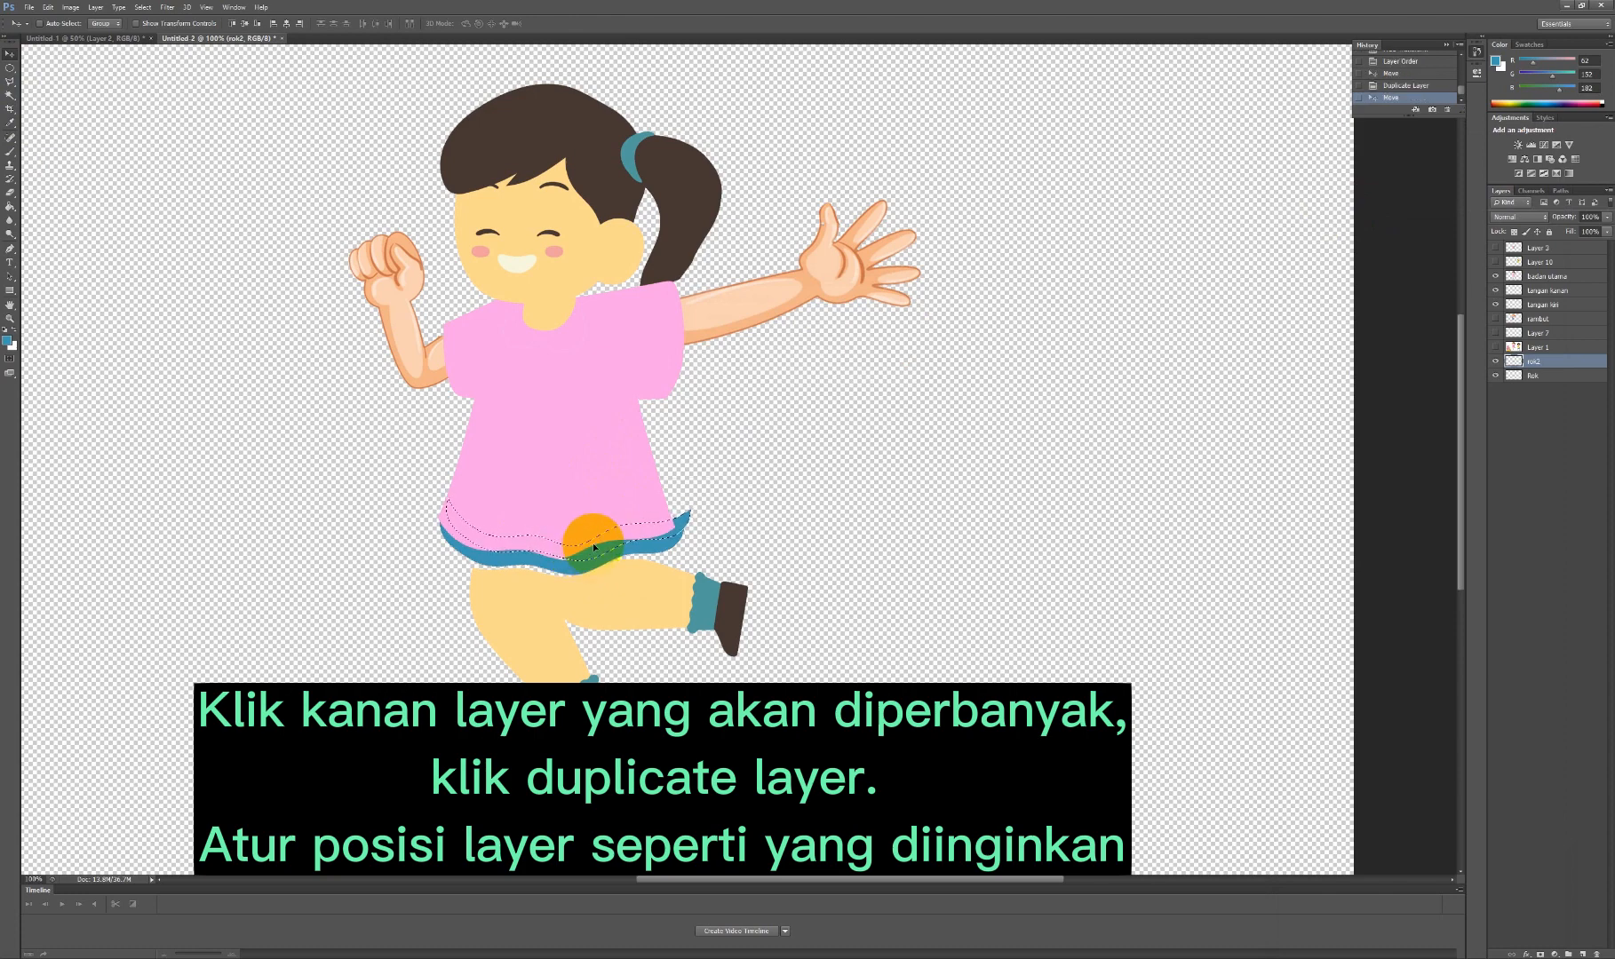
Order the "rok2" and "Rok" layers together directly above the "badan utama" layer.
left_click(1553, 382, "shift")
left_click_drag(1555, 361, 1565, 264)
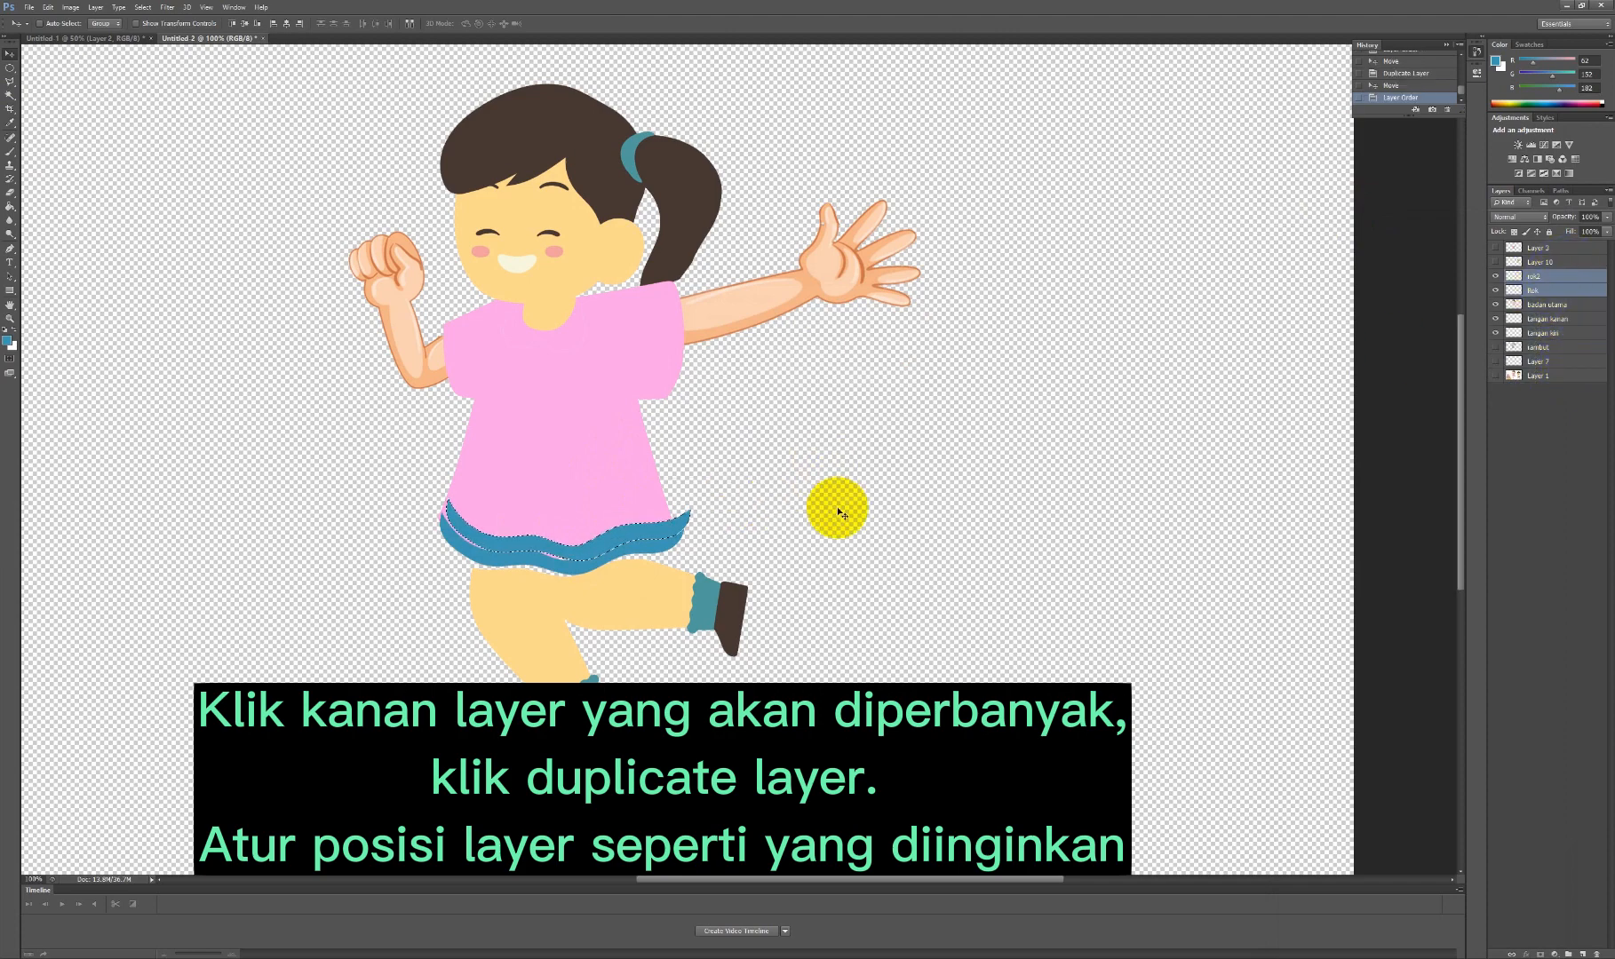
left_click(1586, 471)
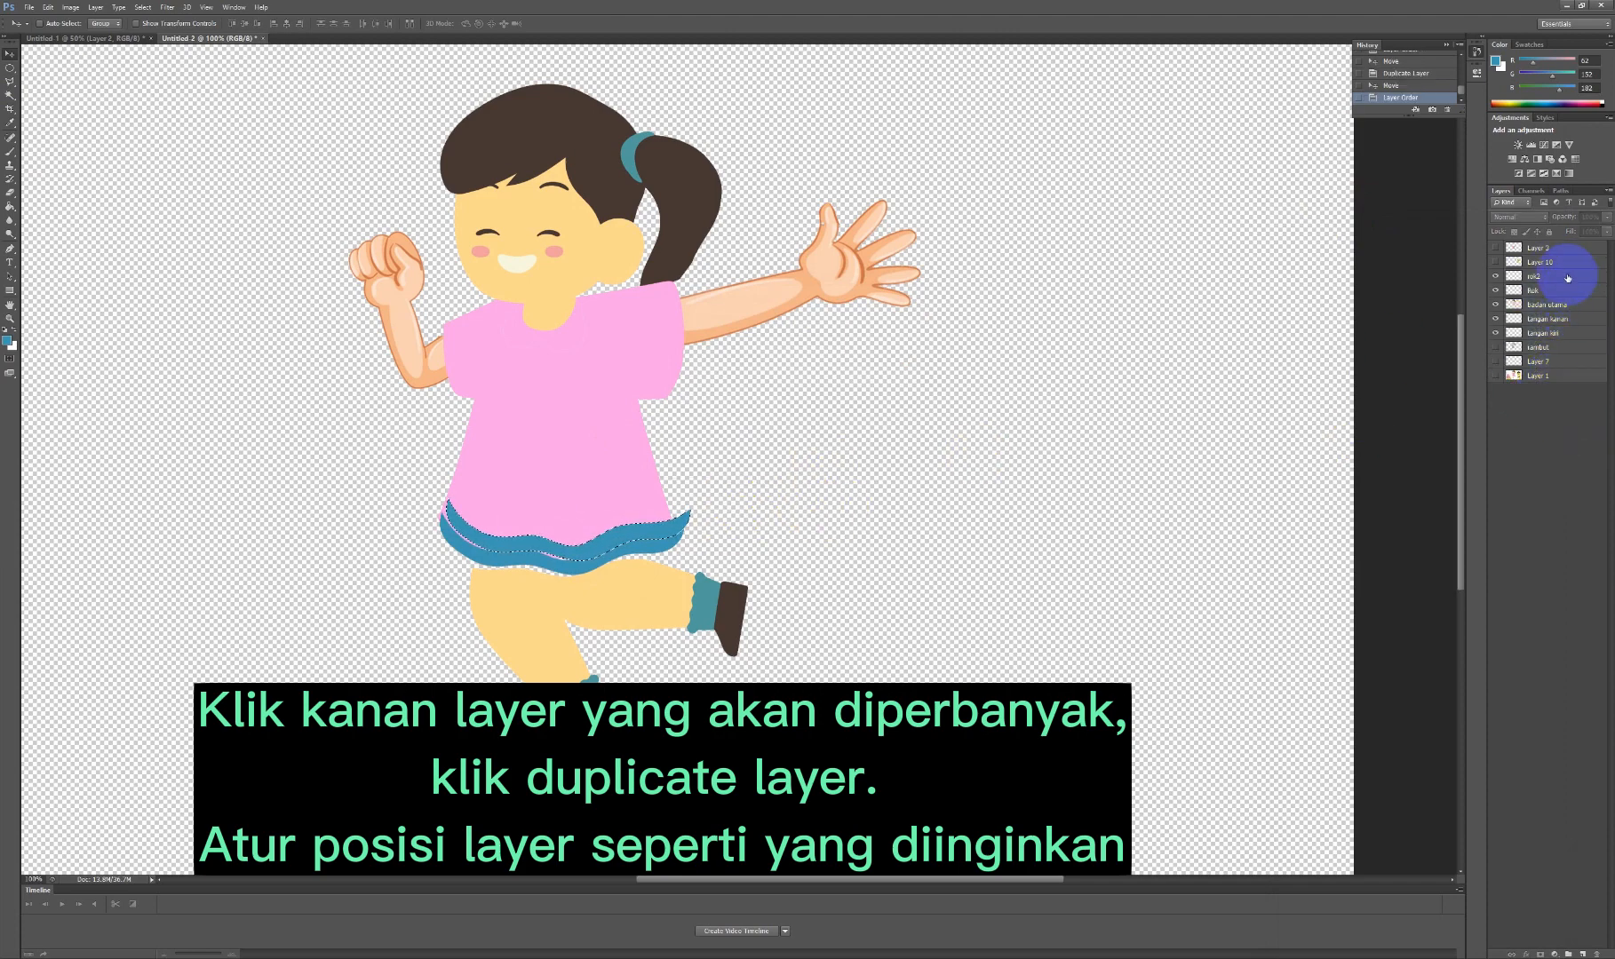
Duplicate both blue hem layers, order "rok2 copy" directly above "Rok", and shift that strip slightly upward.
left_click(1560, 277)
left_click_drag(623, 538, 613, 530)
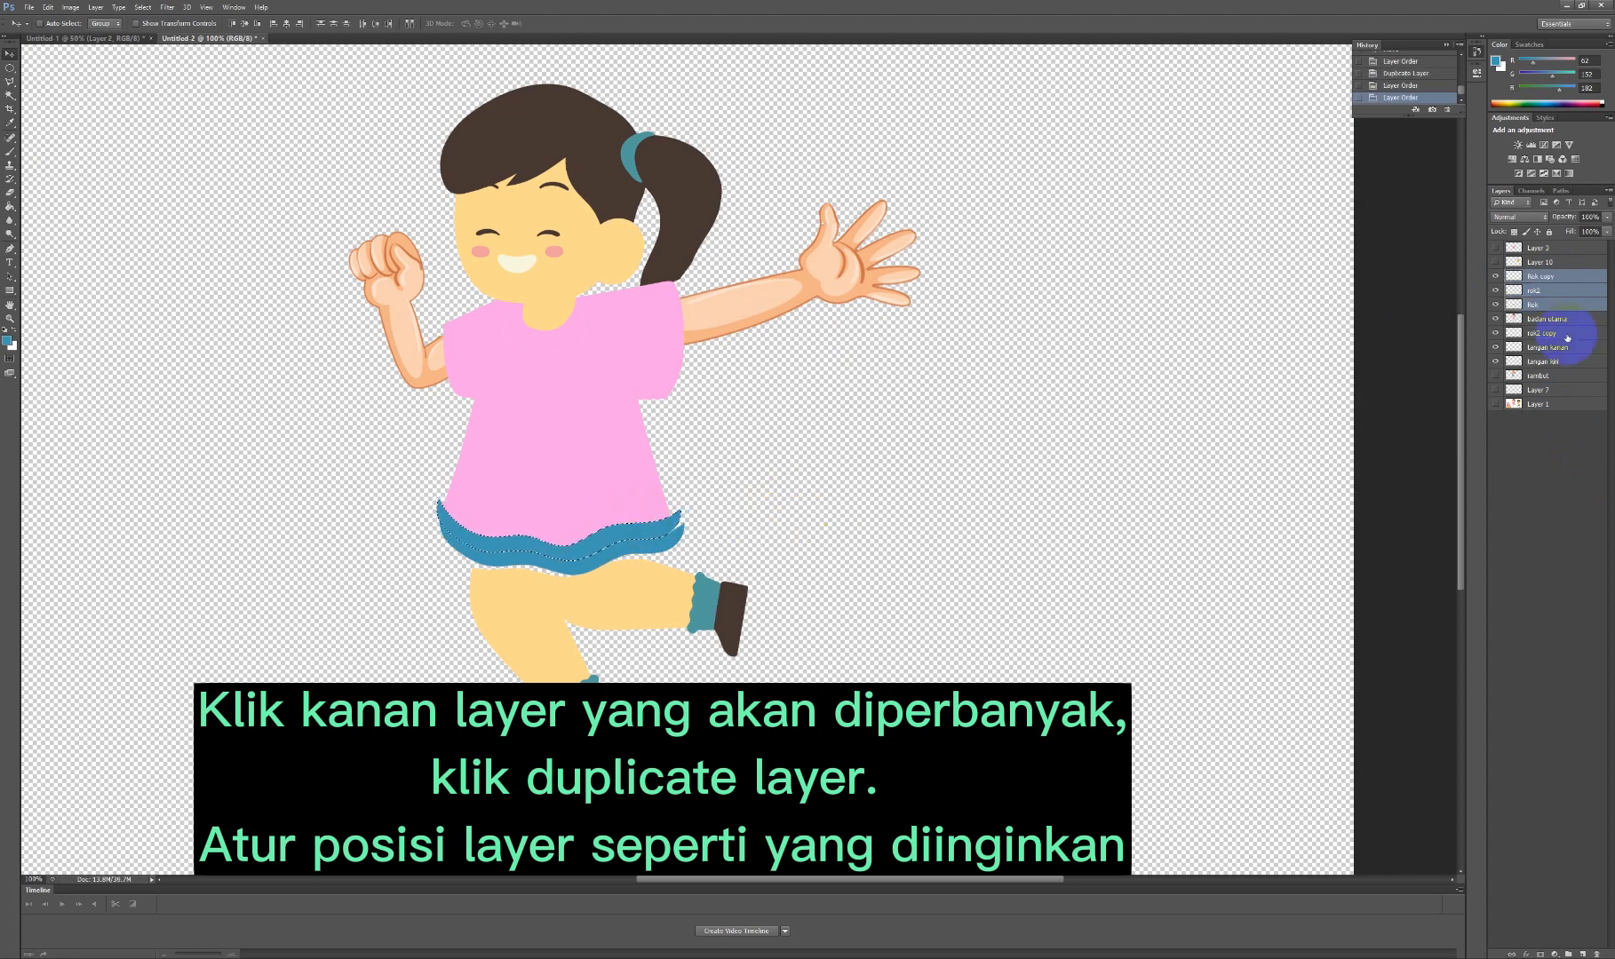
left_click(1567, 333)
left_click_drag(1562, 332, 1555, 298)
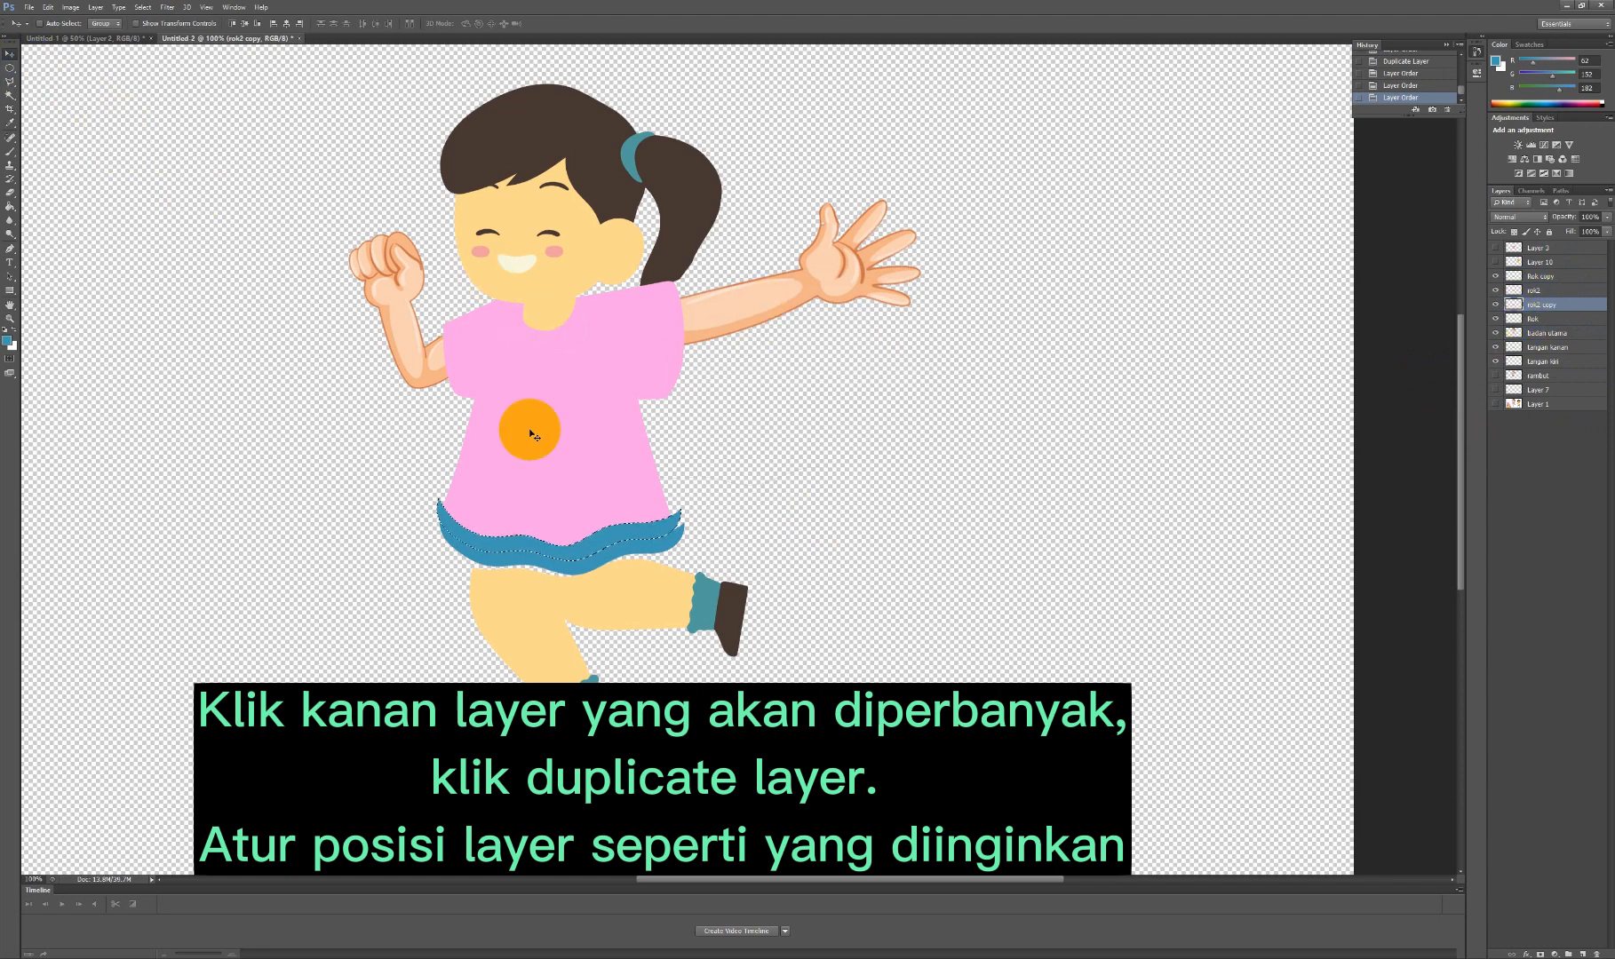
left_click_drag(648, 524, 644, 517)
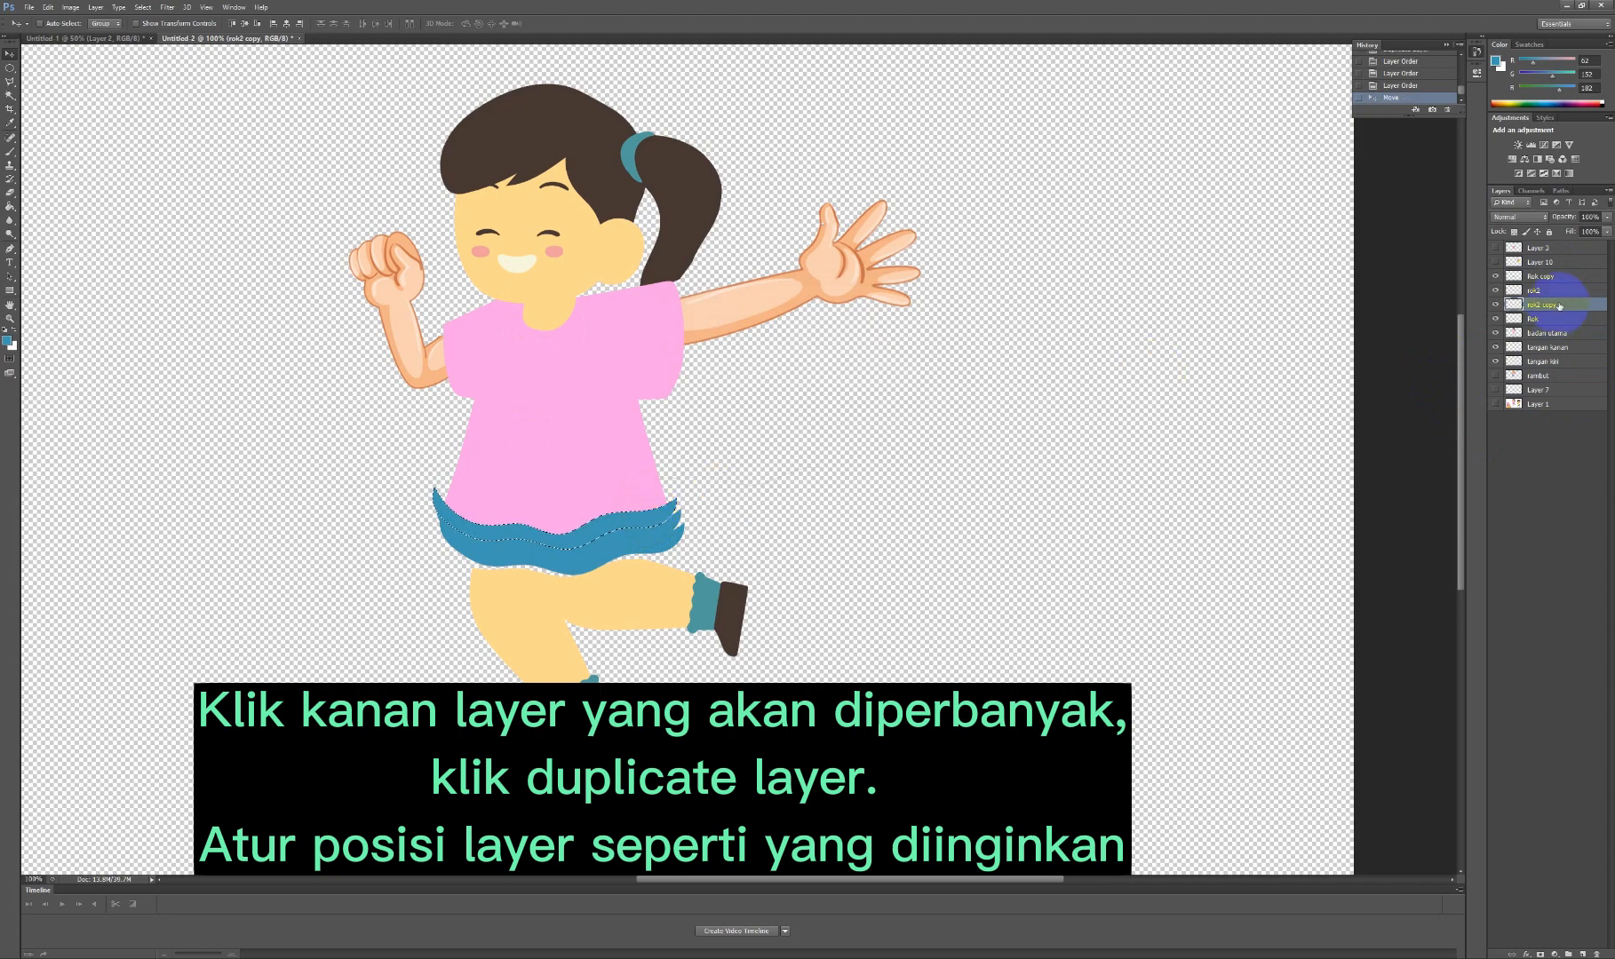
Toggle the "rok2" layer's visibility to identify its strip, then move it higher up the dress.
left_click(1564, 292)
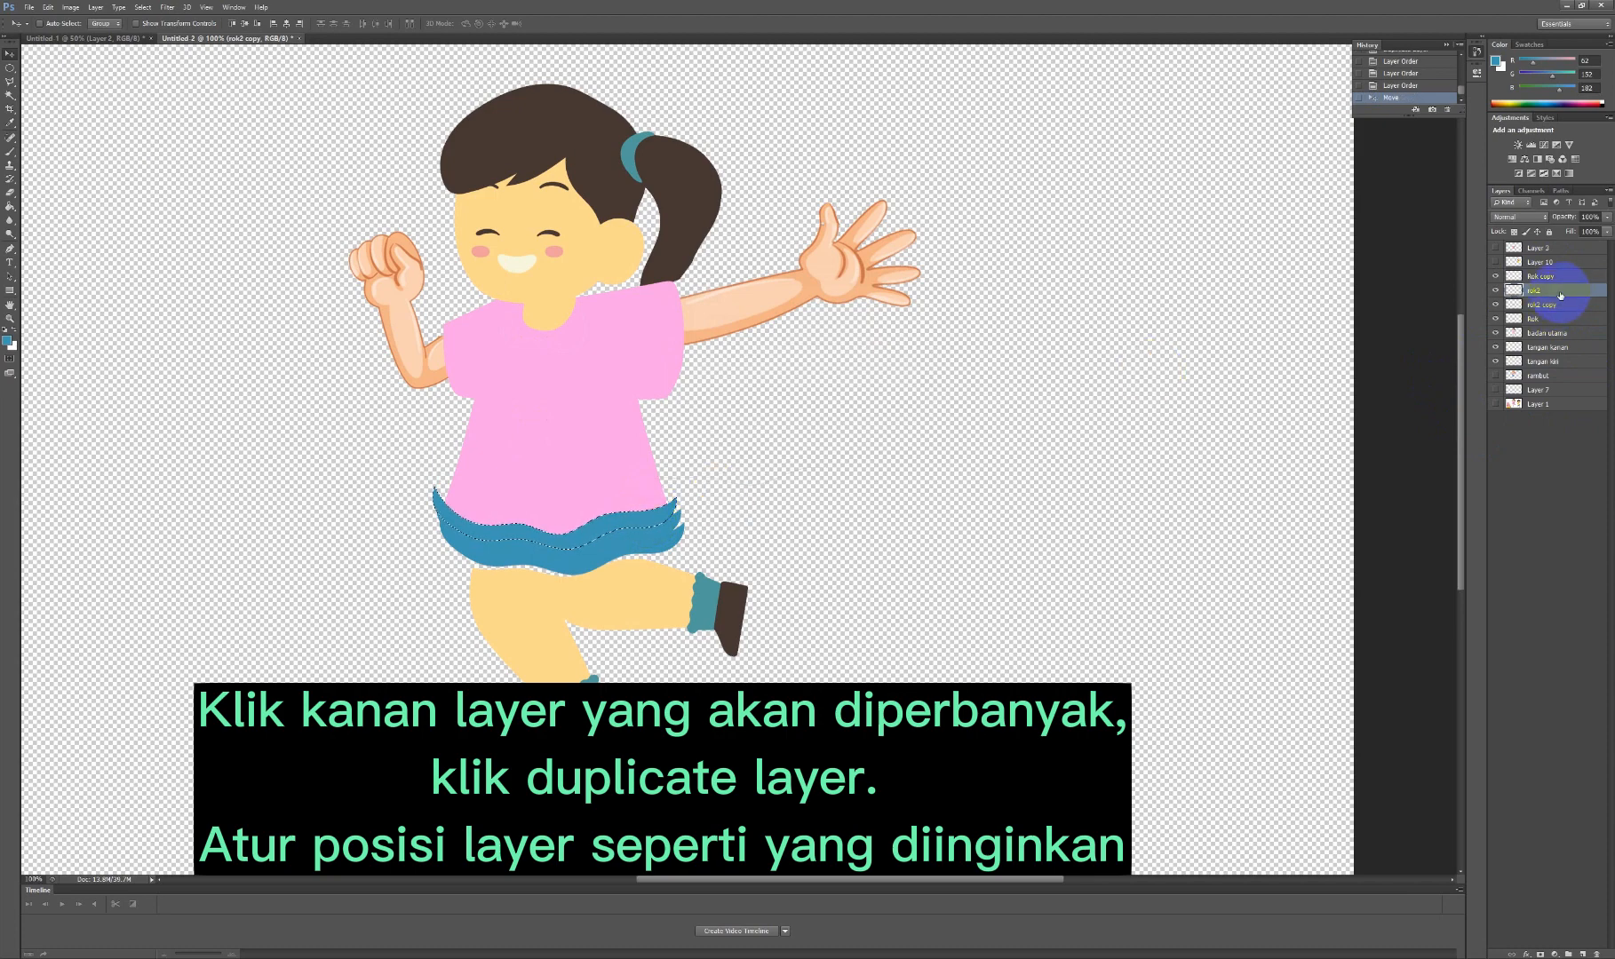
left_click(1495, 290)
left_click(1494, 291)
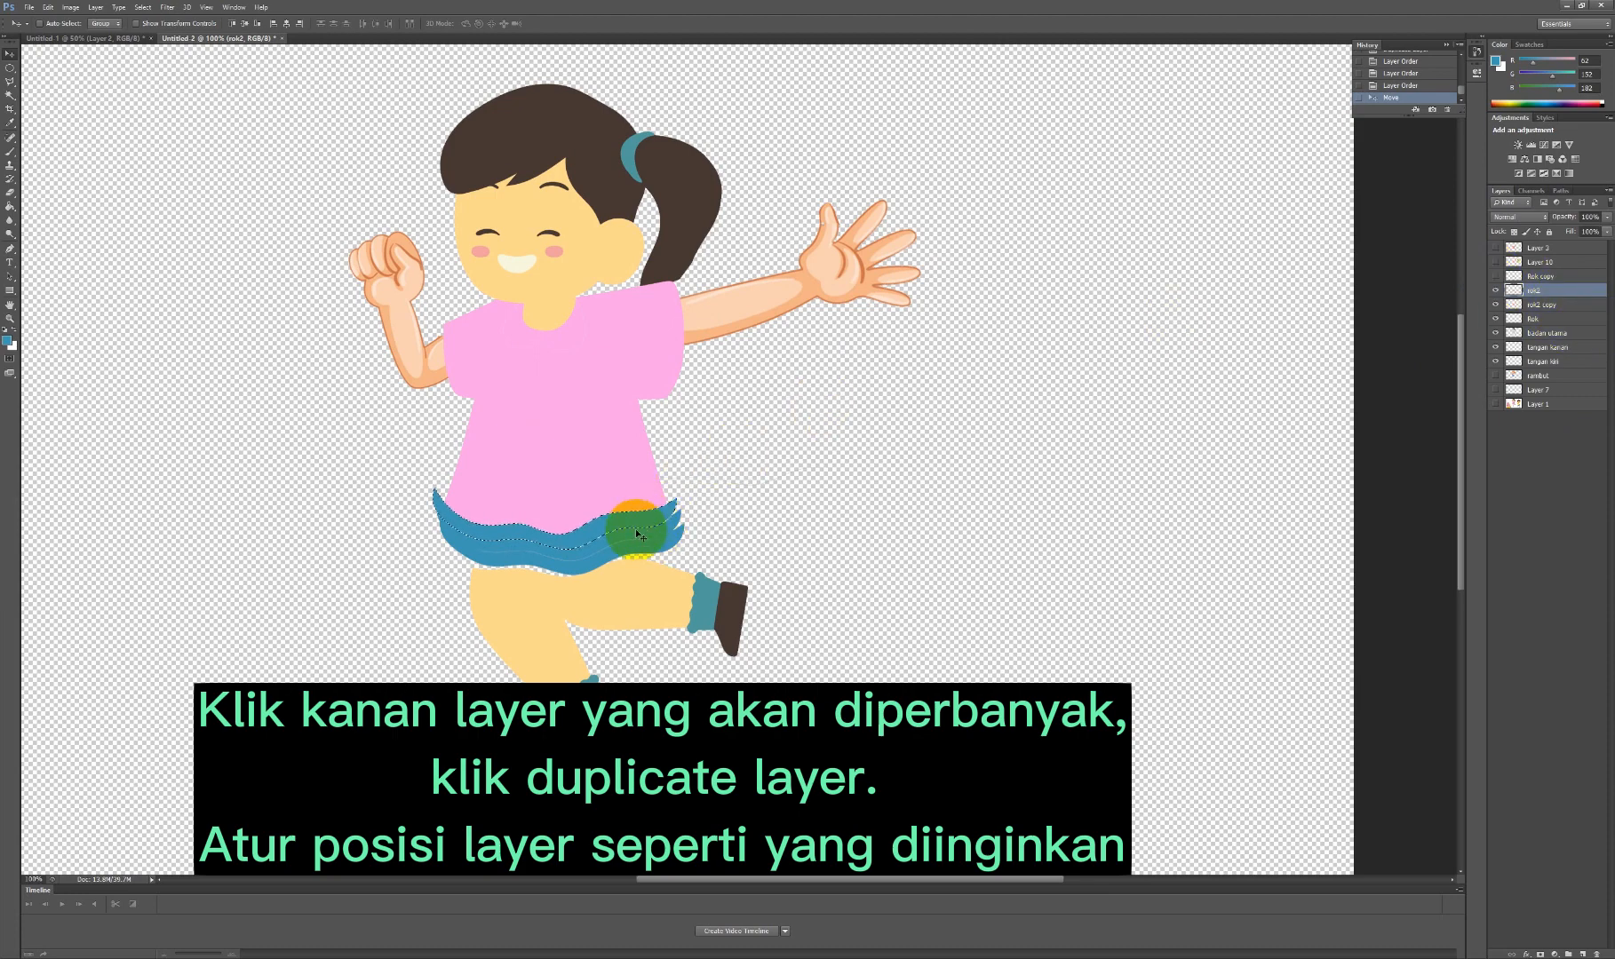
left_click_drag(644, 536, 699, 485)
Show the "Rok copy" strip, shift it upward against the others, and merge the four blue hem layers into one.
left_click(1551, 280)
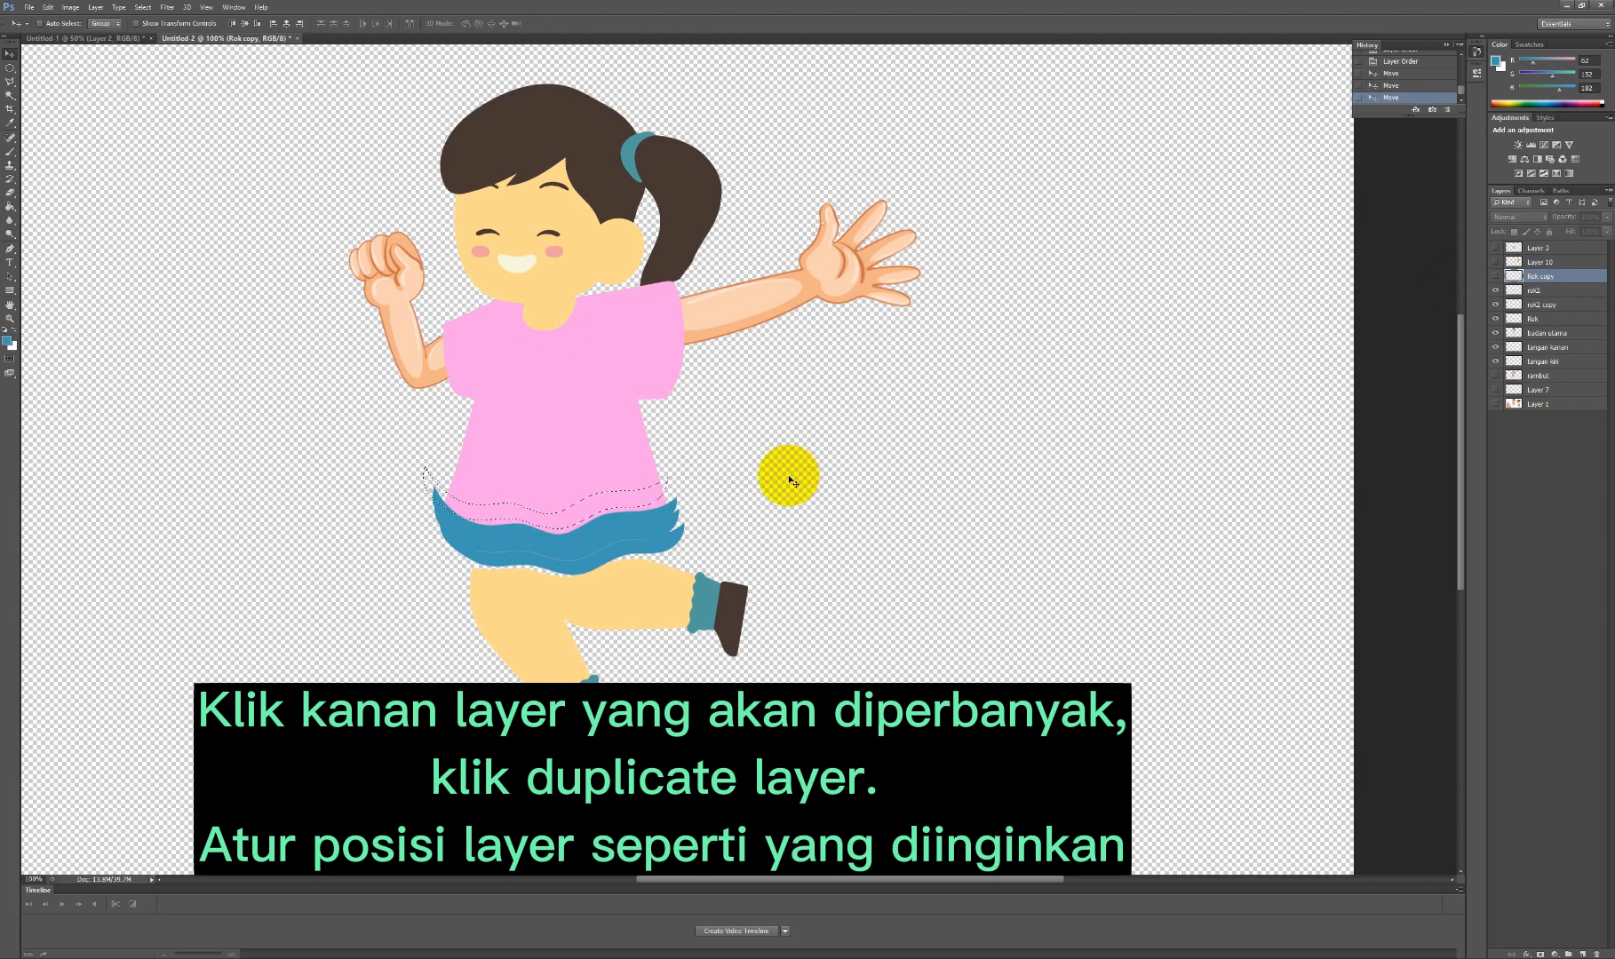
left_click(1495, 276)
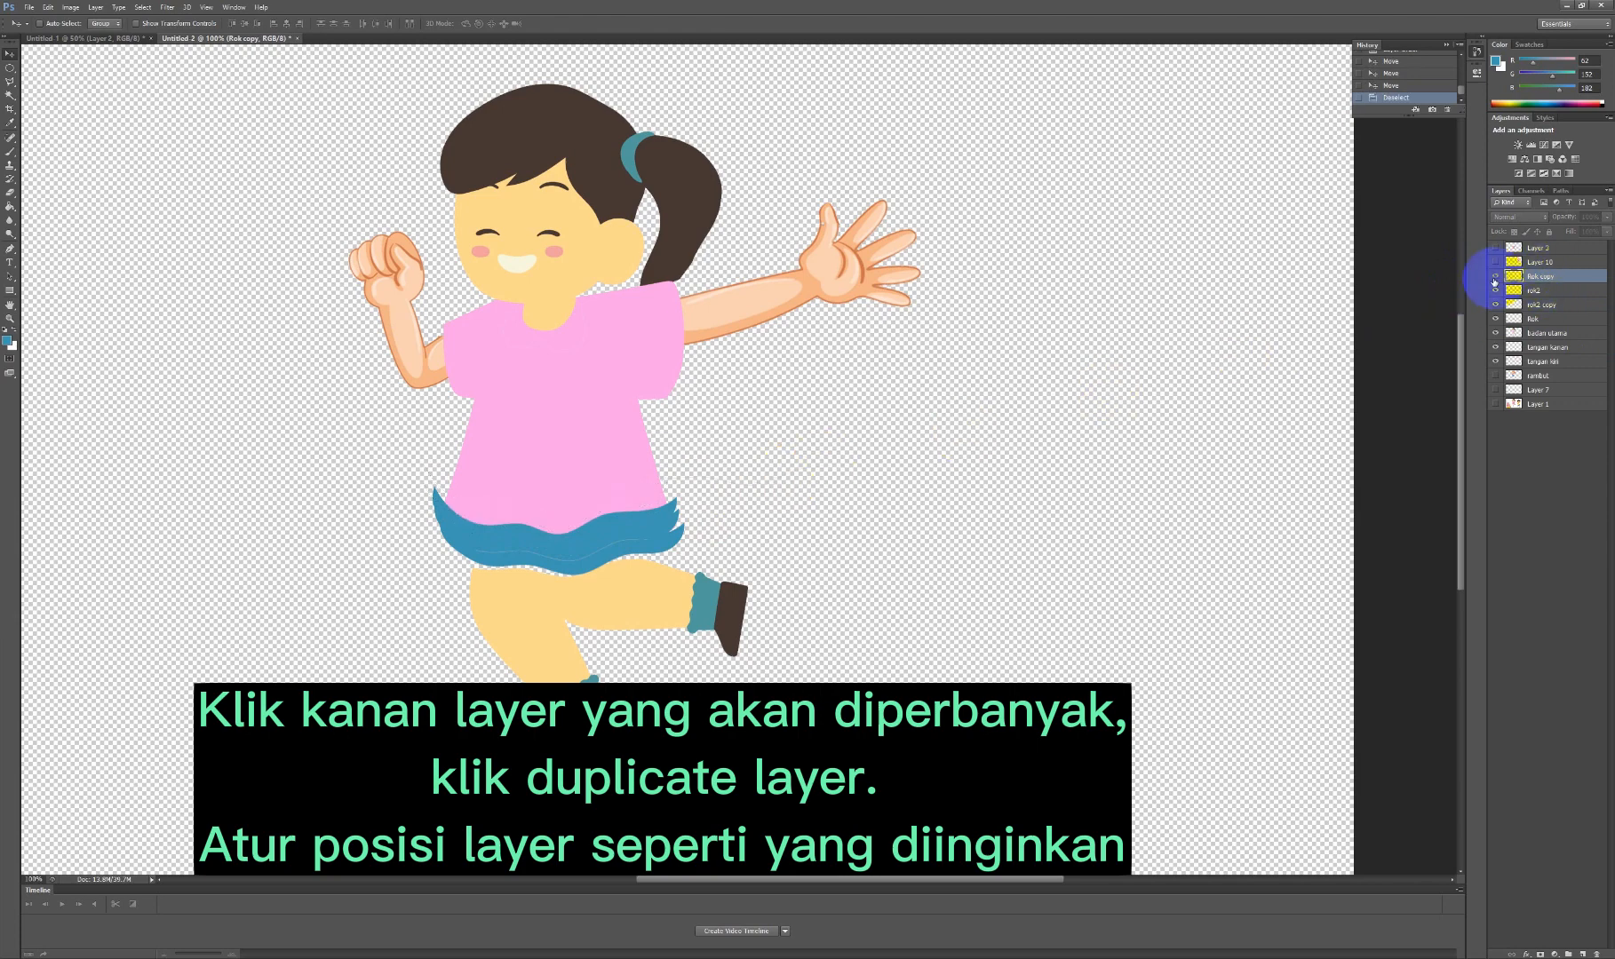
mouse_move(618, 523)
left_mouse_down()
mouse_move(622, 487)
mouse_move(614, 511)
left_mouse_up()
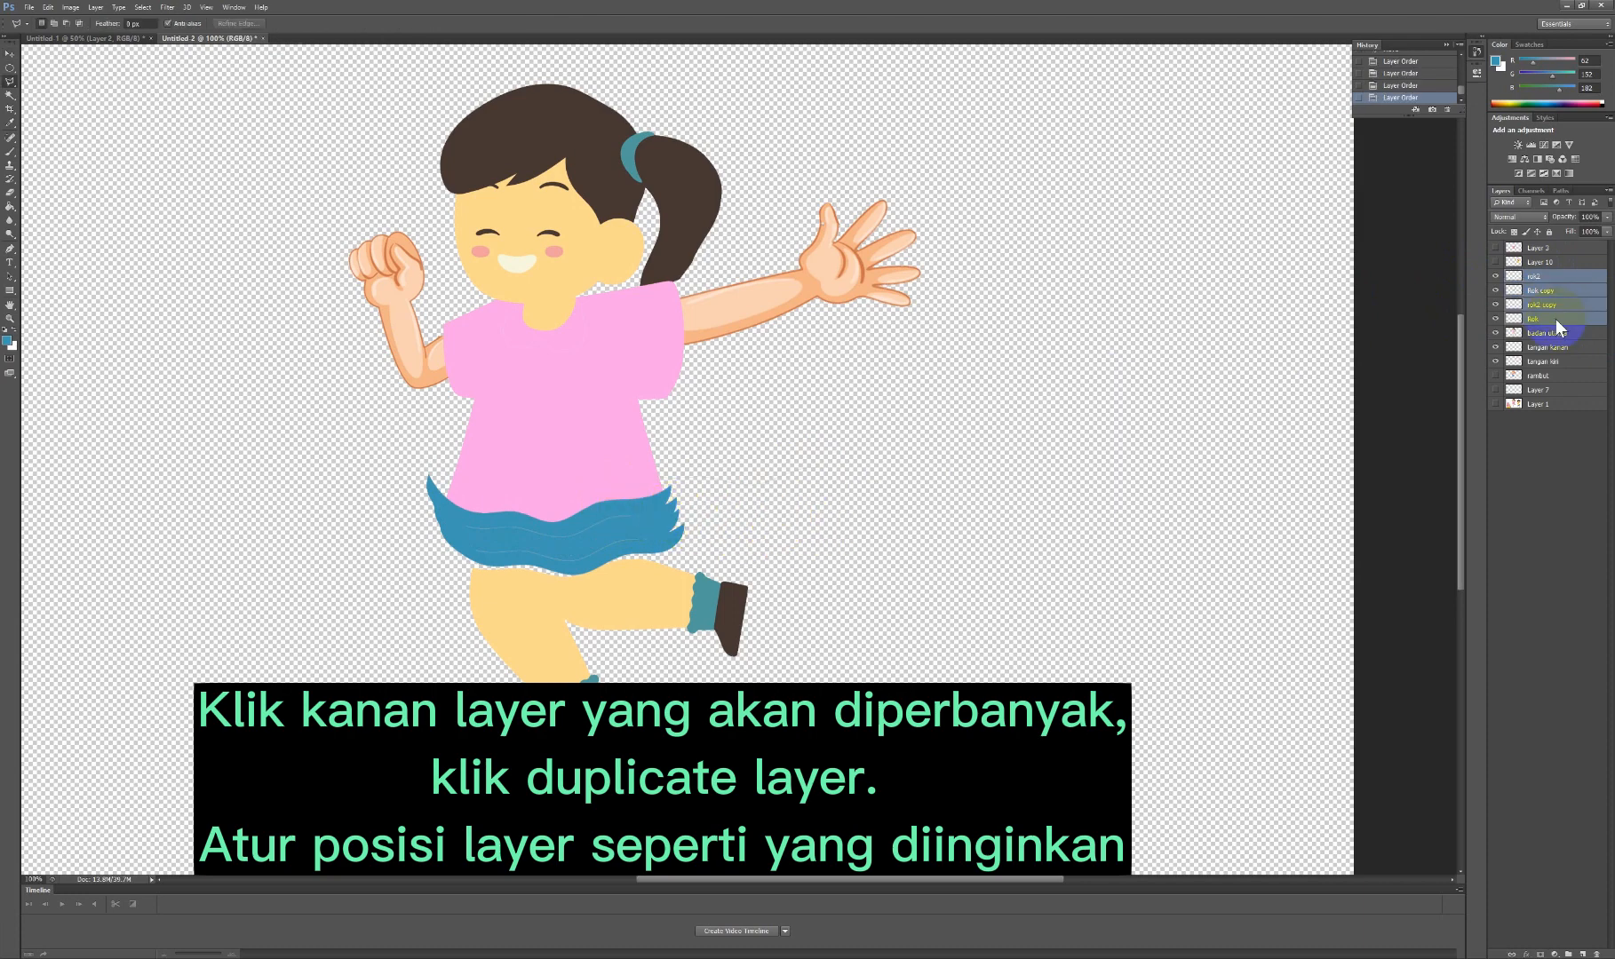
right_click(1557, 327)
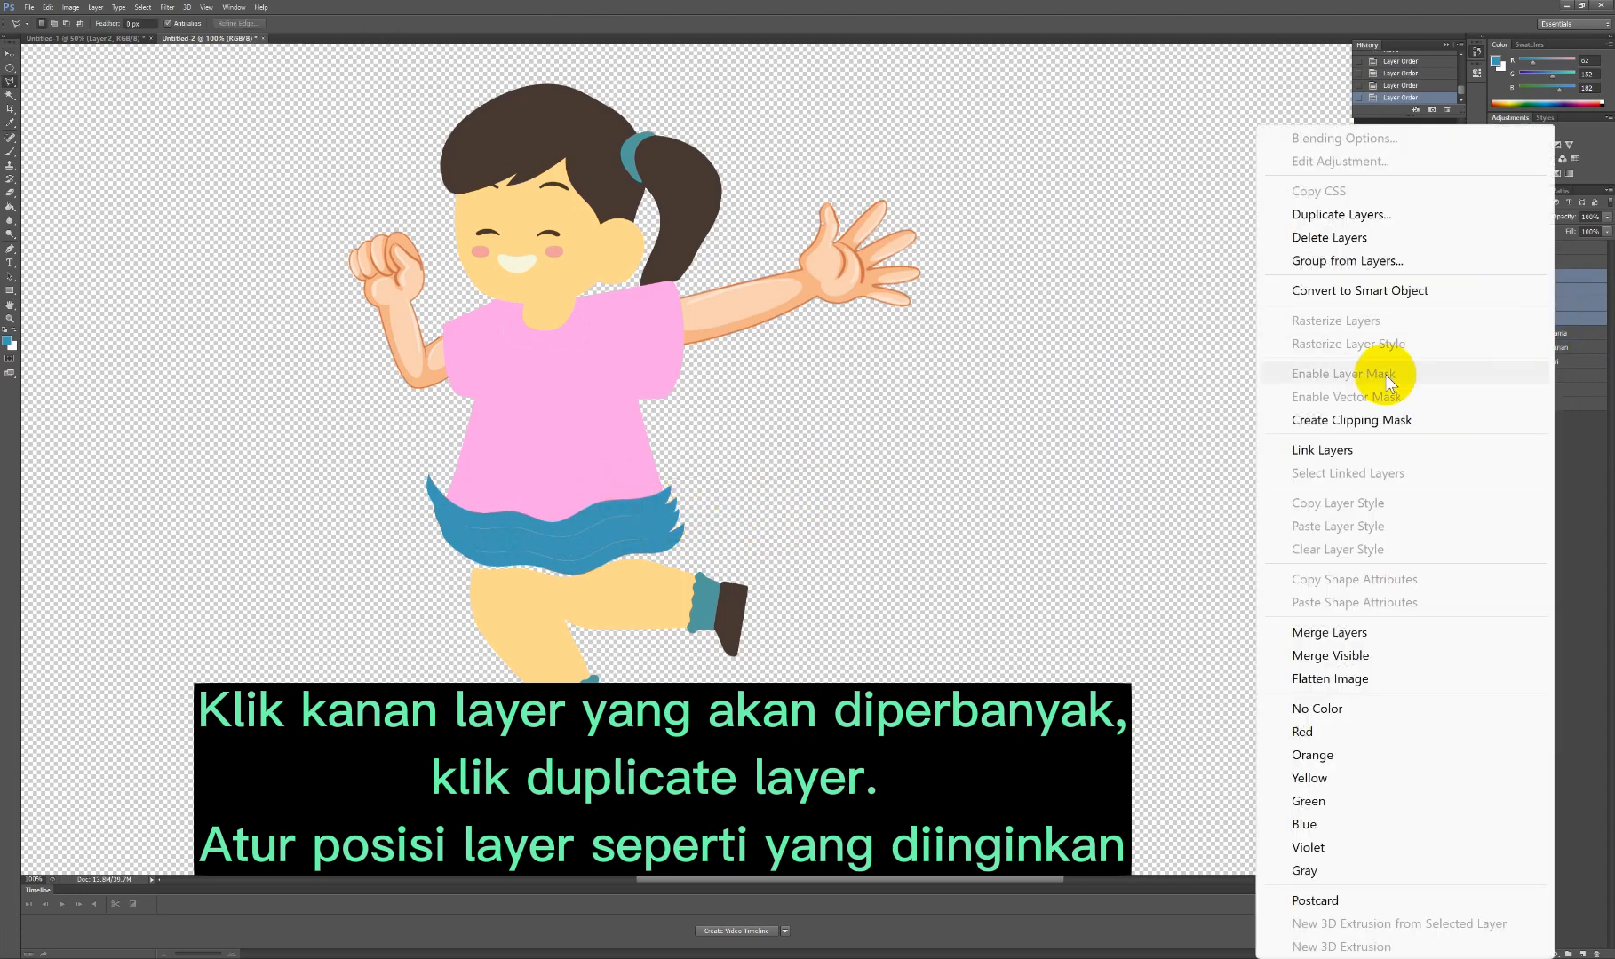
left_click(1347, 633)
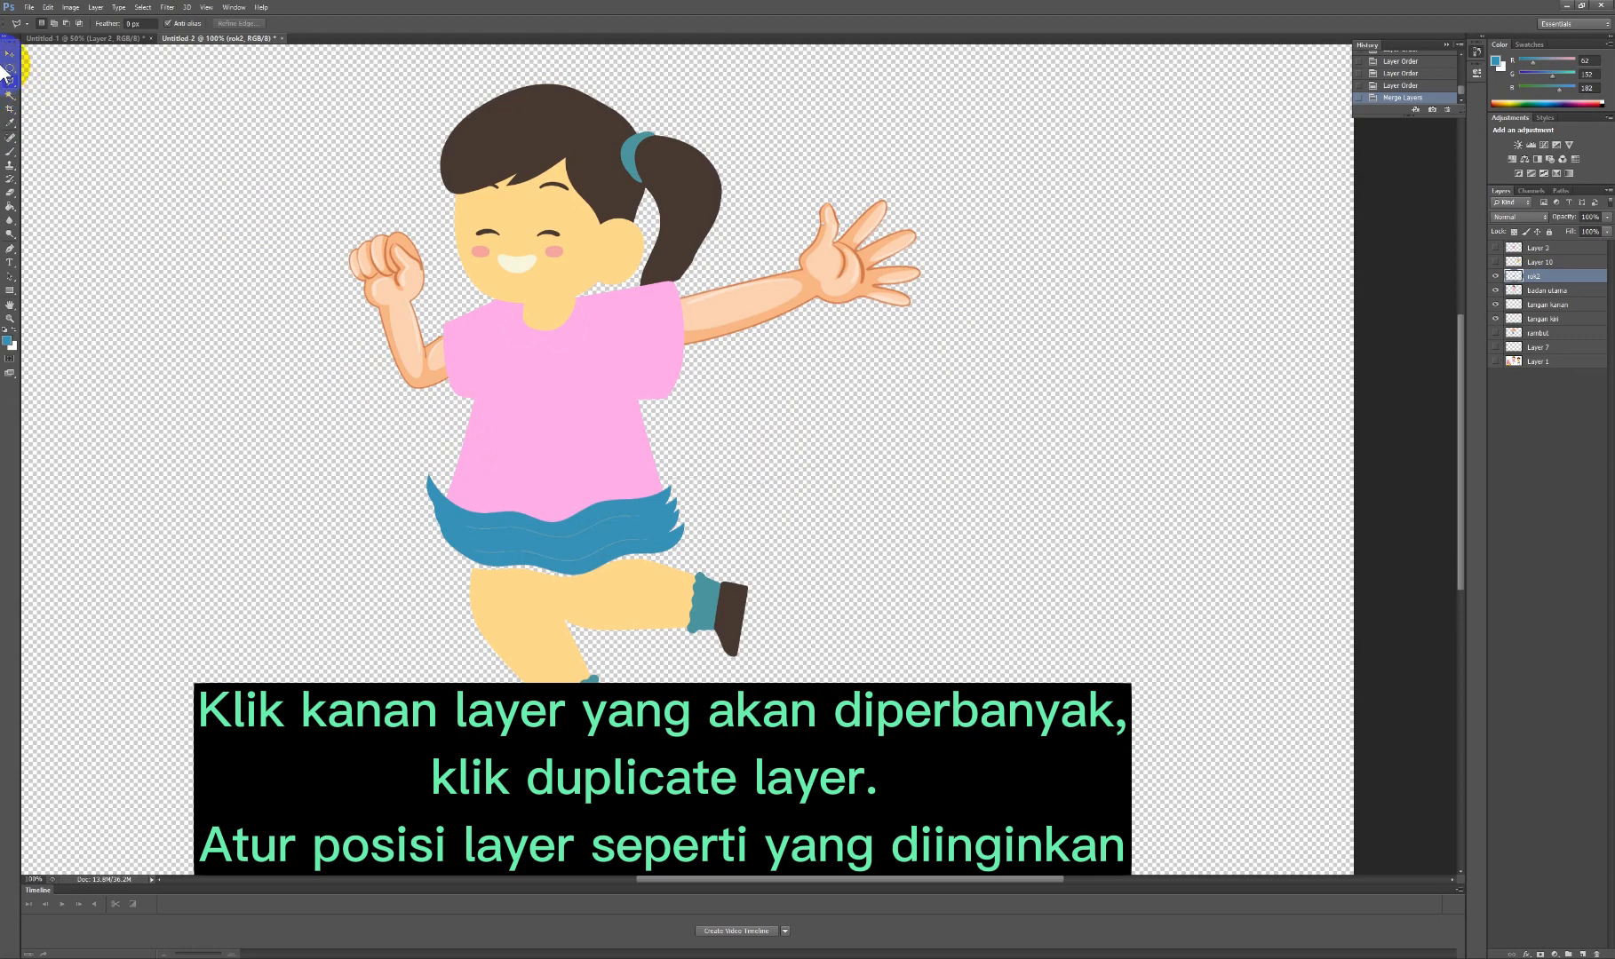
Outline the pointed overhang at the blue skirt's left end with the Polygonal Lasso and delete it.
left_click(10, 318)
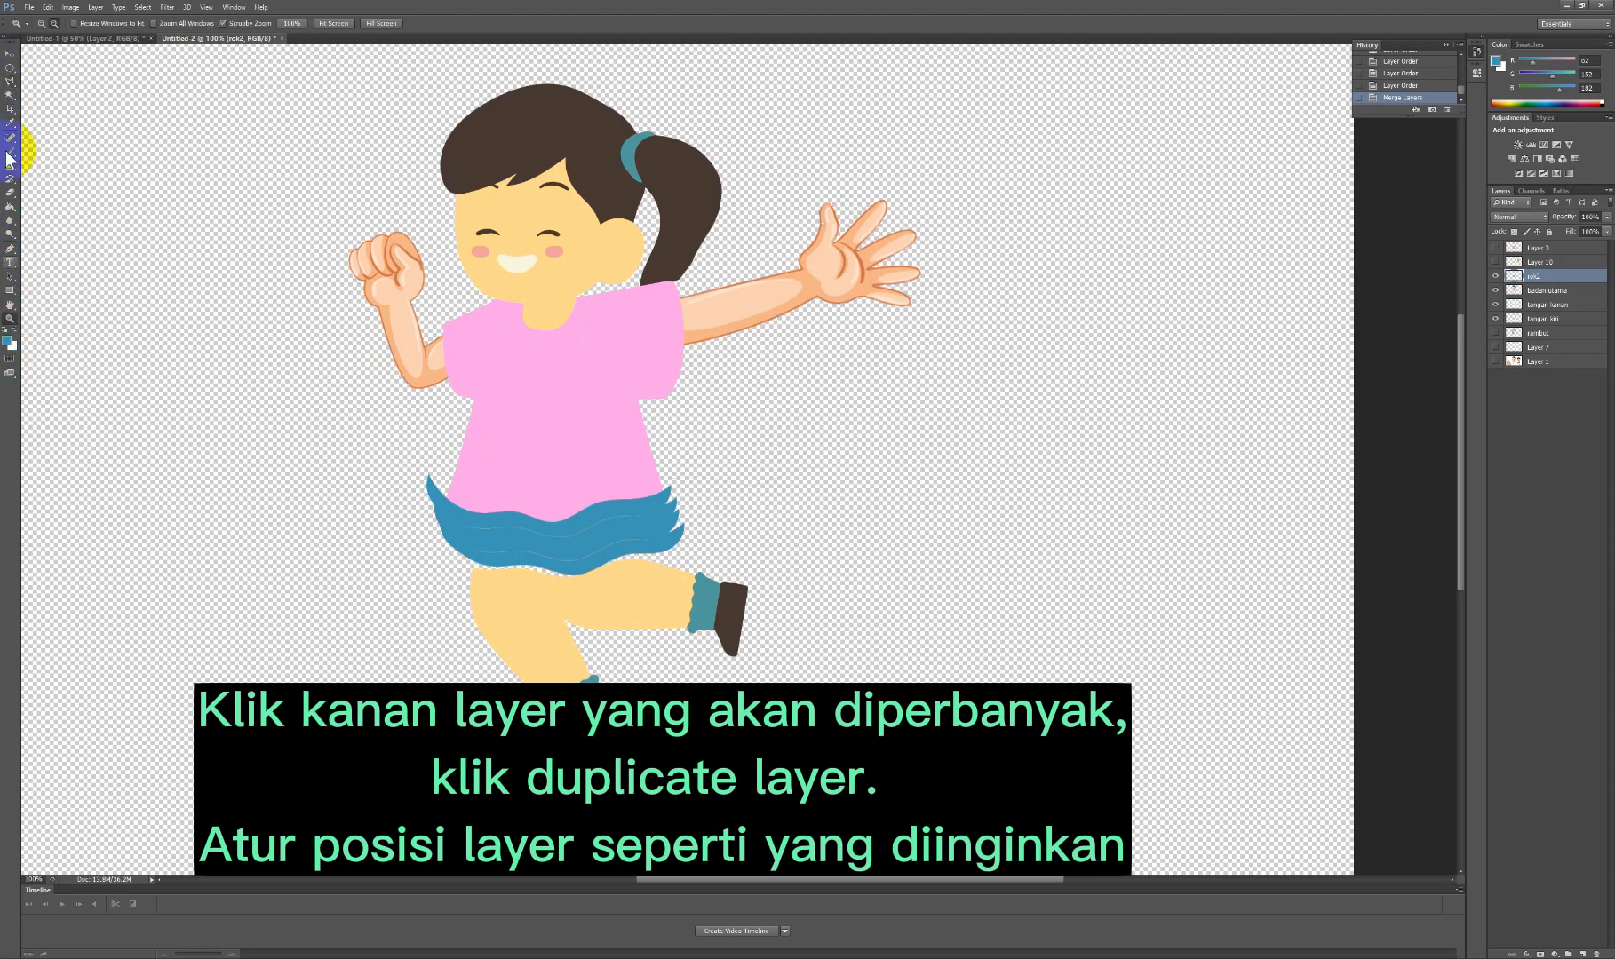
left_click(650, 530)
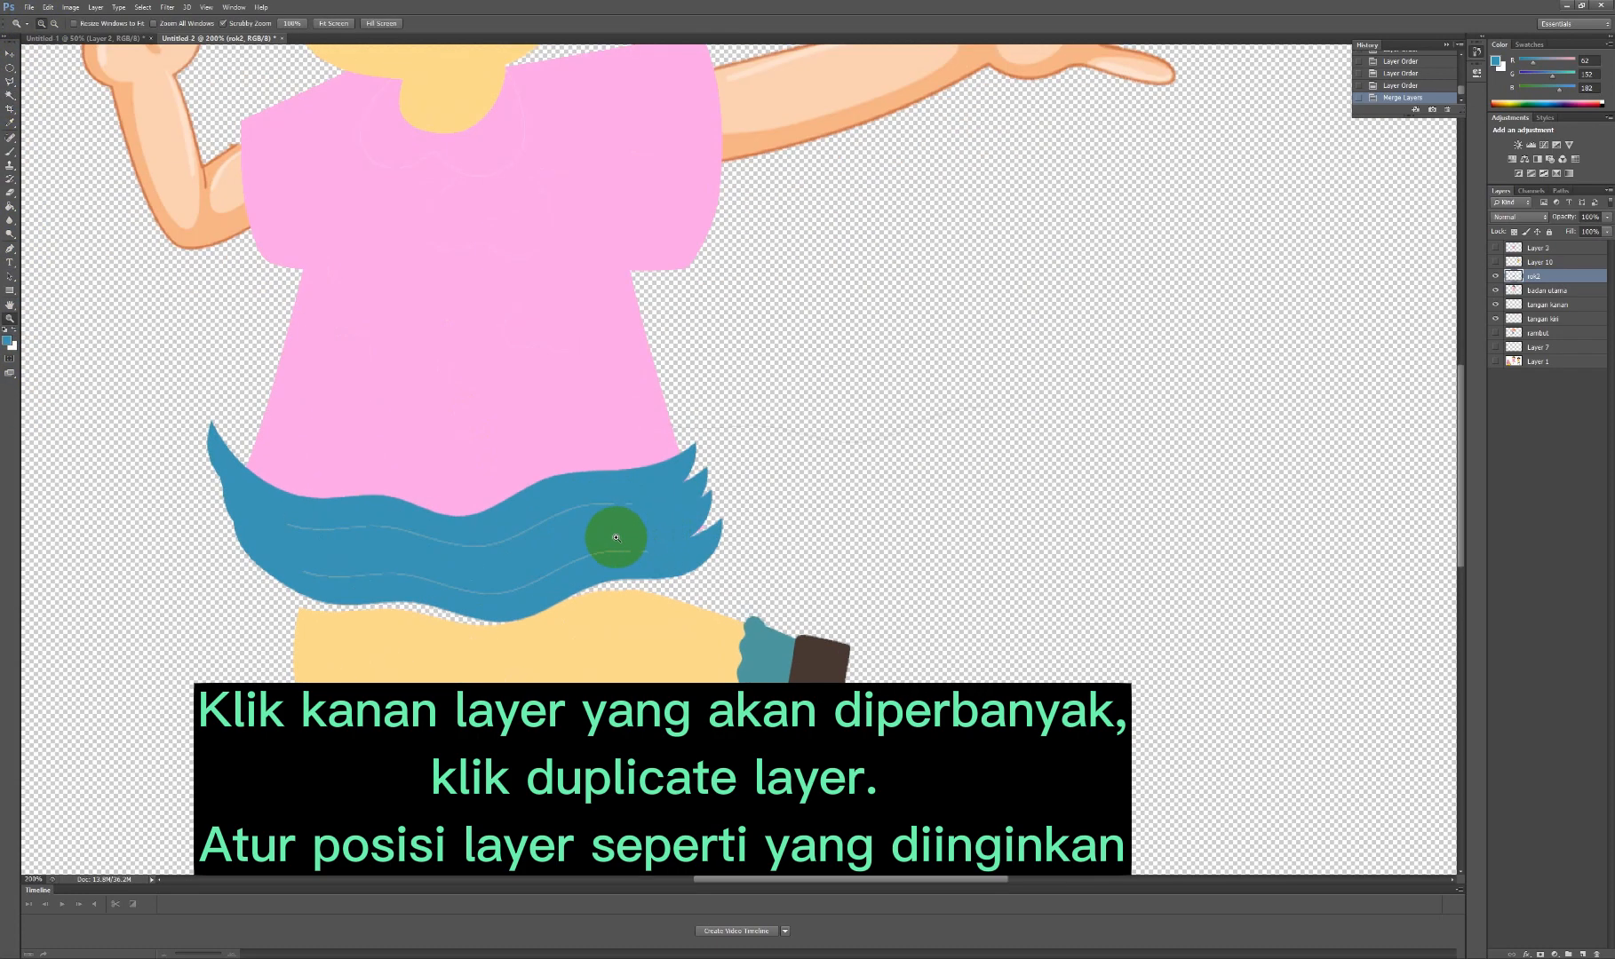
left_click(10, 81)
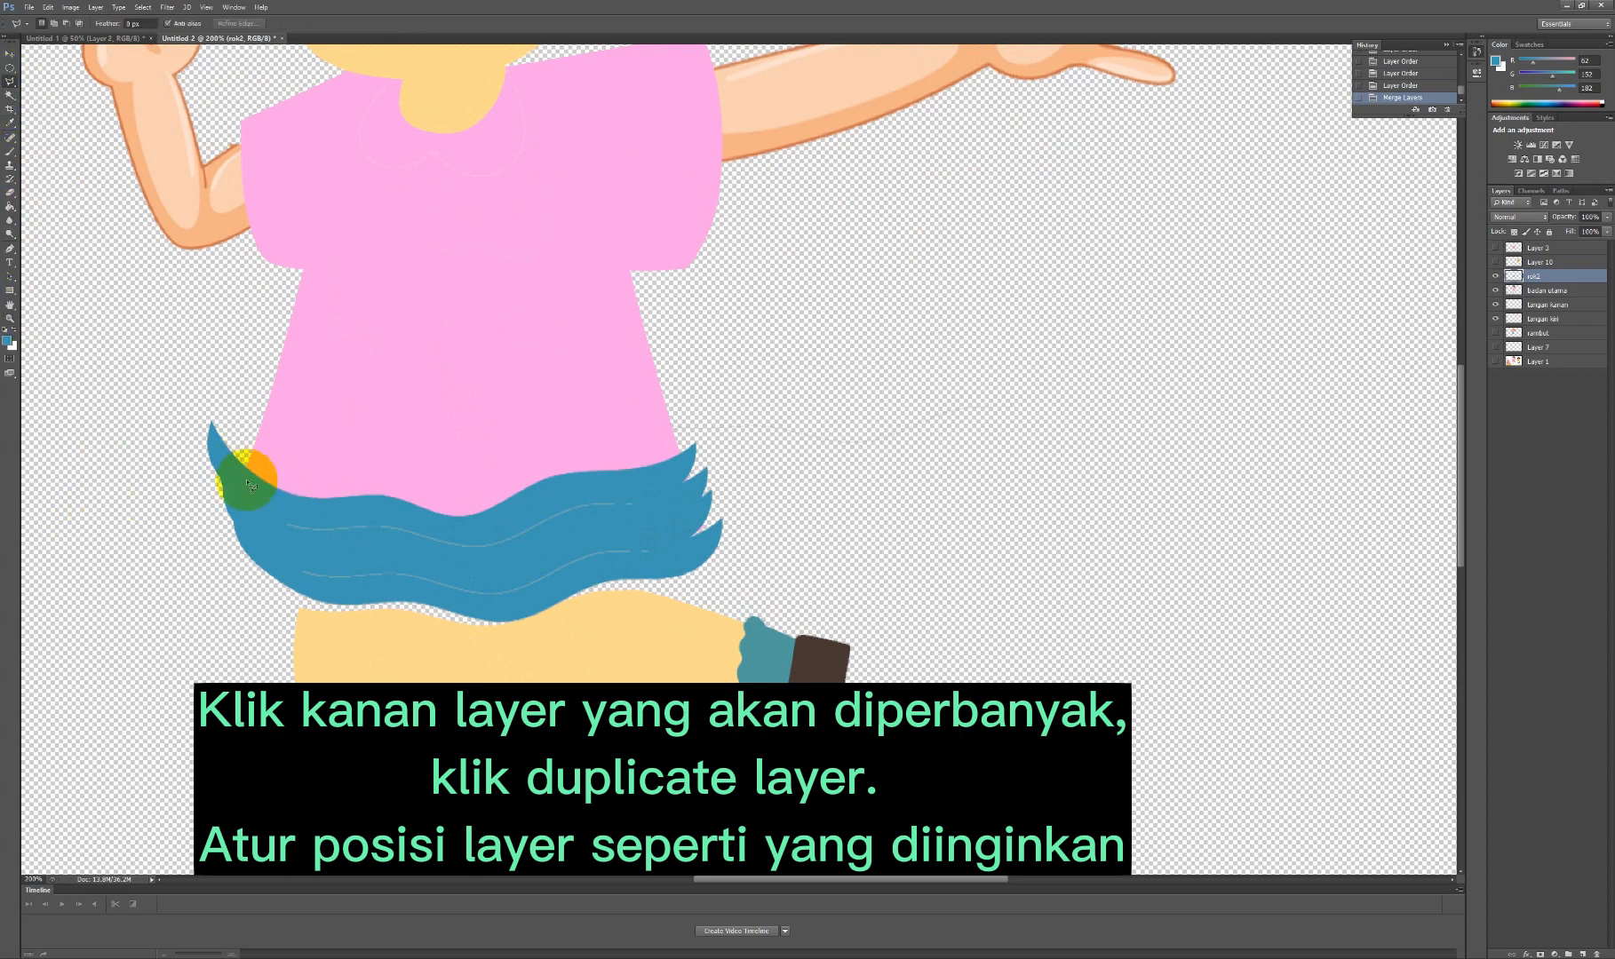
left_click(233, 532)
left_click(251, 461)
left_click(218, 366)
left_click(158, 530)
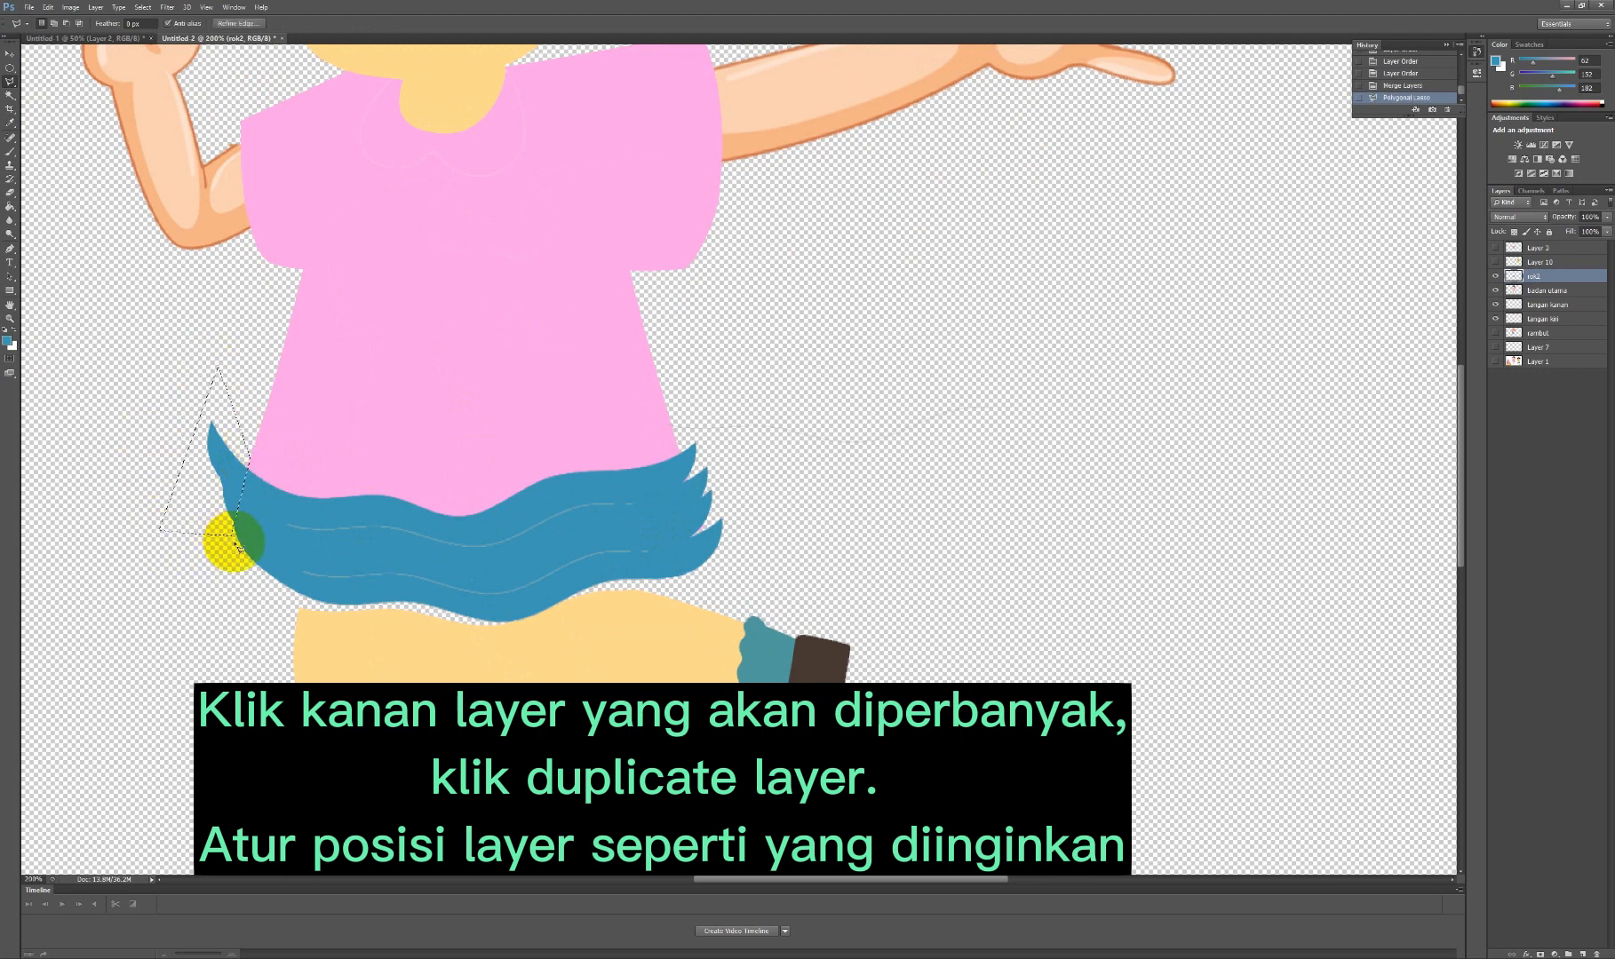
key("Delete")
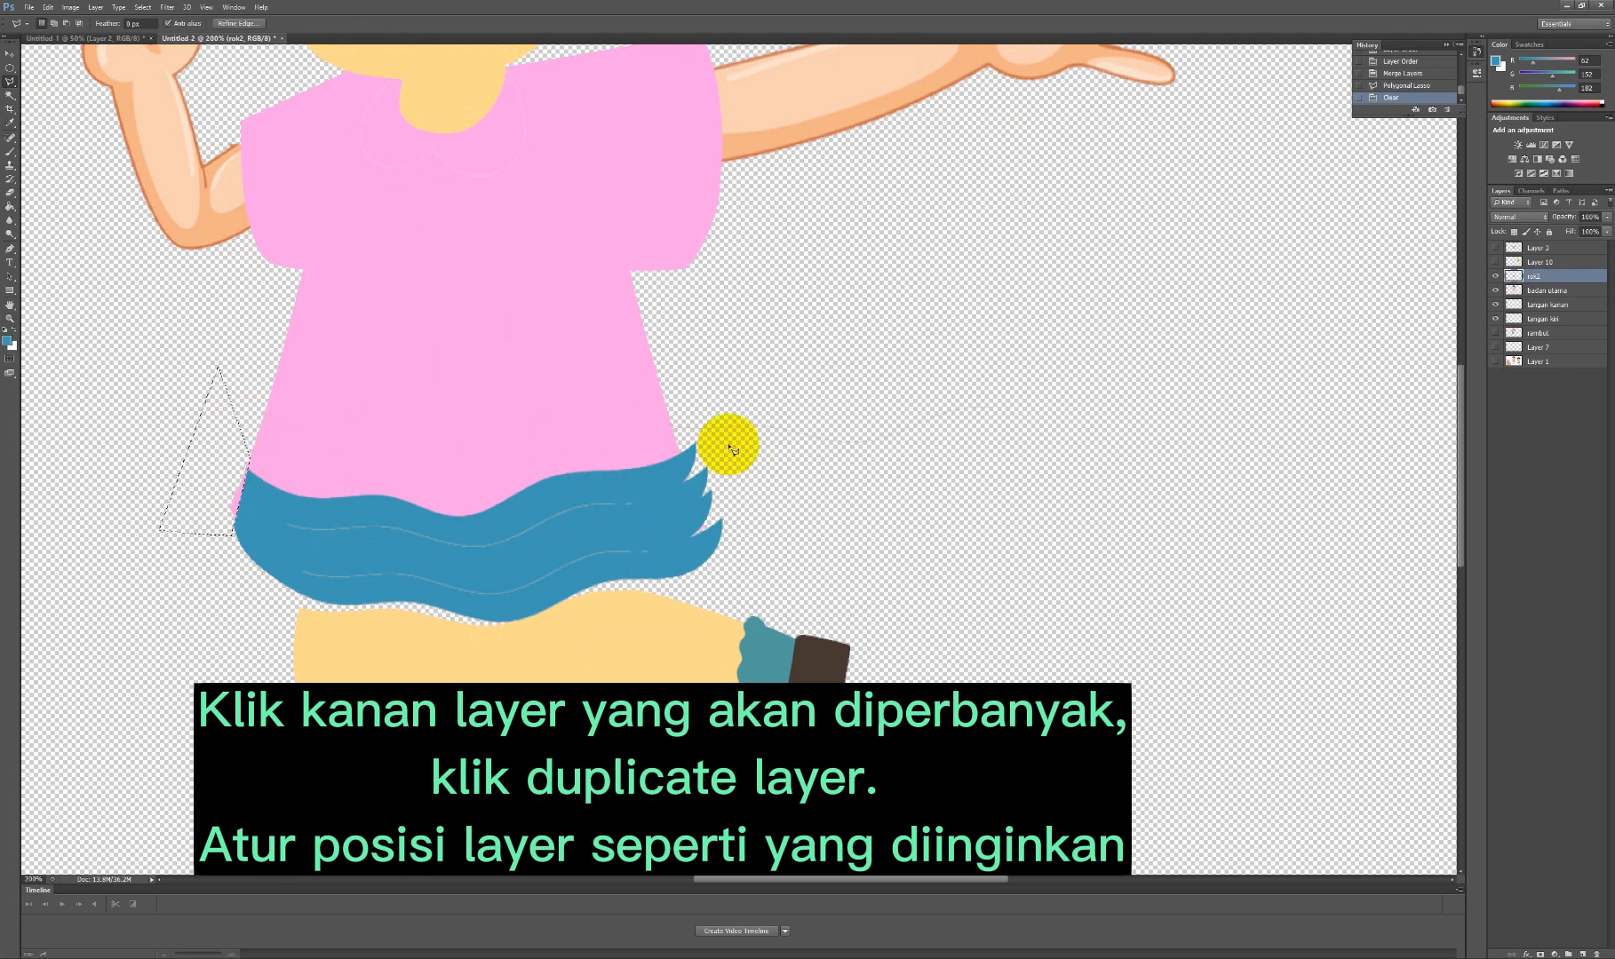
Outline the jagged tips at the blue skirt's right end along the dress's slanted side and delete them.
left_click(680, 446)
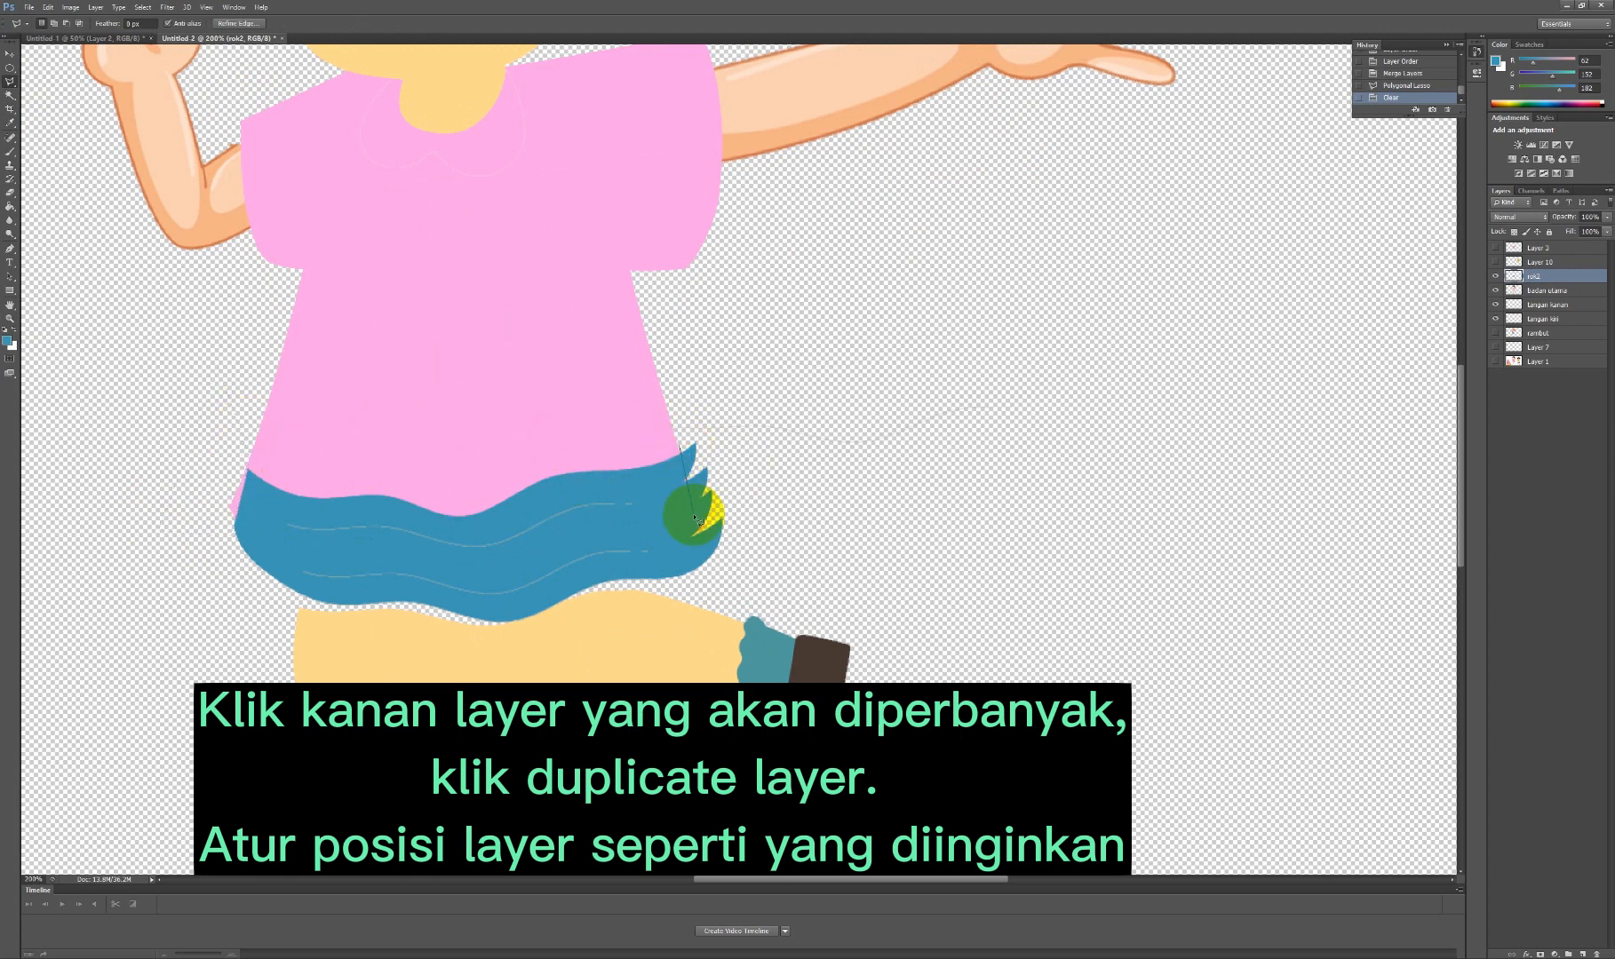
left_click(713, 565)
left_click(806, 561)
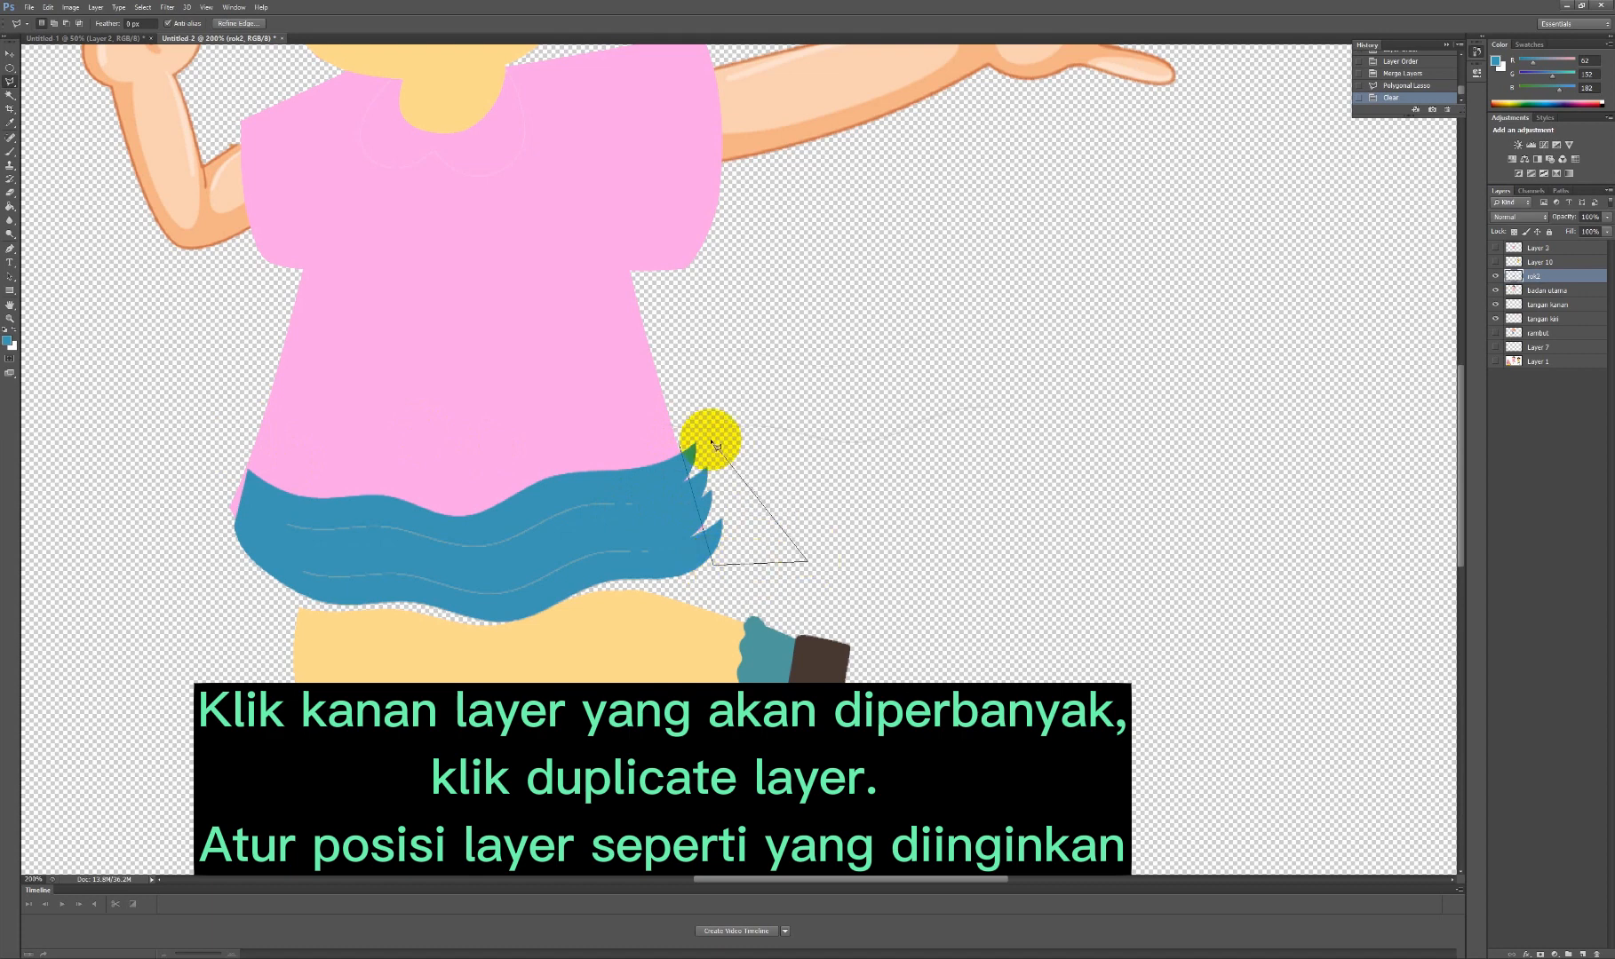
left_click(686, 451)
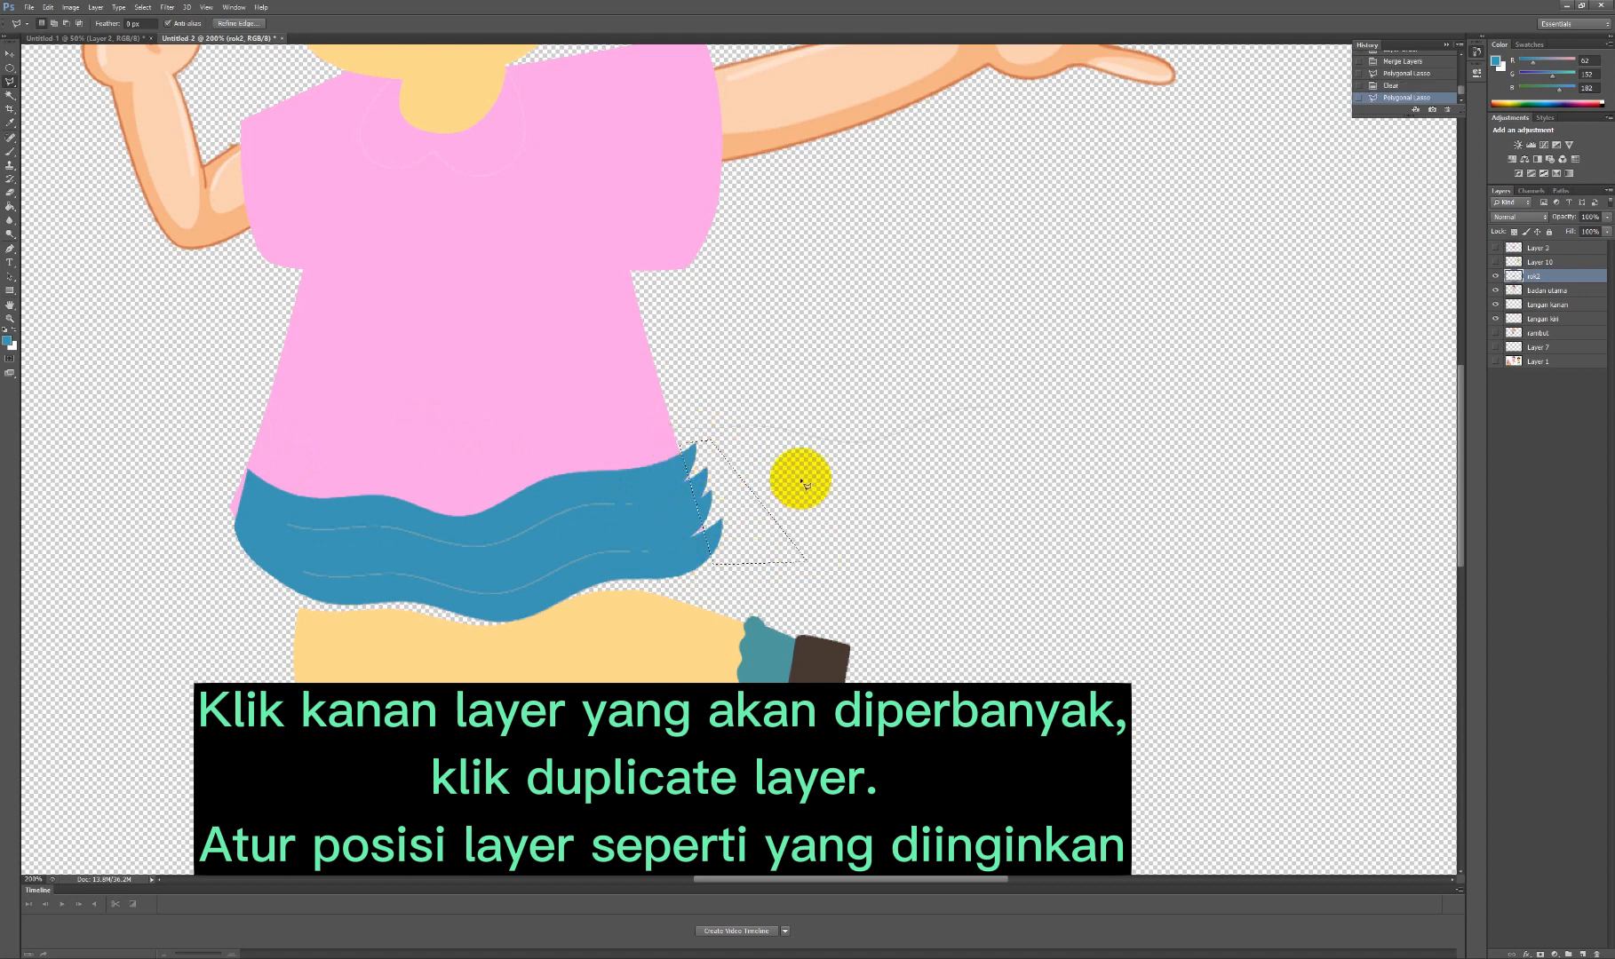
key("Delete")
Outline a four-sided area beside the dress's lower right edge, clear it on the "rok2" layer, and deselect.
left_click(668, 393)
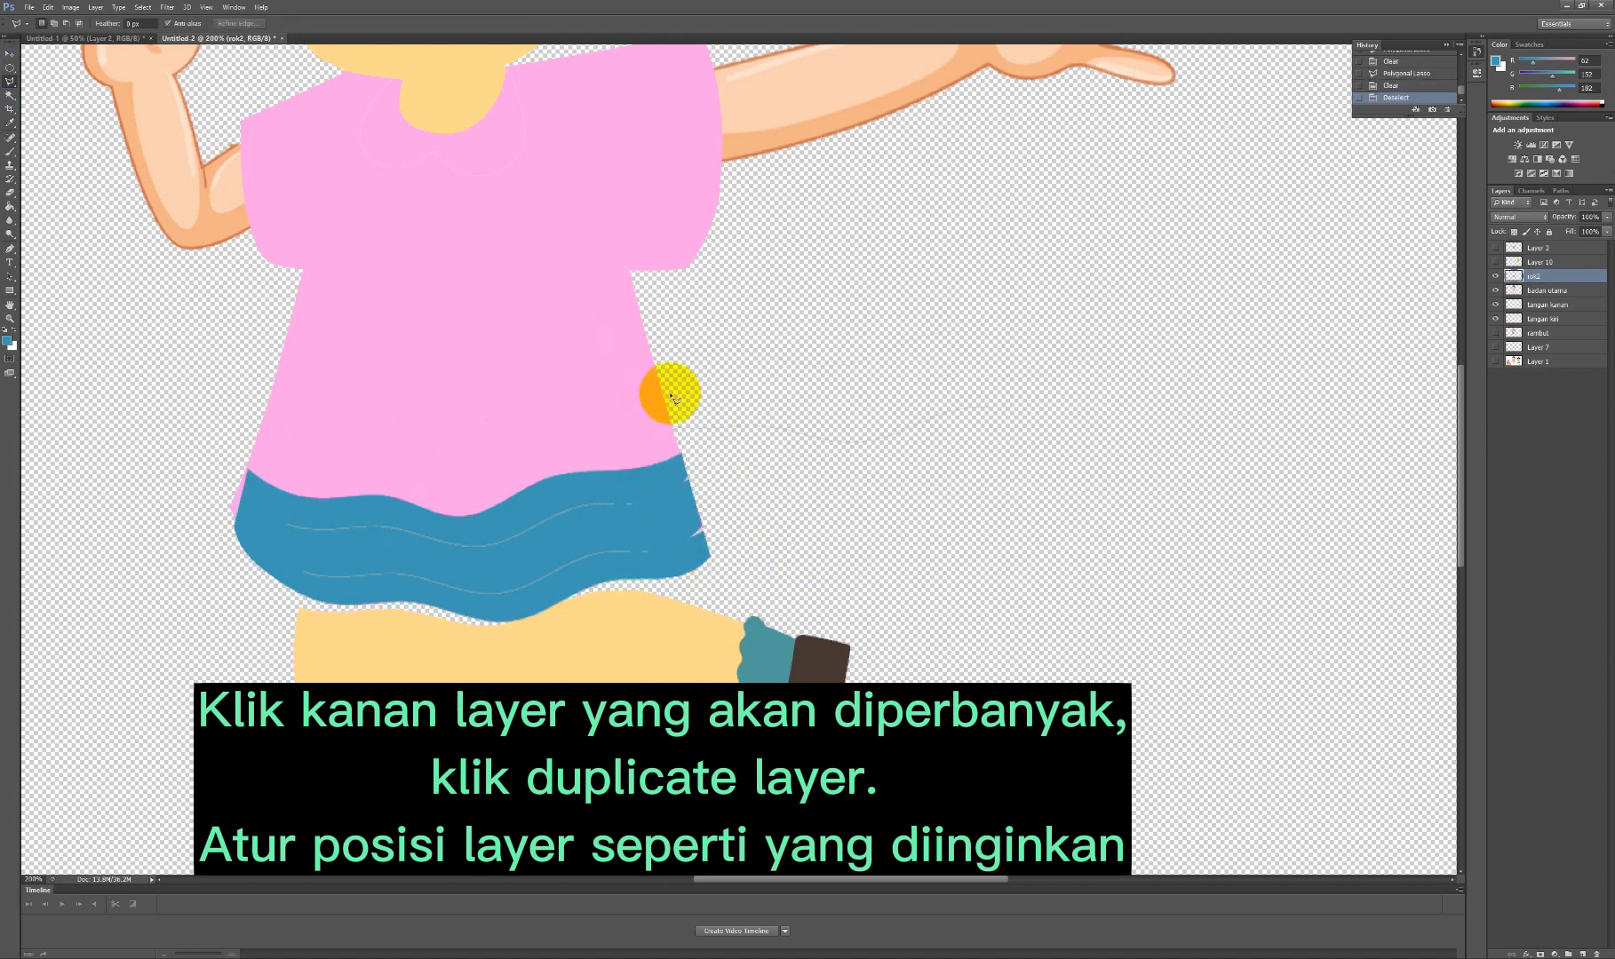
left_click(708, 496)
left_click(1139, 412)
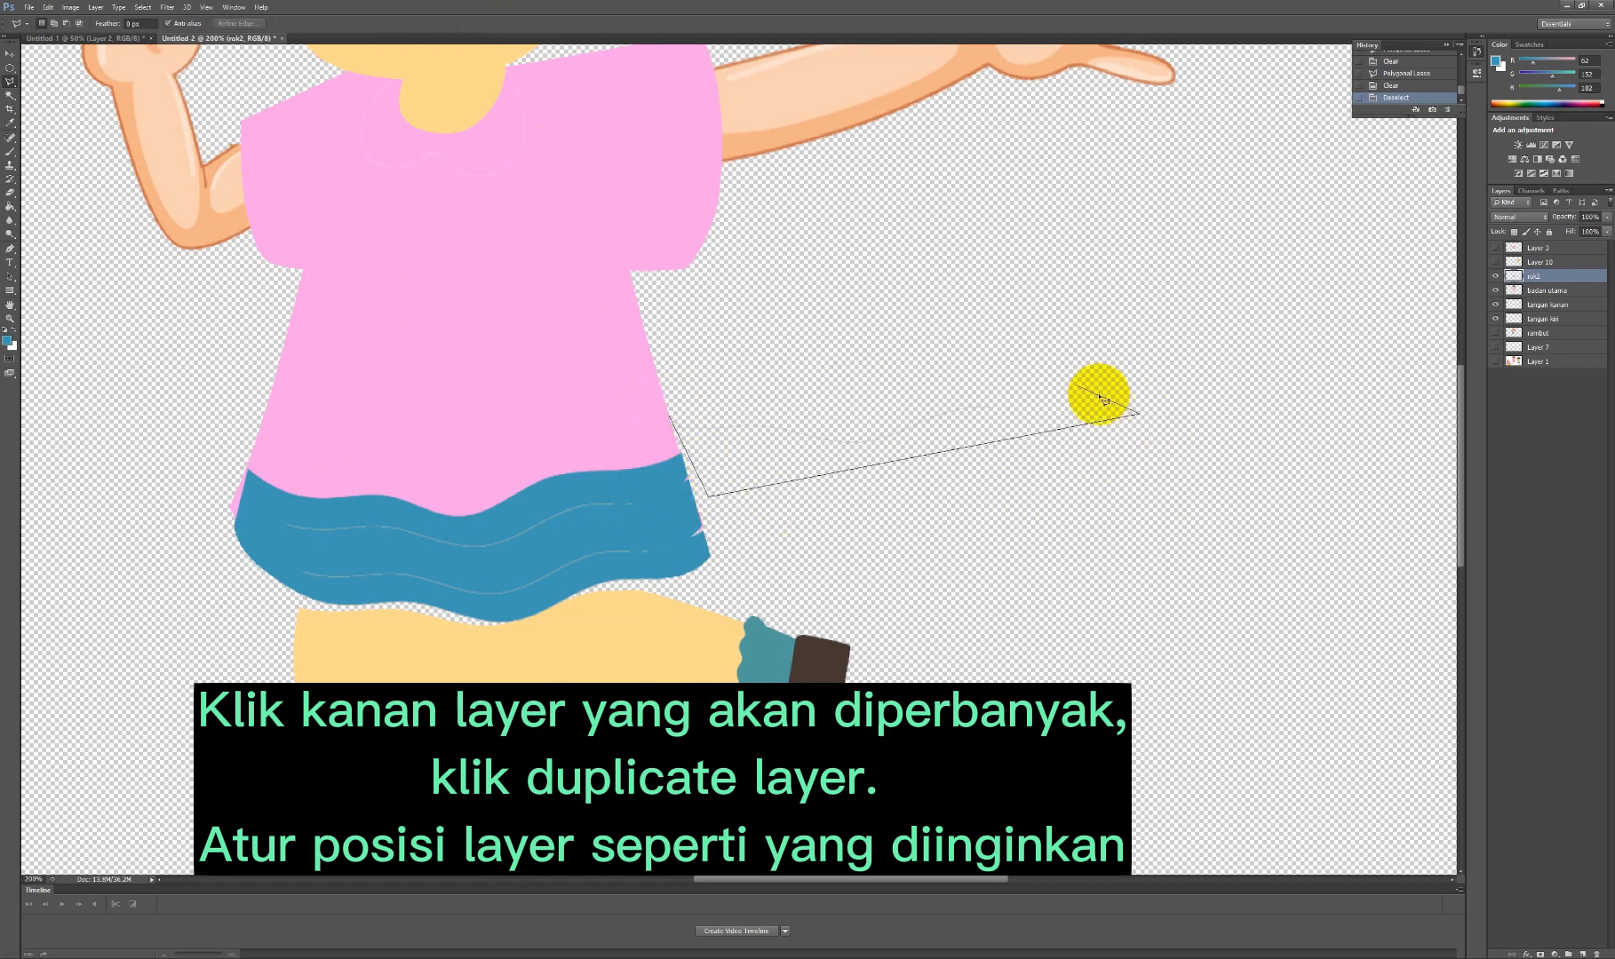
left_click(770, 360)
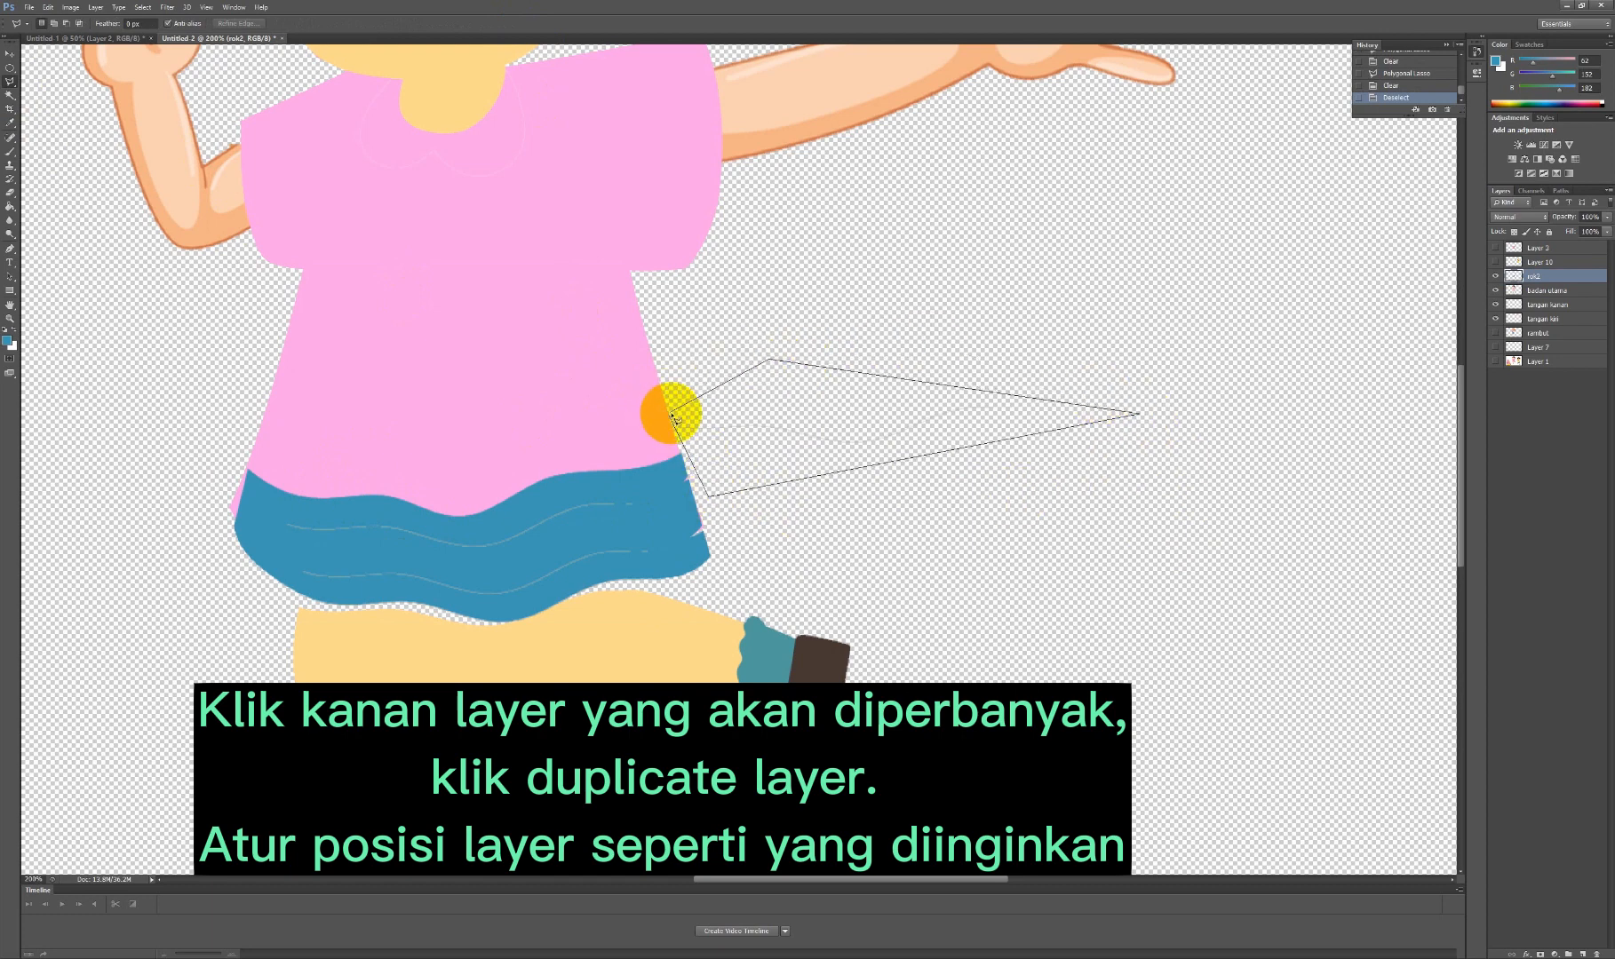
left_click(673, 417)
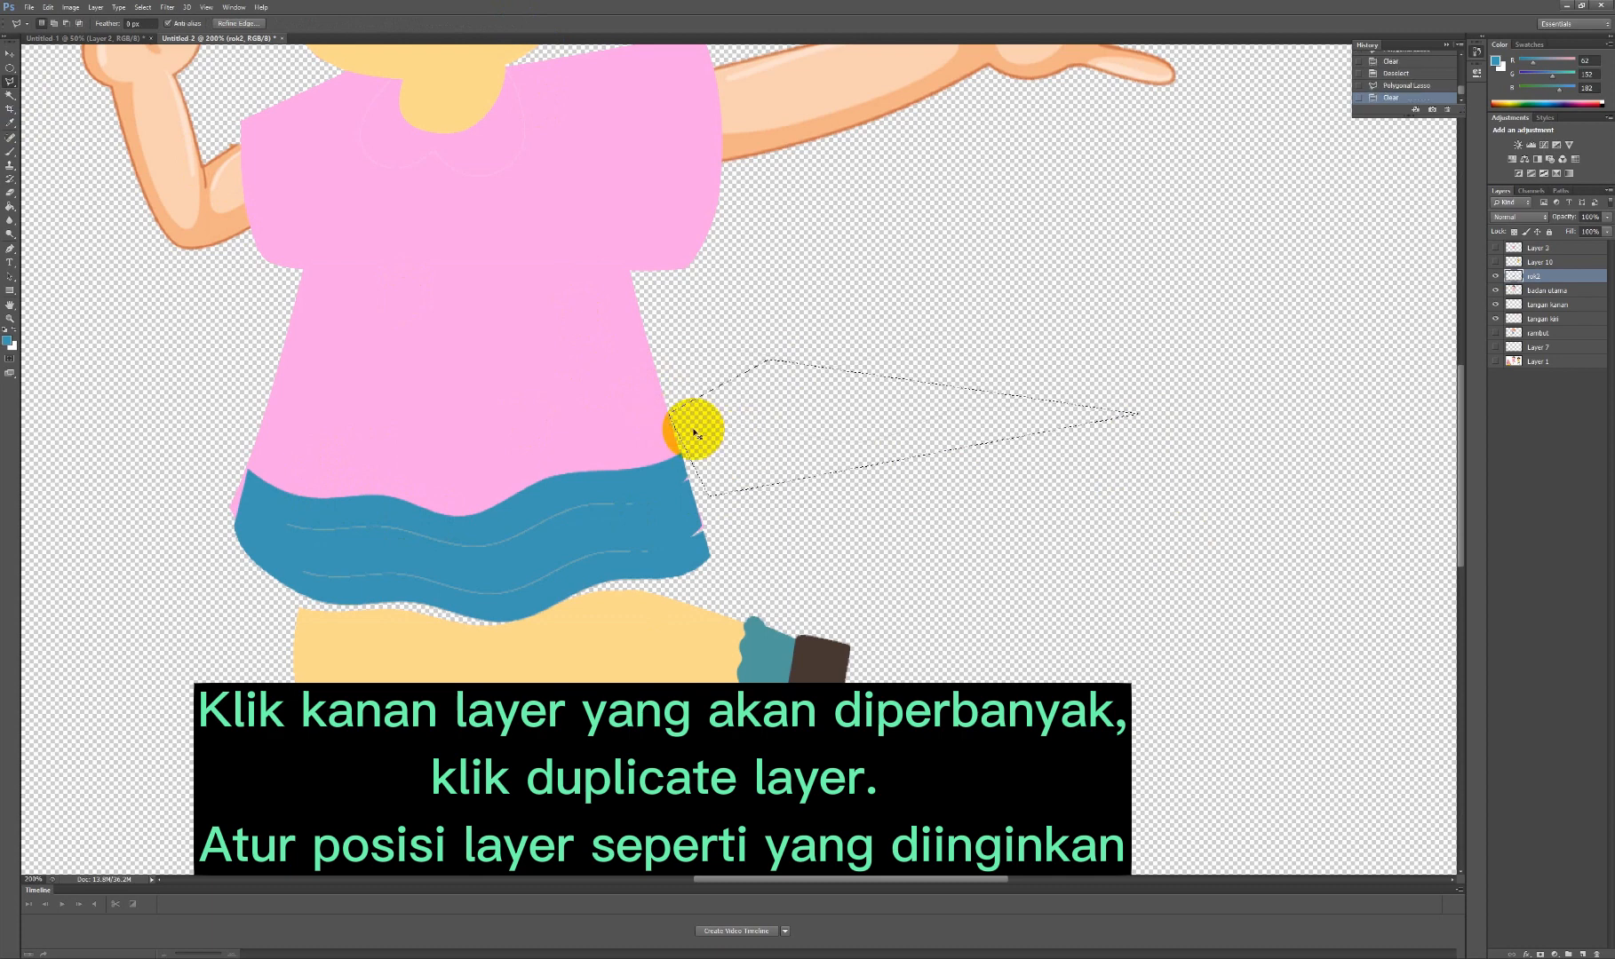
key("ctrl+d")
Outline the inside of the blue skirt with the Polygonal Lasso, enclosing the thin gap lines between the merged strips.
left_click(240, 484)
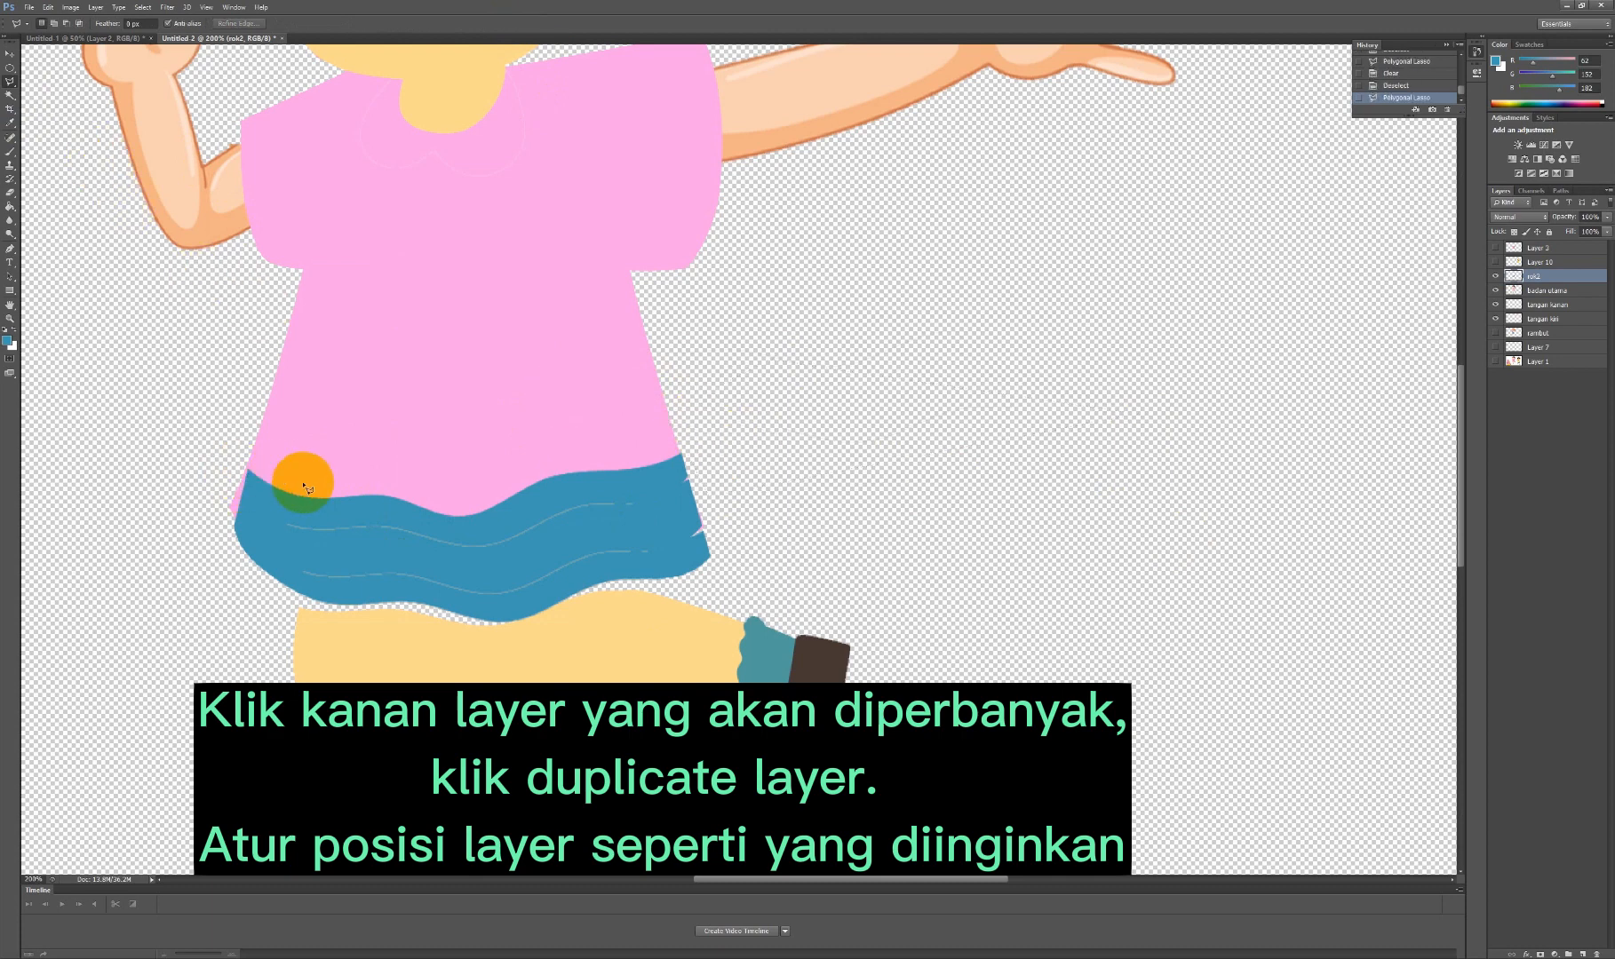
left_click(259, 486)
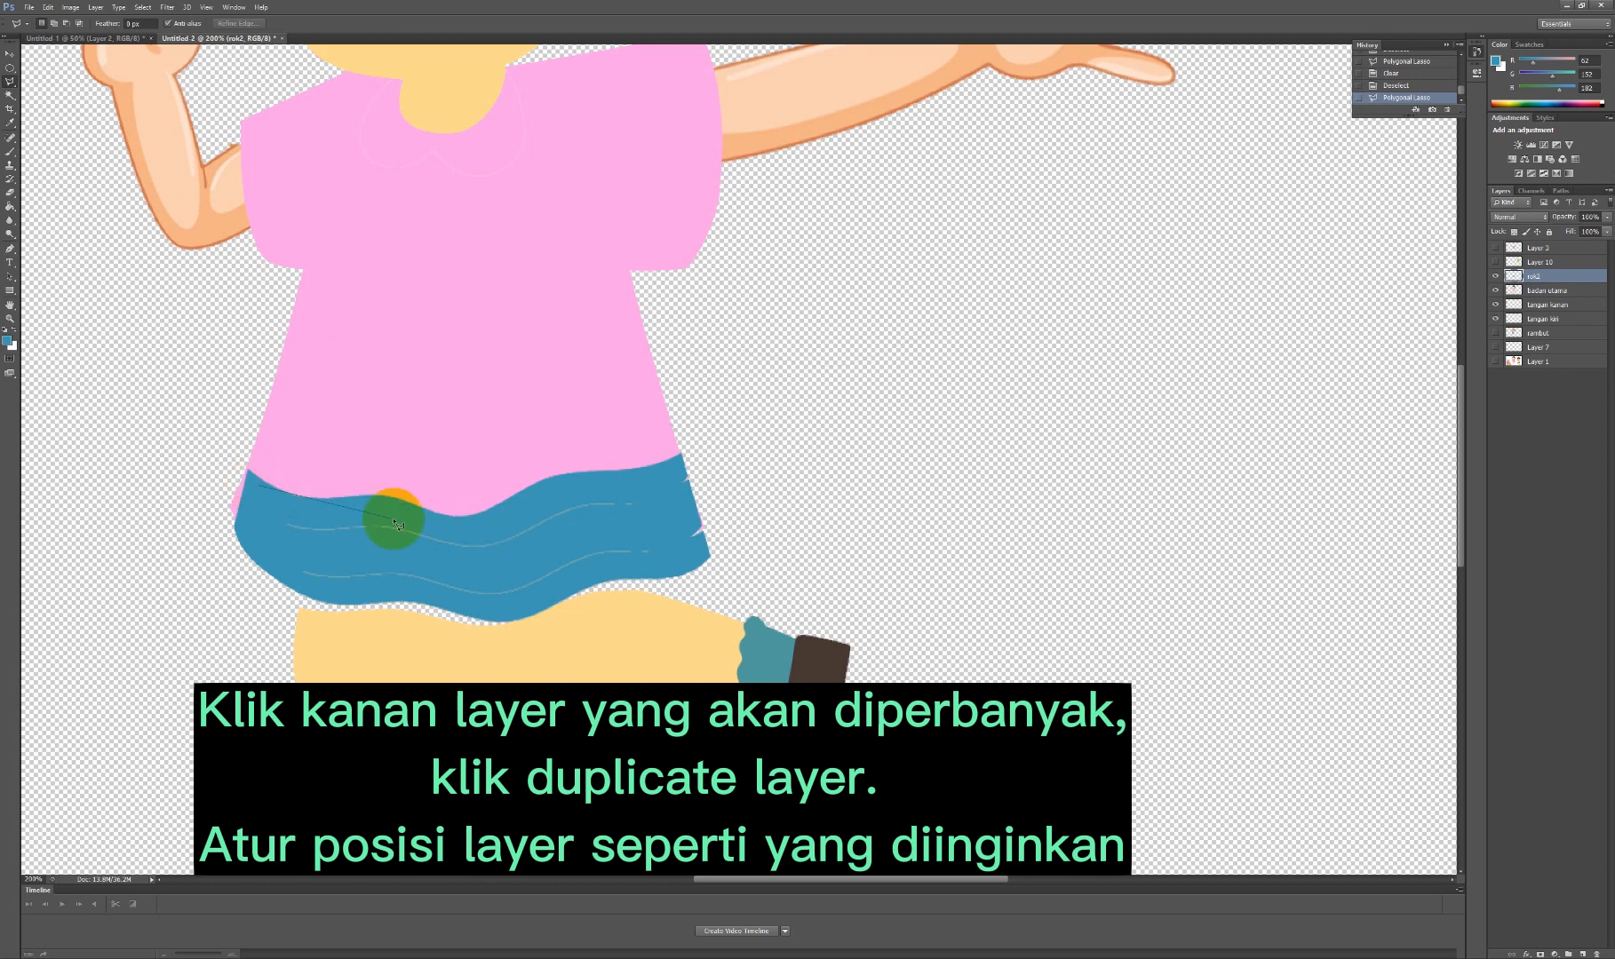
left_click(326, 507)
left_click(458, 516)
left_click(658, 477)
left_click(692, 480)
left_click(693, 533)
left_click(709, 558)
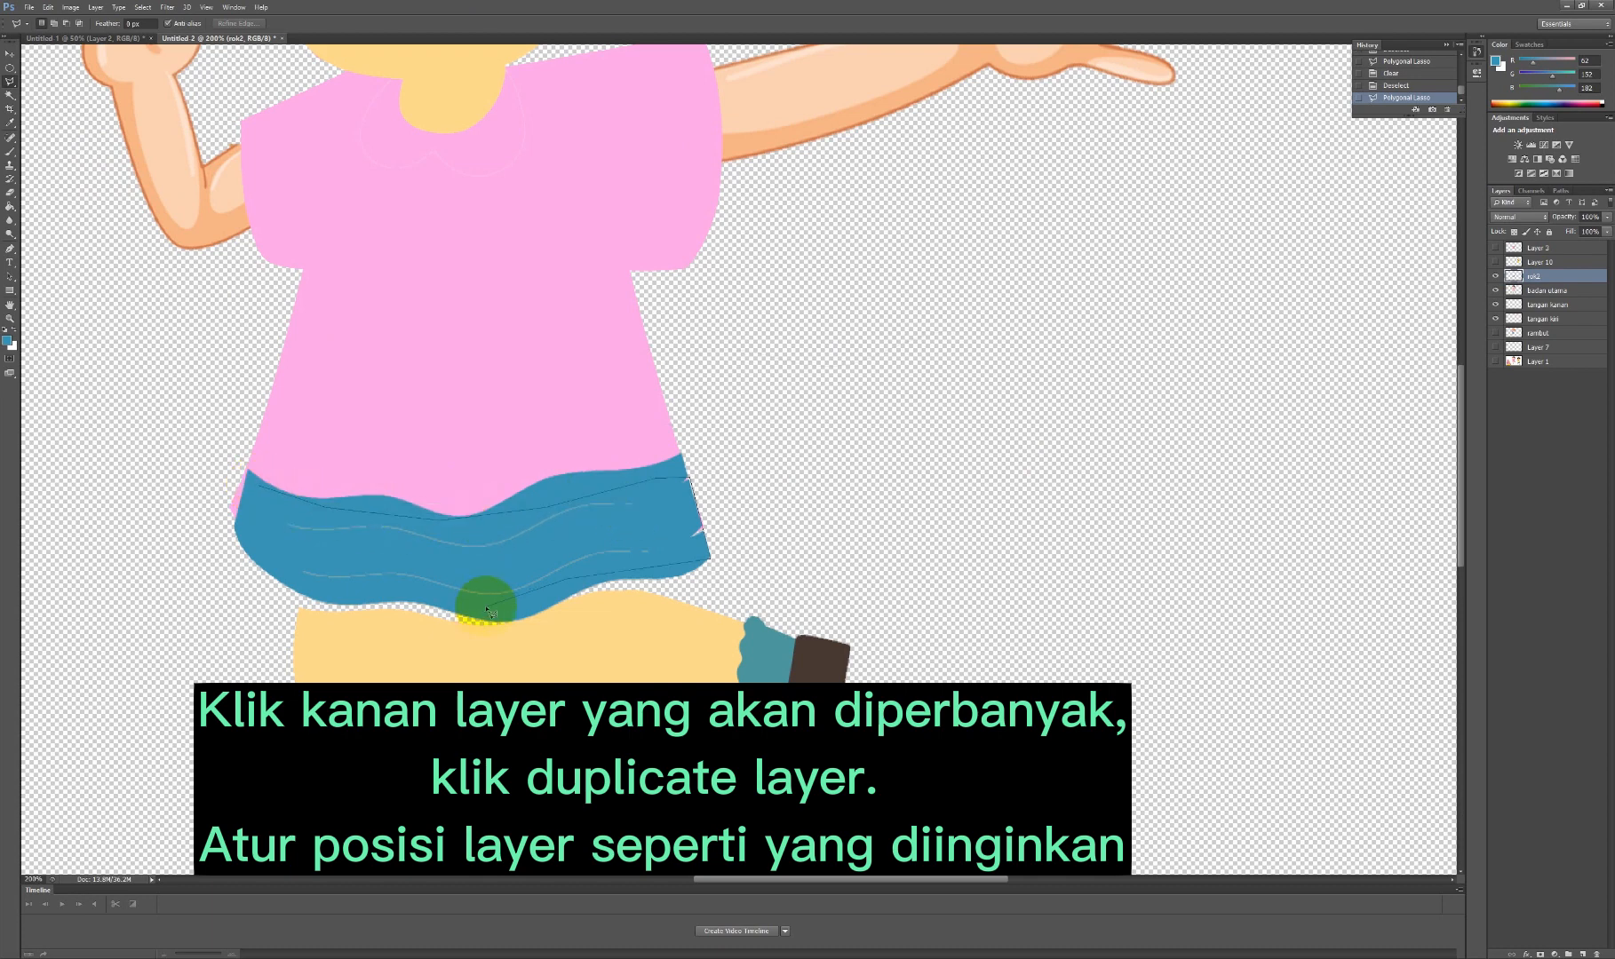
left_click(485, 607)
left_click(291, 578)
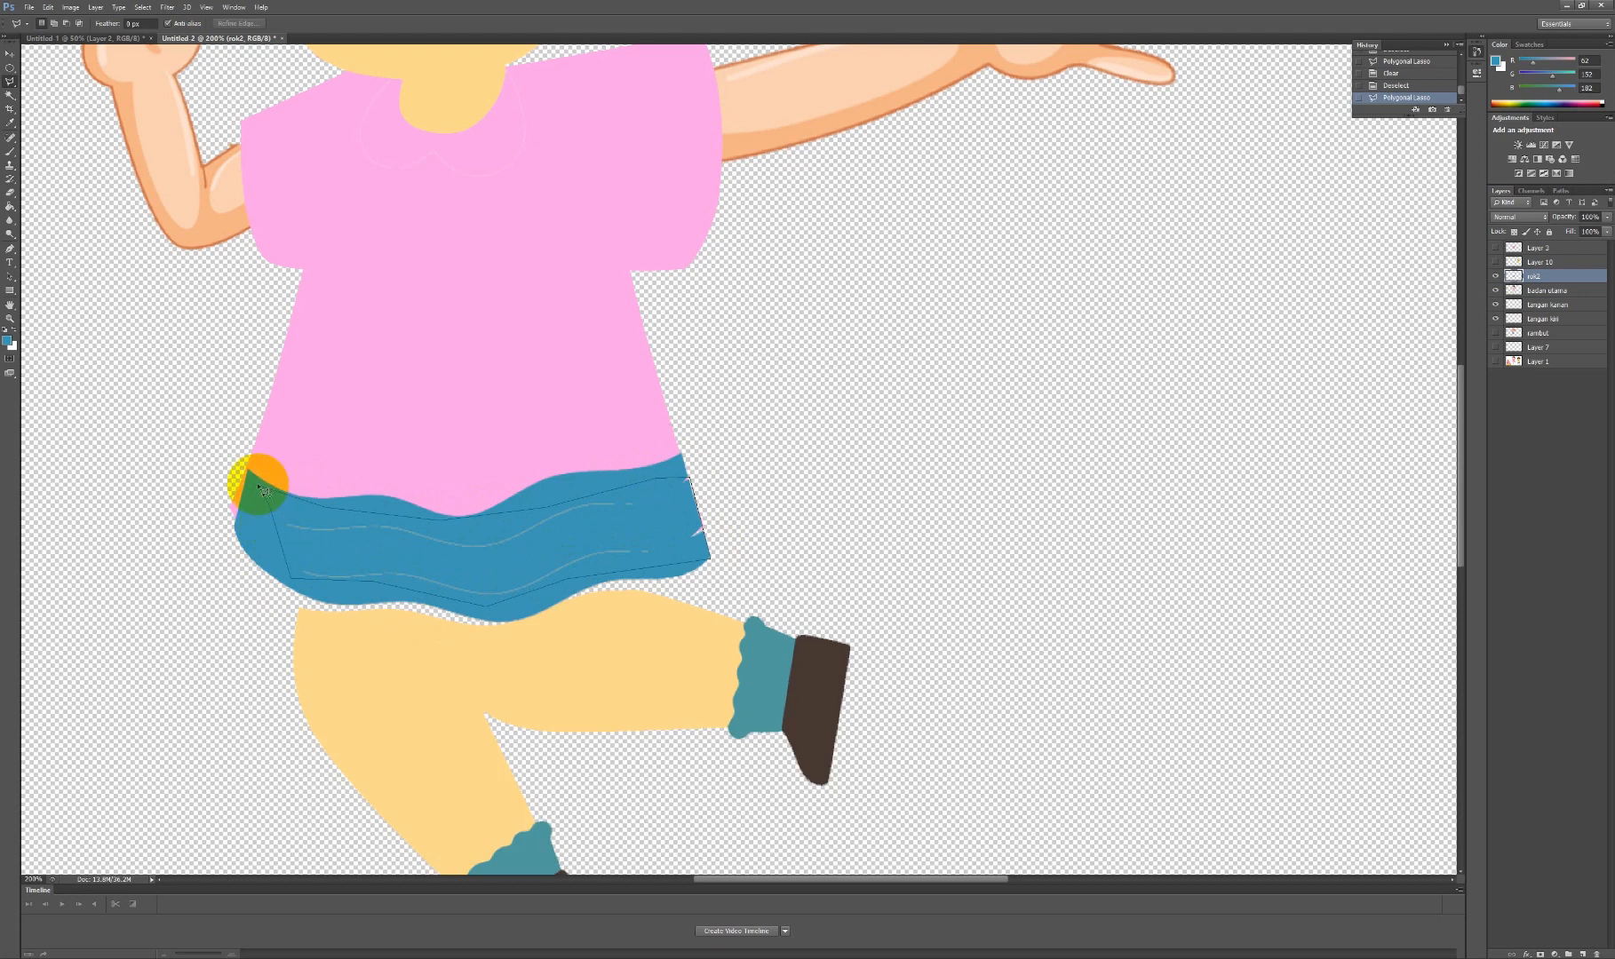
Sample the skirt's blue with the Eyedropper as the foreground colour.
left_click(9, 95)
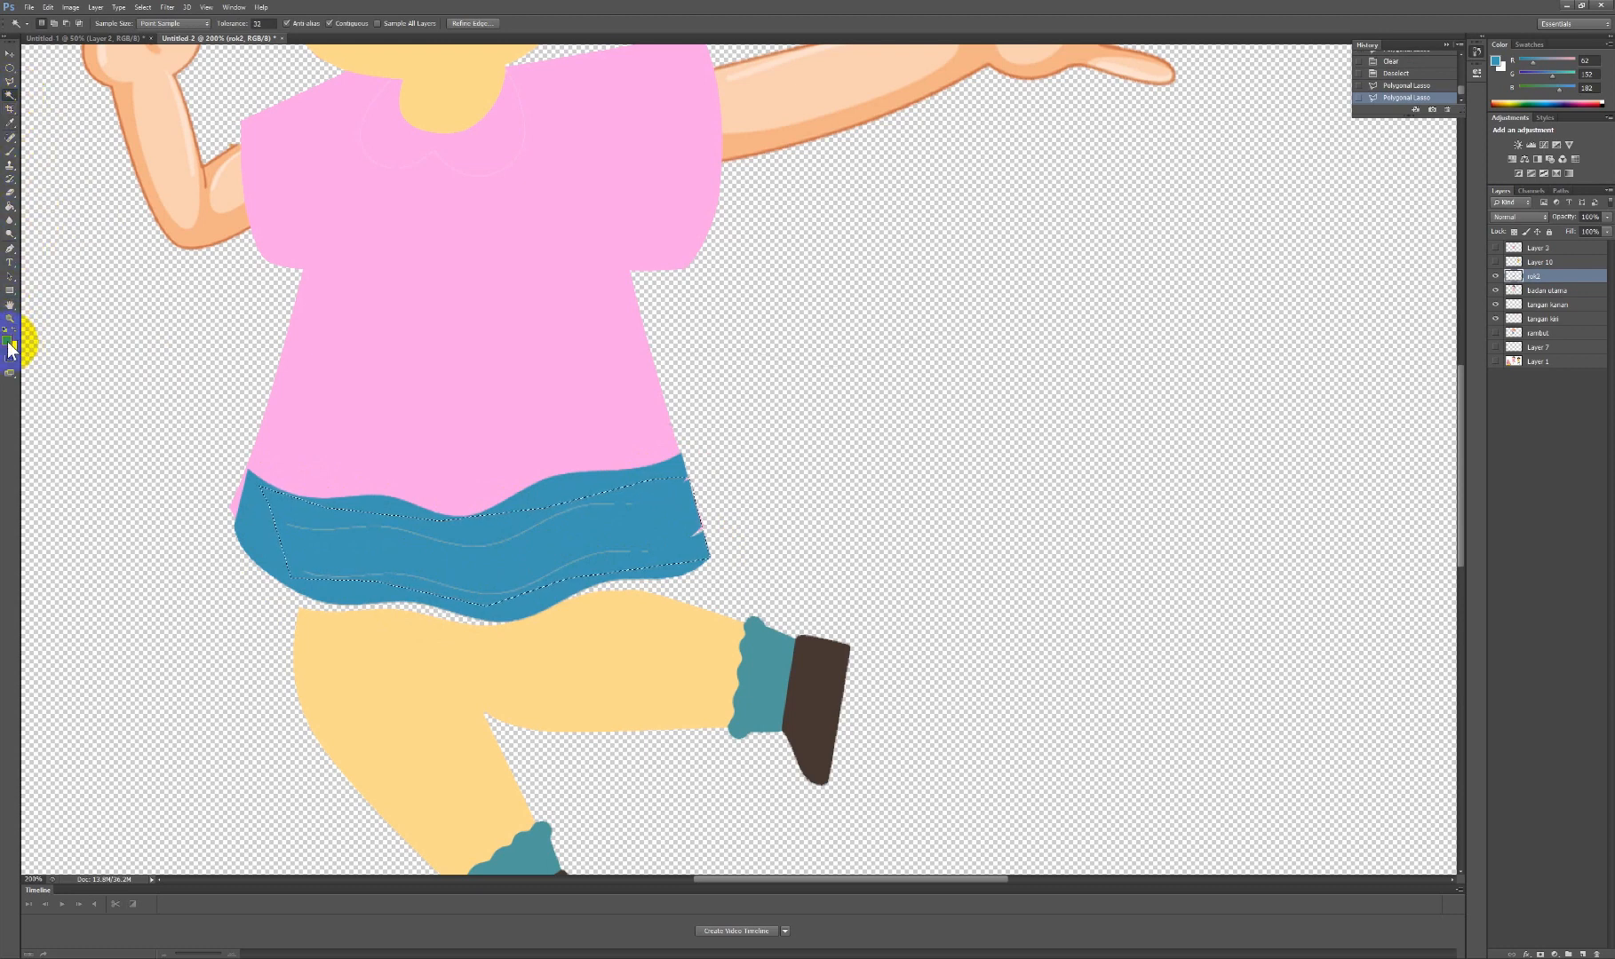
left_click(9, 122)
left_click(253, 476)
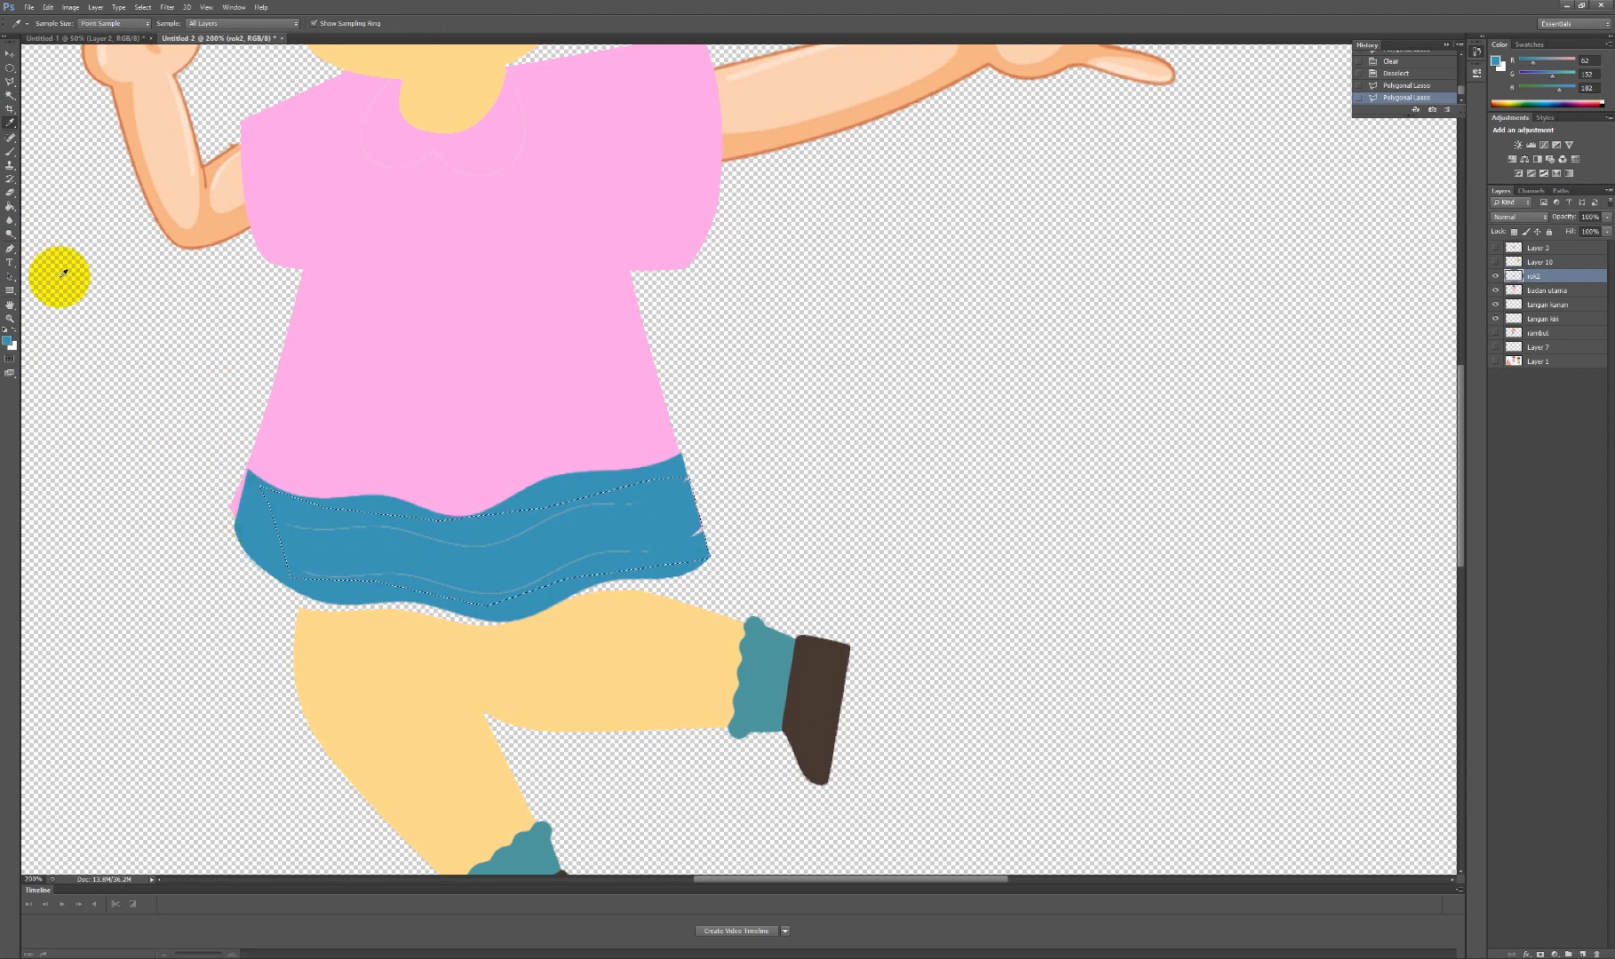
Fill the skirt's selected gap lines with the sampled blue, deselect, and stretch the skirt to about 101% width and 144% height.
left_click(10, 207)
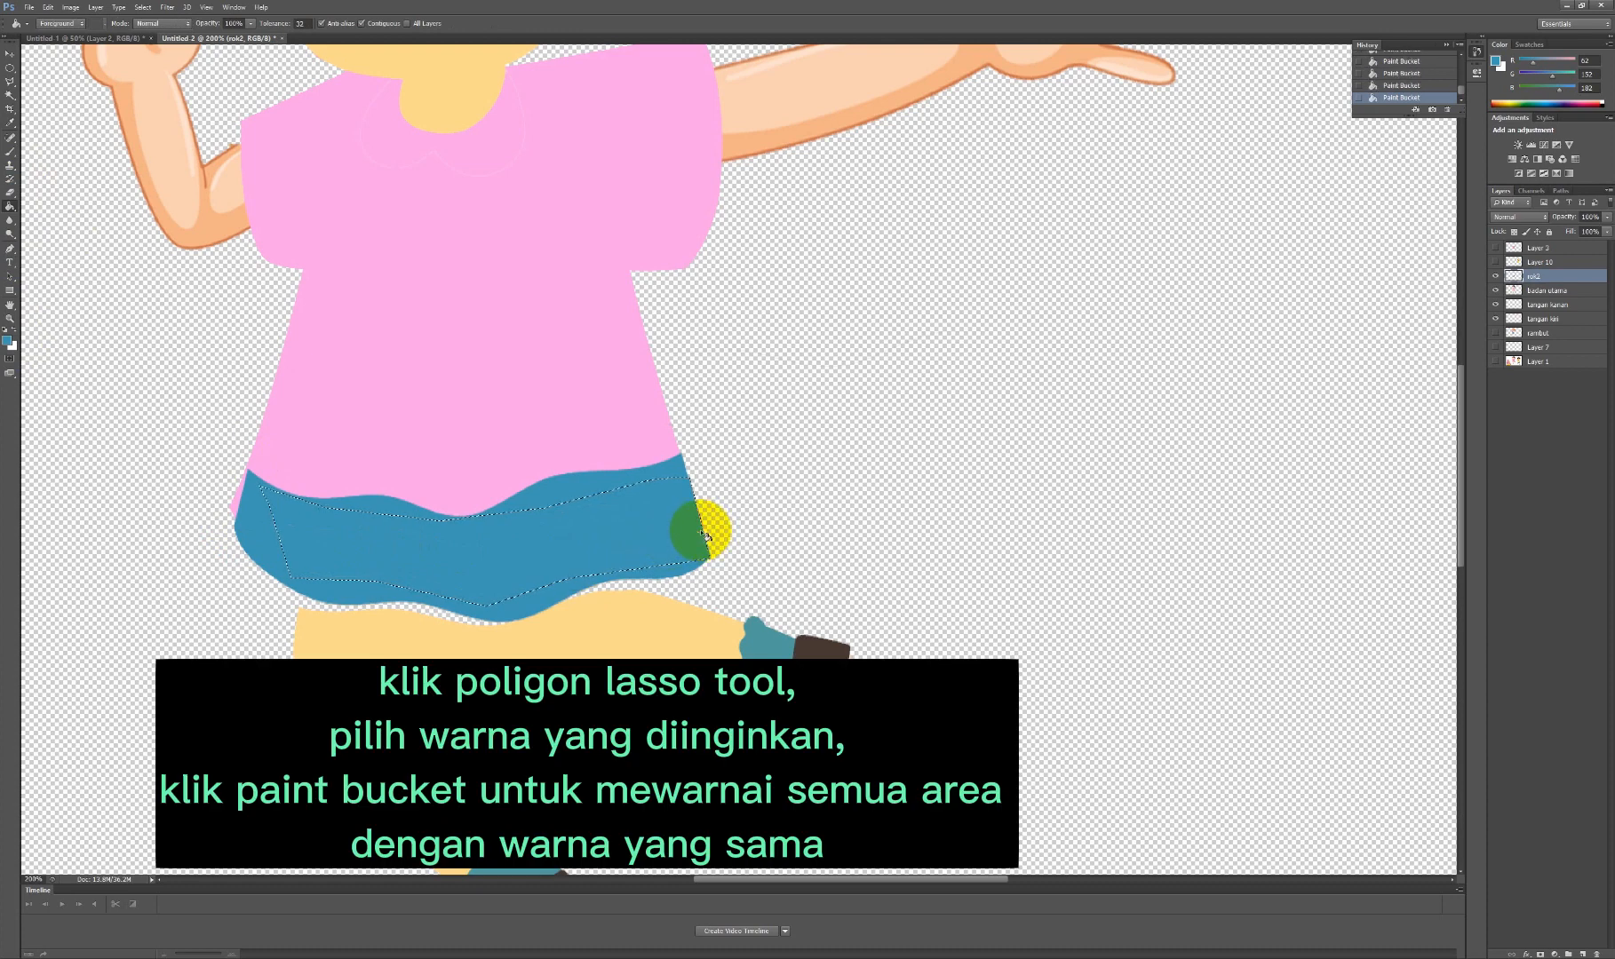
left_click(10, 53)
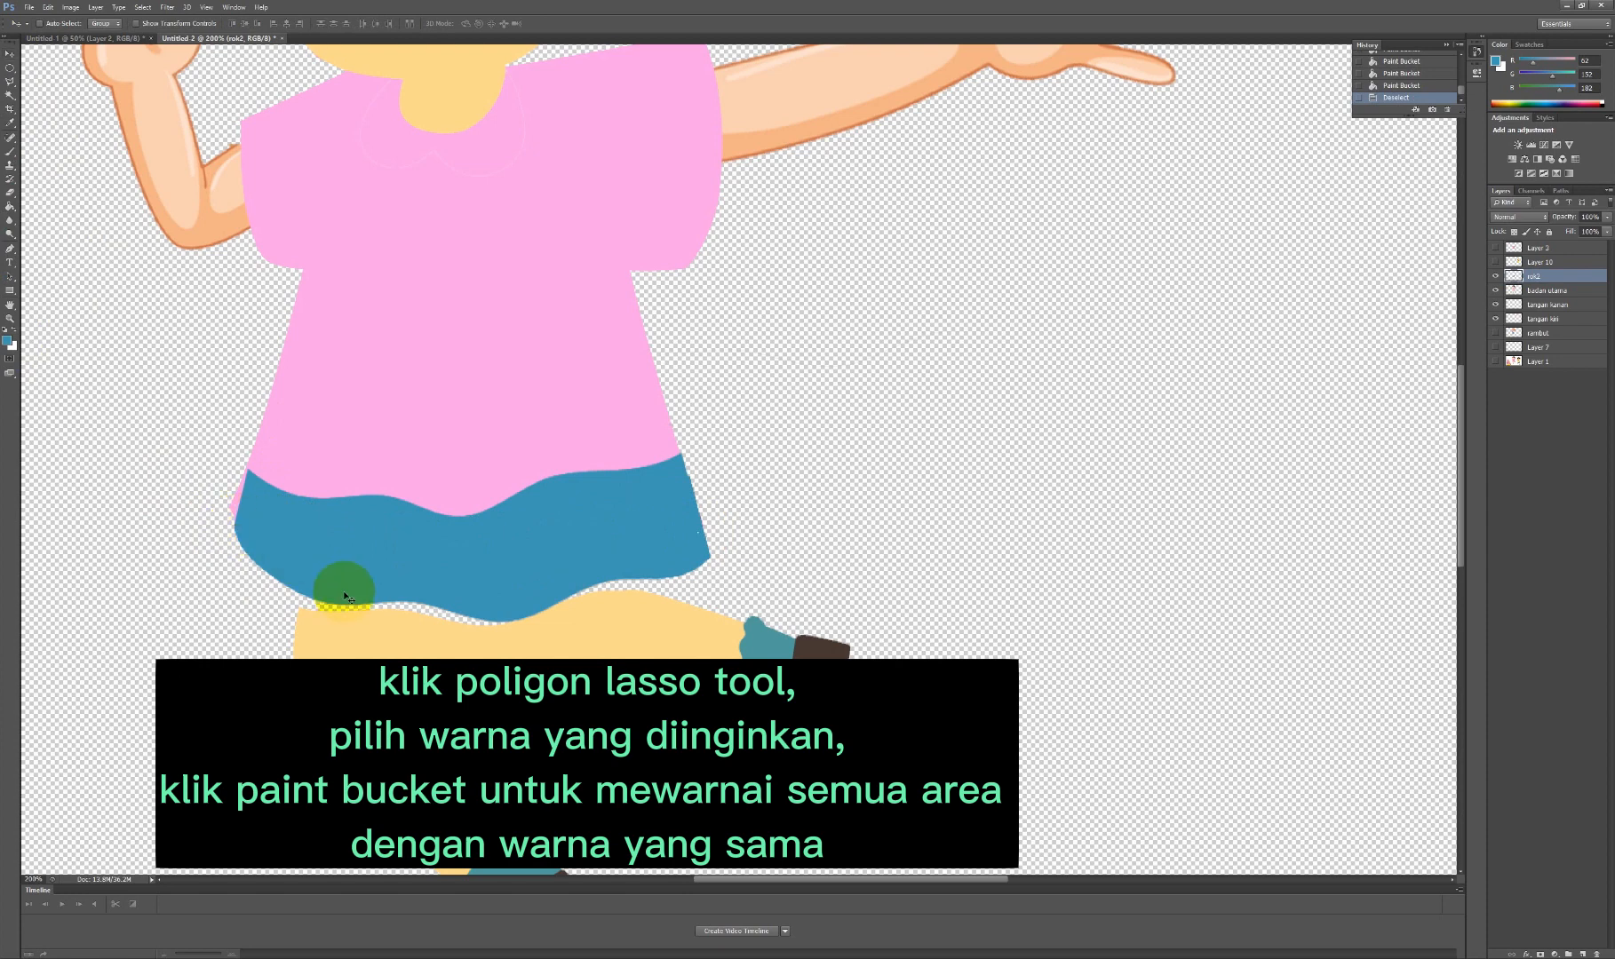
key("ctrl+t")
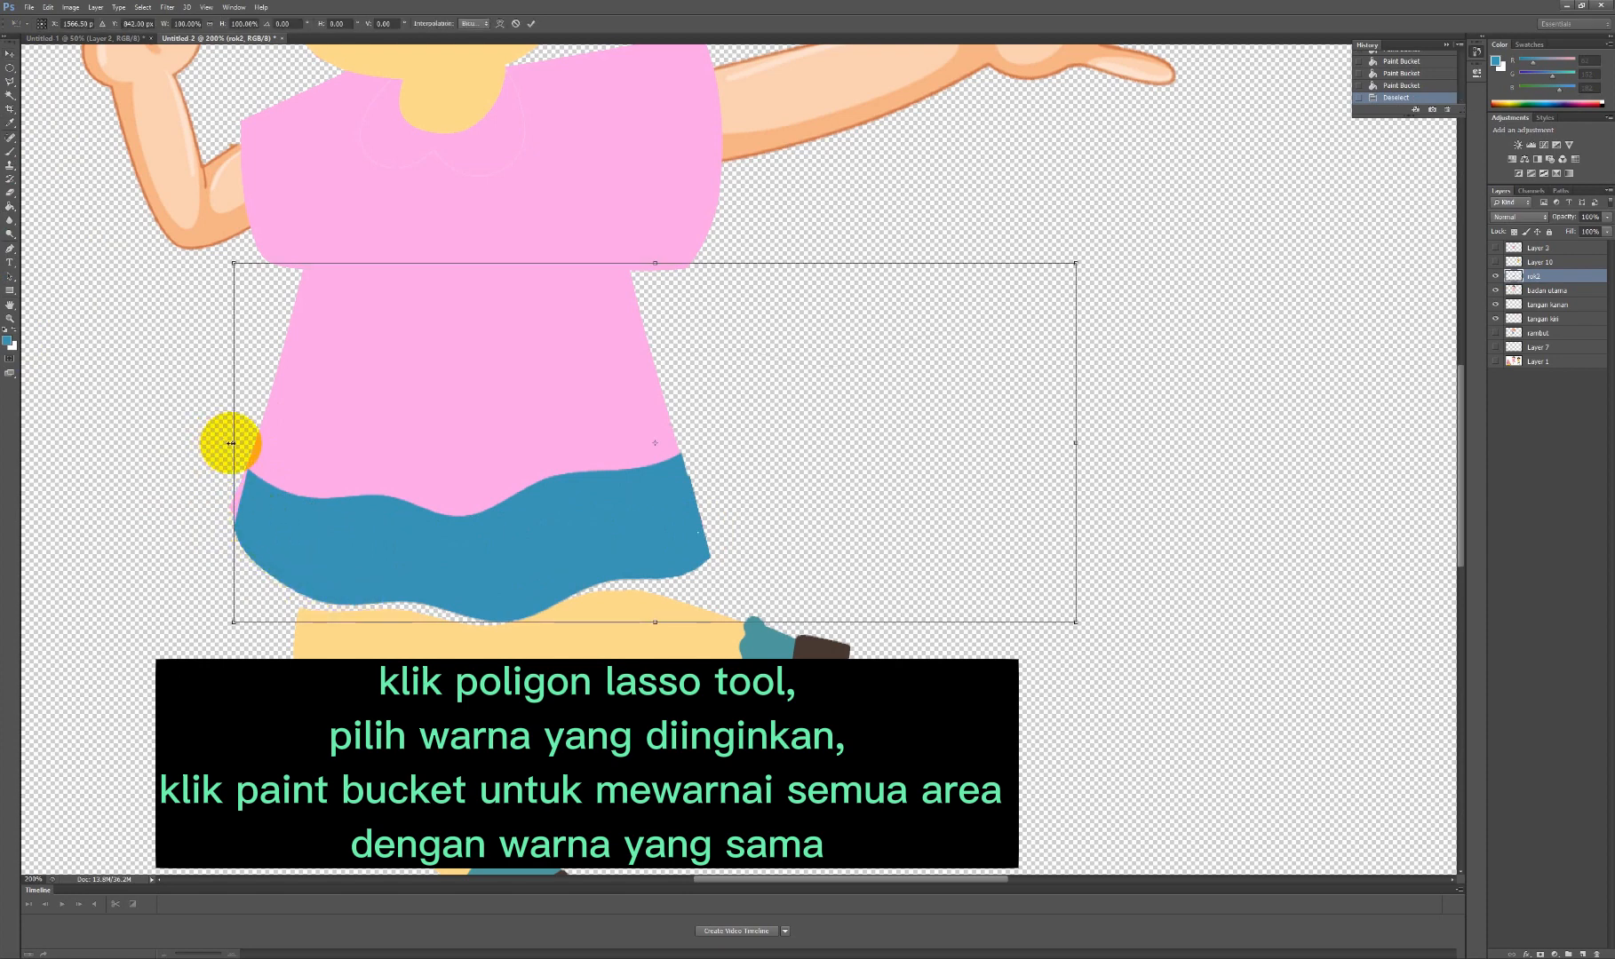
left_click_drag(232, 443, 224, 444)
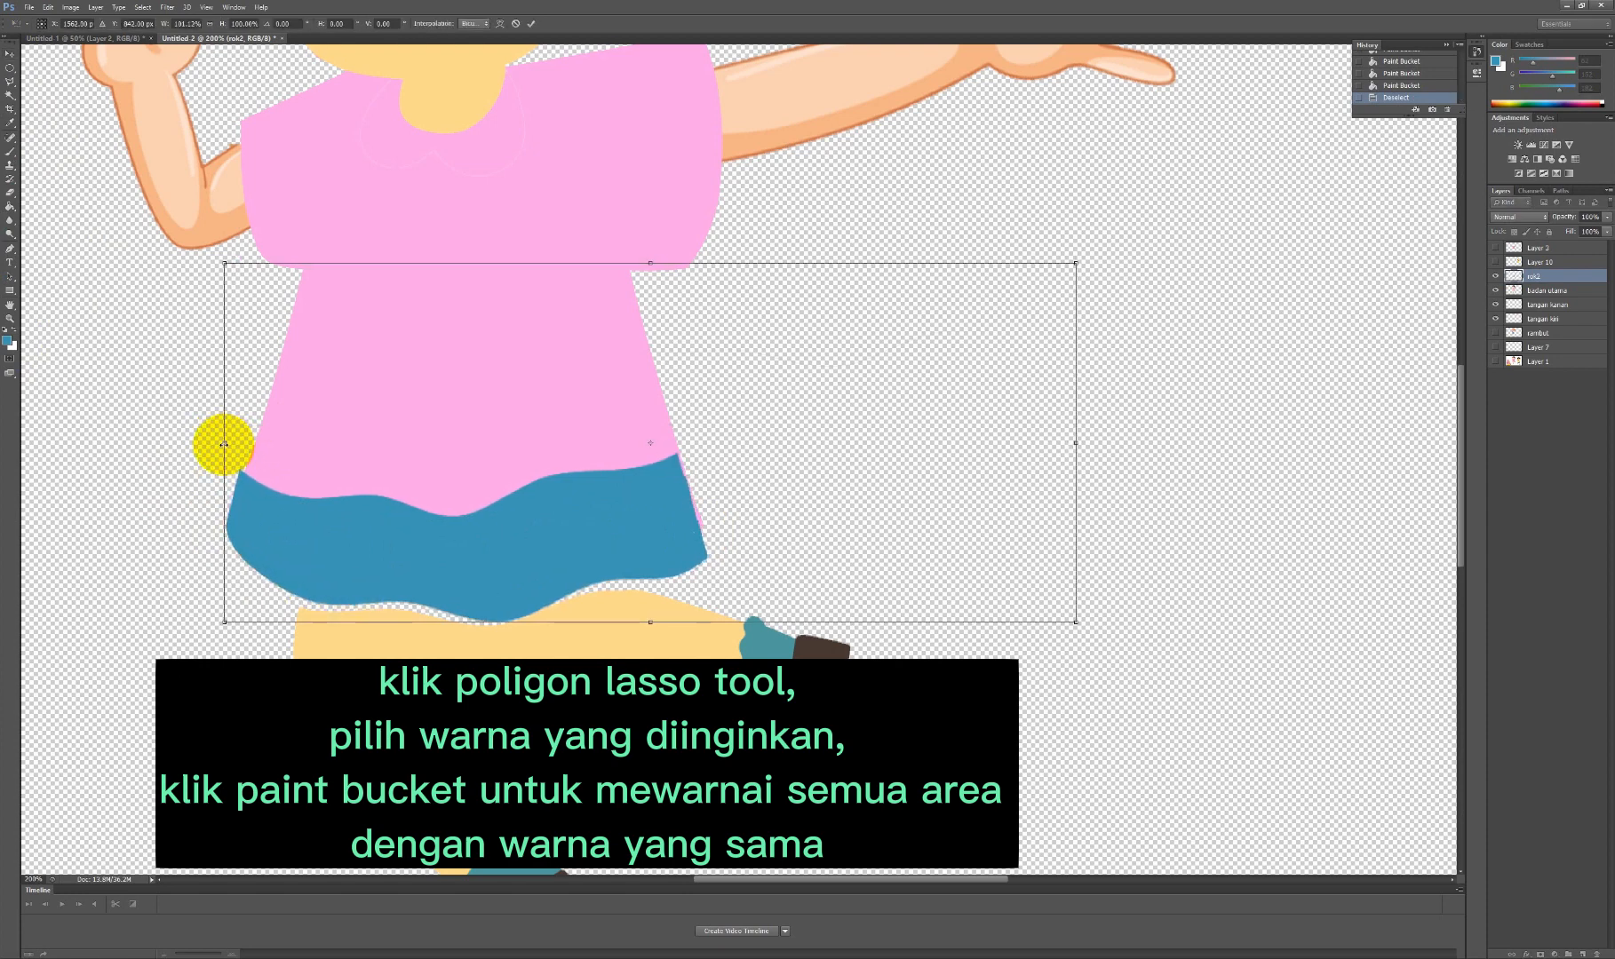
left_click_drag(650, 264, 645, 212)
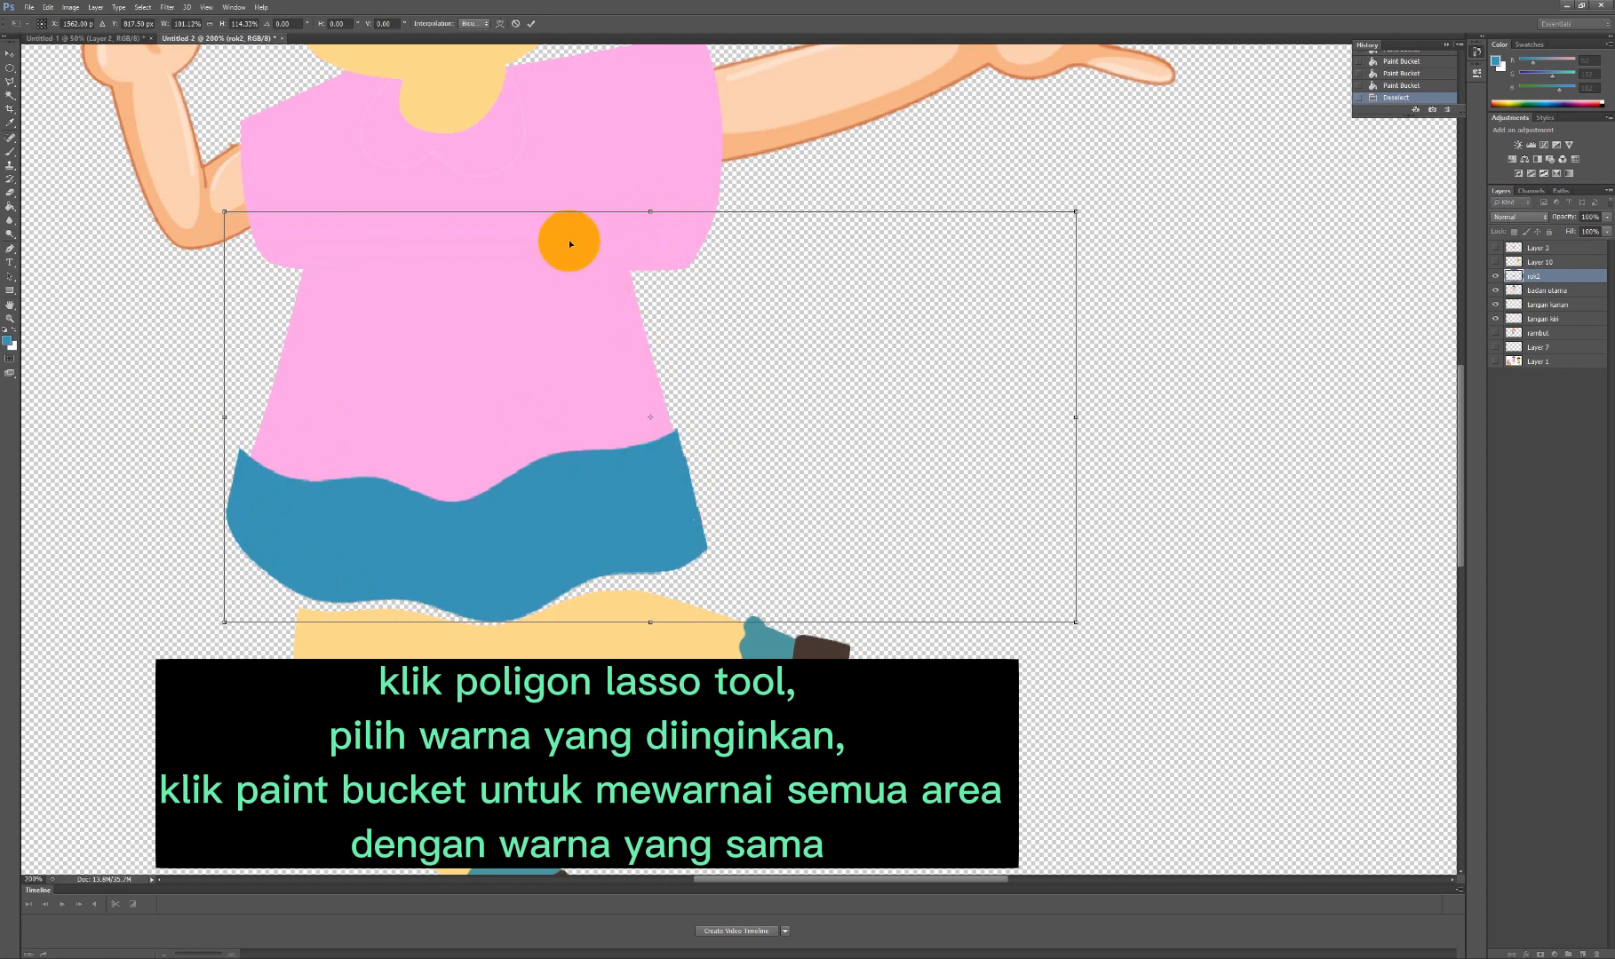
left_click_drag(650, 209, 637, 103)
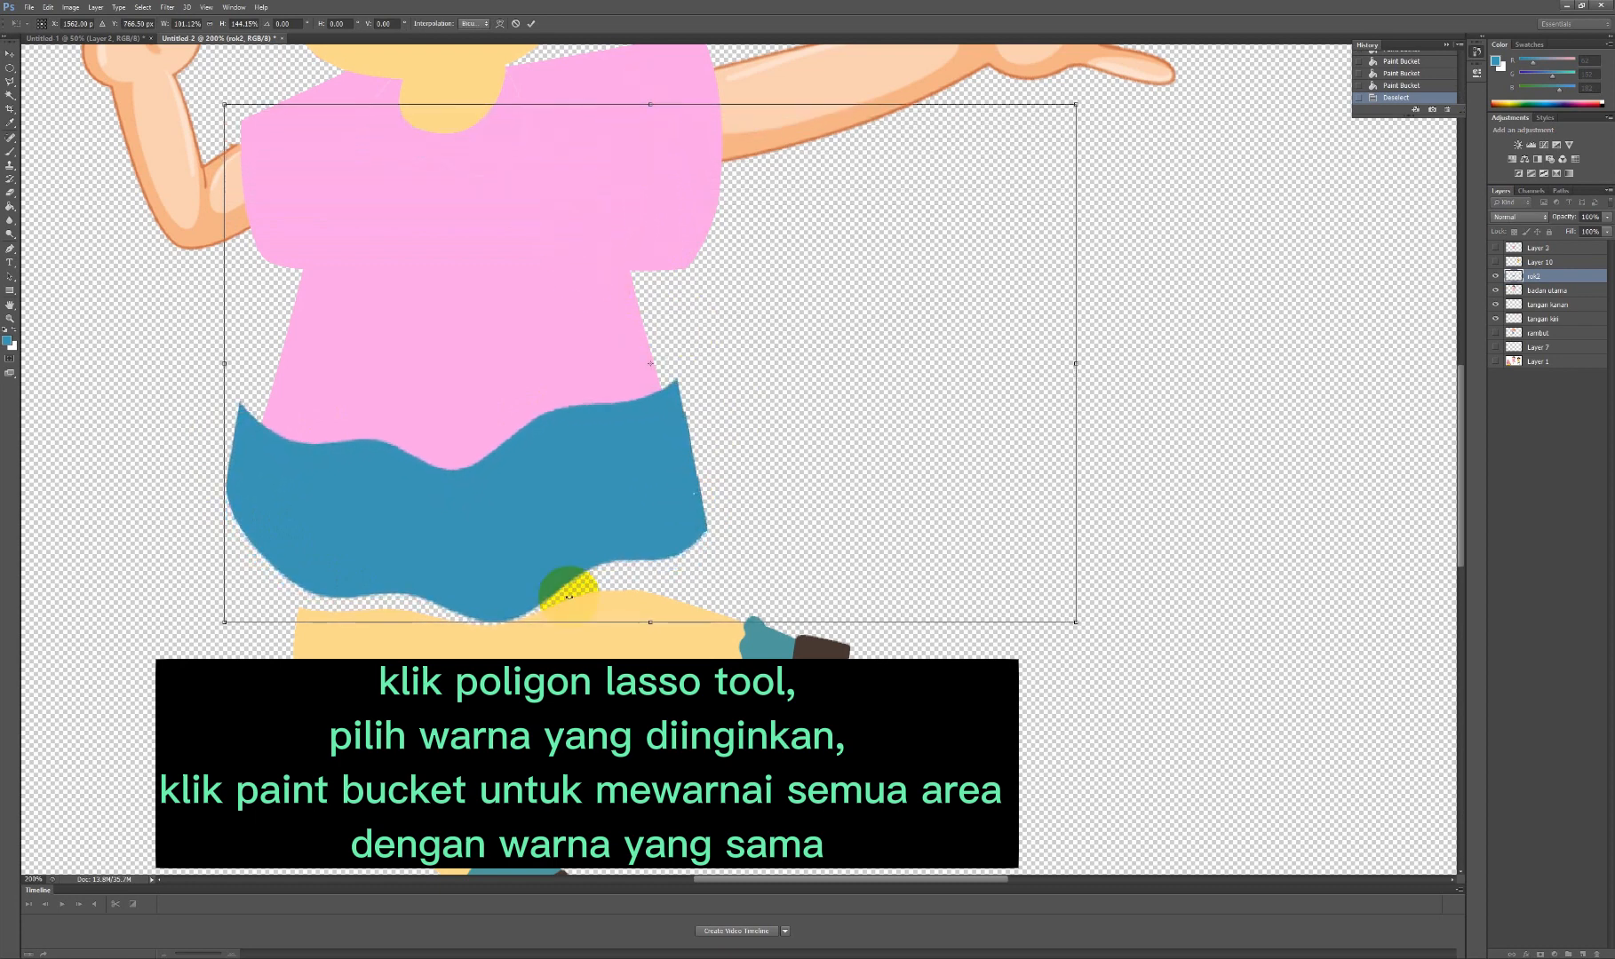
Outline the stretched skirt's overhanging right end along the dress's slanted side with the Polygonal Lasso and delete it.
left_click(10, 81)
left_click(793, 349)
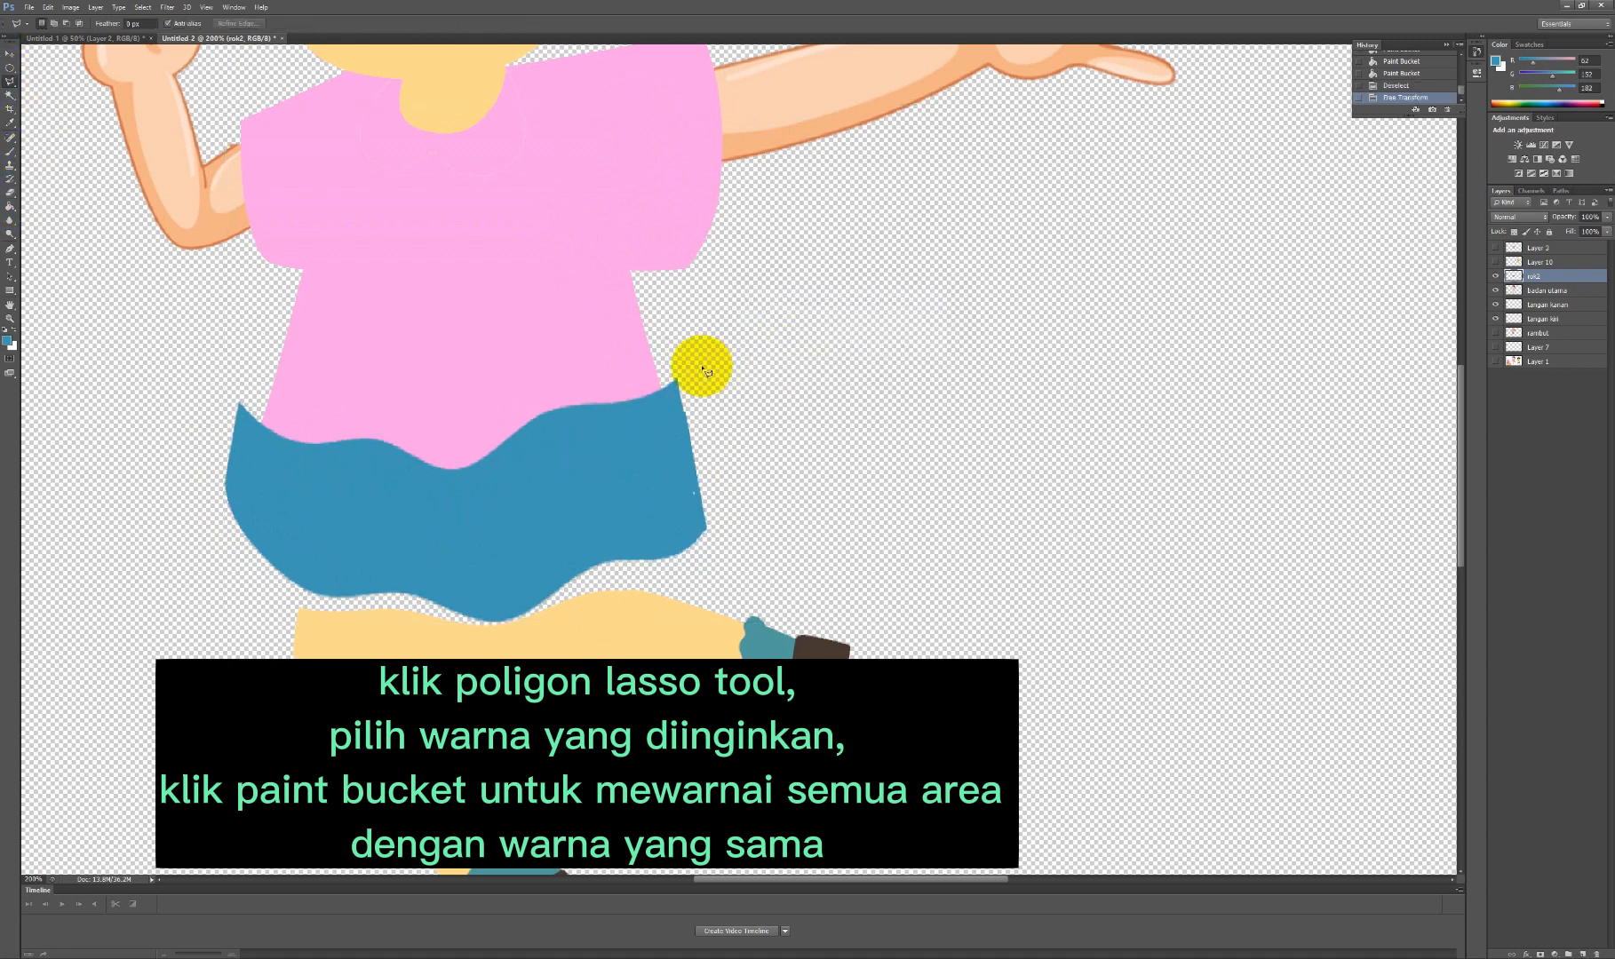
left_click(661, 385)
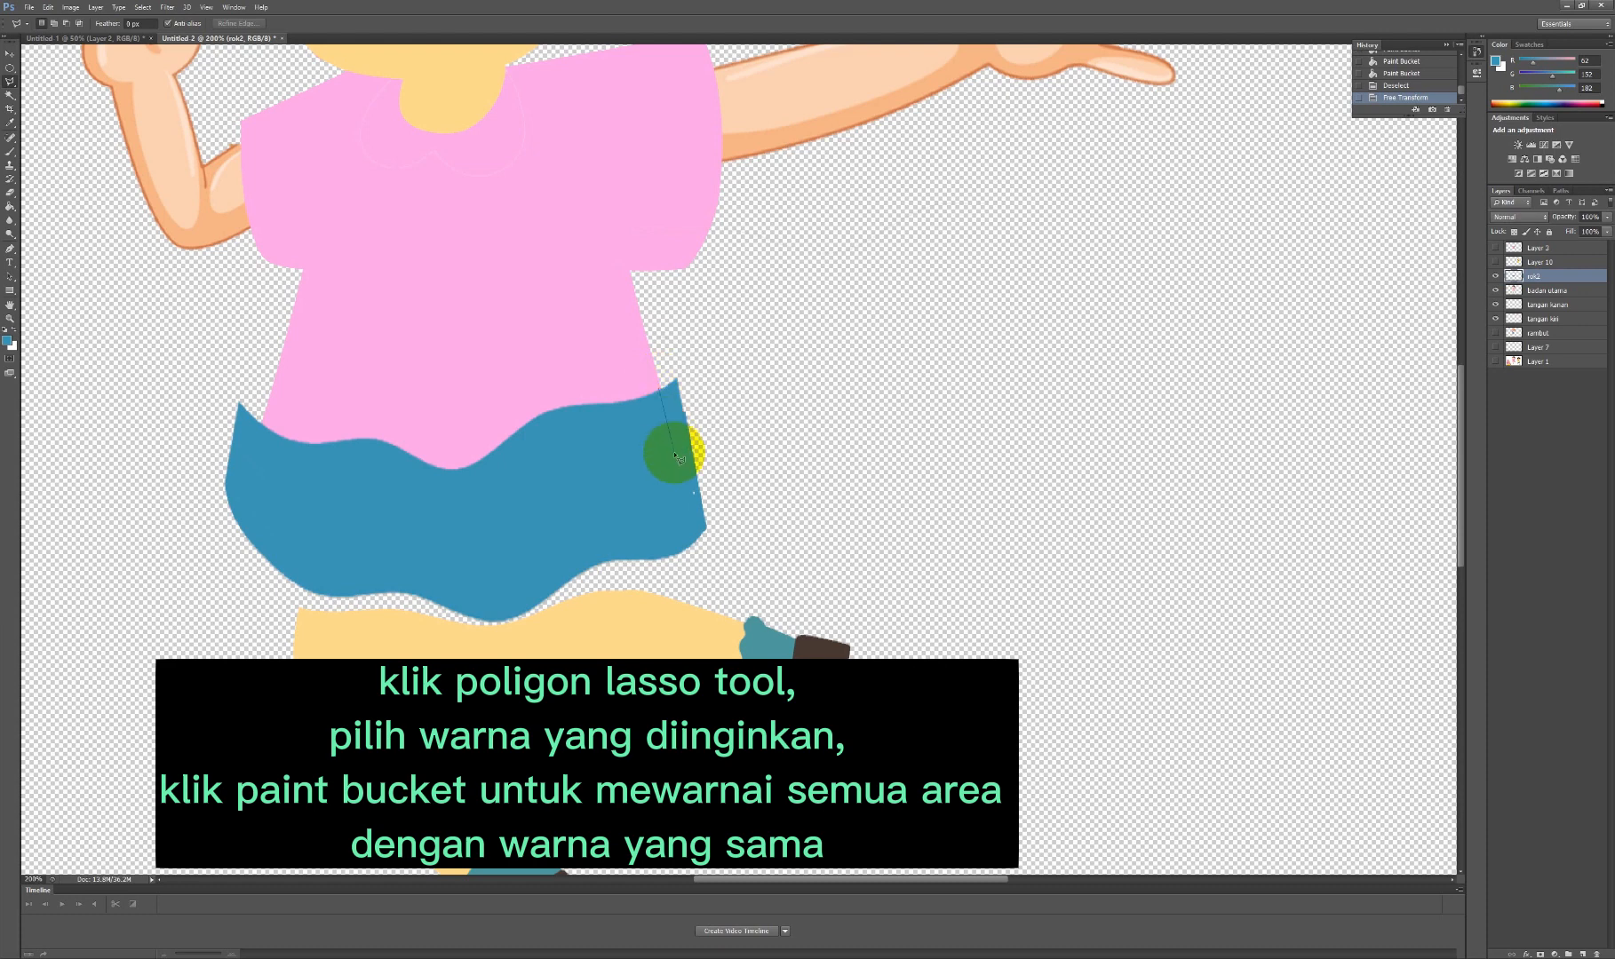
left_click(743, 524)
left_click(693, 354)
left_click(659, 382)
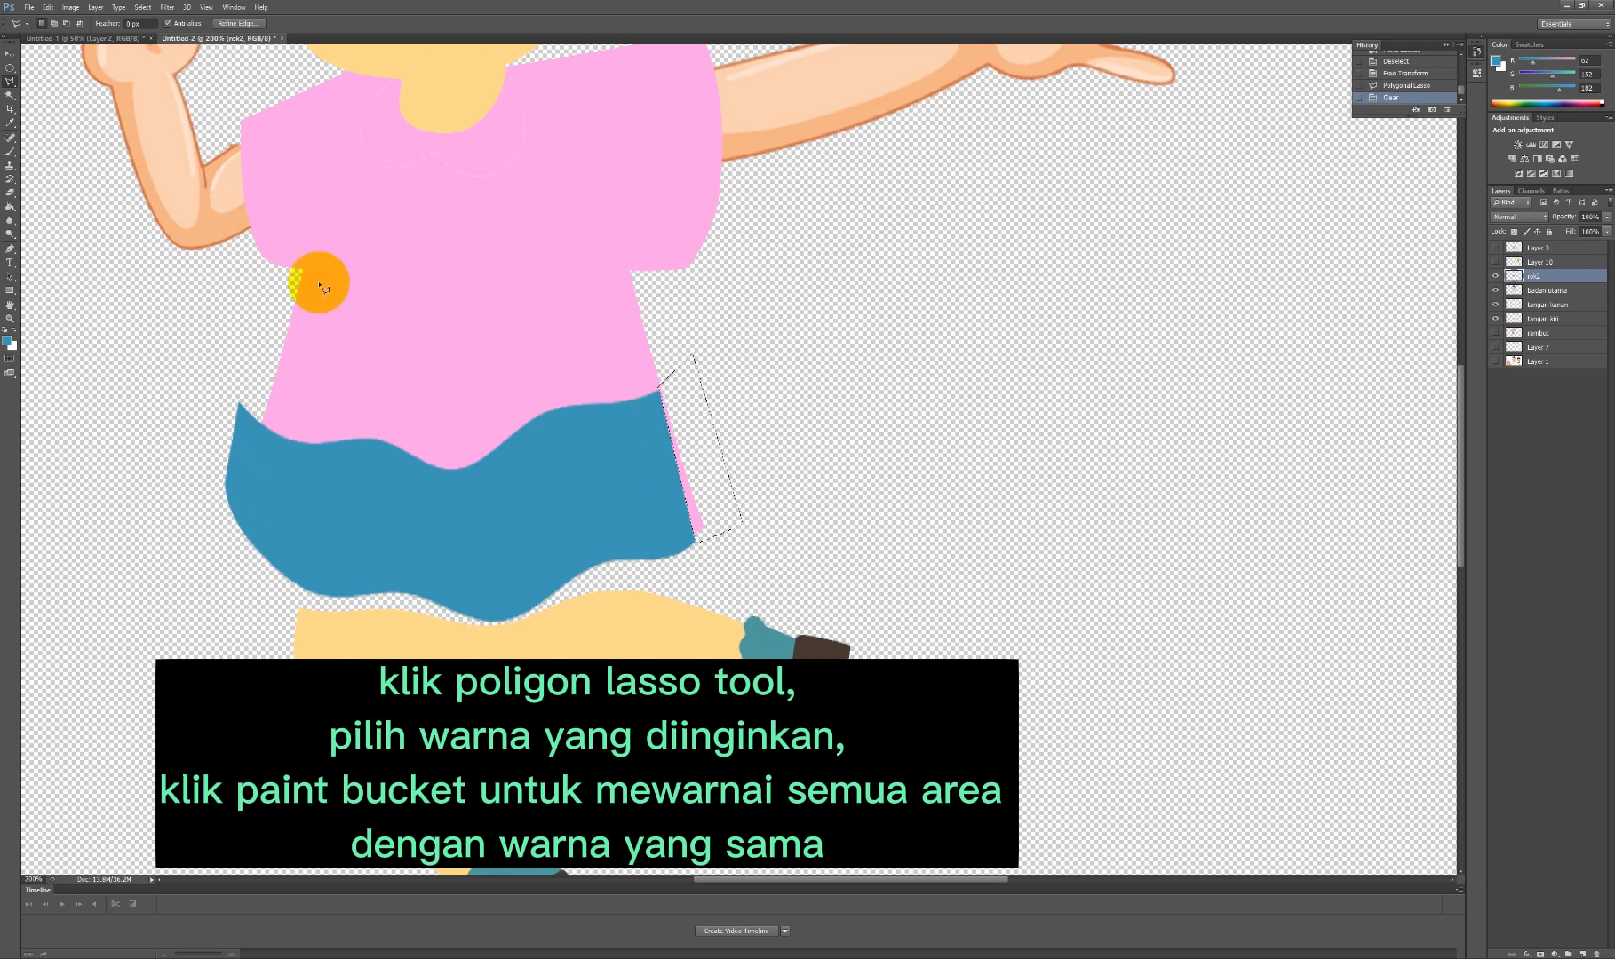
Move the trimmed skirt slightly to the right to cover the dress's exposed pink edge, and deselect.
left_click(11, 54)
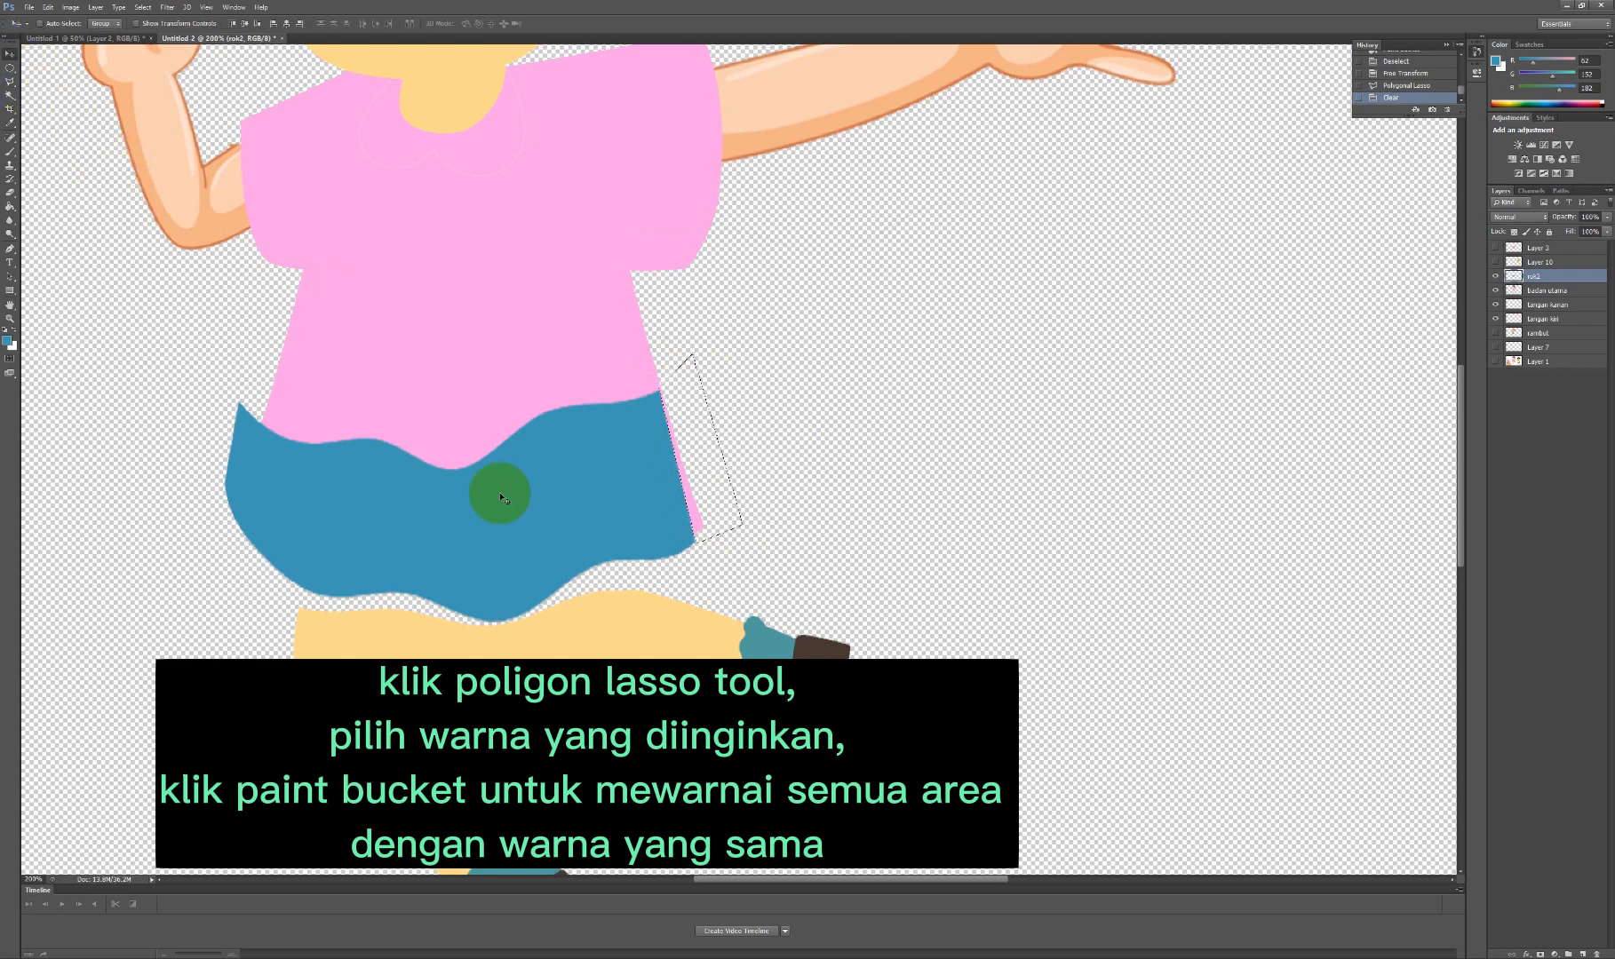
left_click_drag(571, 535, 582, 539)
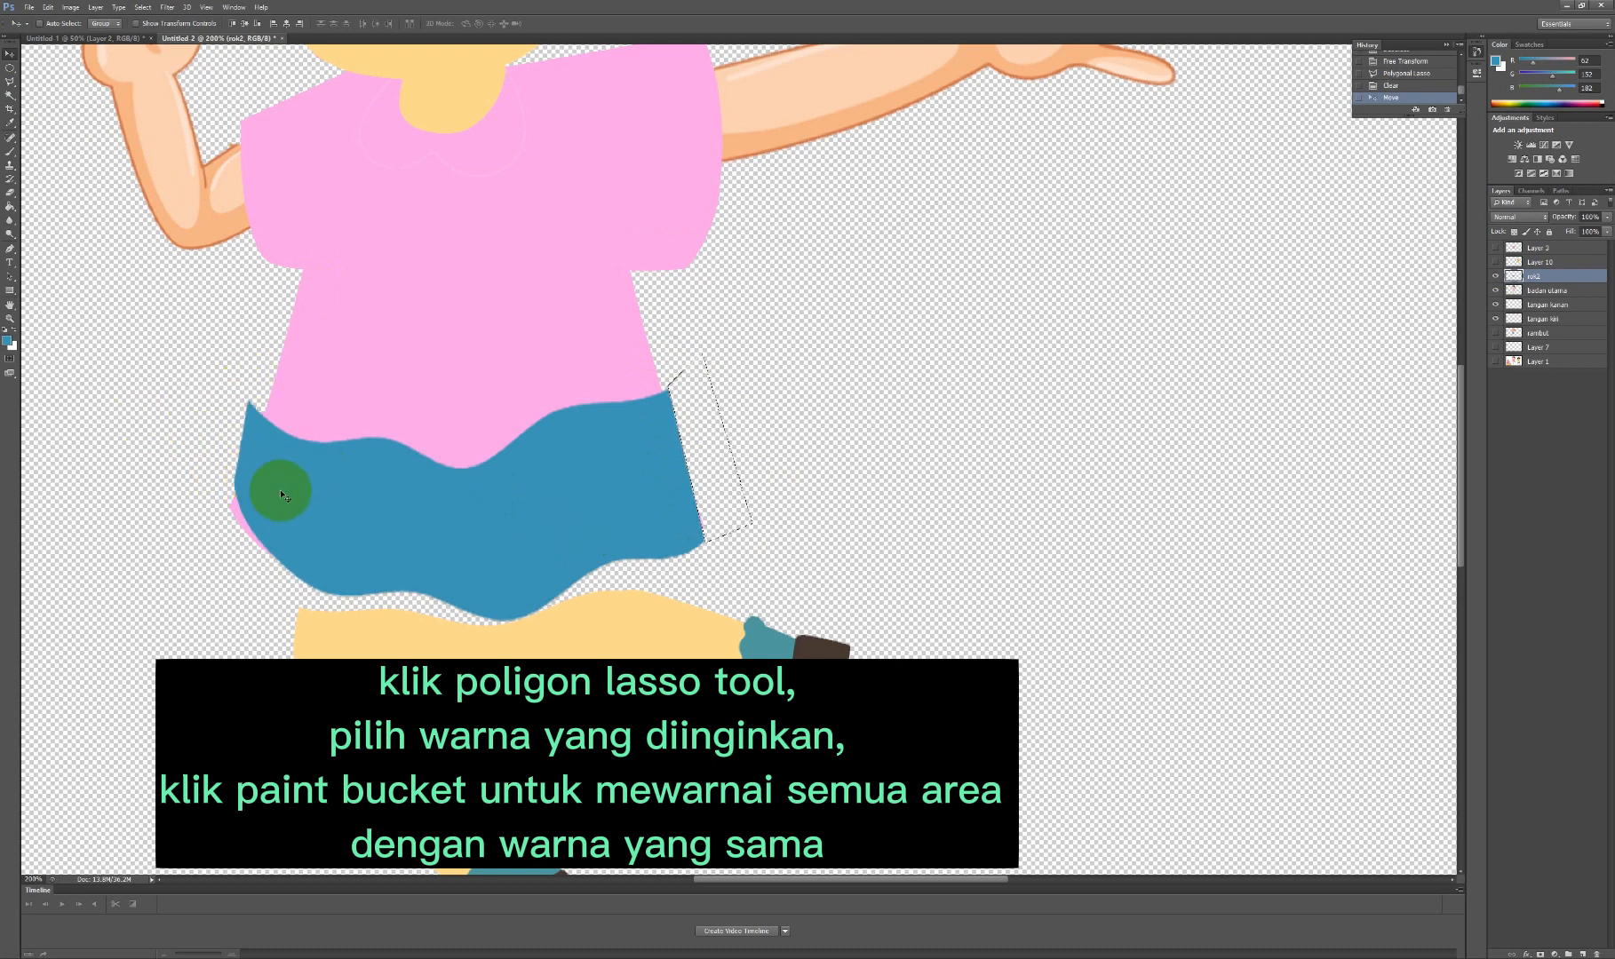
key("ctrl+t")
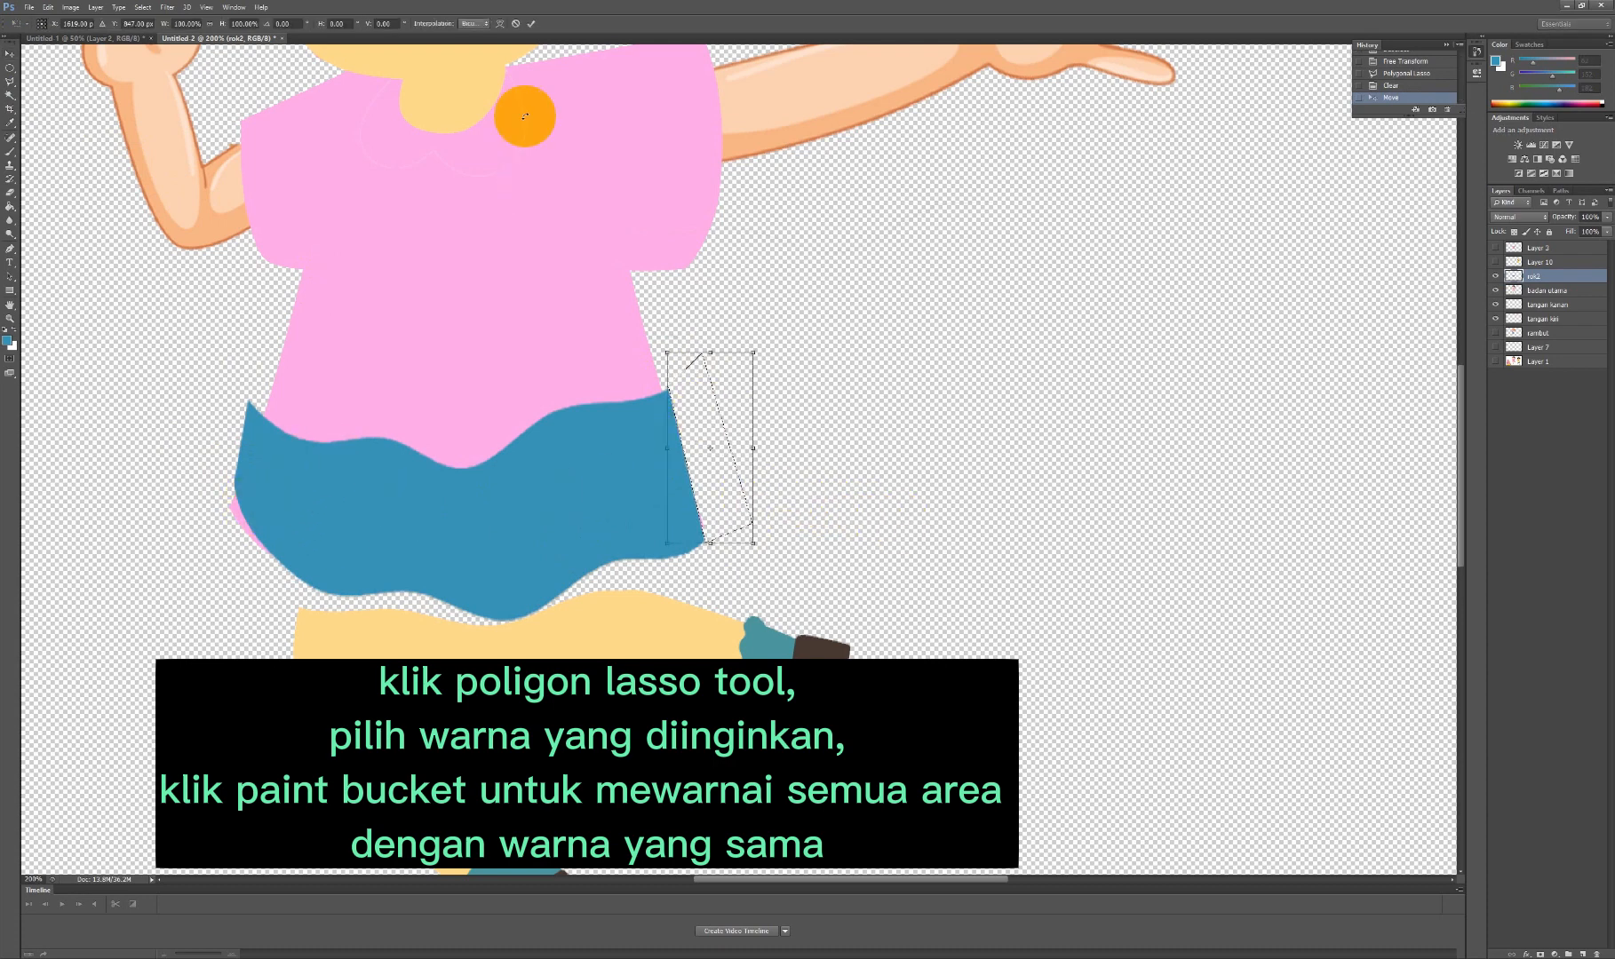
key("Escape")
key("ctrl+d")
Outline the skirt's protruding upper left corner along the dress's side with the Polygonal Lasso and delete it.
key("l")
left_click(263, 414)
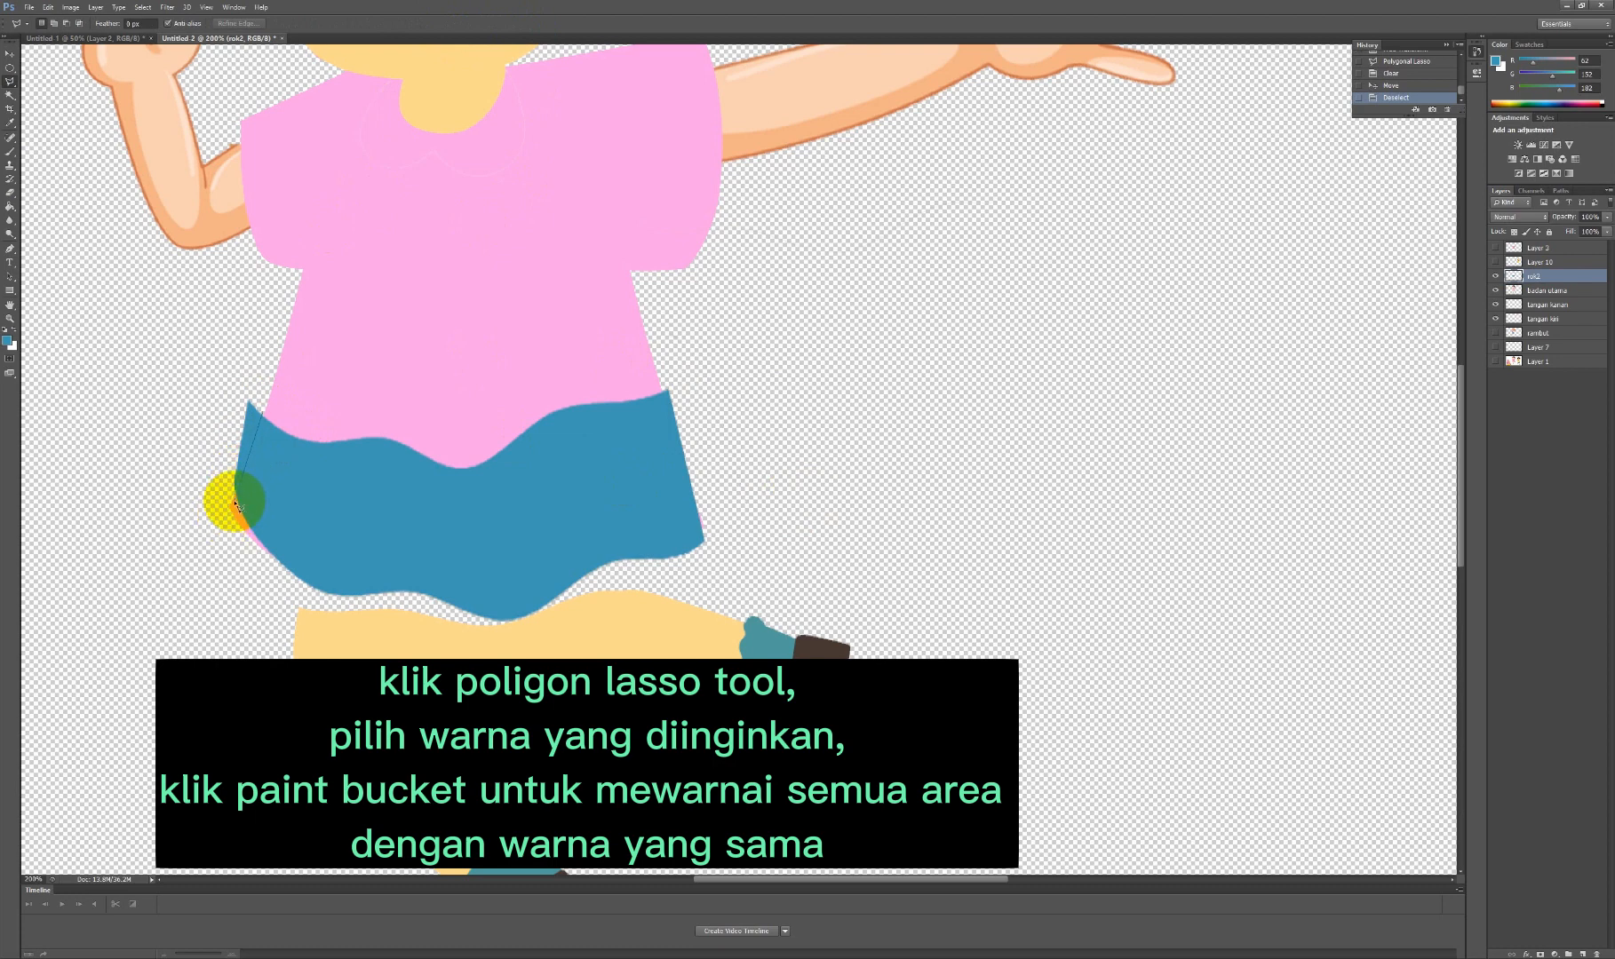
left_click(234, 500)
left_click(180, 399)
left_click(238, 359)
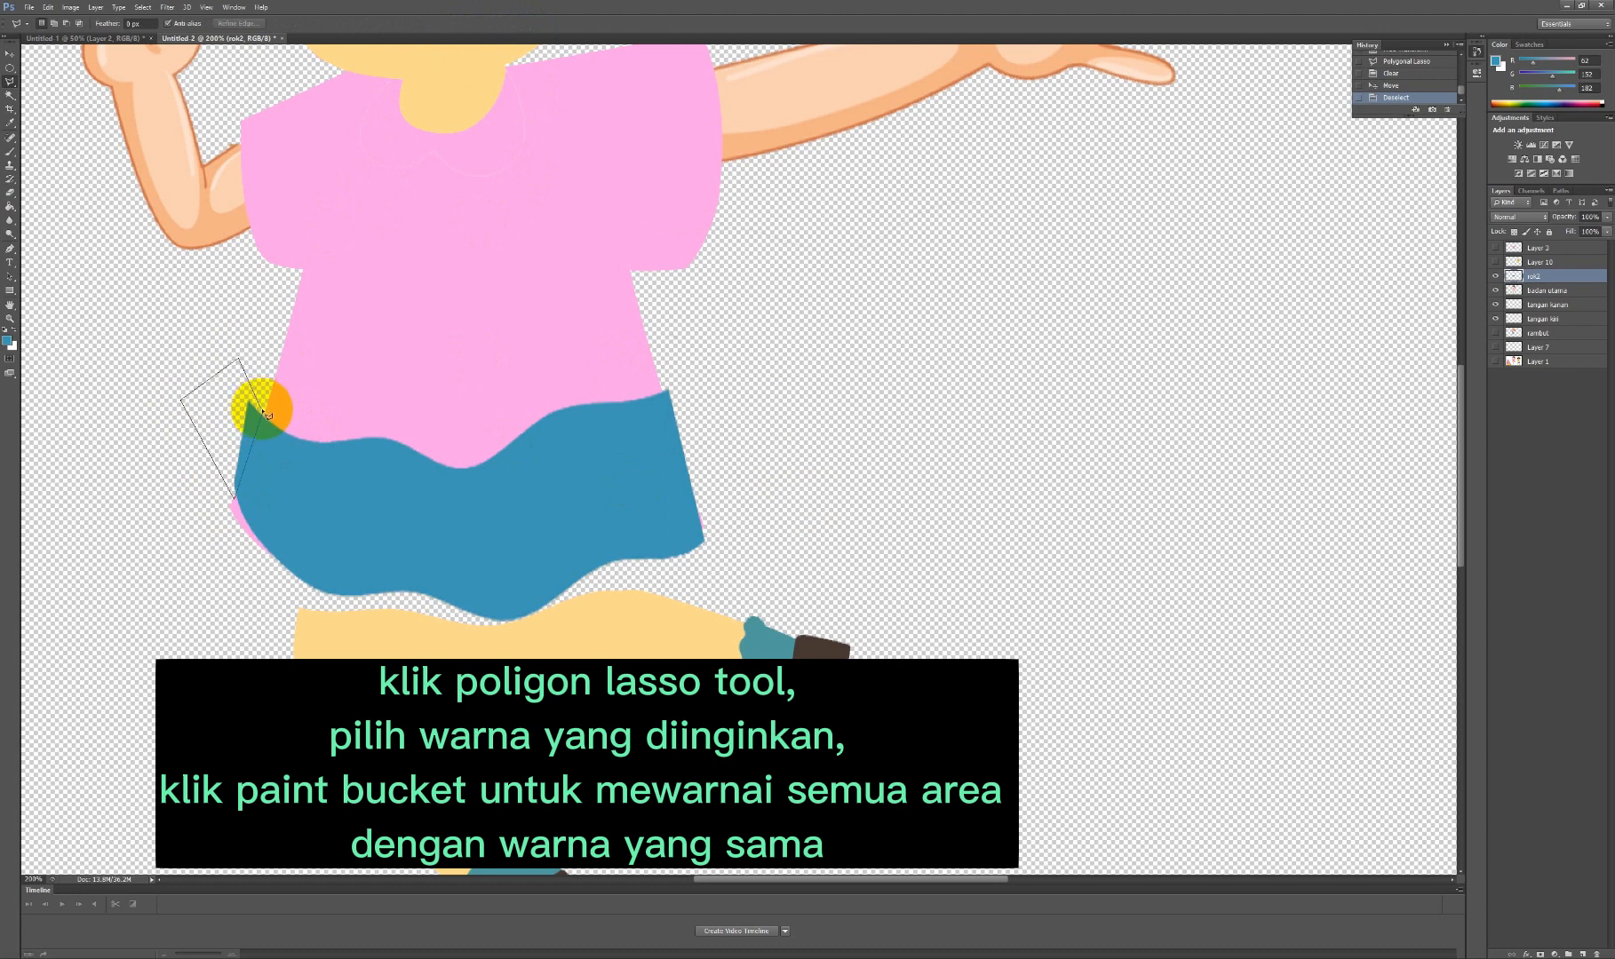
double_click(265, 414)
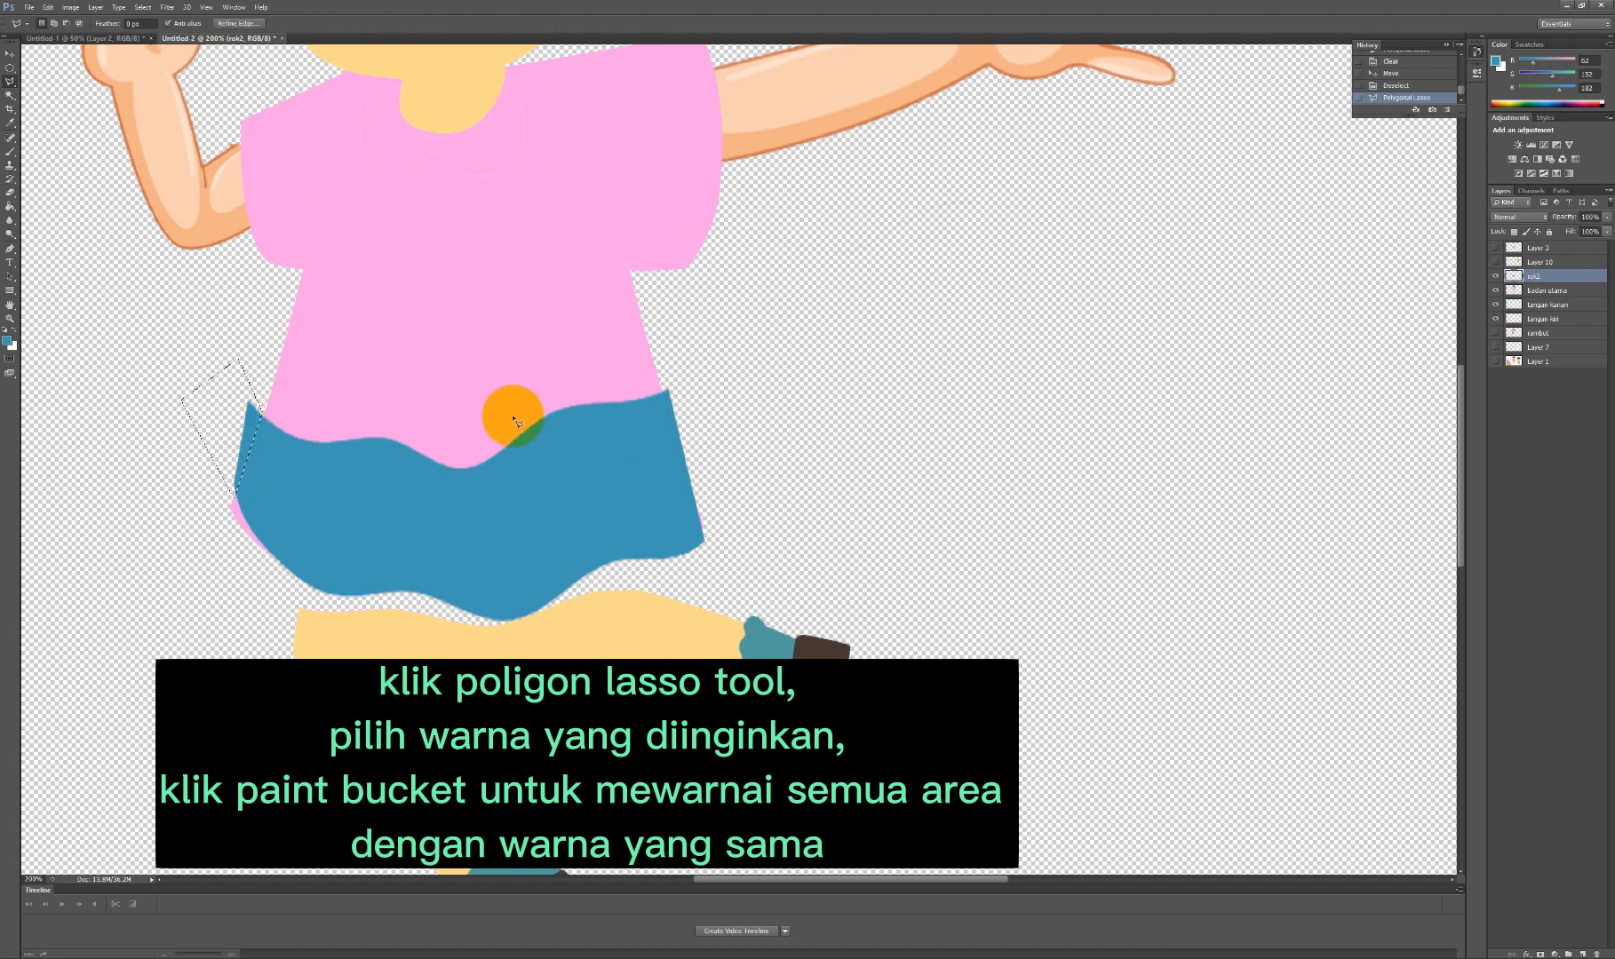
key("Delete")
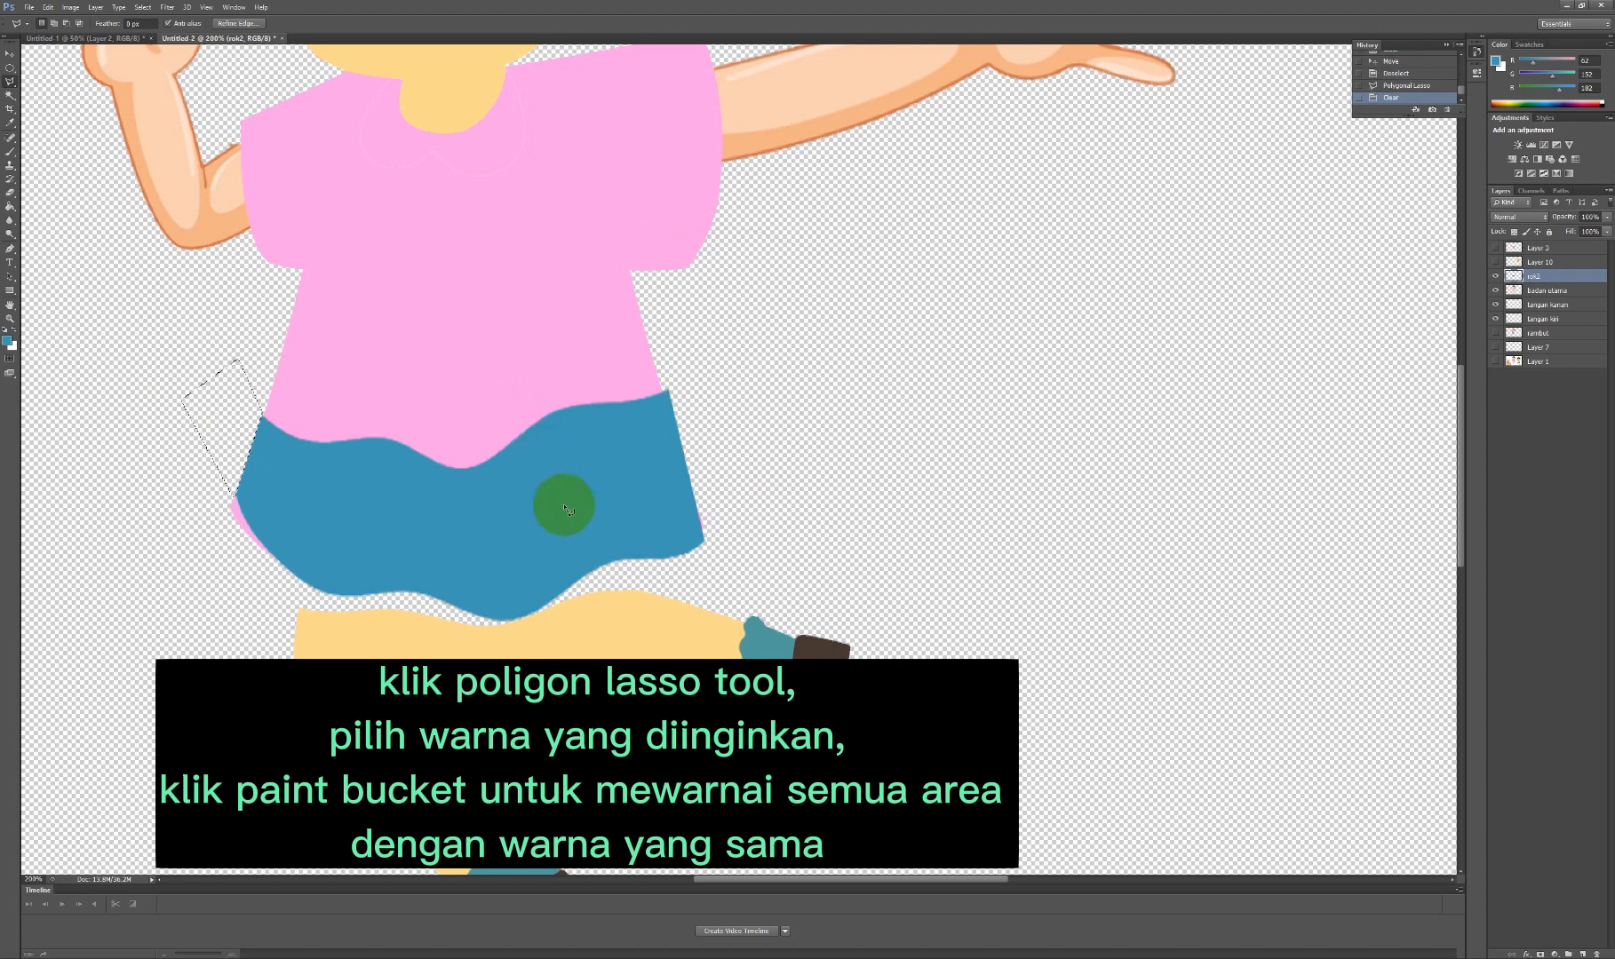
On the "badan utama" layer, outline the pink sliver sticking out beside the skirt's lower left edge, clear it, and deselect.
left_click(1590, 293)
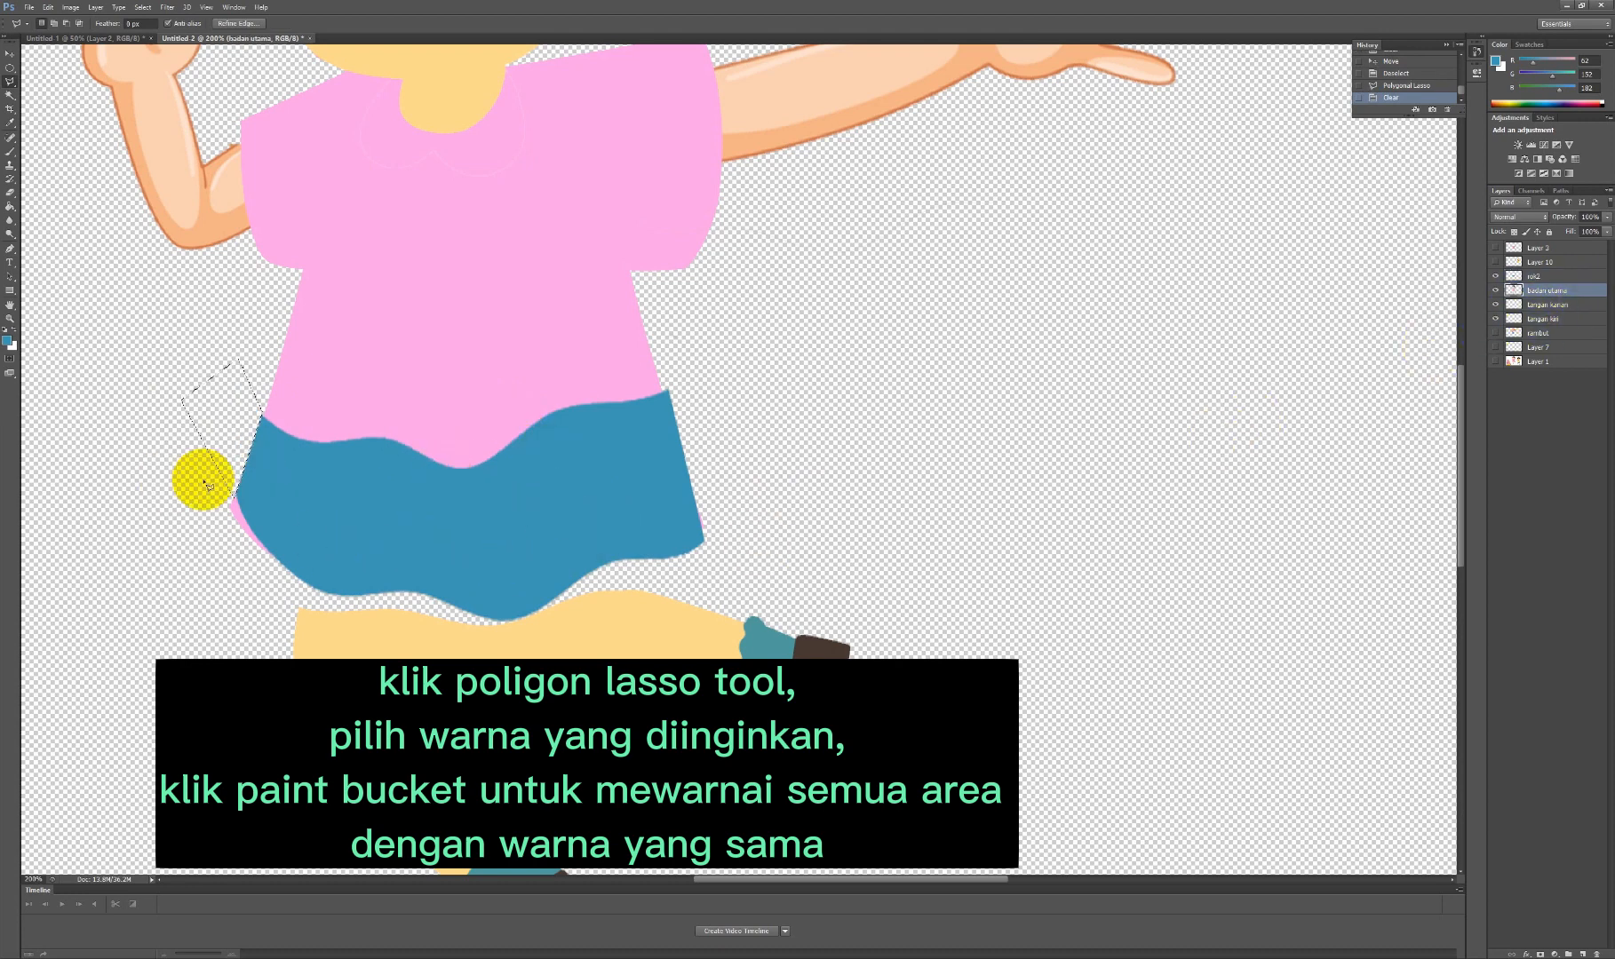
key("ctrl+d")
left_click(235, 487)
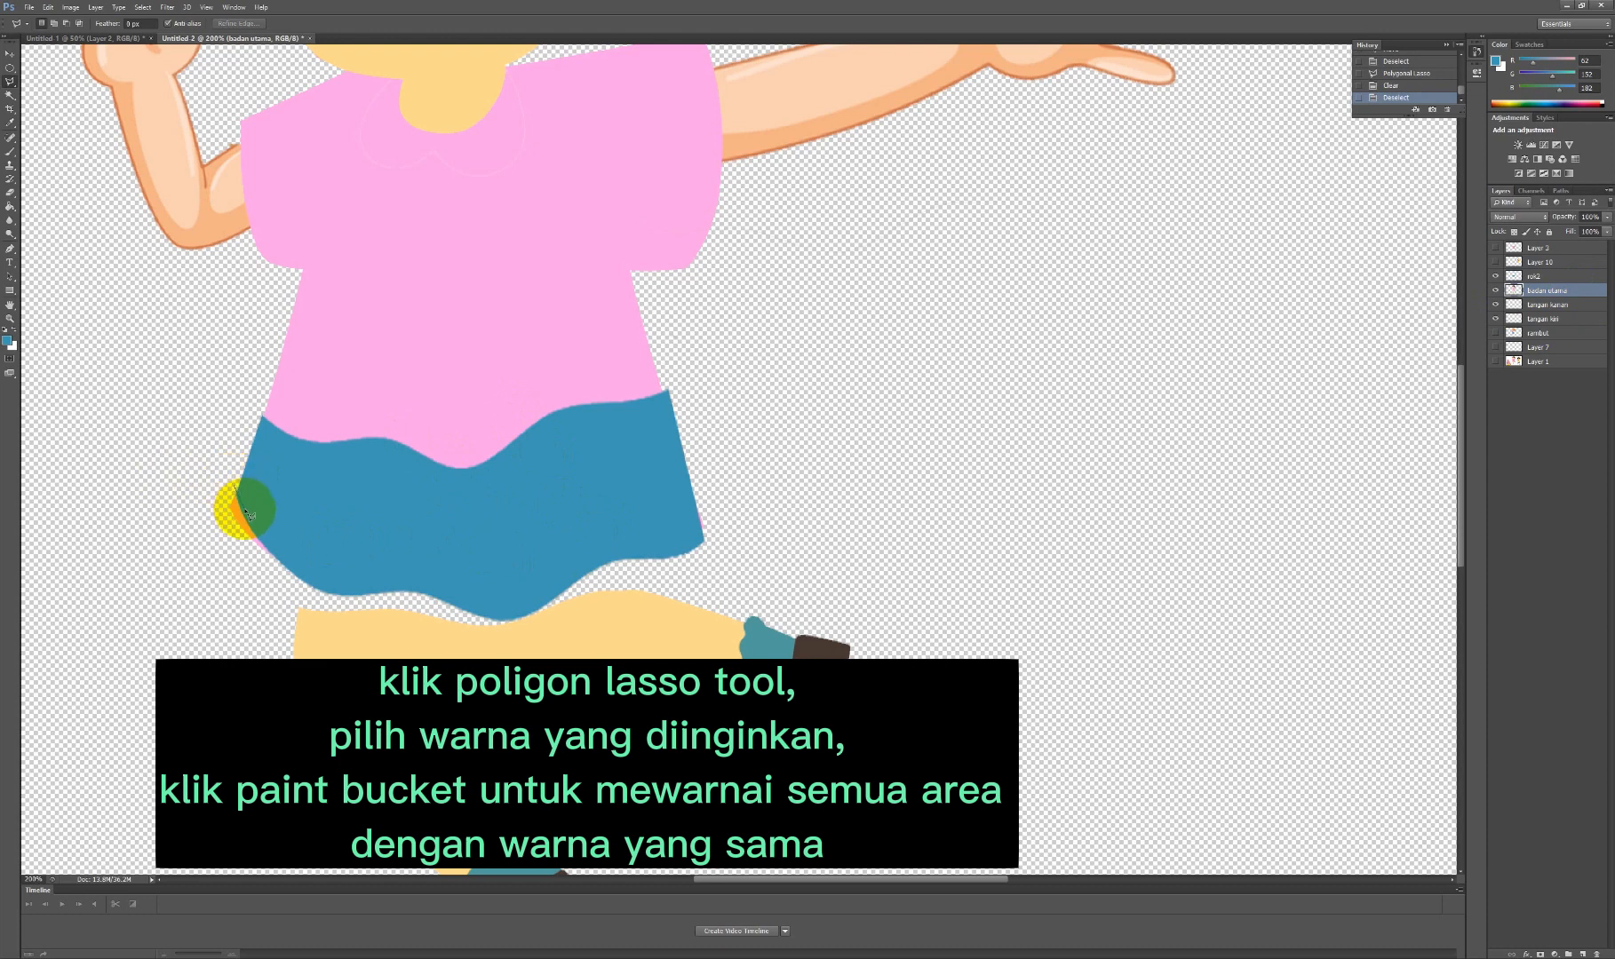
left_click(280, 564)
left_click(236, 576)
left_click(189, 513)
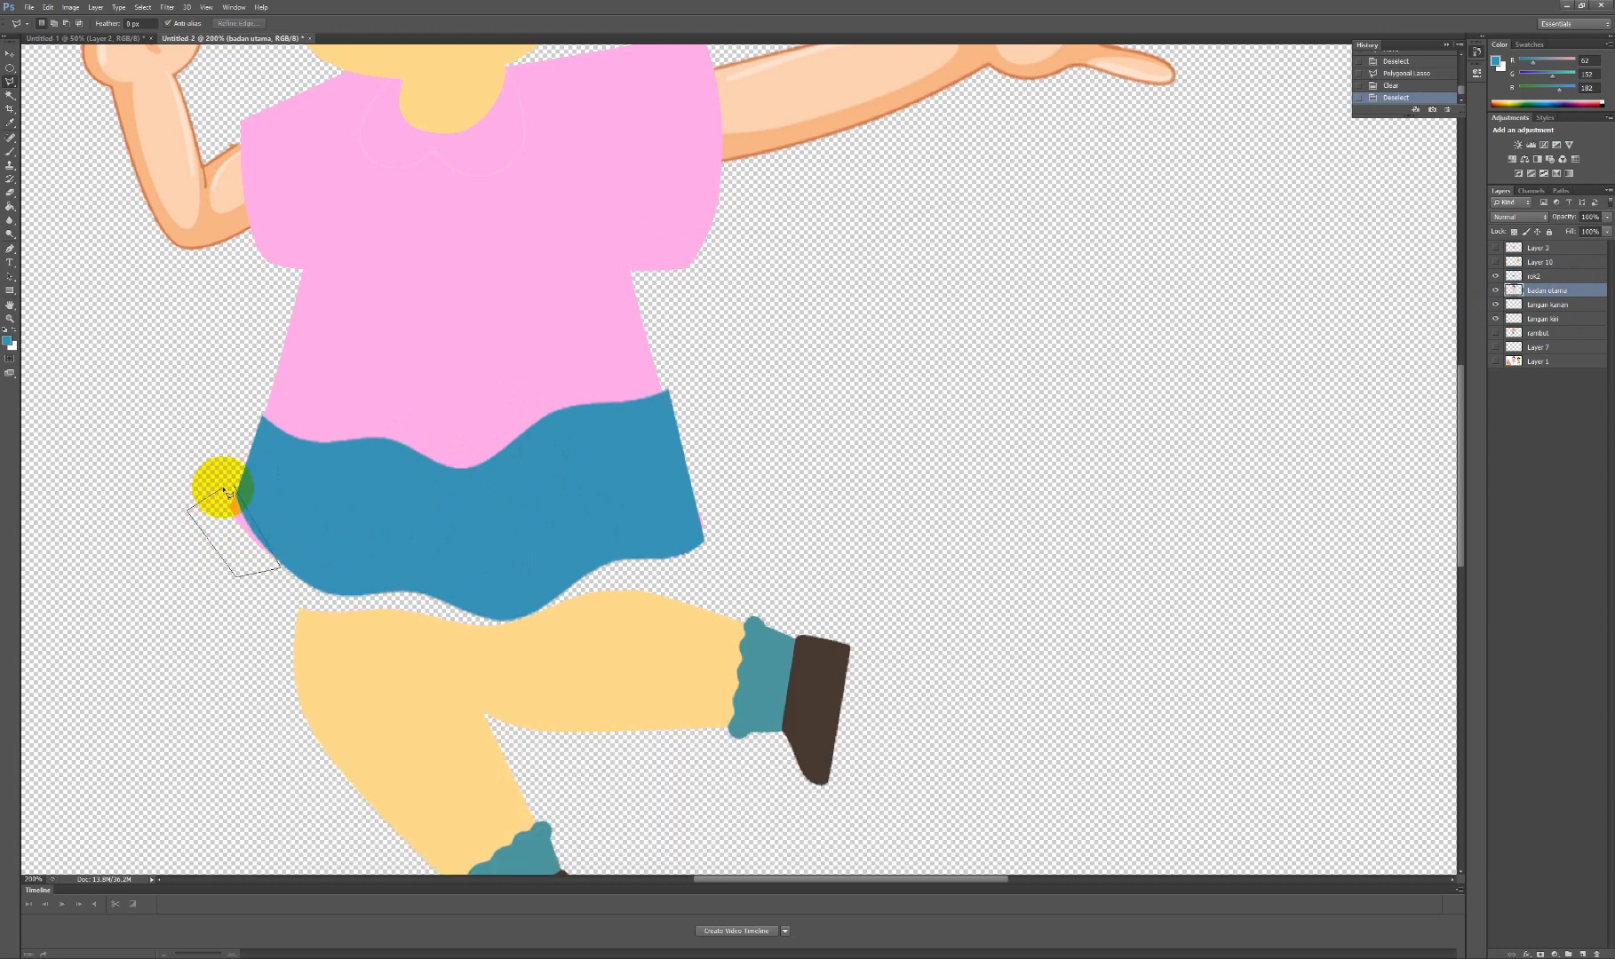
left_click(234, 488)
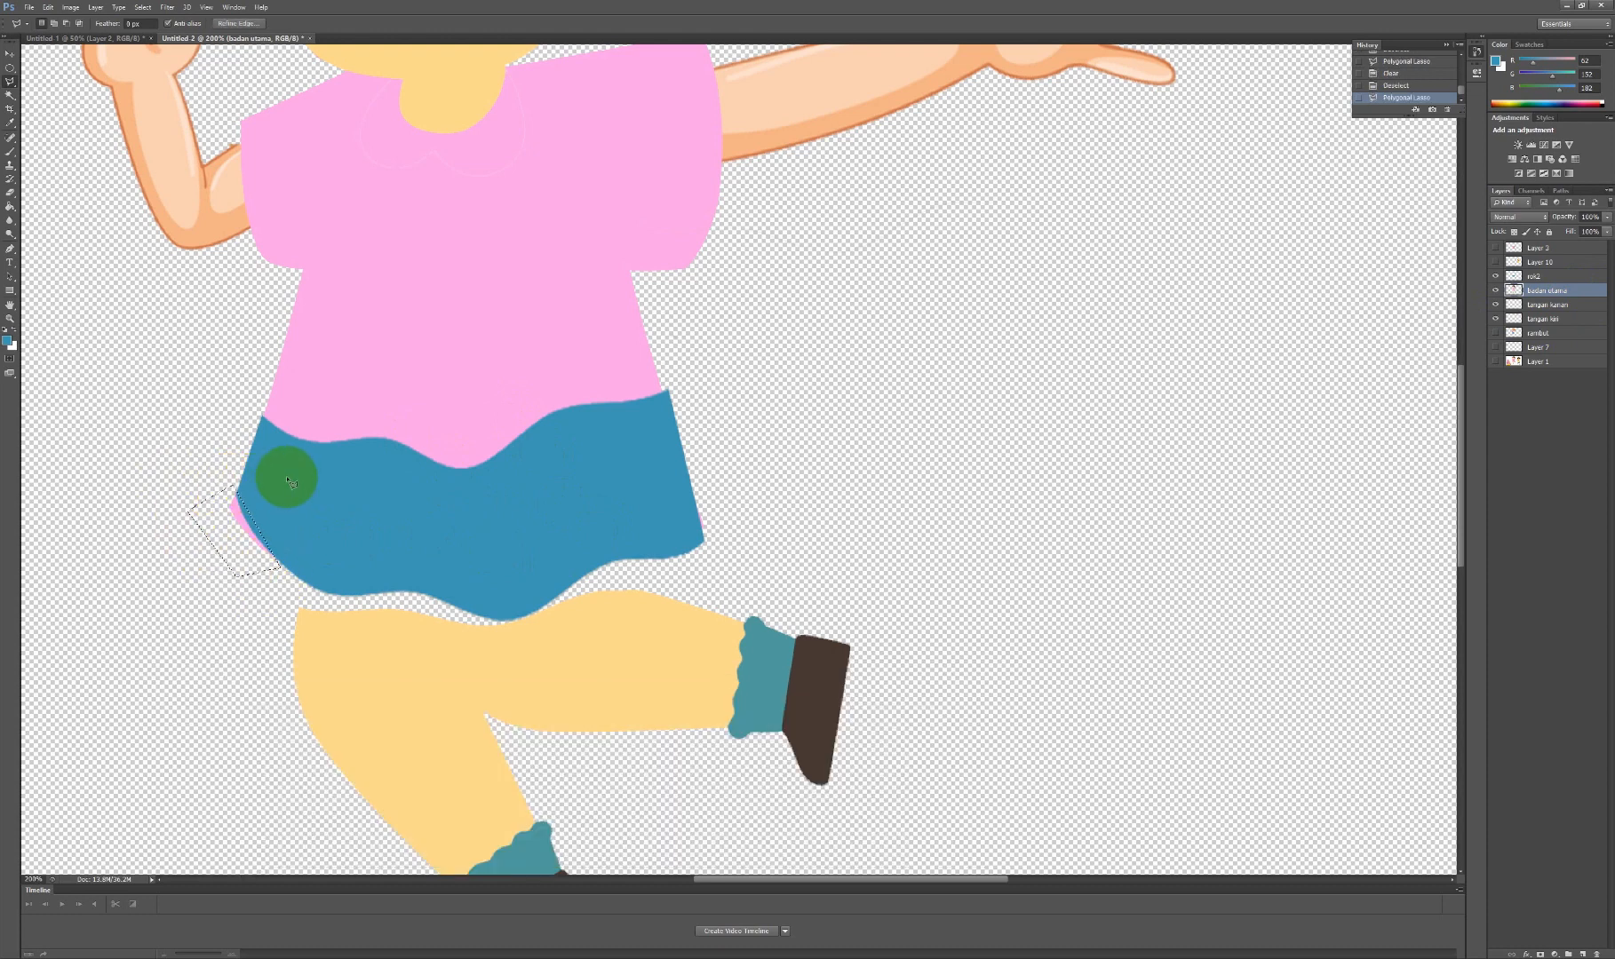
key("Delete")
key("ctrl+d")
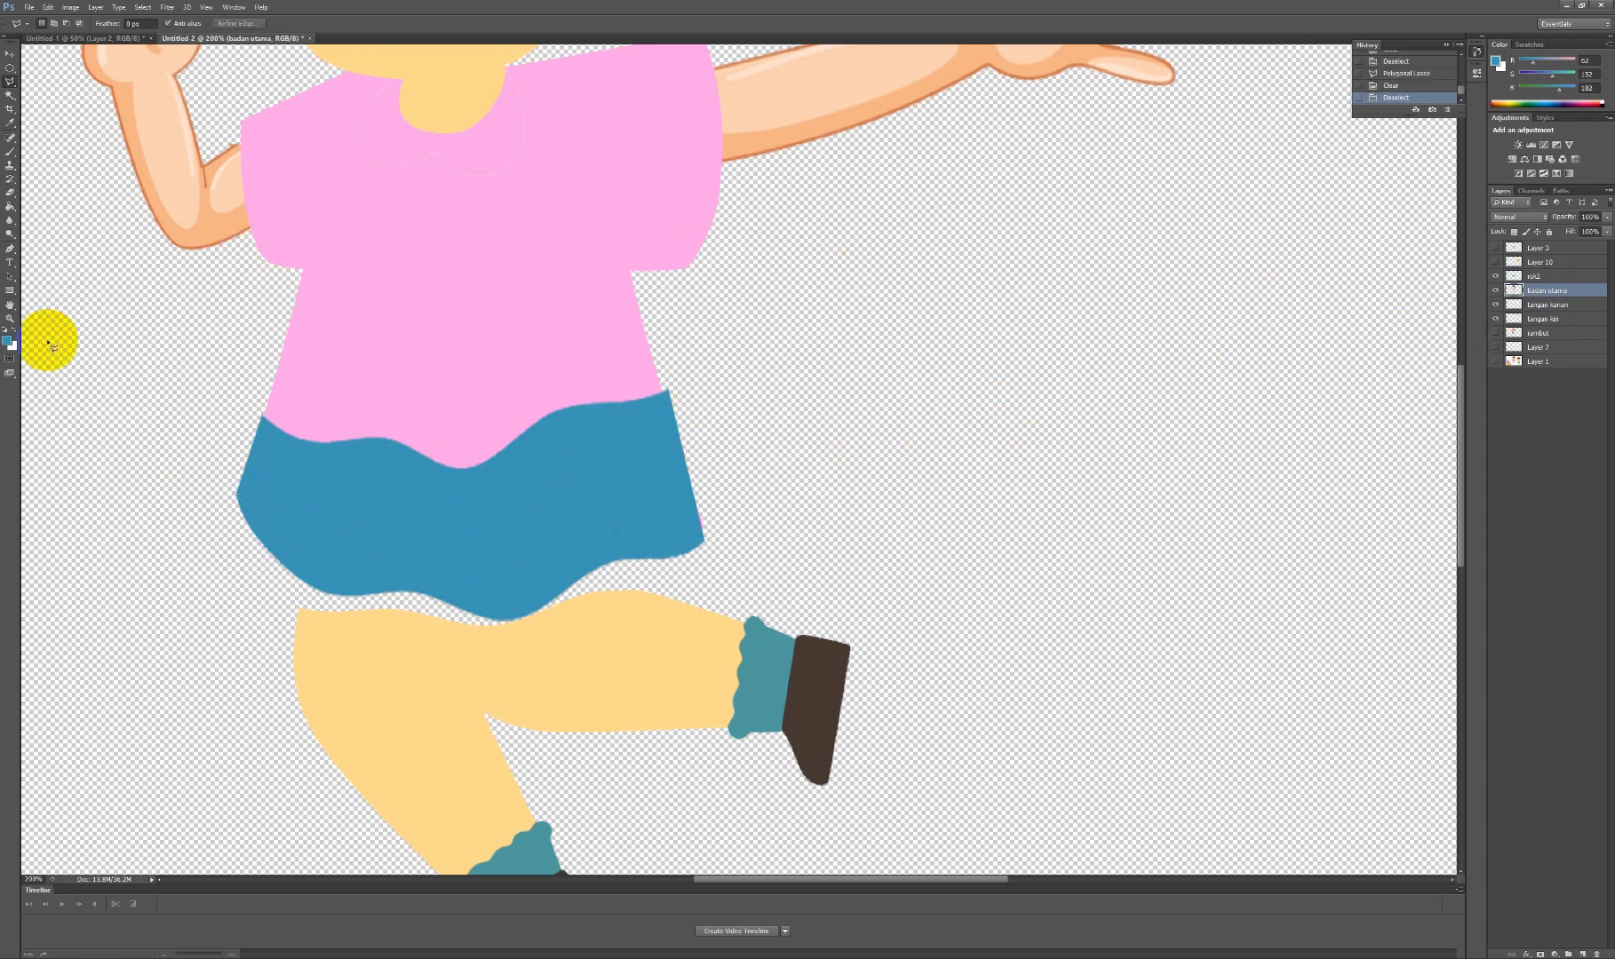
Sample the orange of the girl's hair in the Untitled-1 document as the foreground colour.
left_click(8, 317)
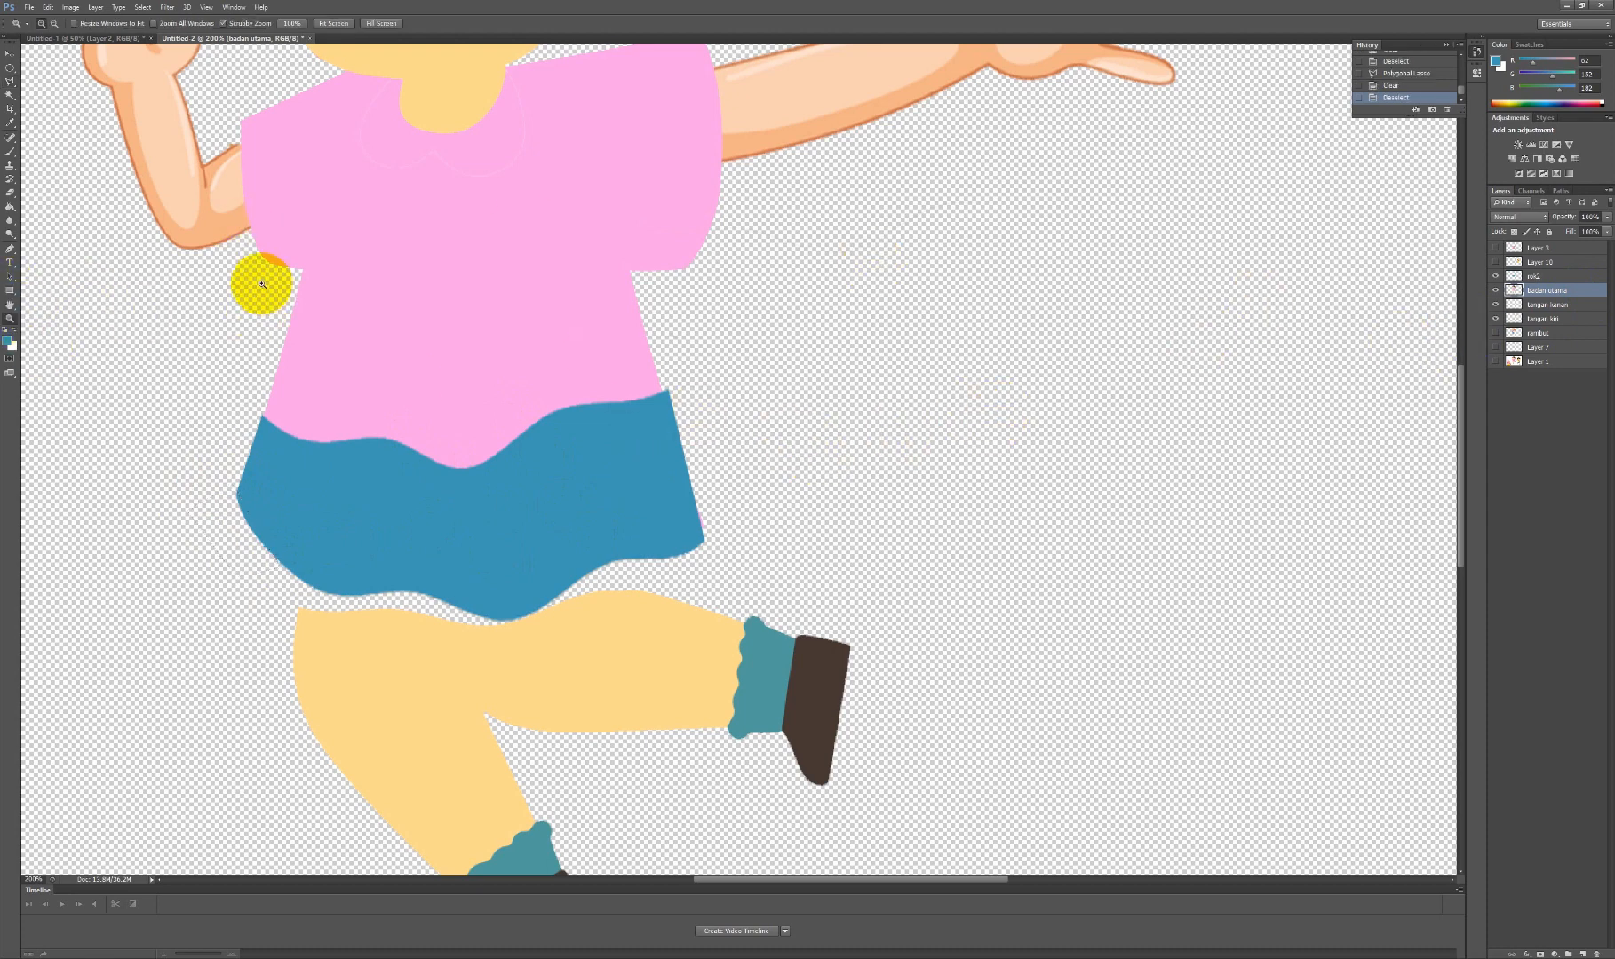
left_click(761, 338)
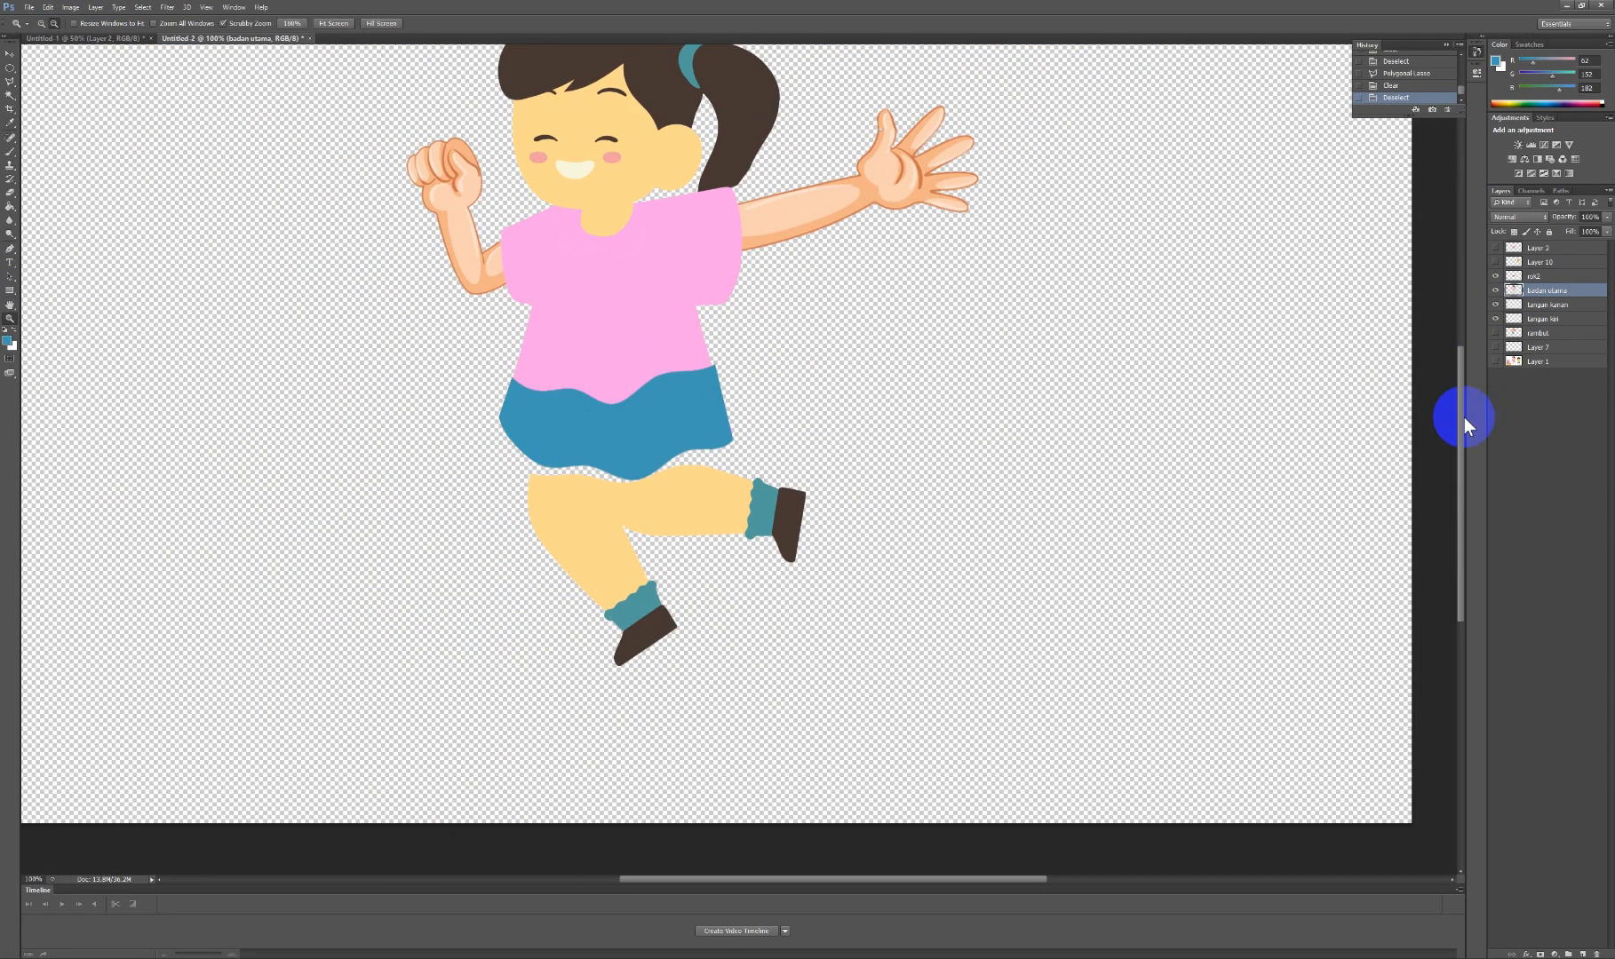
left_click_drag(1465, 418, 1460, 371)
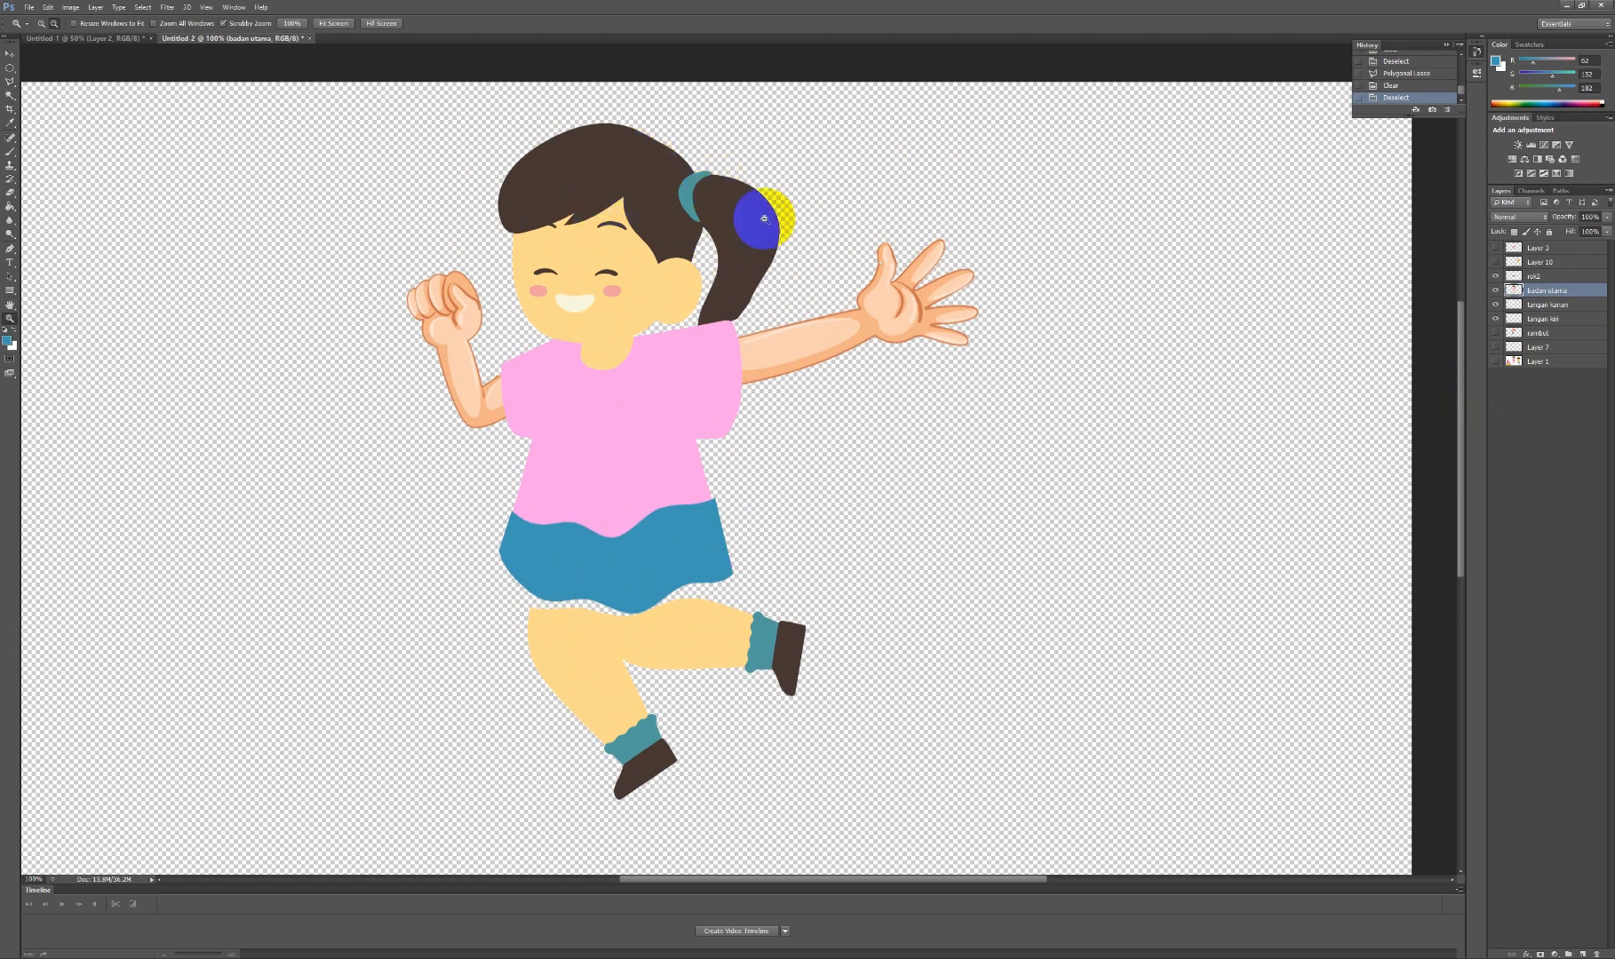
left_click(81, 37)
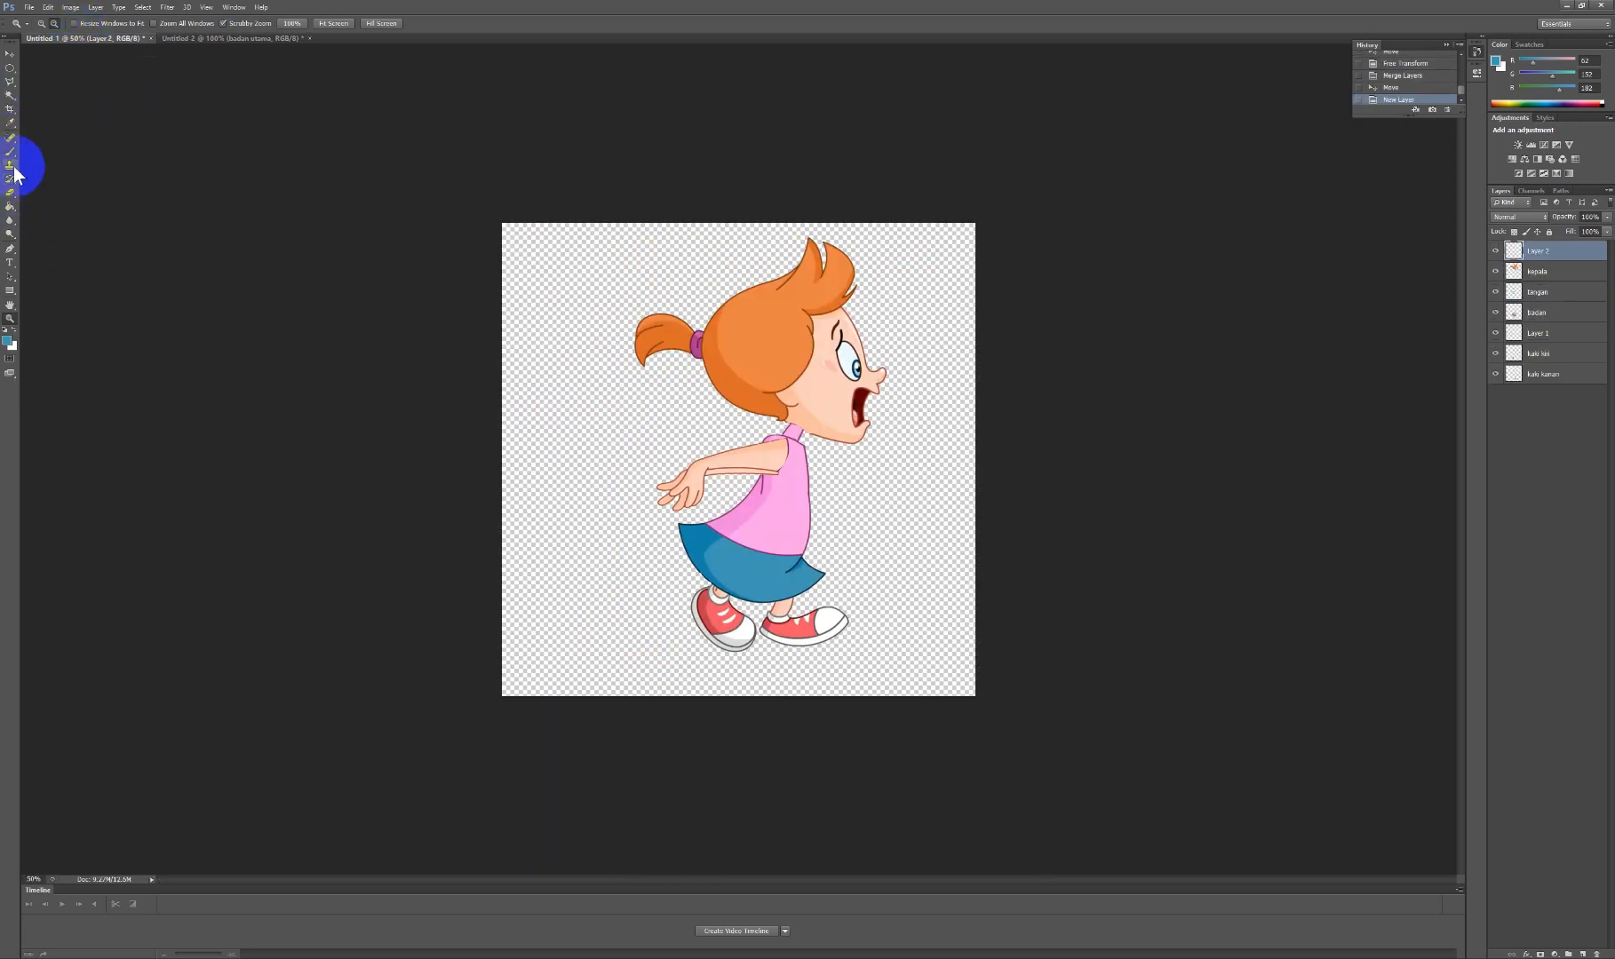
left_click(11, 124)
left_click(762, 334)
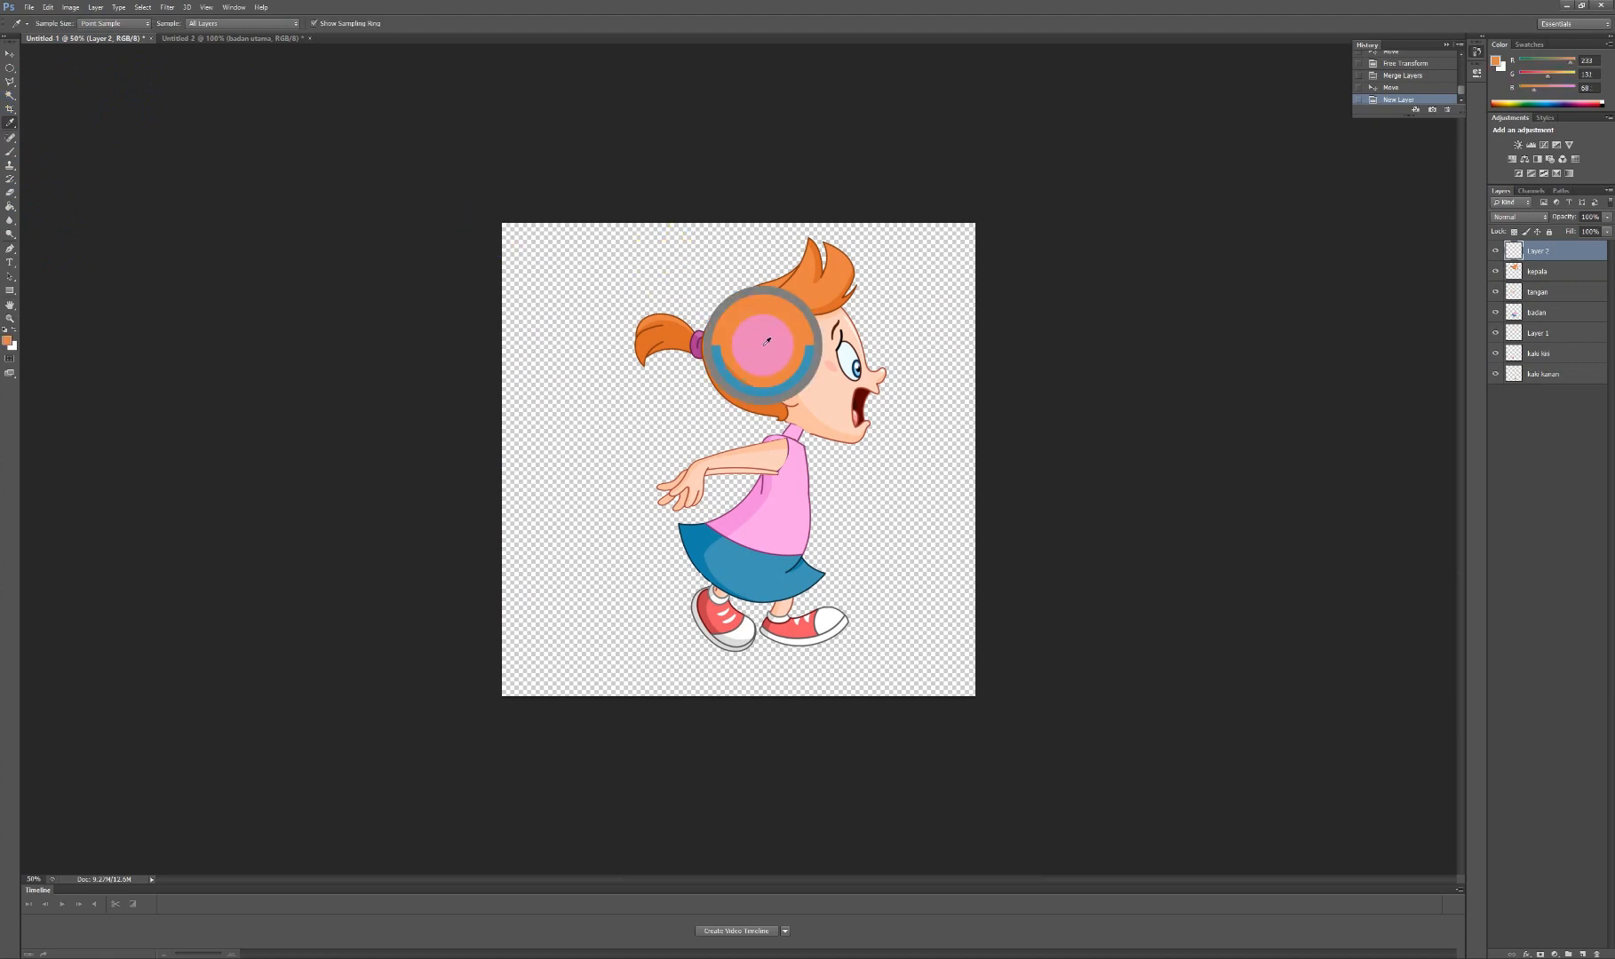
In Untitled-2, select the jumping girl's dark brown hair with the Magic Wand and fill the hair and ponytail with the sampled orange.
left_click(229, 40)
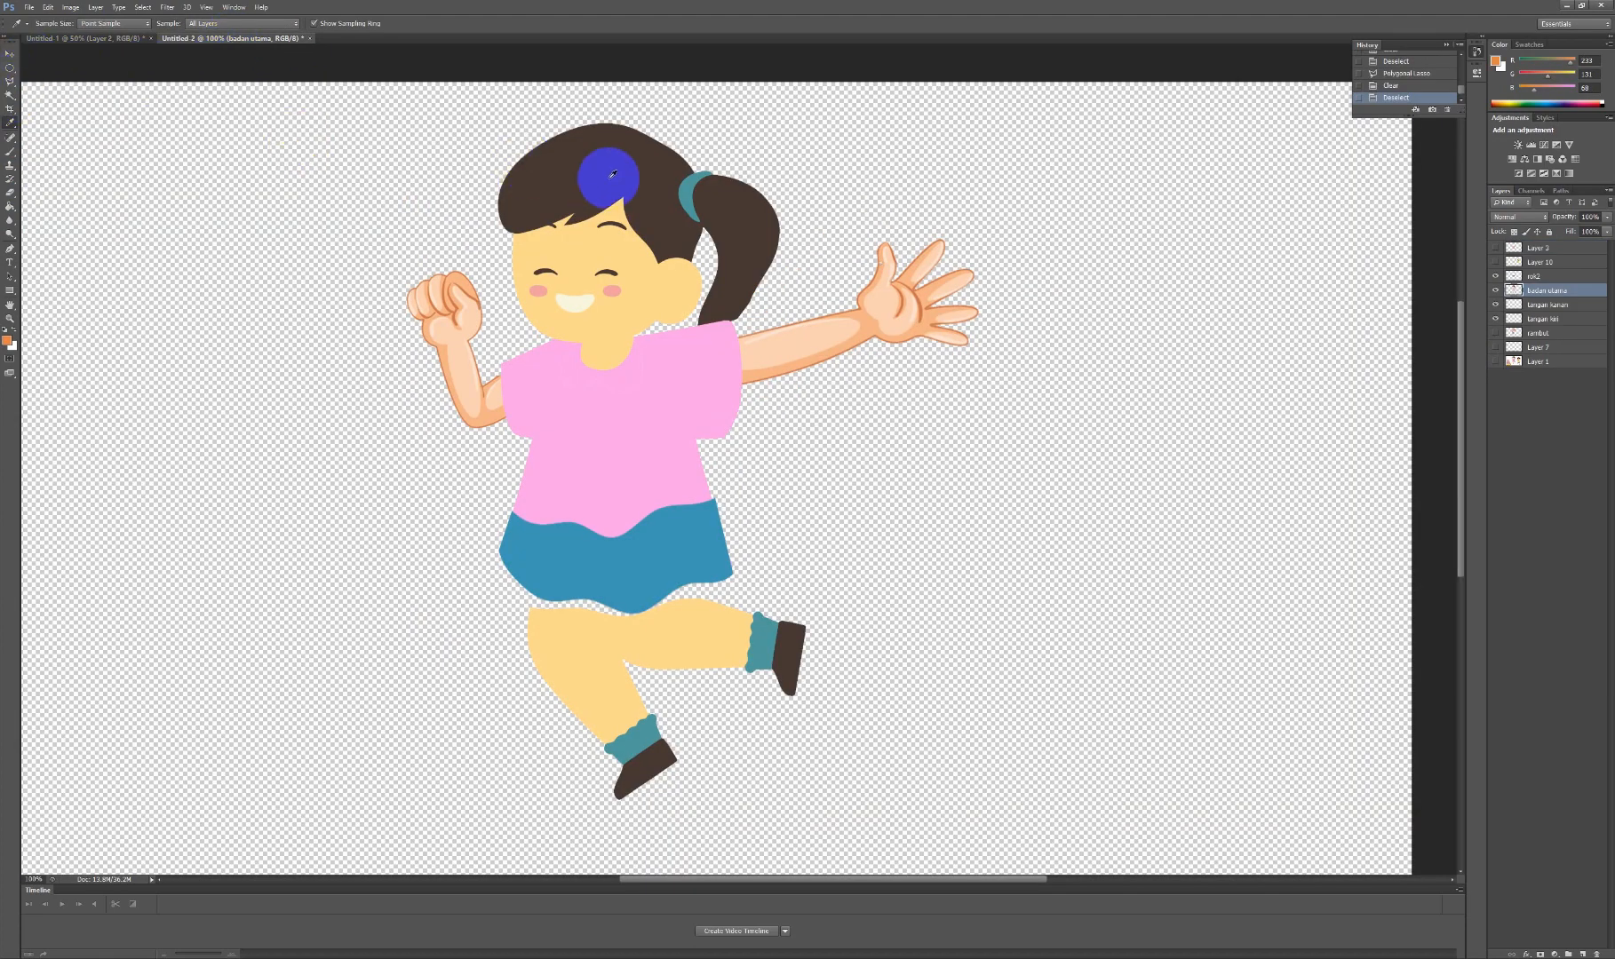
left_click(9, 96)
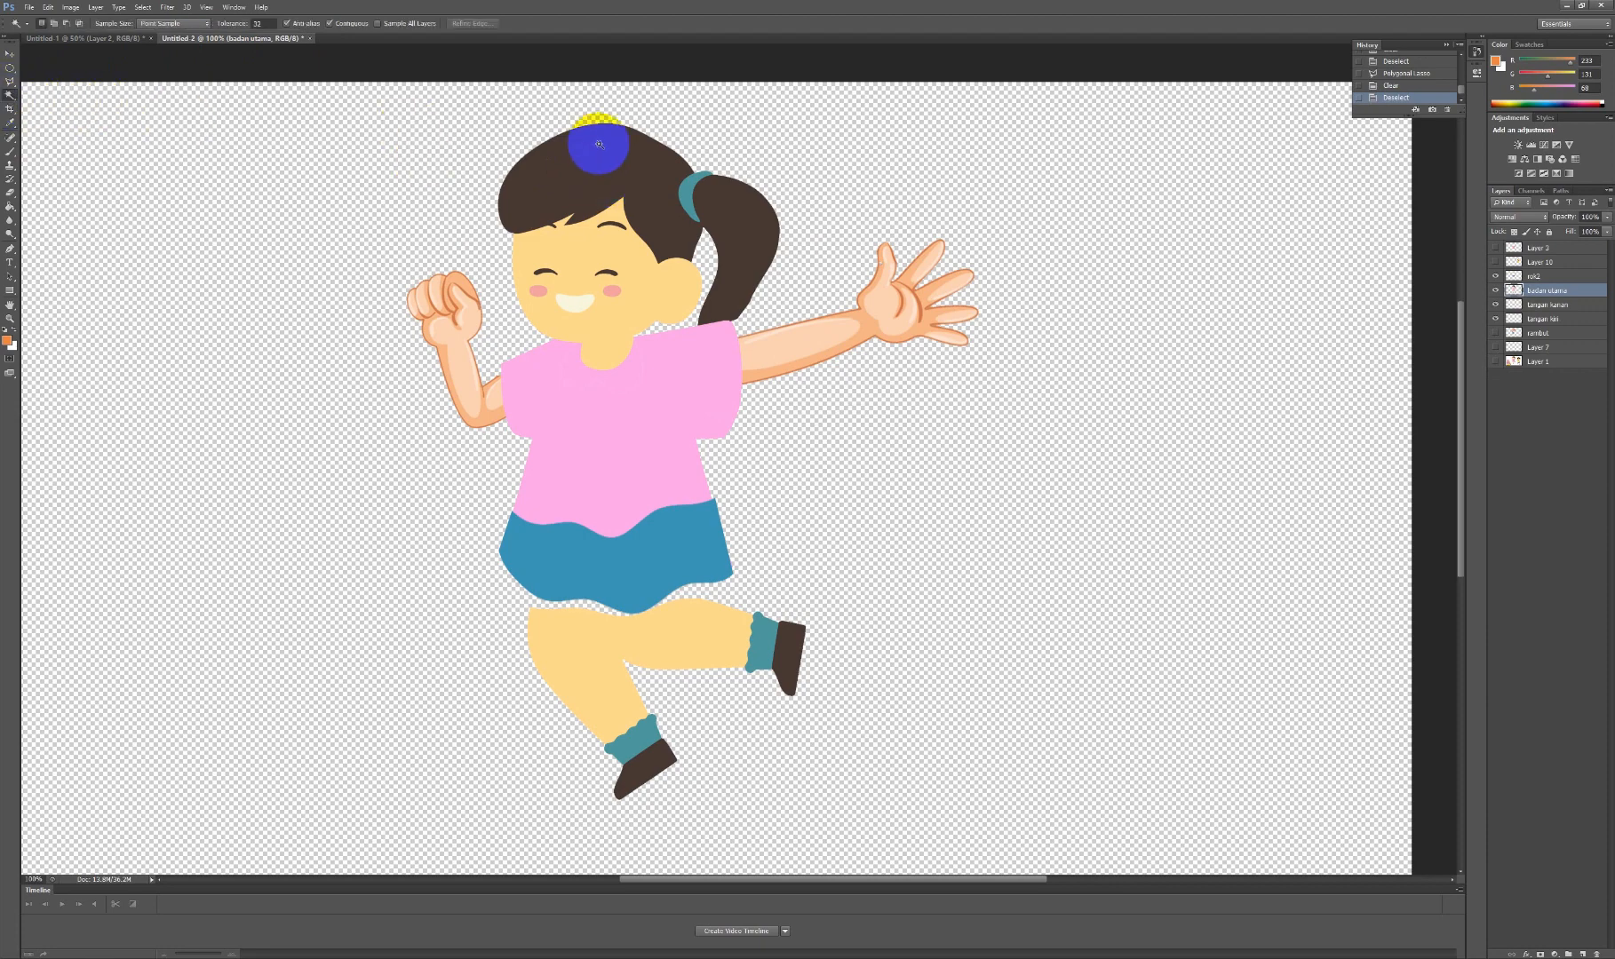
left_click(589, 191)
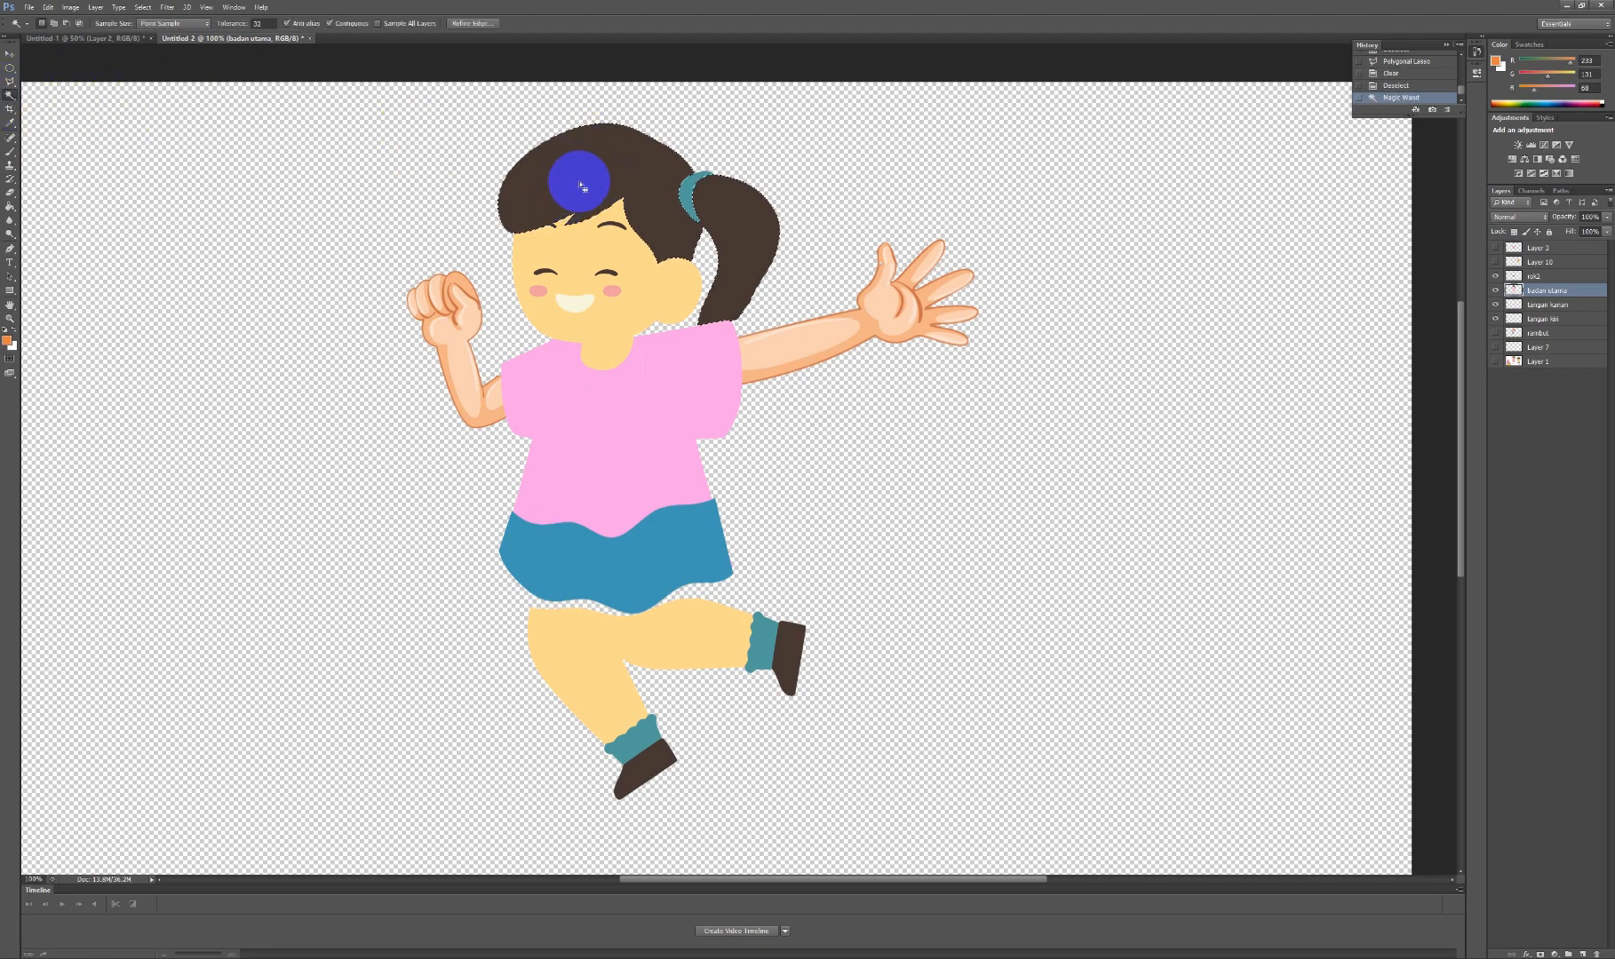
left_click(11, 209)
left_click(577, 178)
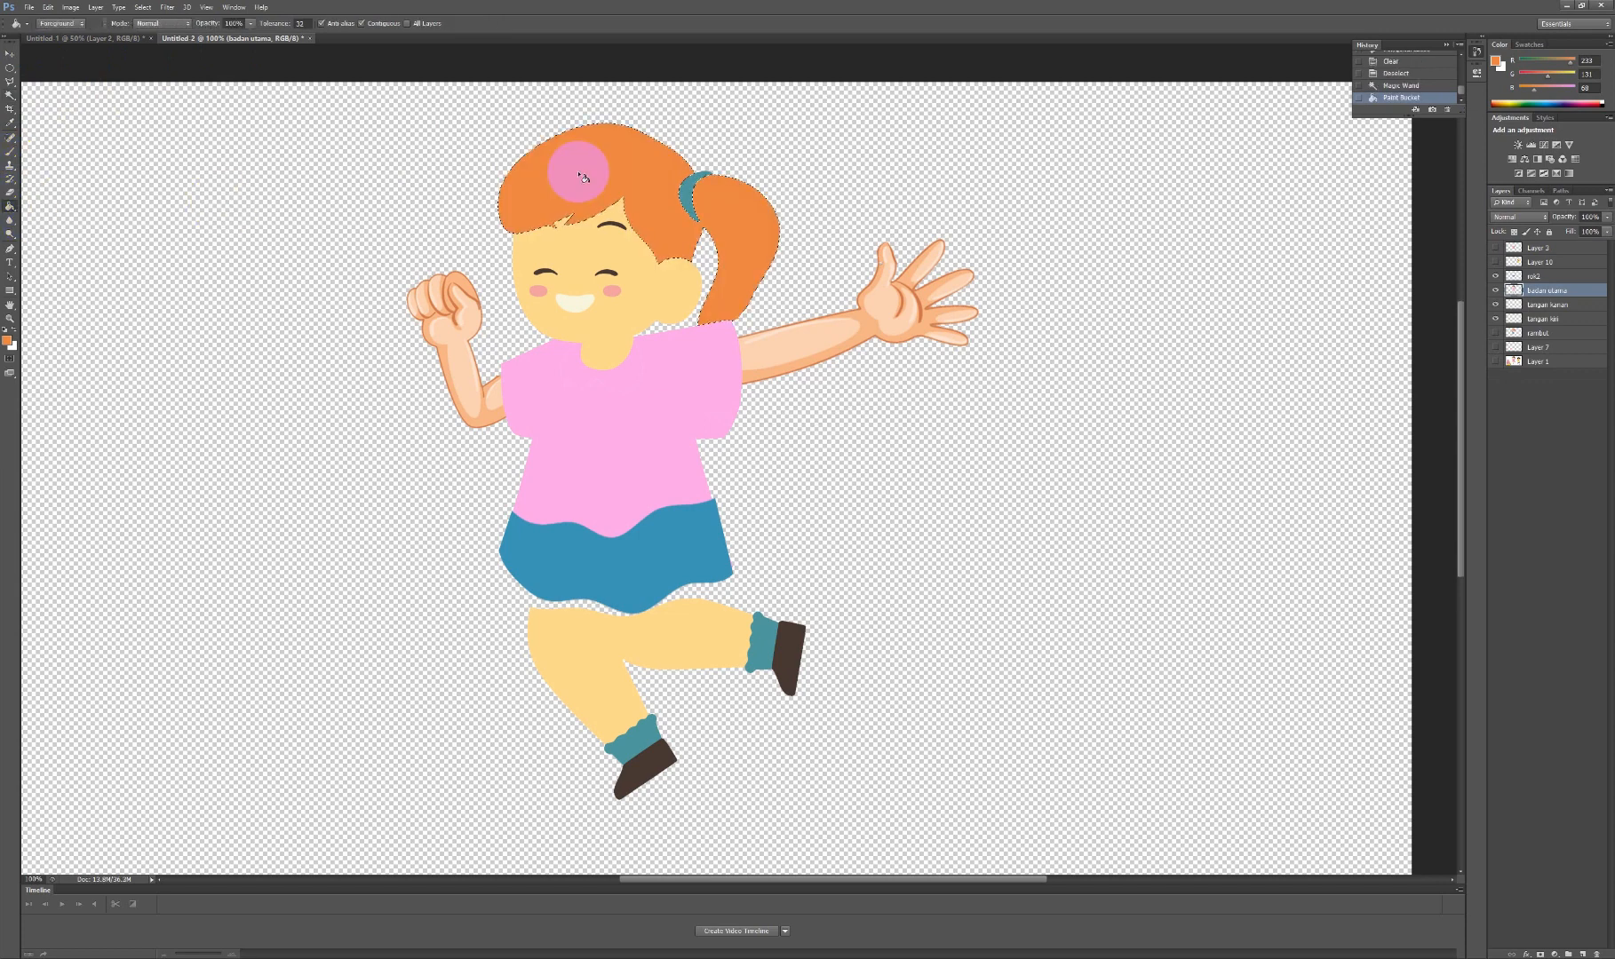
Sample the purple hair tie in Untitled-1 and fill the jumping girl's selected teal hair tie in Untitled-2 with it.
left_click(88, 40)
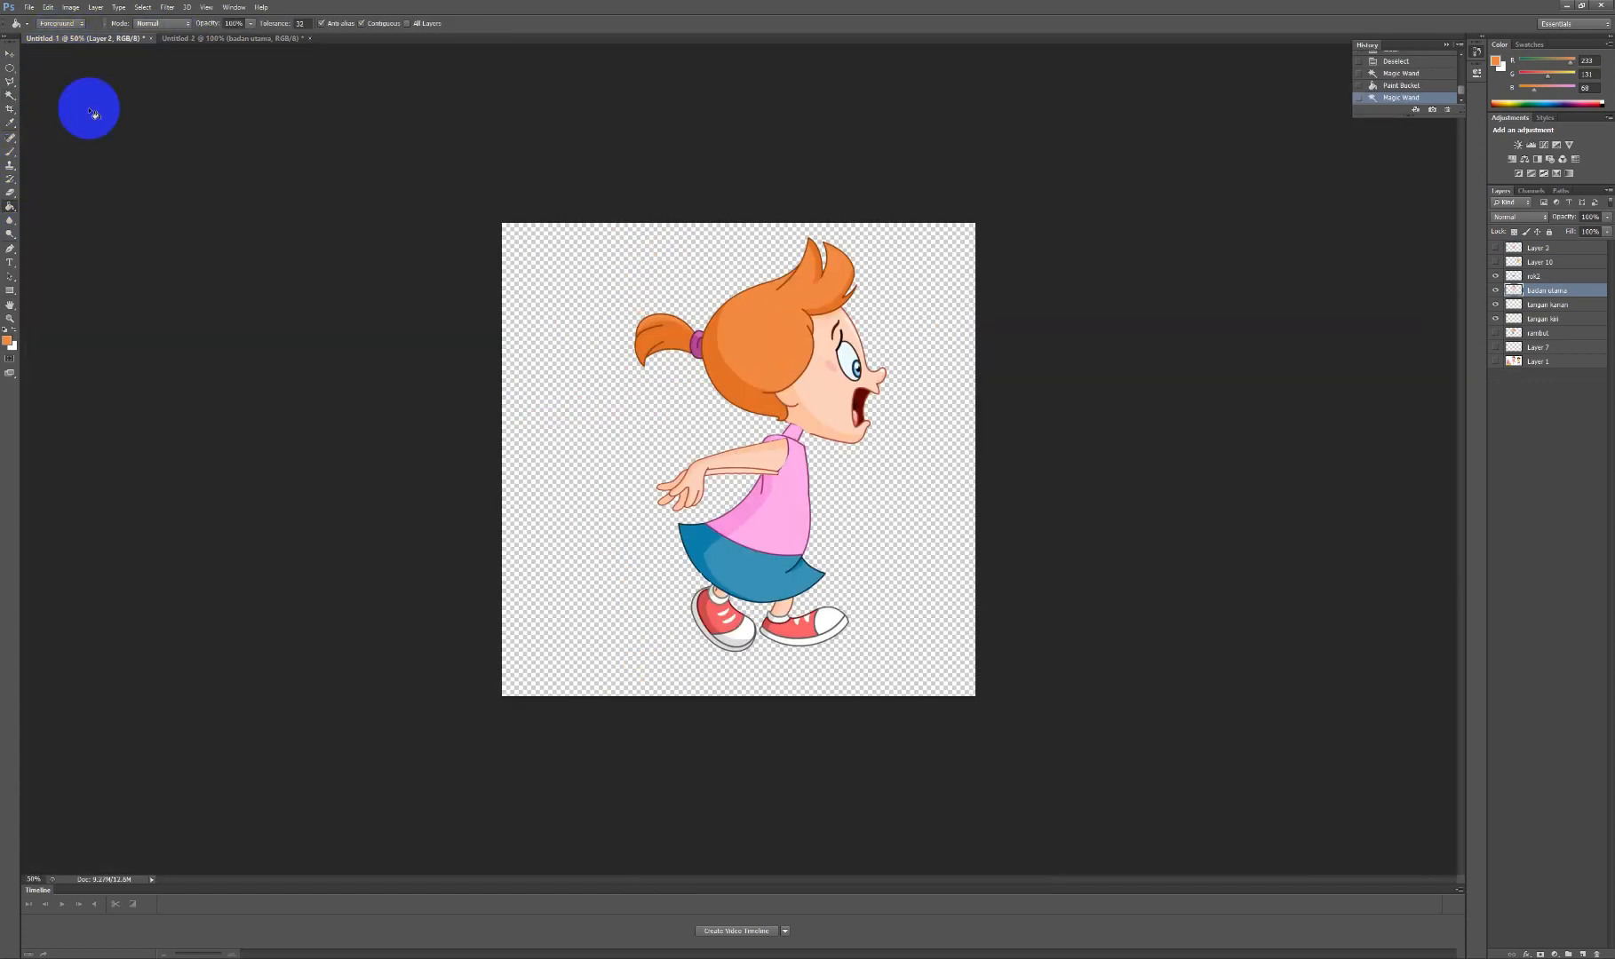
left_click(11, 123)
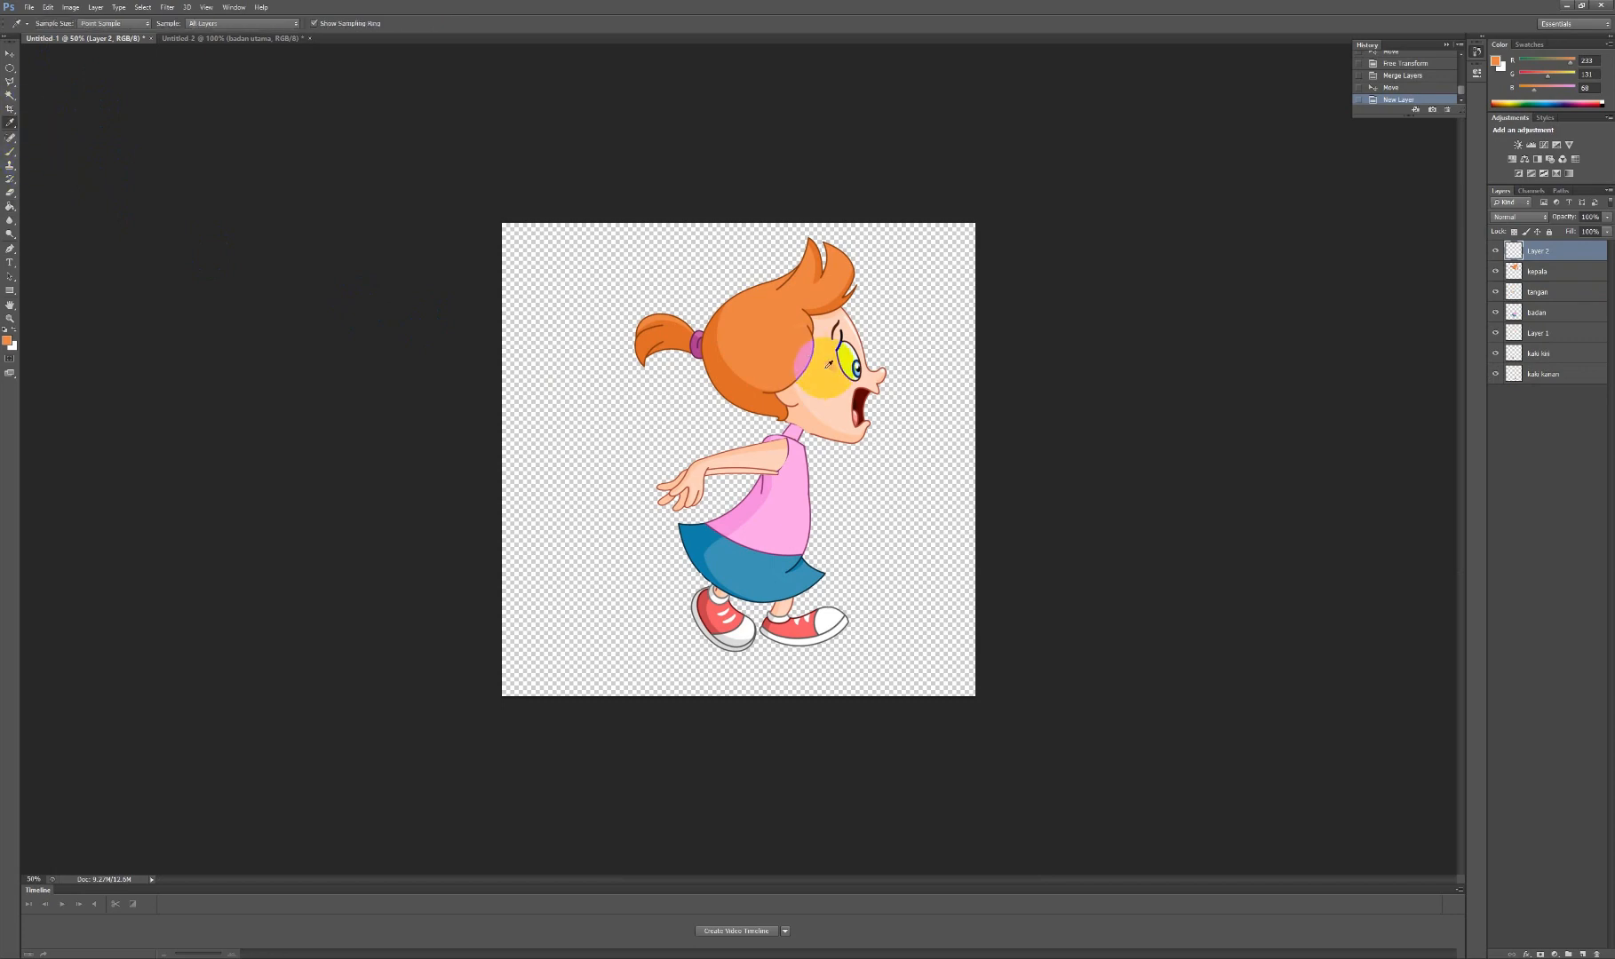
left_click_drag(829, 365, 696, 342)
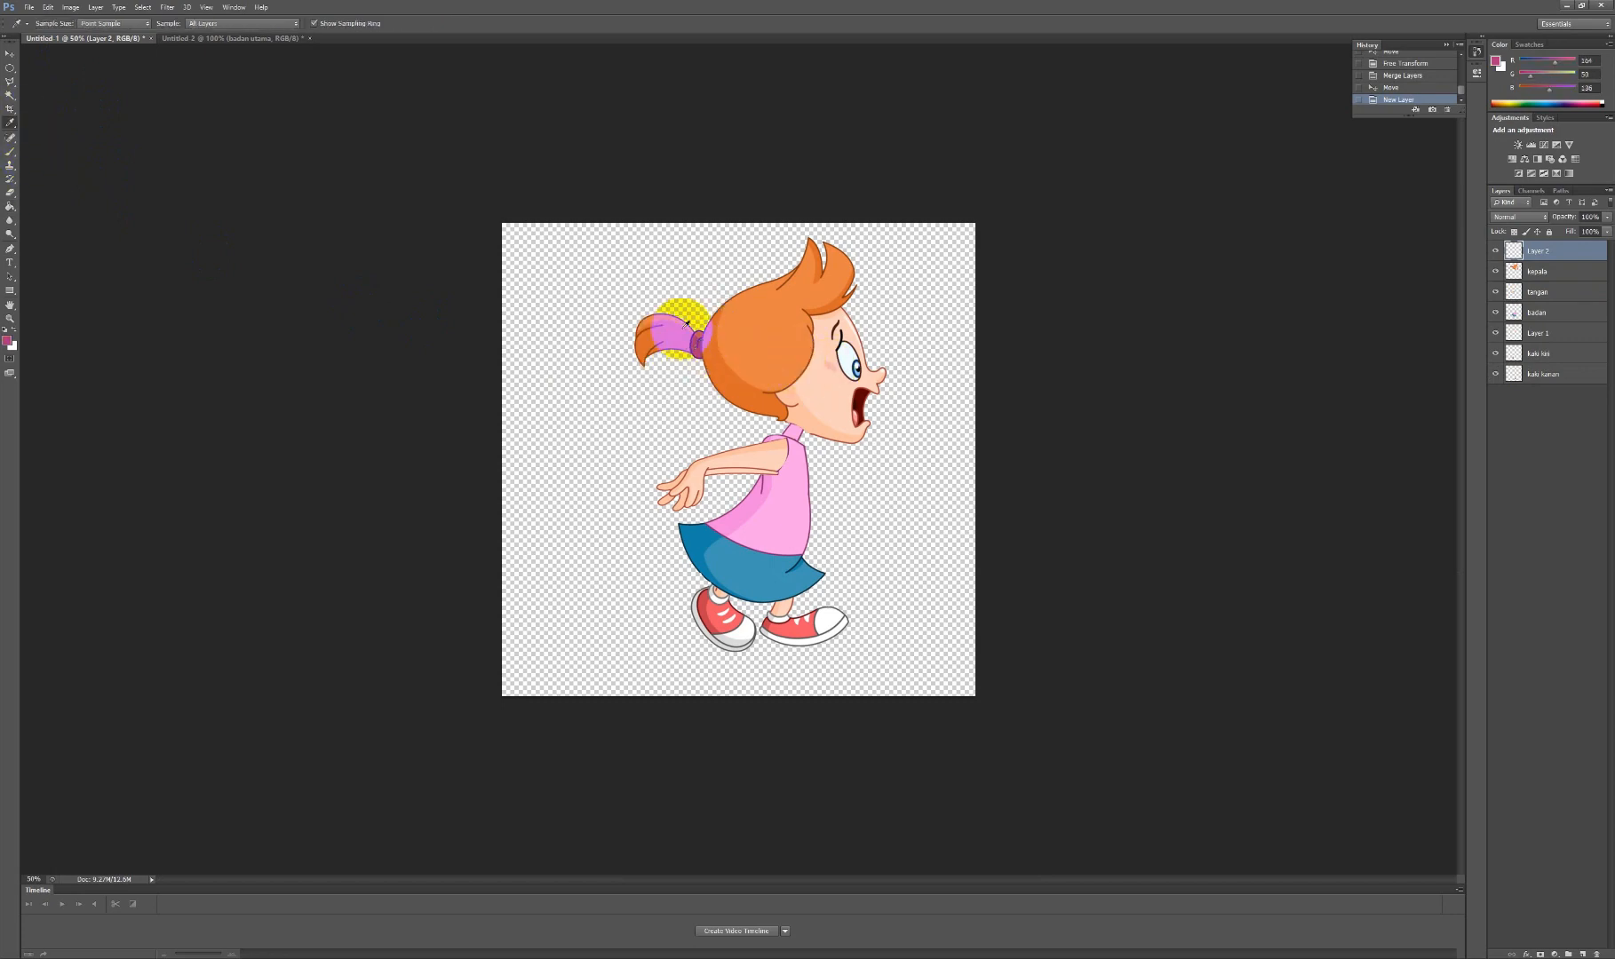
left_click(249, 35)
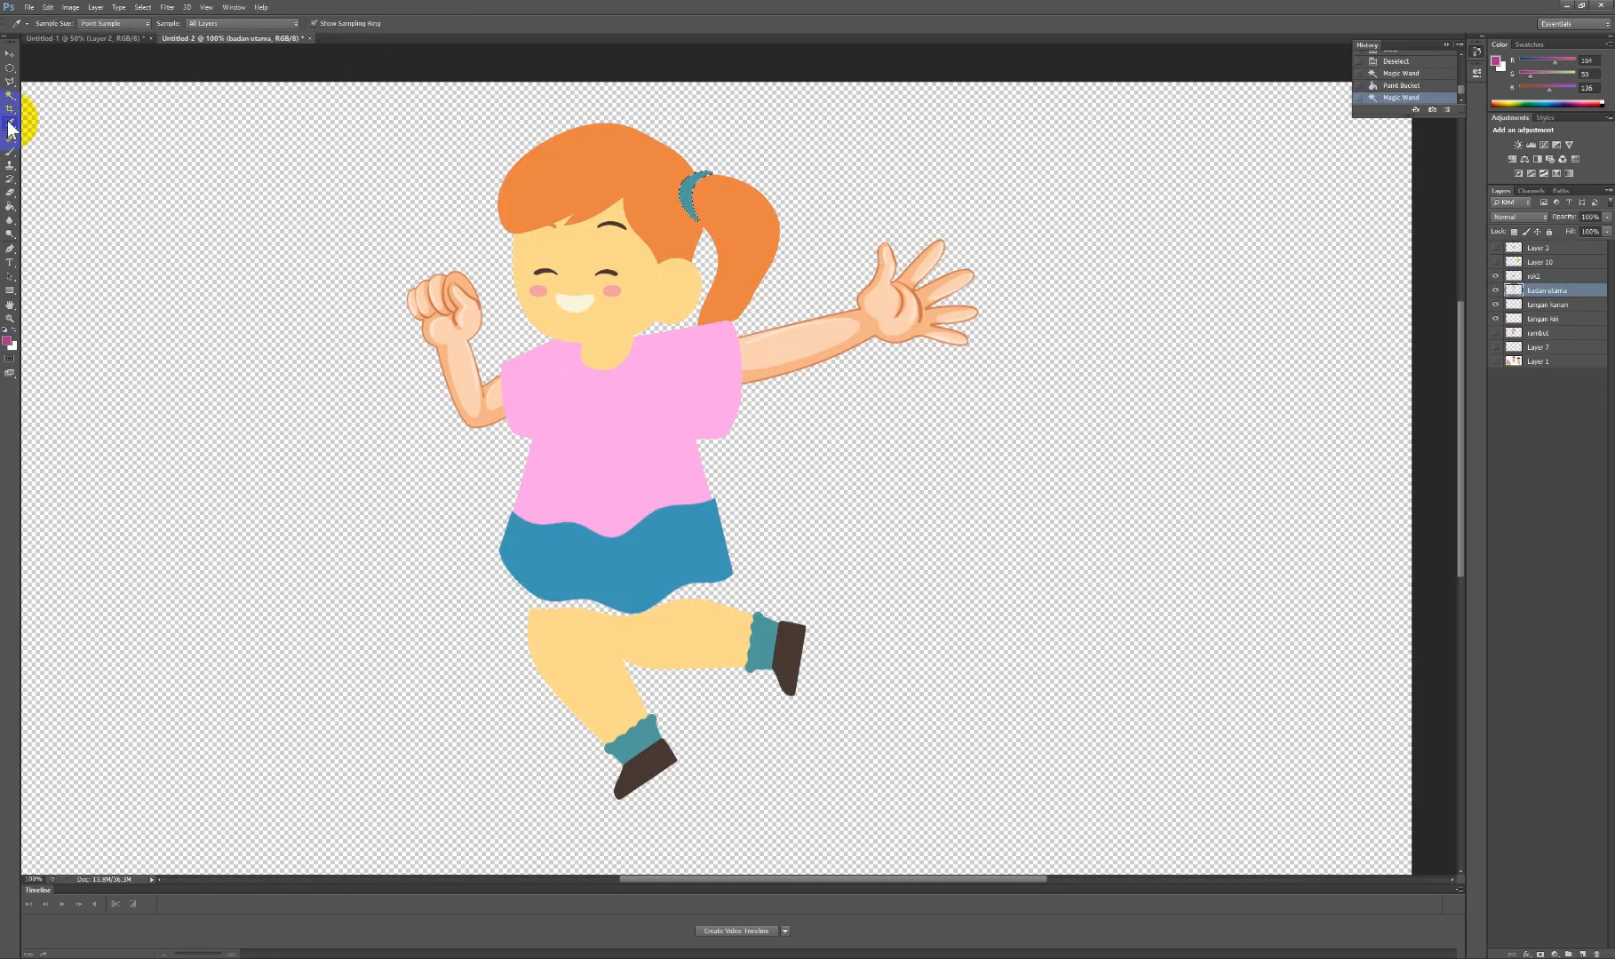
left_click(13, 216)
left_click(691, 196)
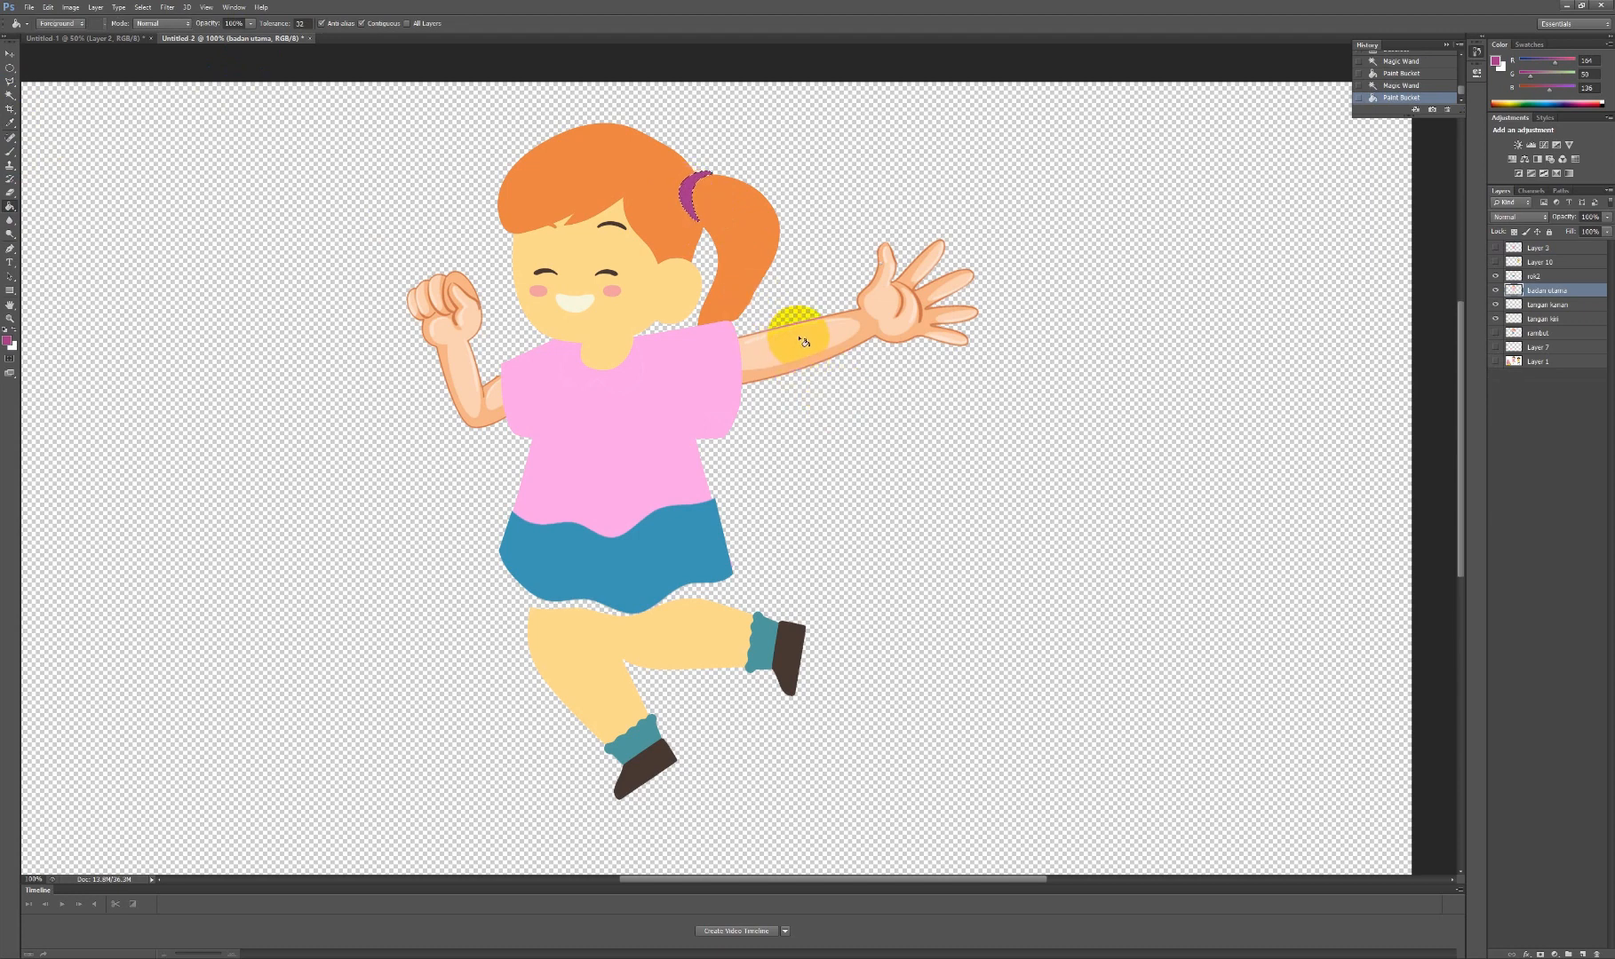
On the "badan utama" layer, outline both legs and shoes below the skirt with the Polygonal Lasso, clear them, and deselect.
left_click(9, 84)
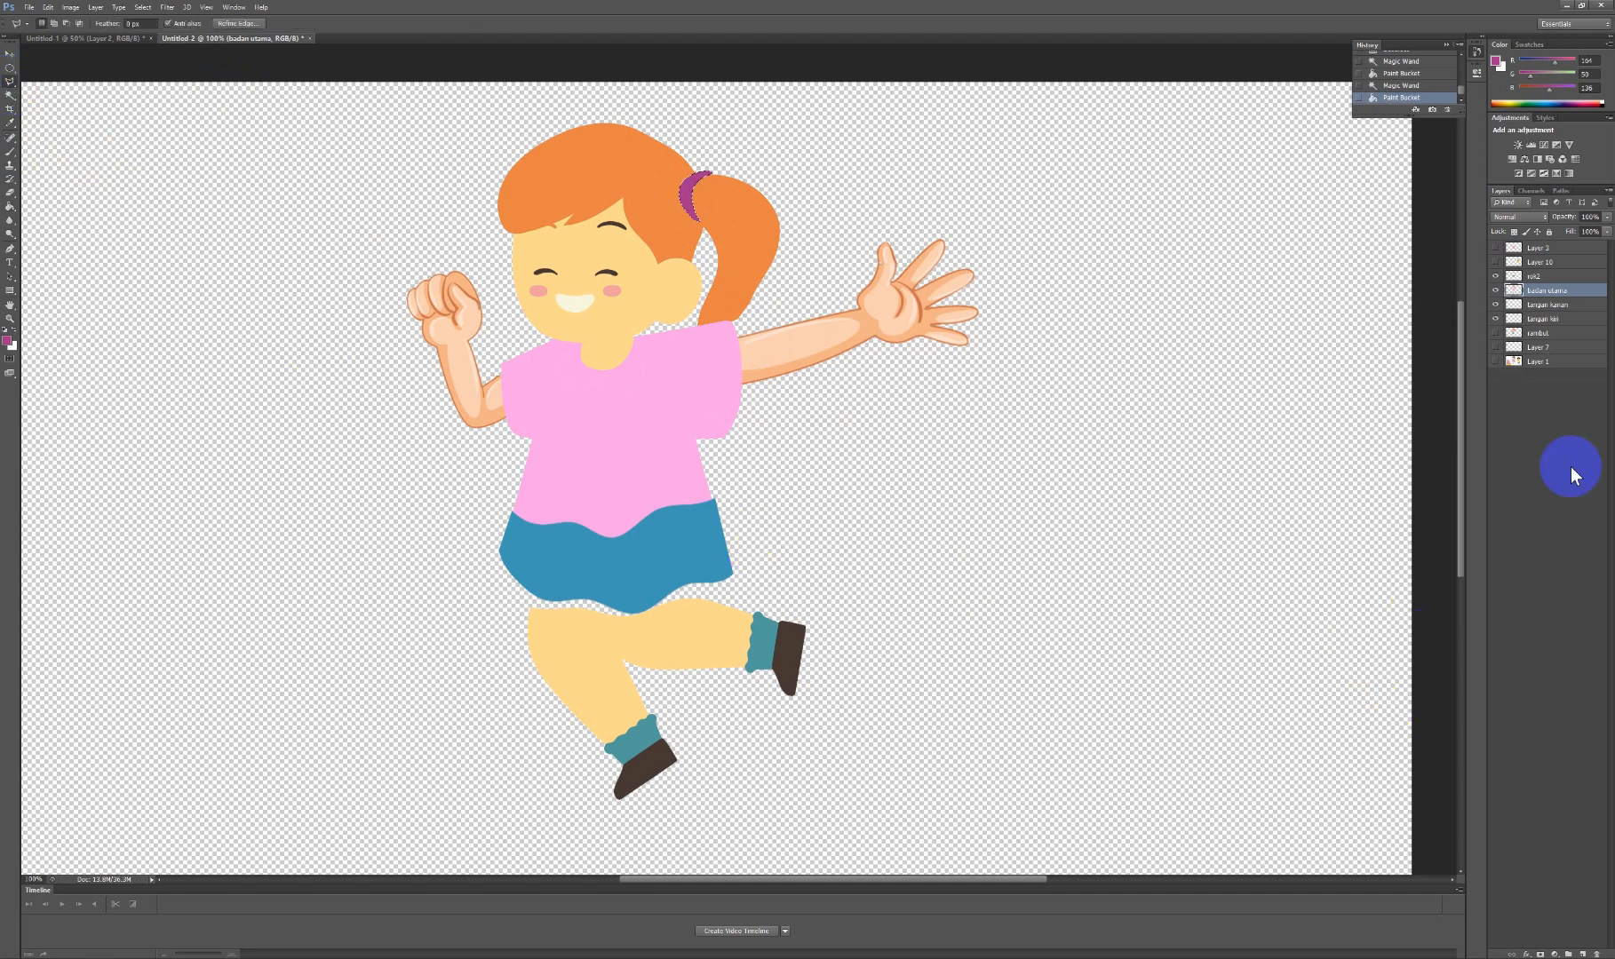
left_click(484, 594)
left_click(586, 612)
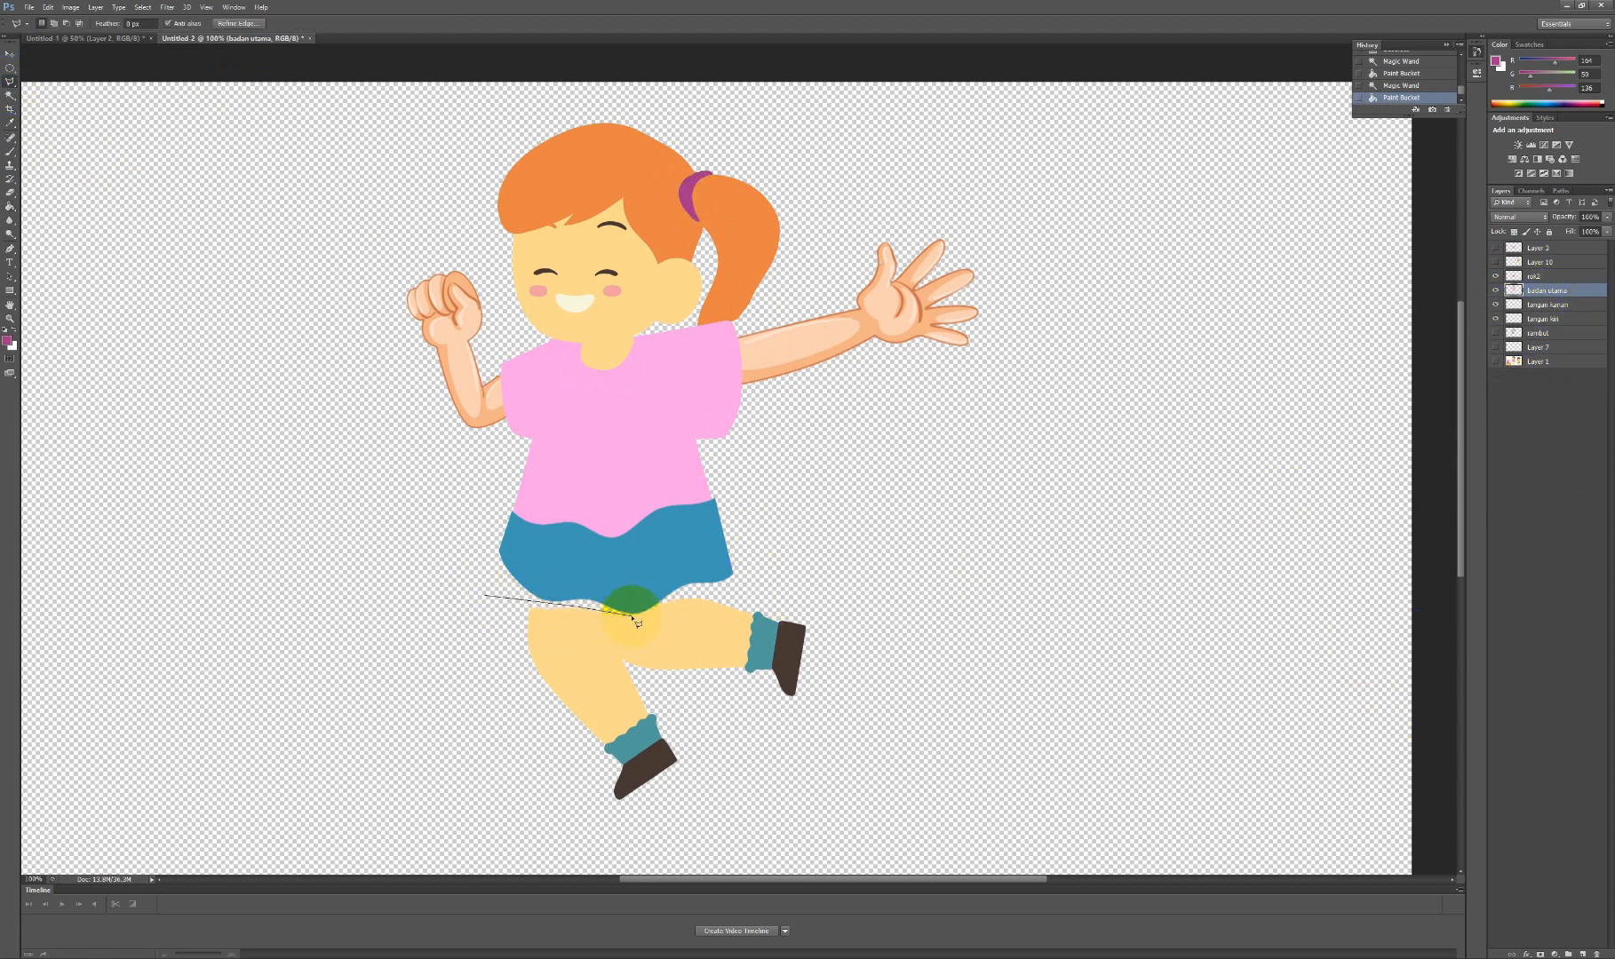
left_click(625, 617)
left_click(704, 605)
left_click(1073, 676)
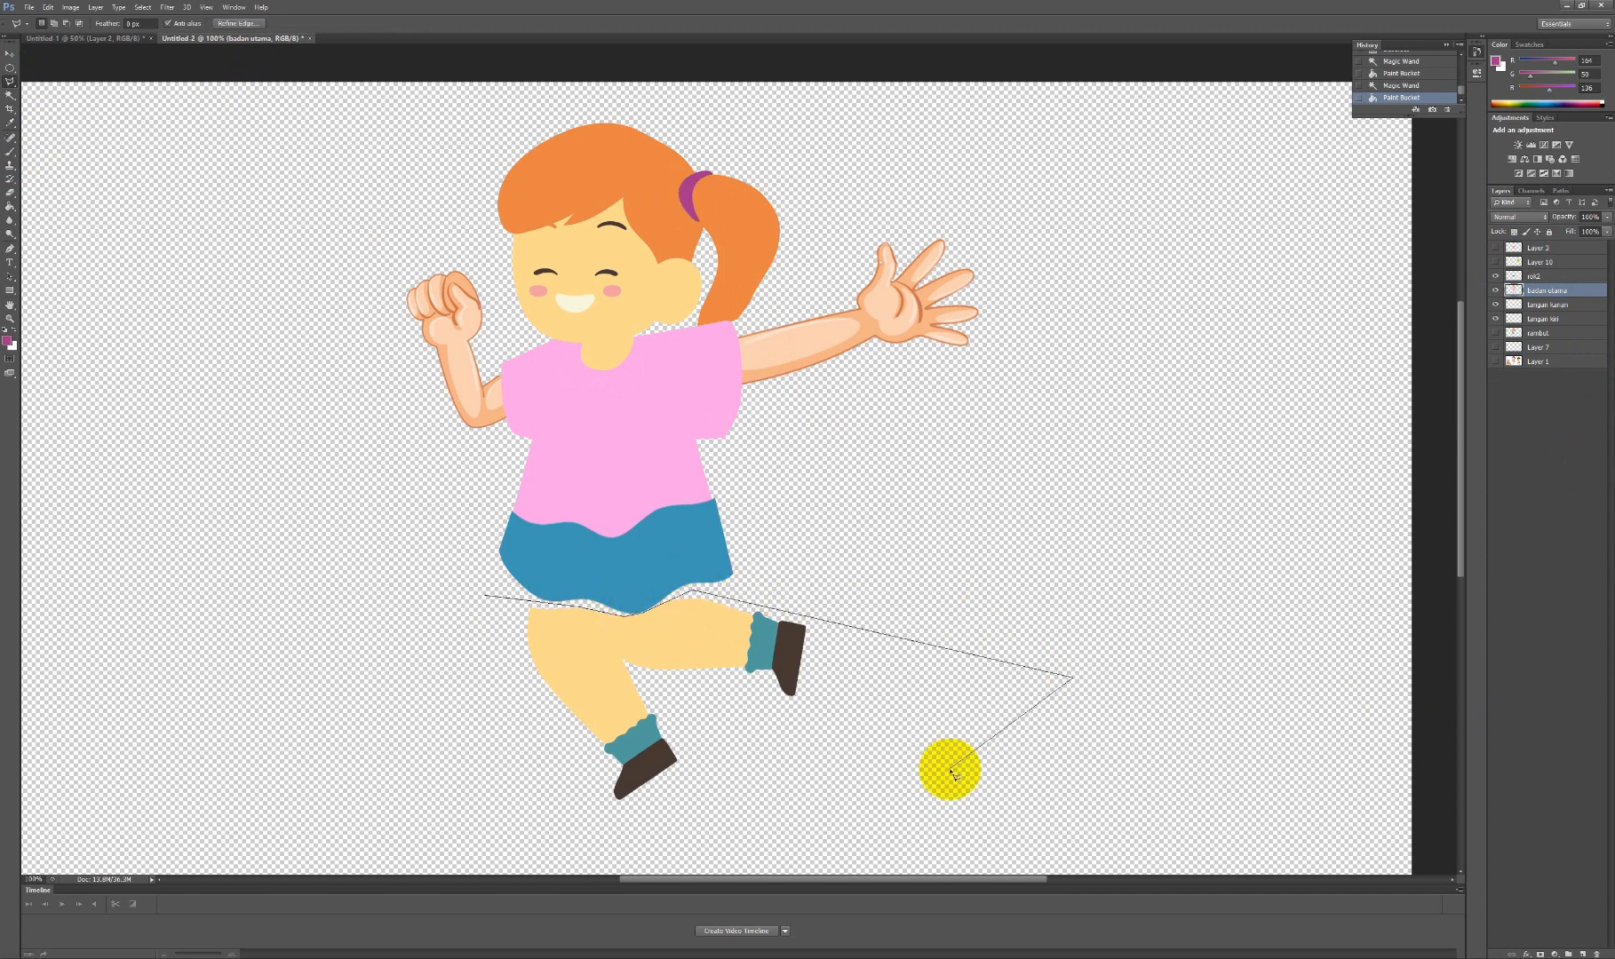
left_click(889, 799)
left_click(653, 821)
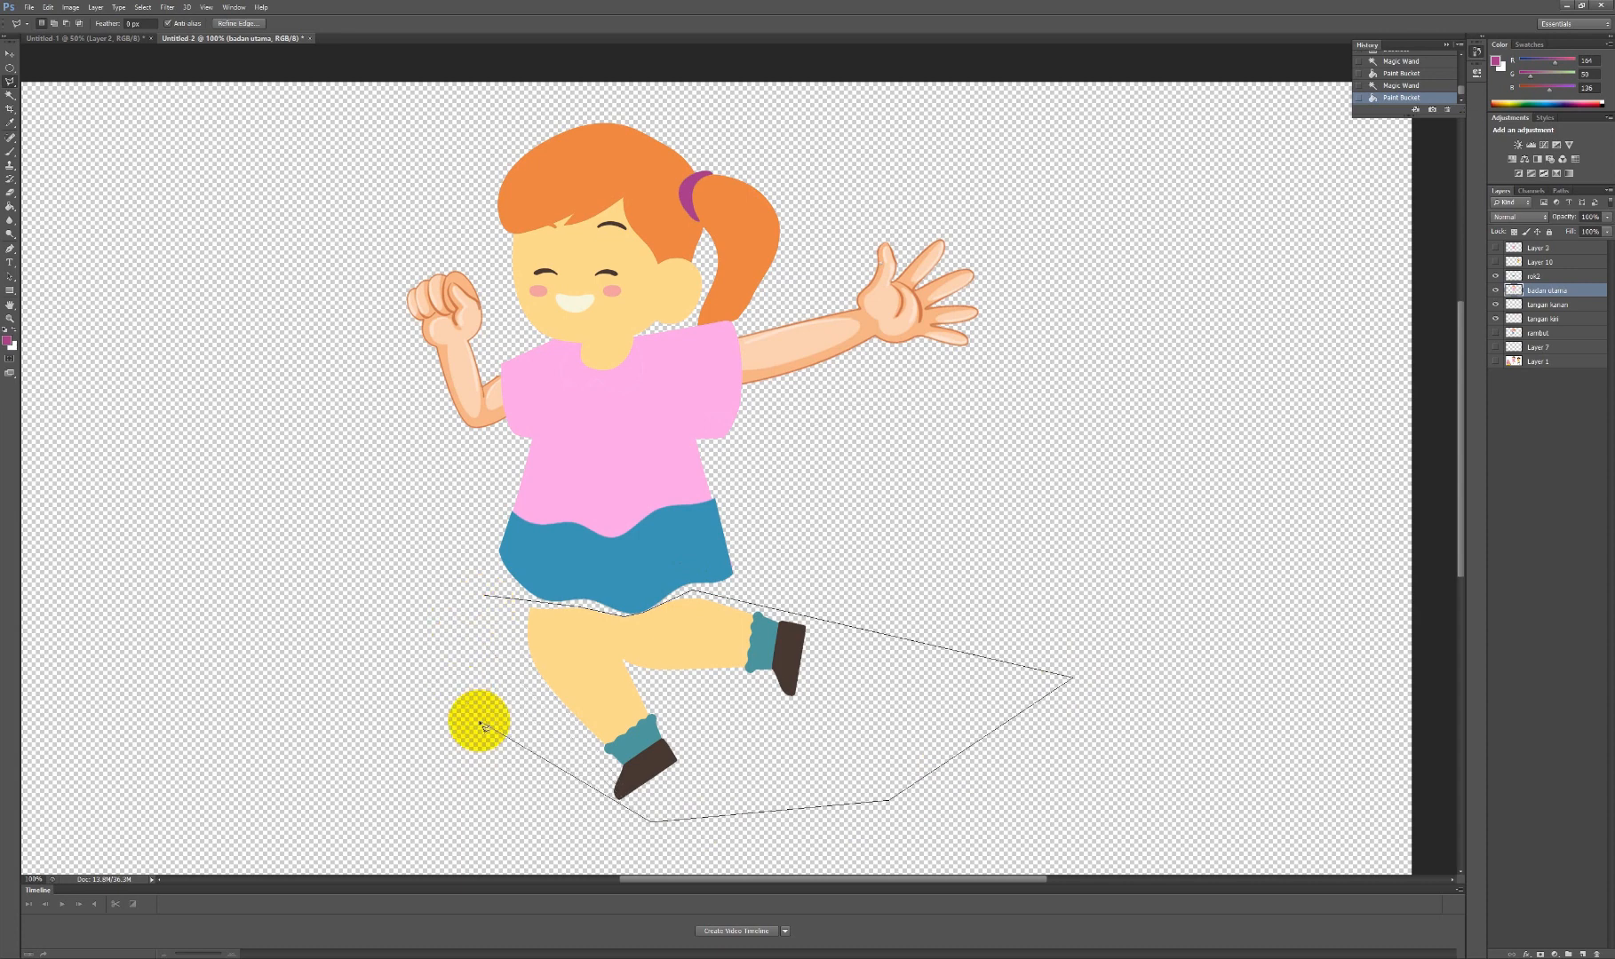
left_click(456, 705)
left_click(487, 597)
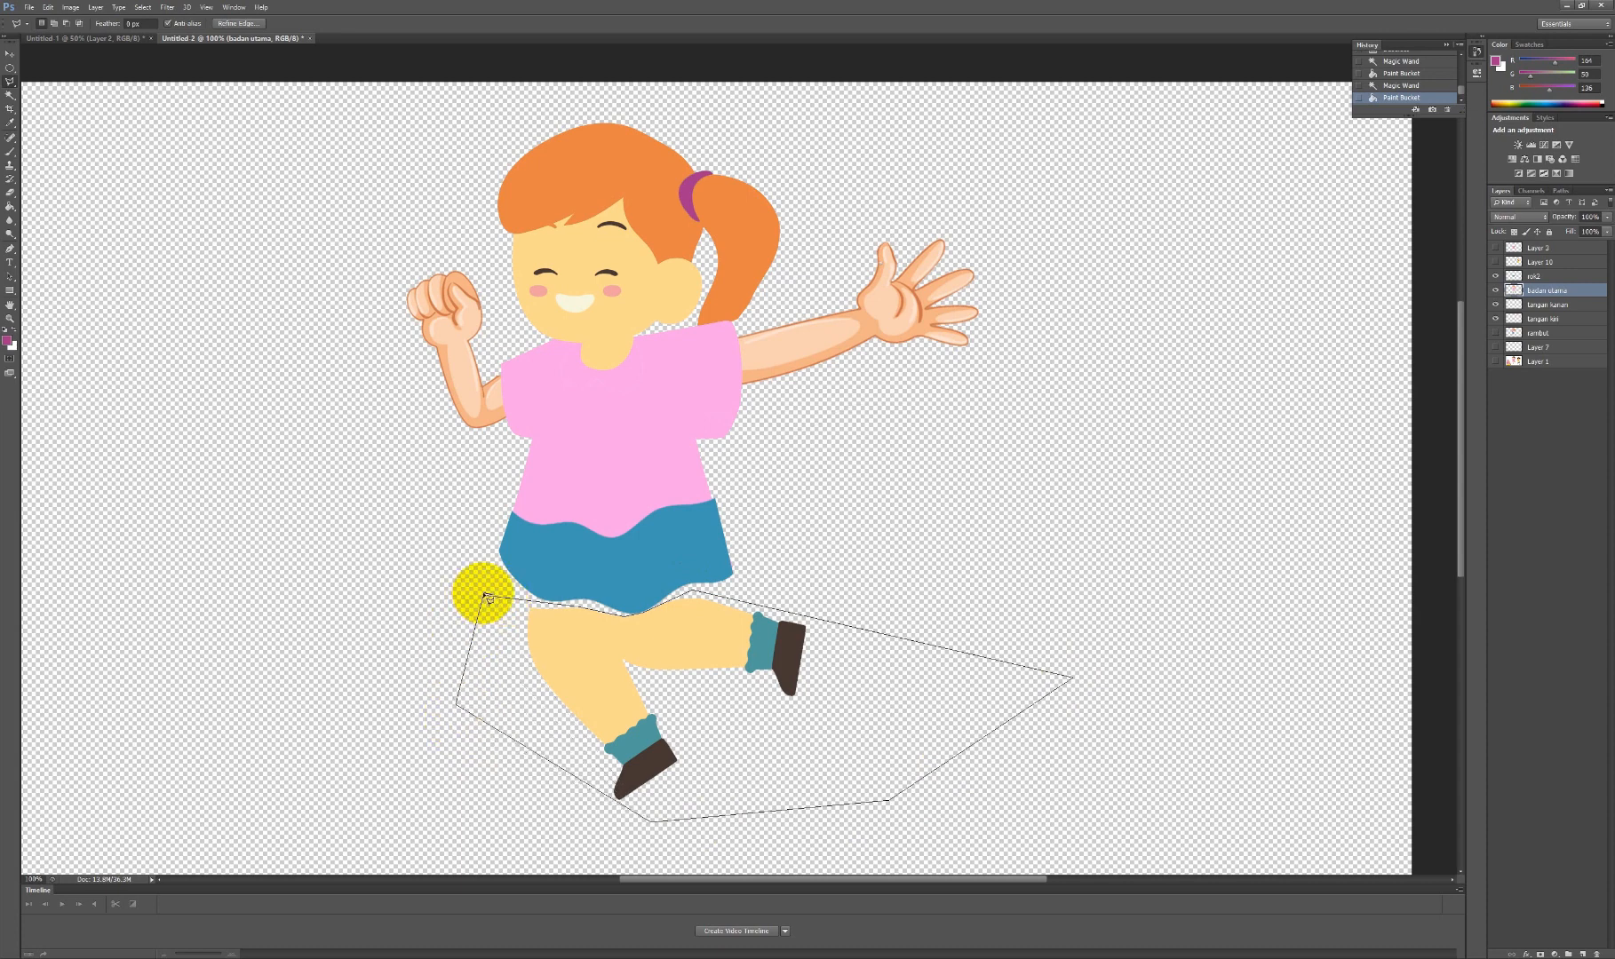
left_click(487, 596)
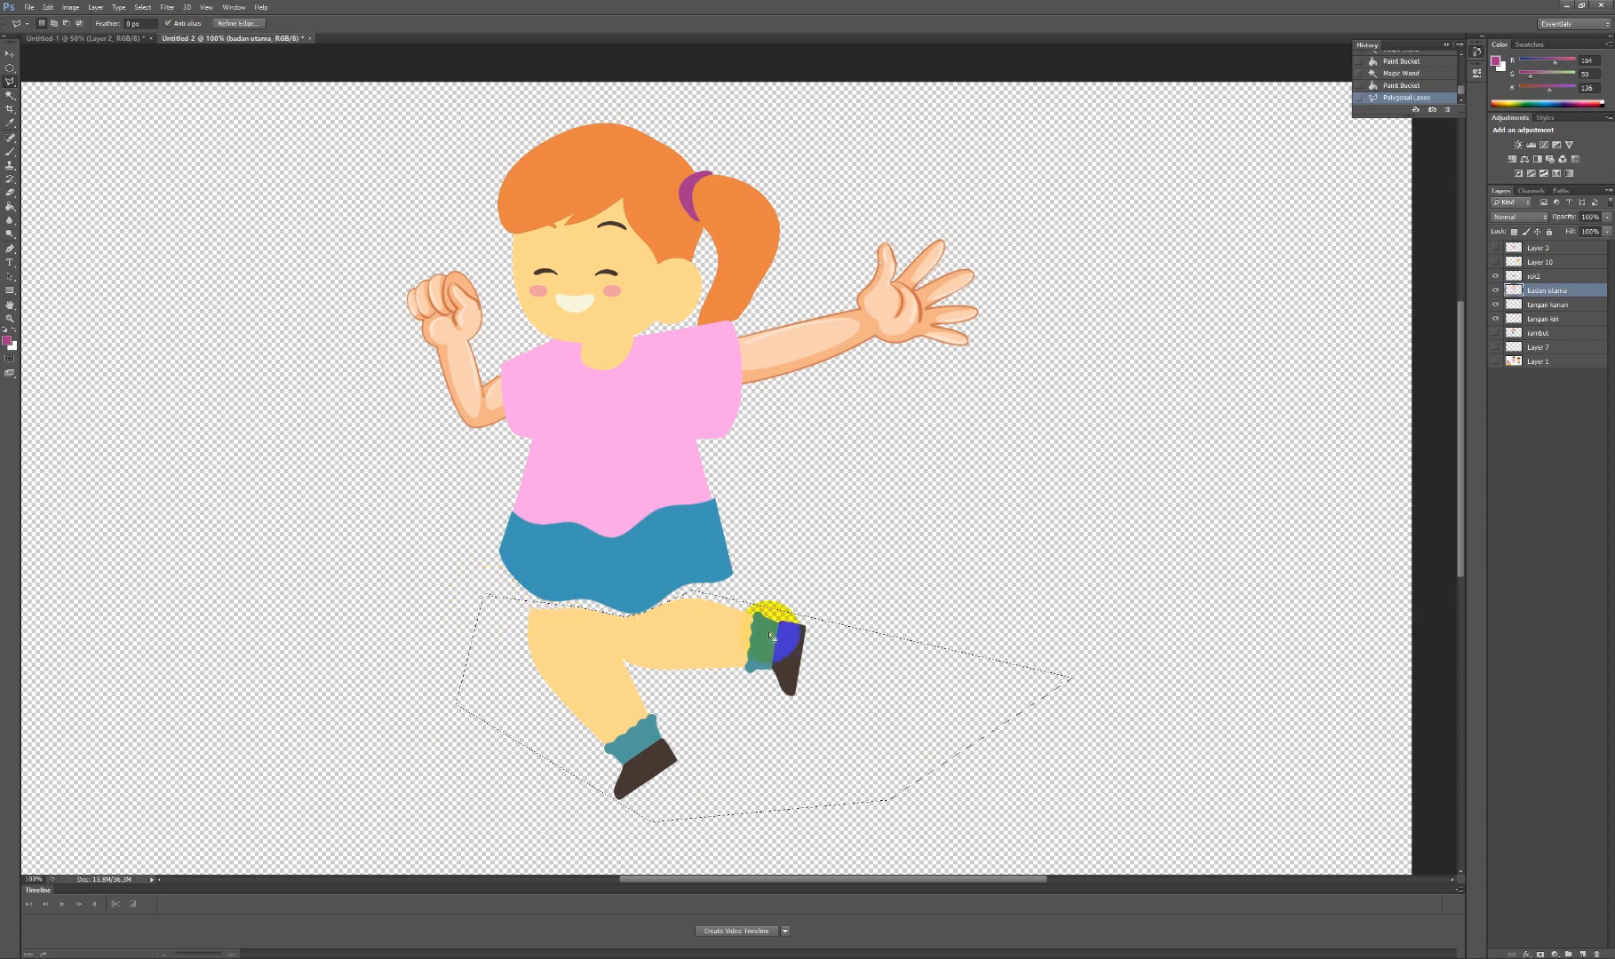
key("Delete")
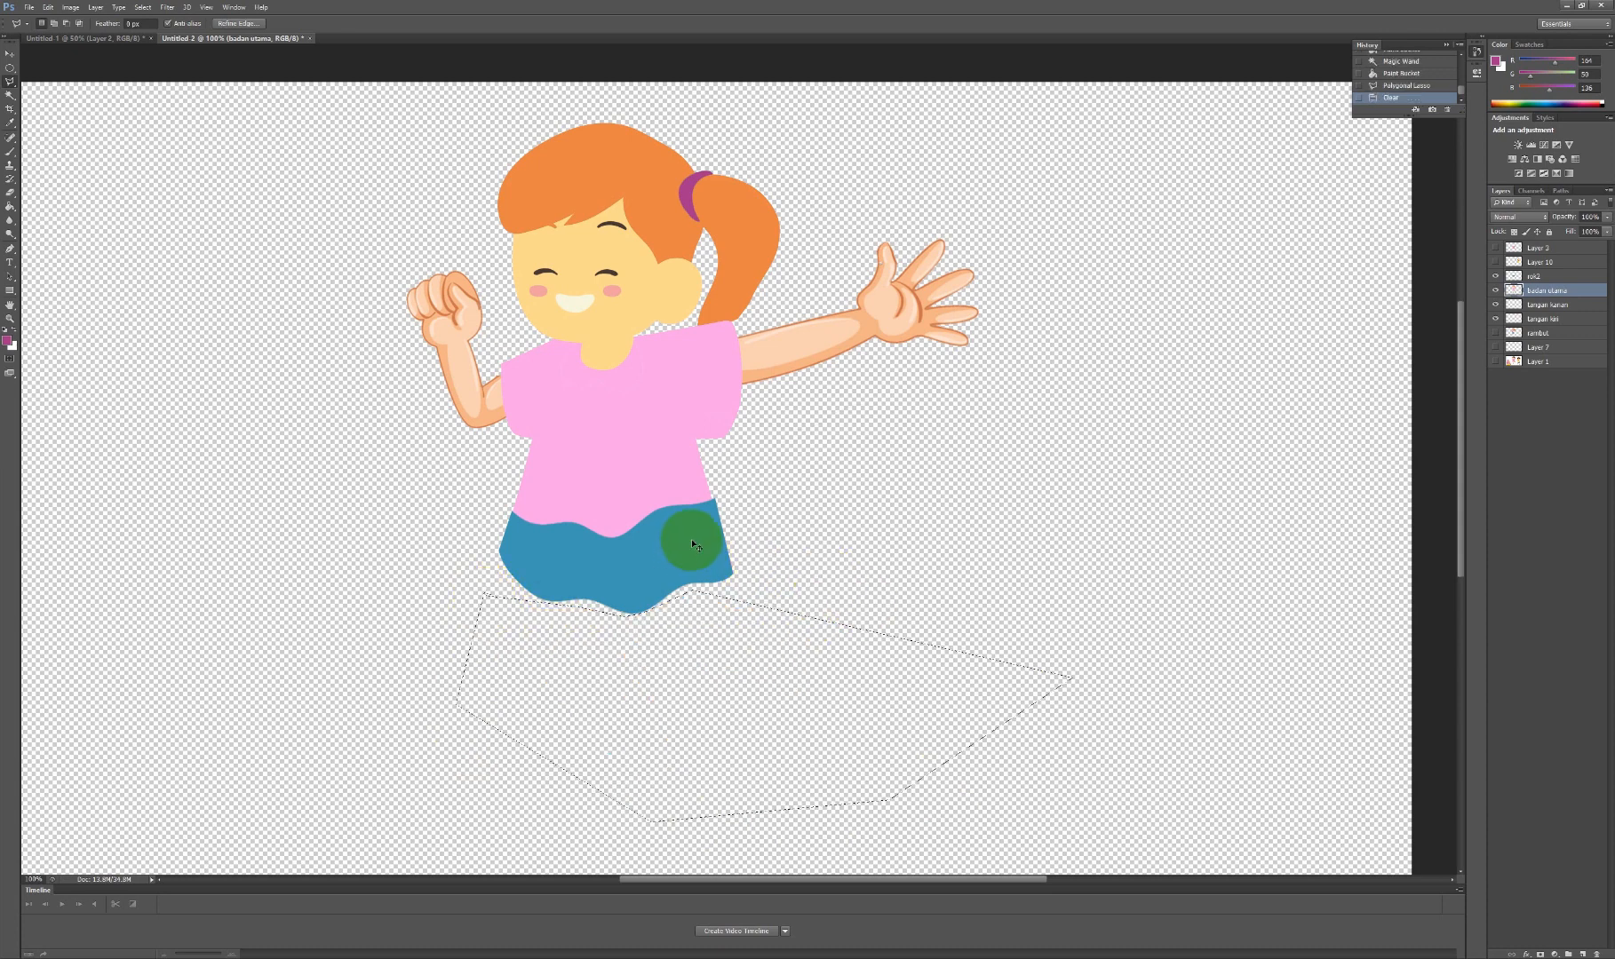
key("ctrl+d")
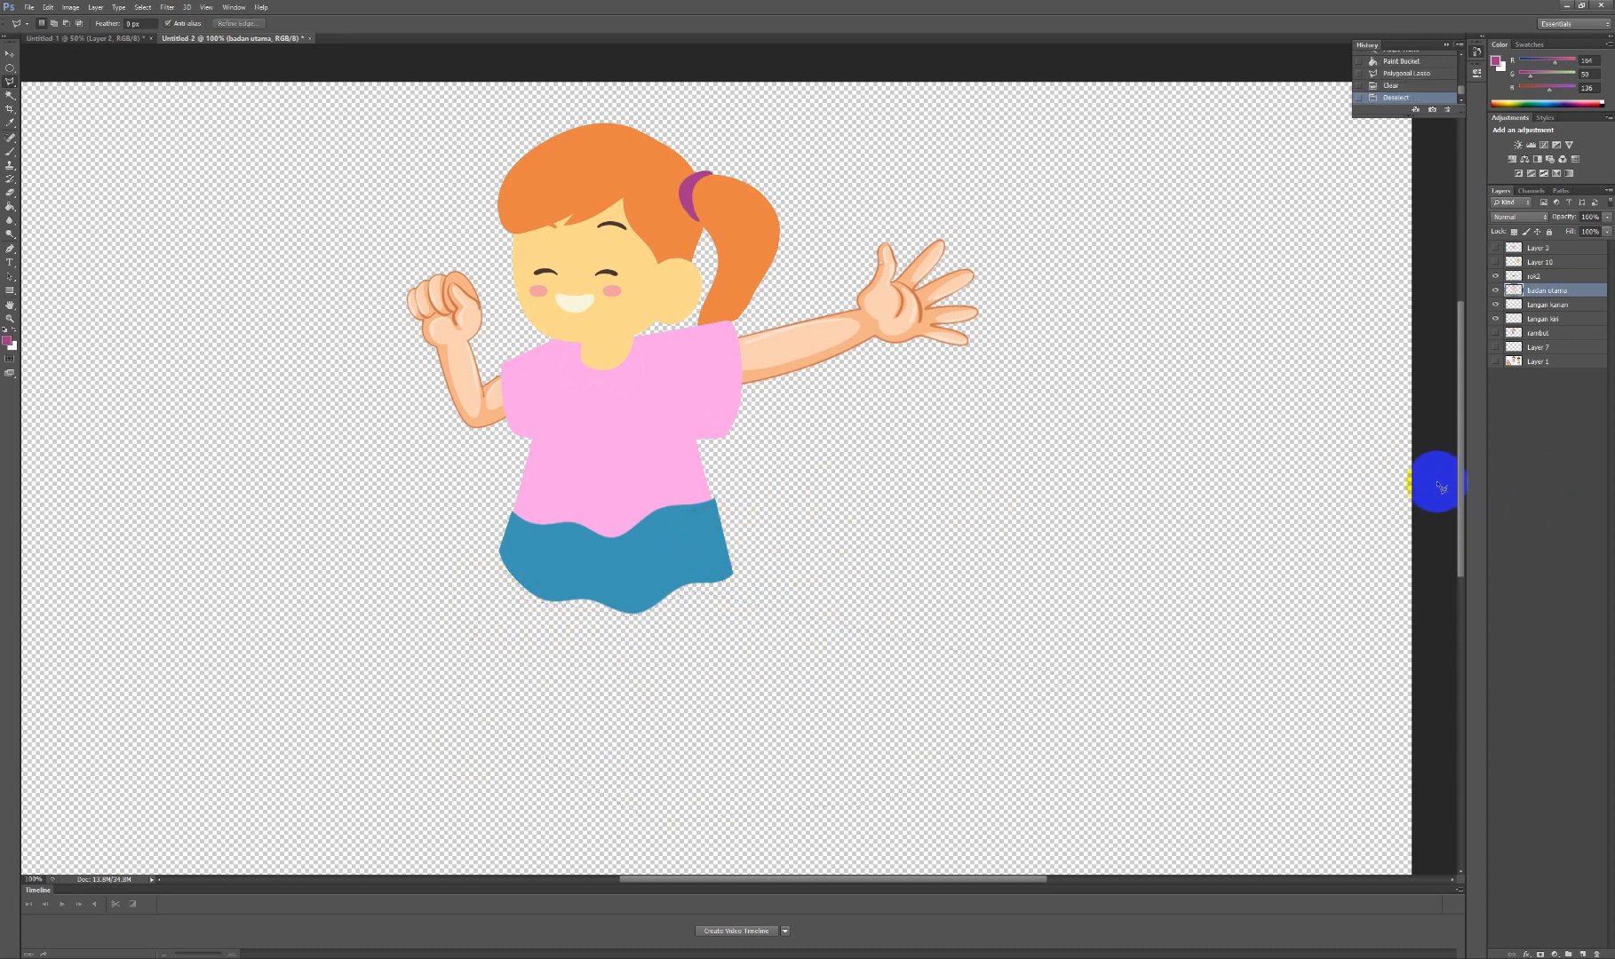
Show Layer 1, frame the boy's lower legs and green shoes with the Rectangular Marquee, and copy them from that layer.
left_click(1496, 362)
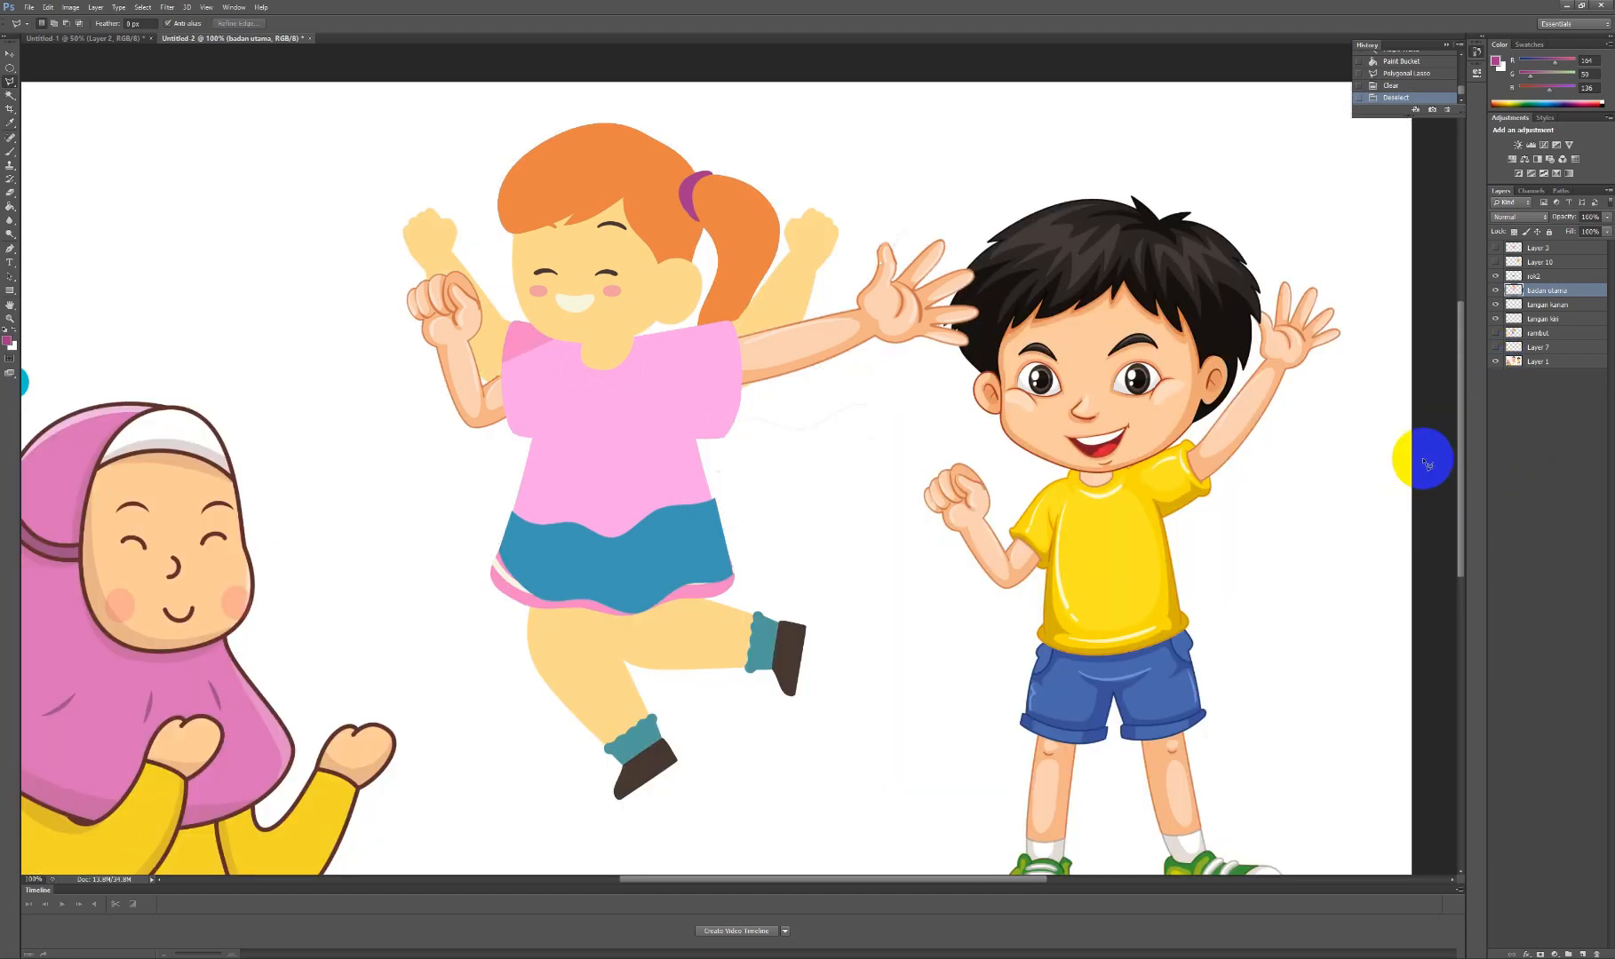
left_click_drag(1457, 419, 1458, 483)
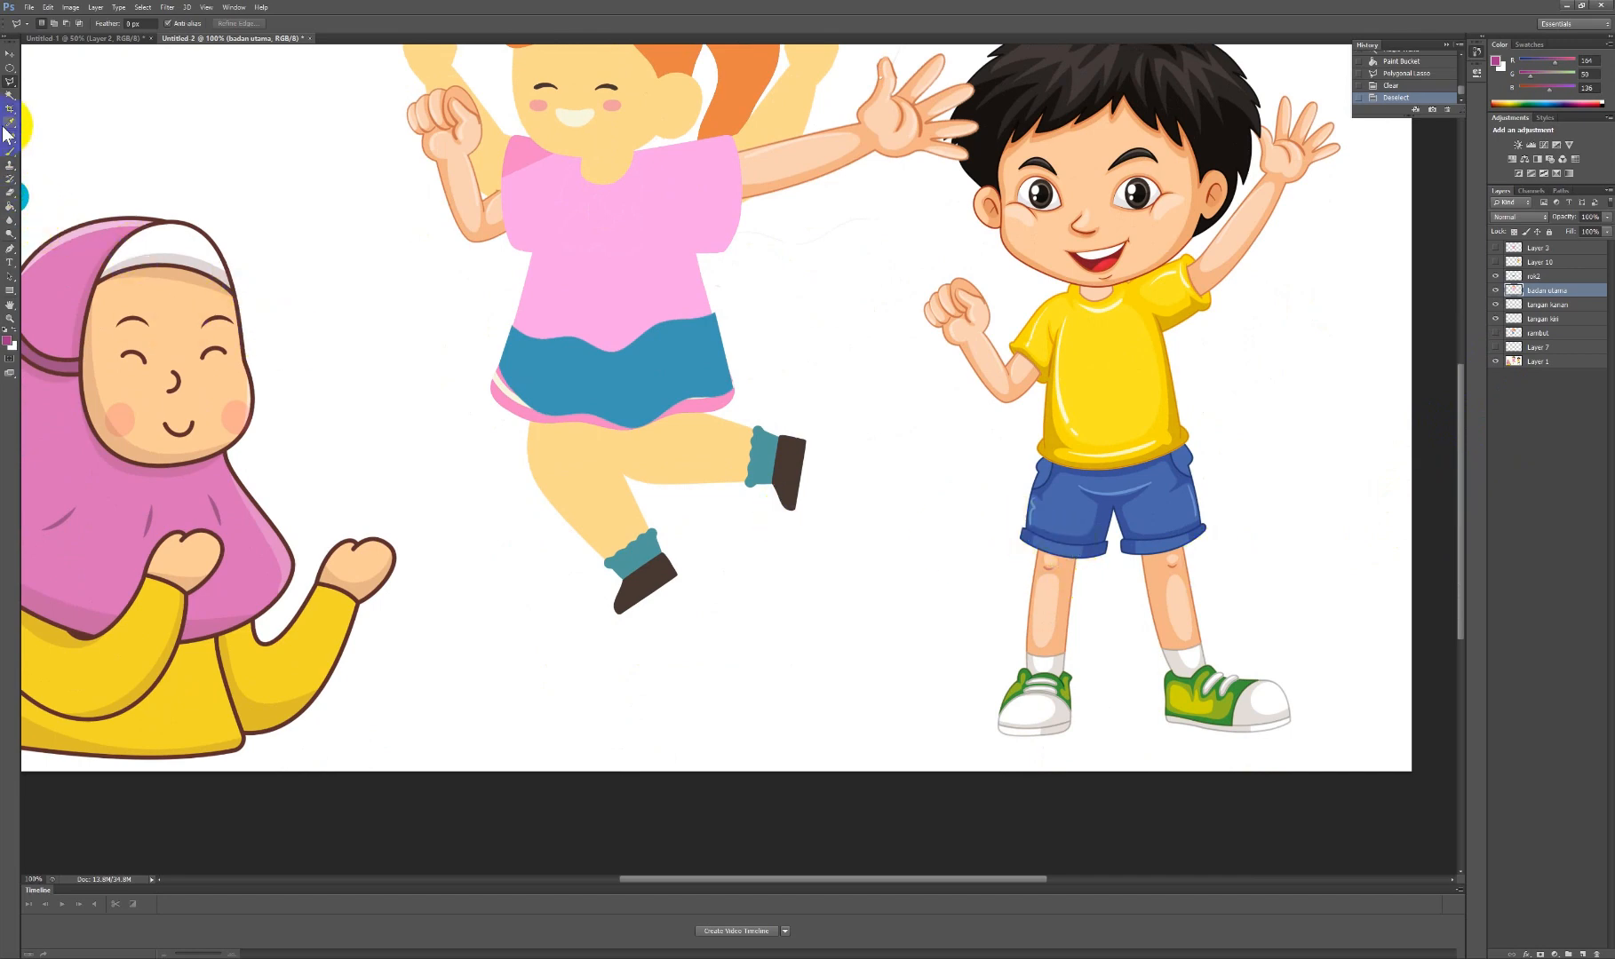
left_click(11, 70)
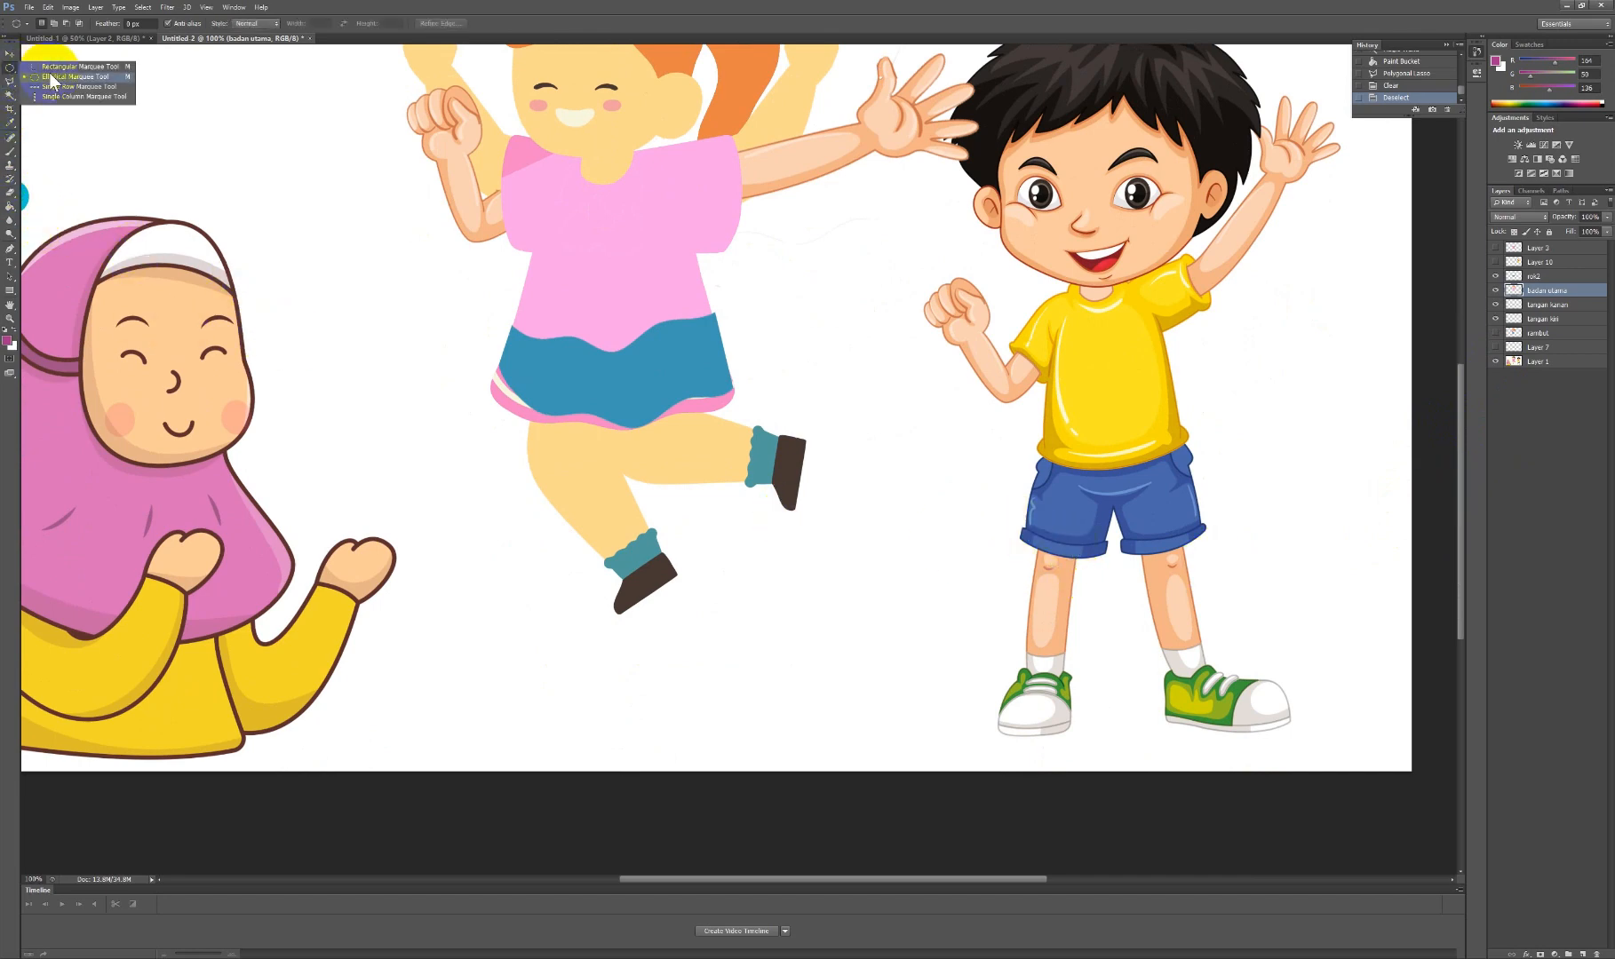
left_click(53, 68)
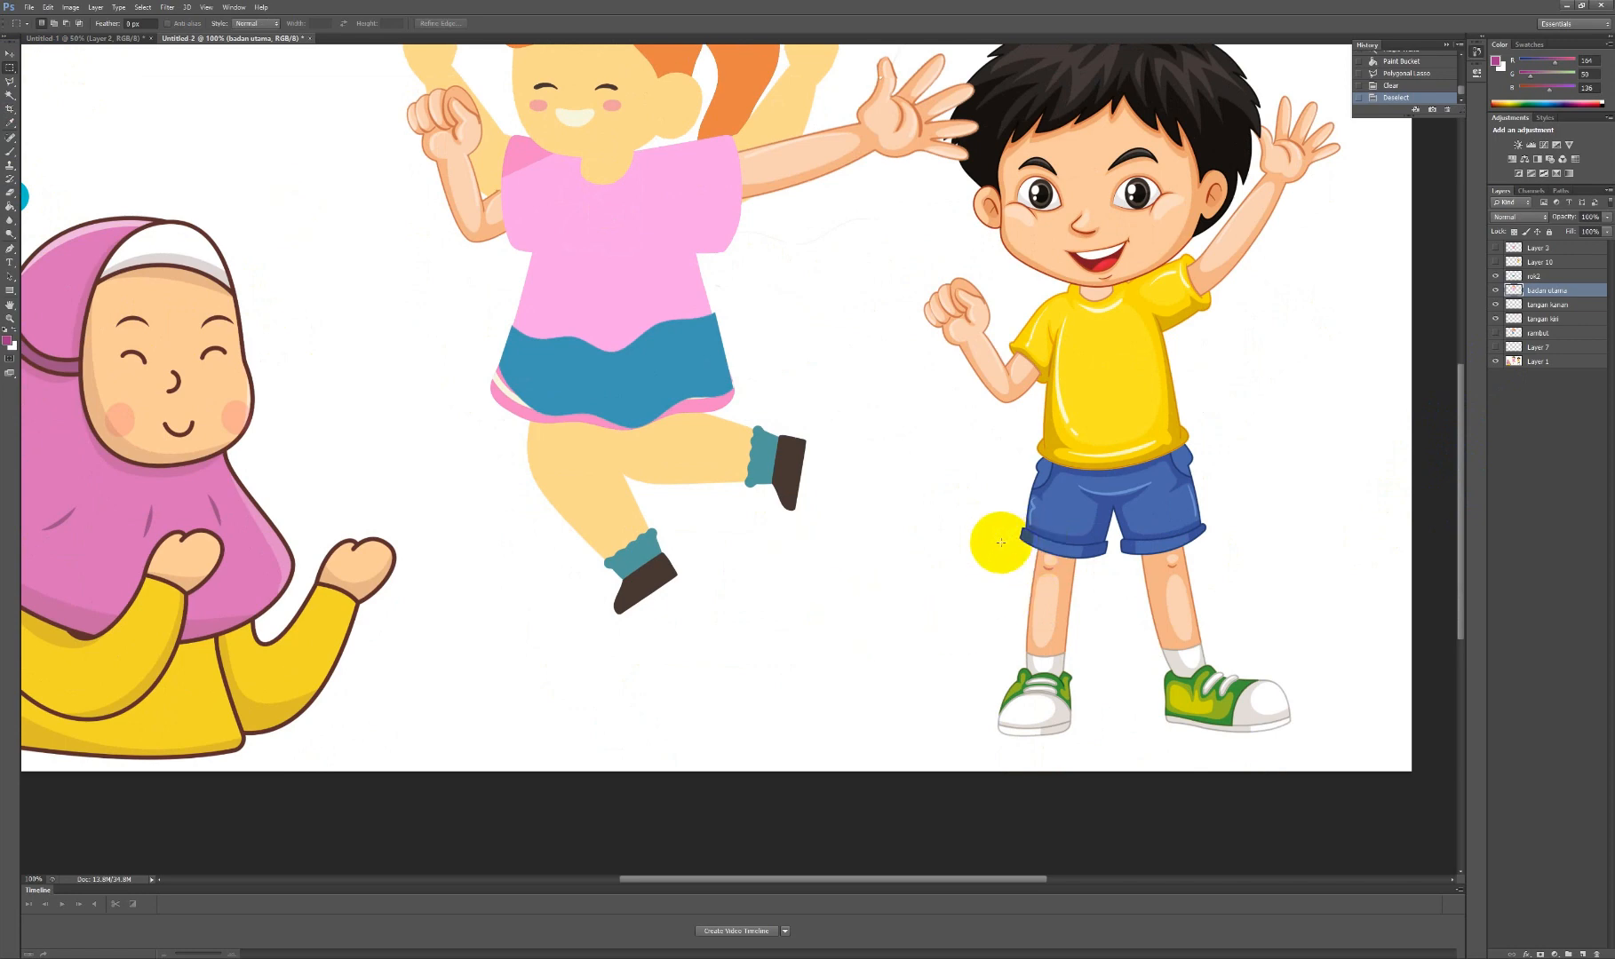
left_click_drag(1009, 553, 1269, 662)
left_click(1356, 721)
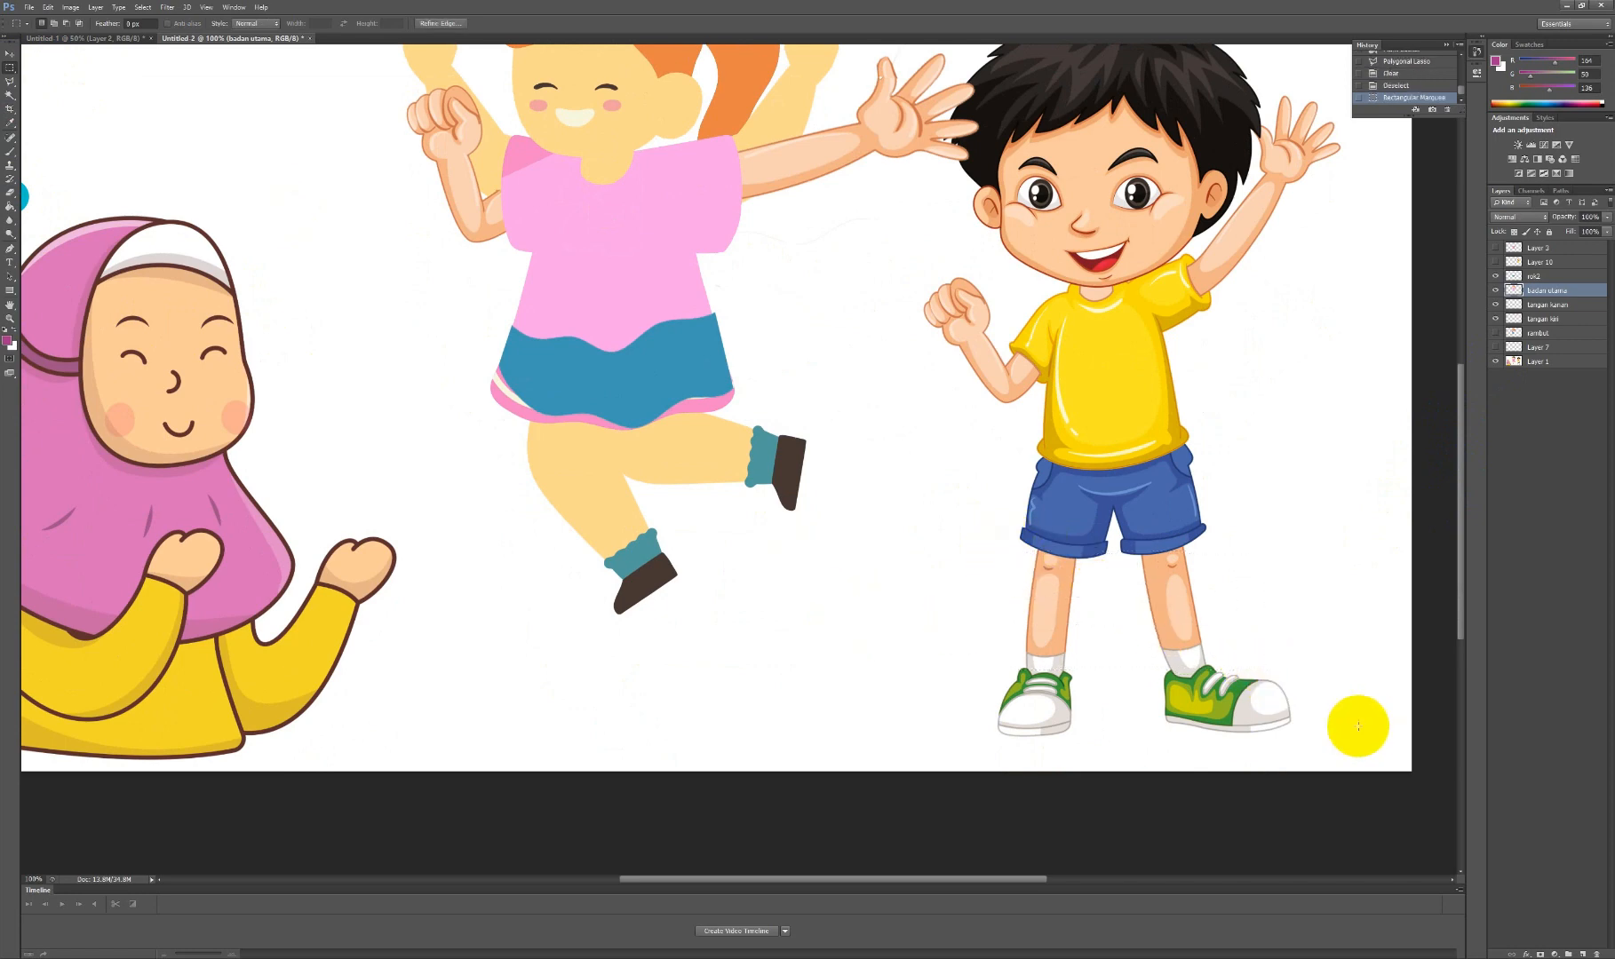
left_click_drag(1057, 717, 959, 560)
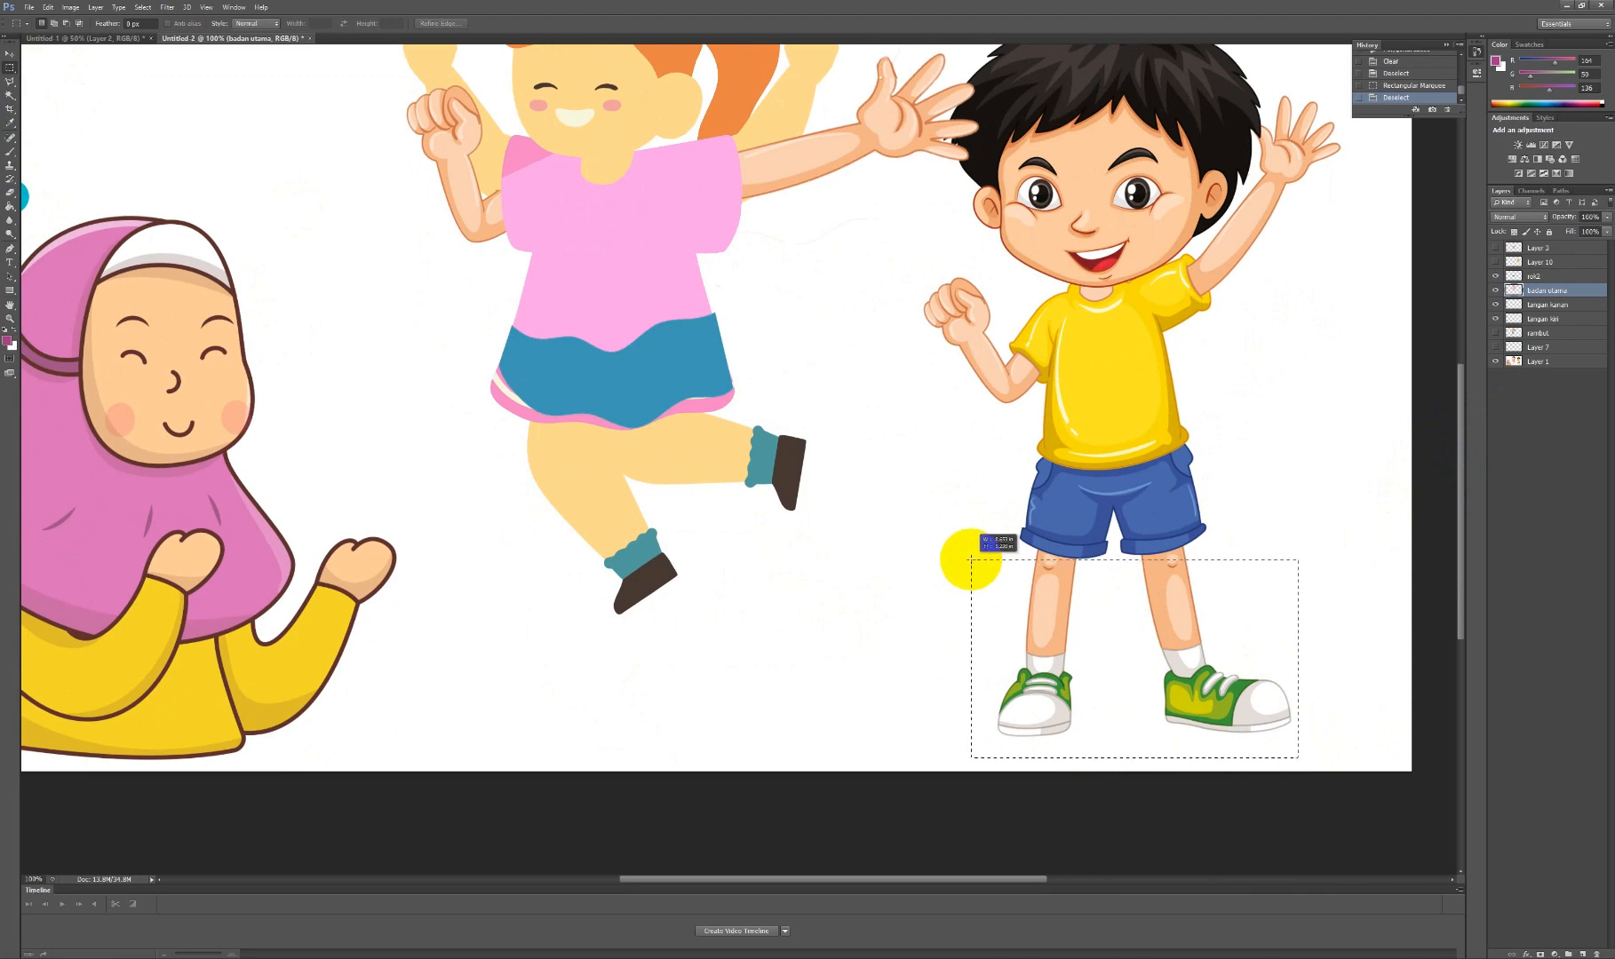
left_click_drag(973, 558, 973, 559)
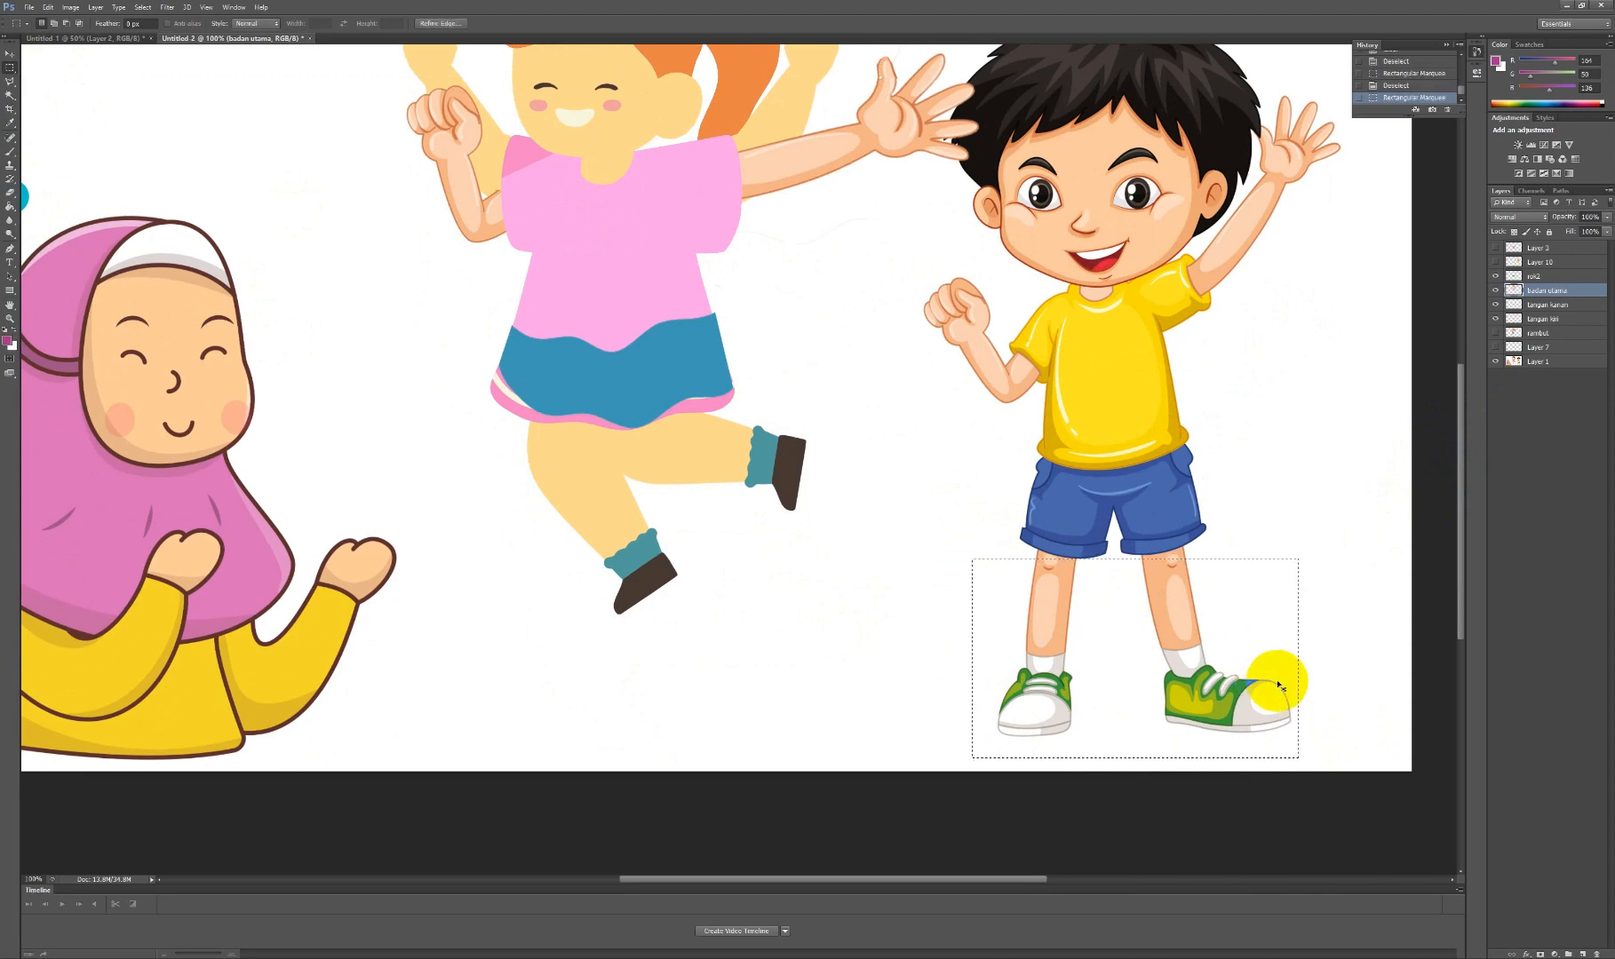
left_click(1558, 364)
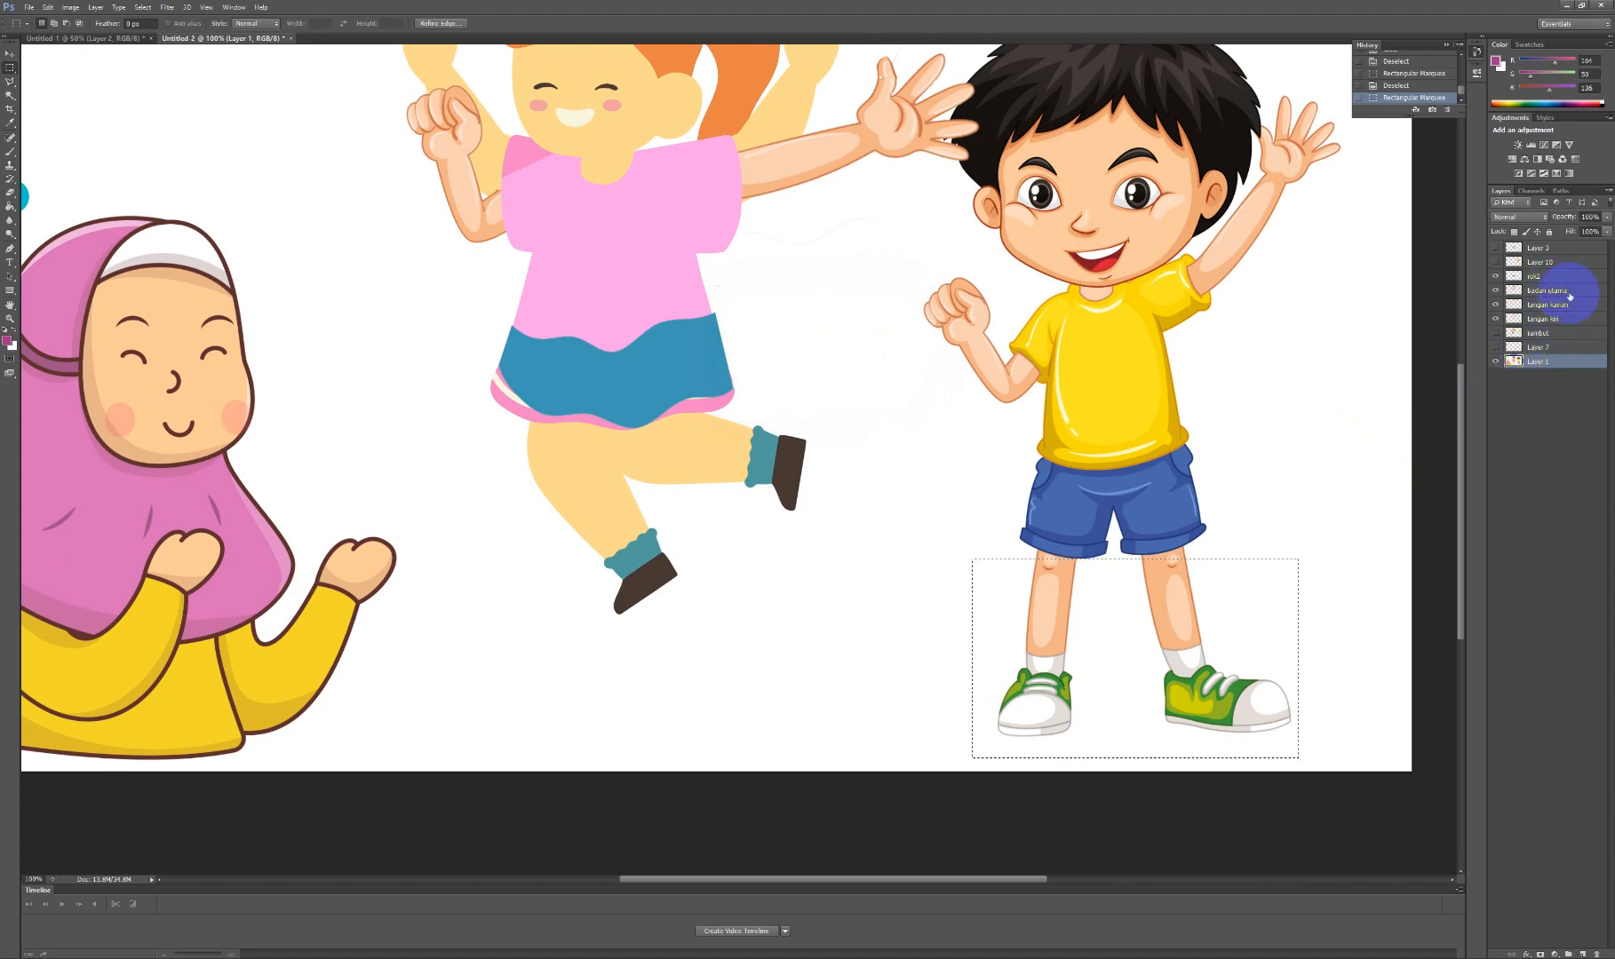
Create a new layer named "kaki" above Layer 1, paste the copied legs into it, and hide Layer 1.
left_click(1580, 953)
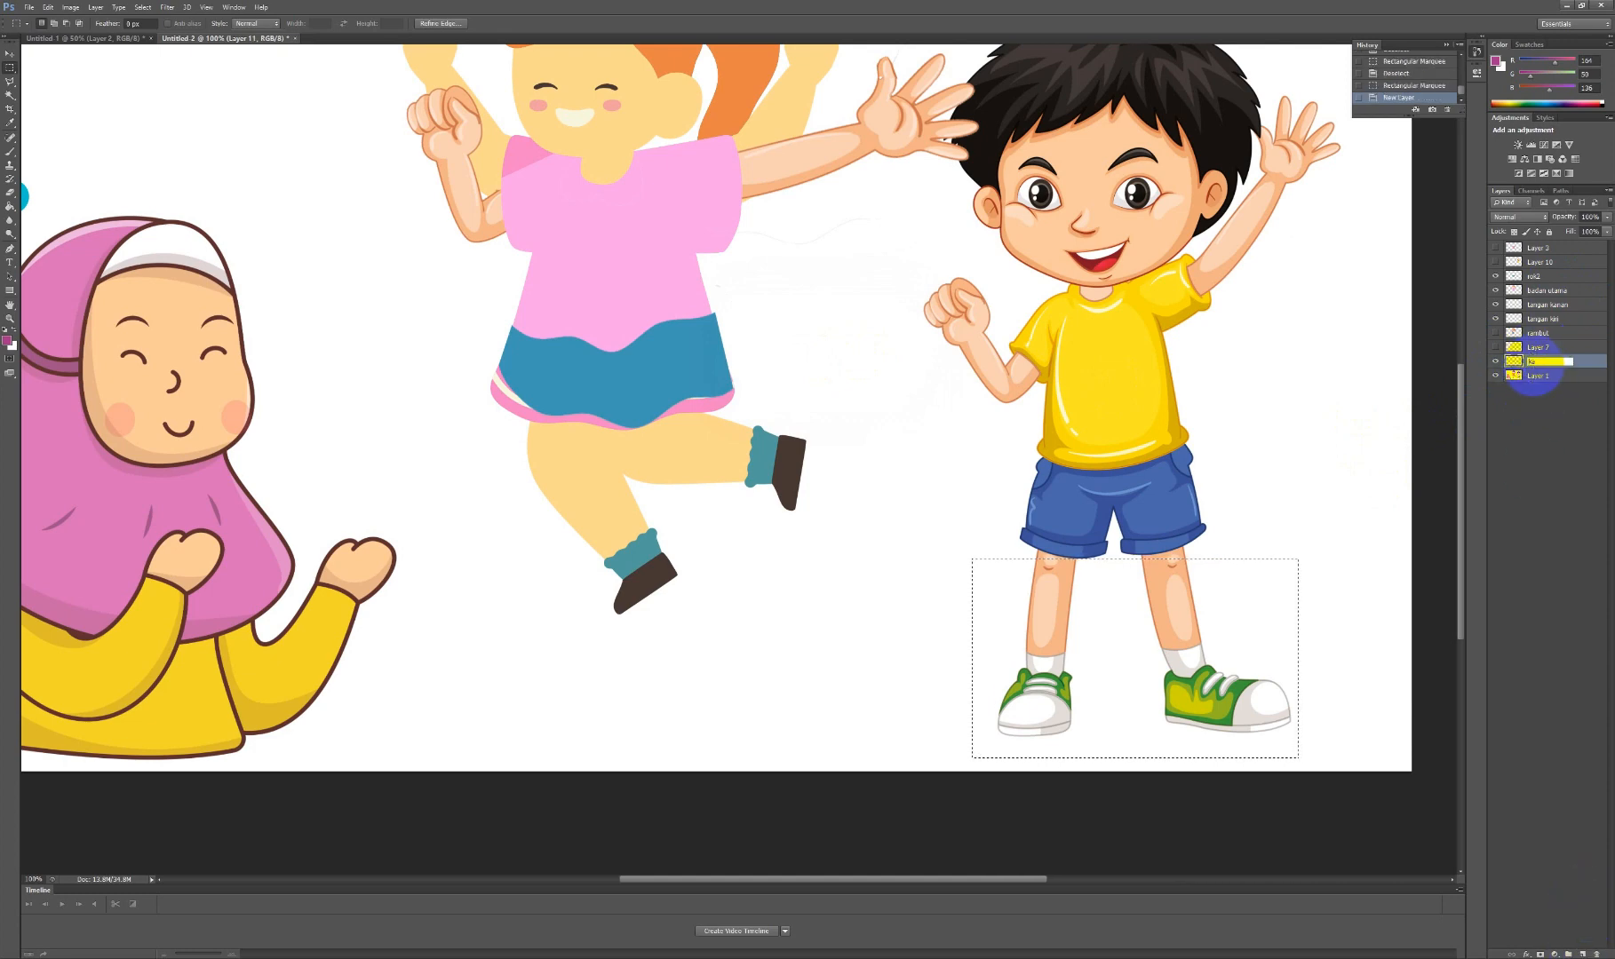
key("Return")
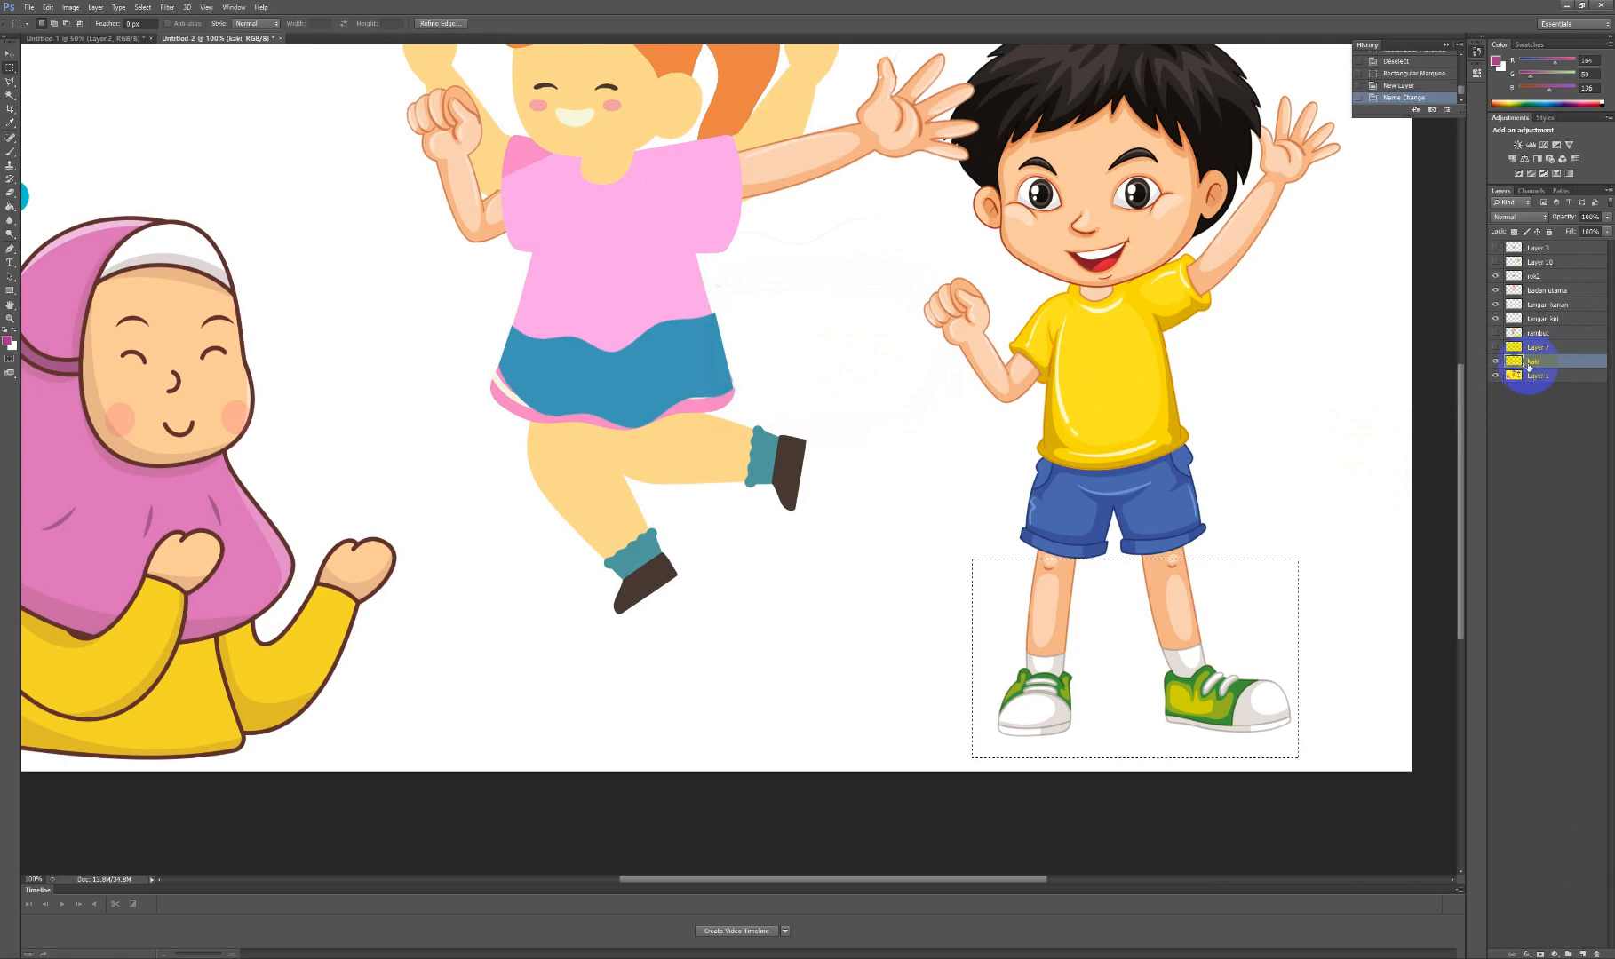
key("ctrl+v")
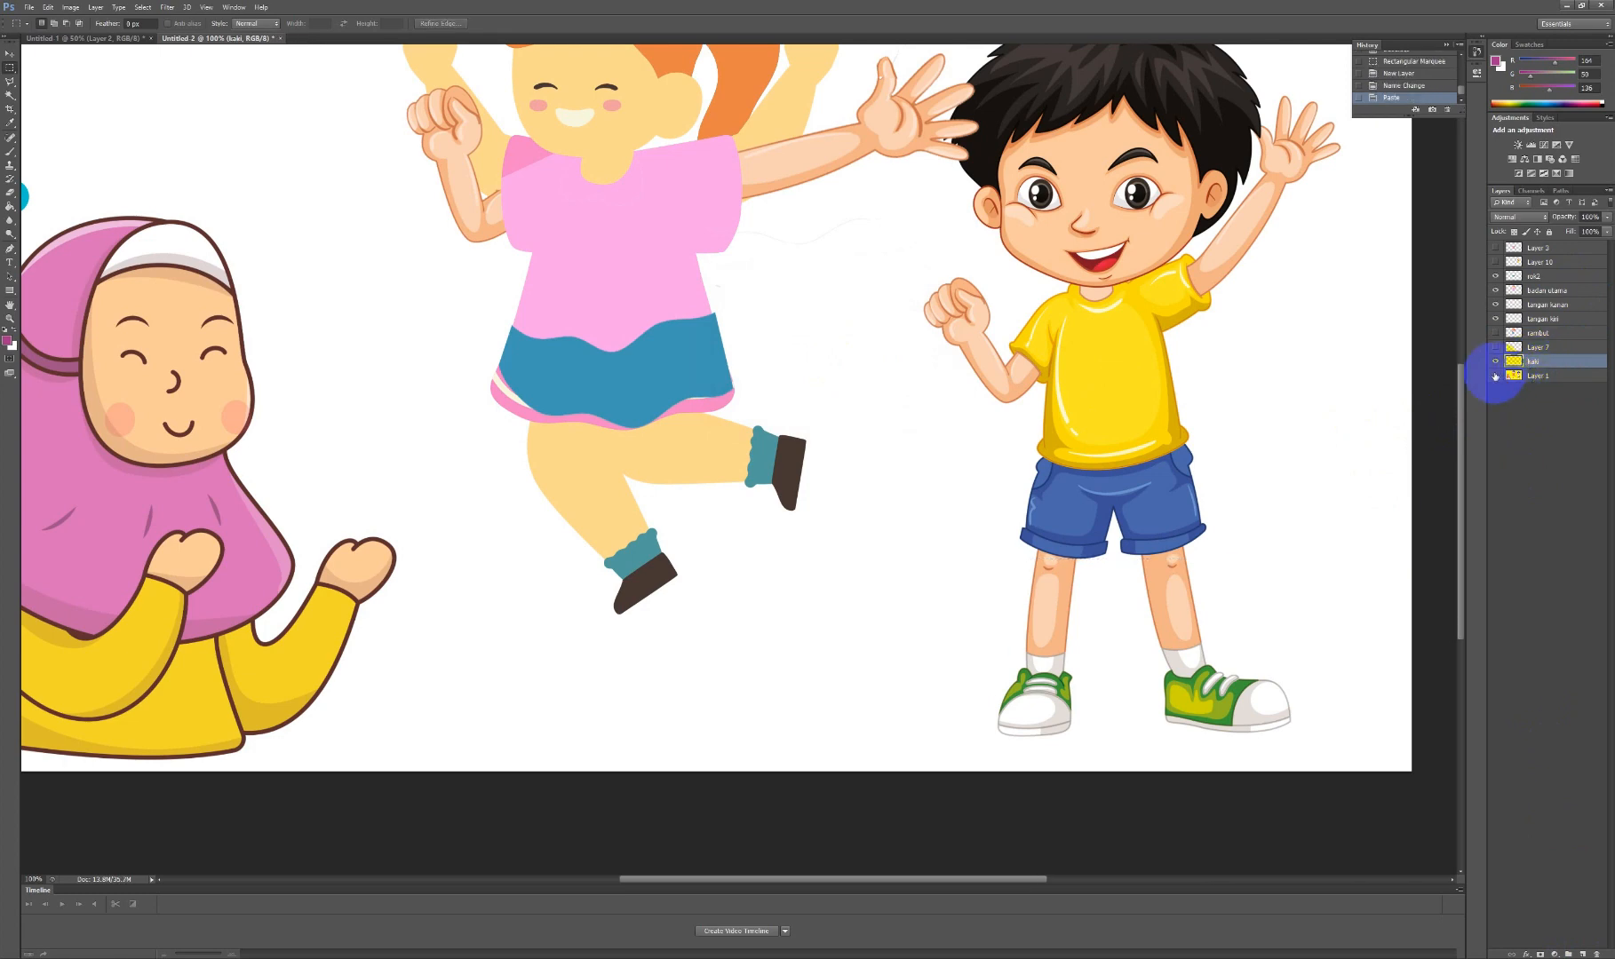
left_click(1495, 376)
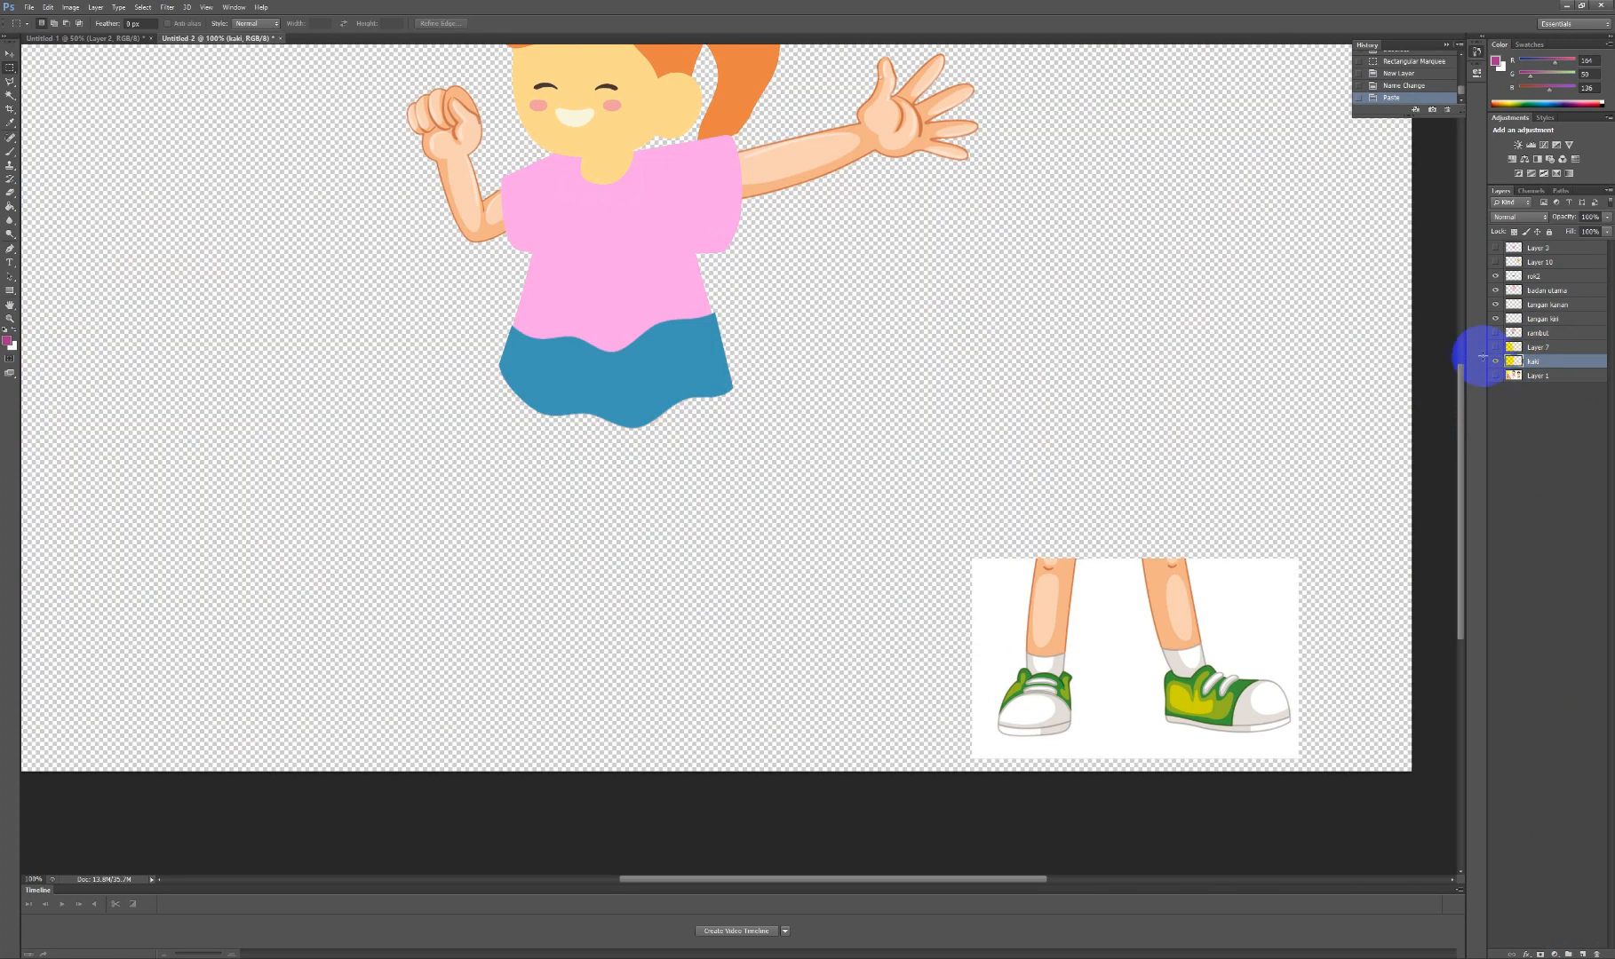
Move the pasted legs beneath the skirt and stretch them to about 102% width and 141% height so their tops tuck under the hem.
left_click(9, 53)
left_click_drag(1210, 662, 688, 512)
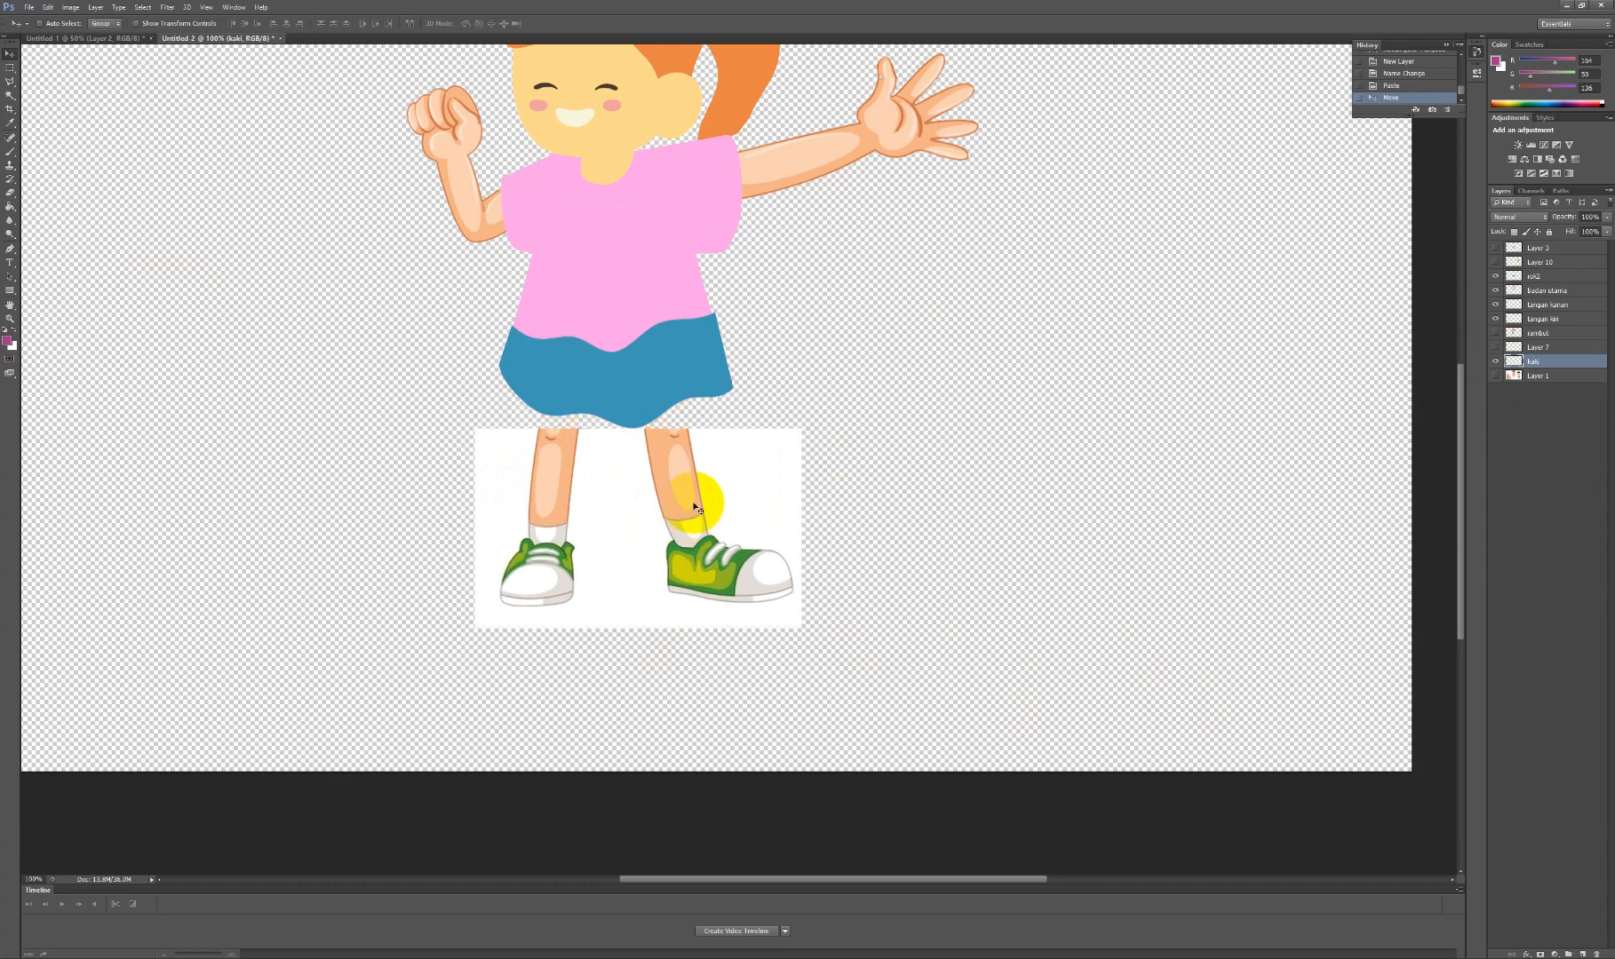
key("ctrl+t")
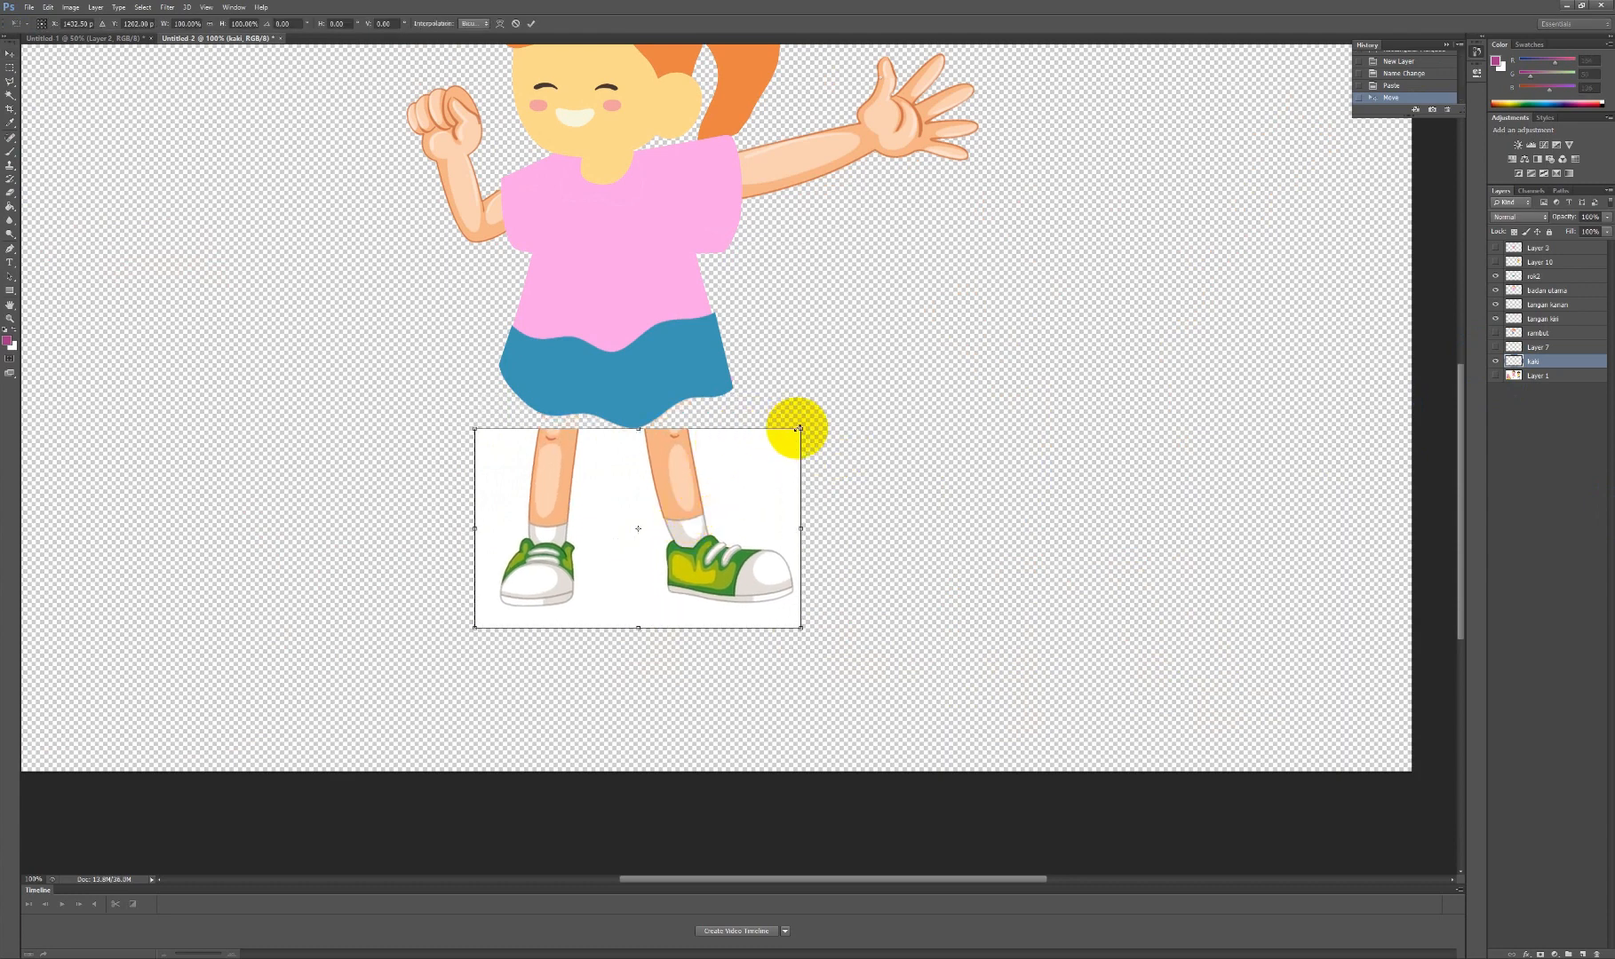
left_click_drag(799, 429, 805, 368)
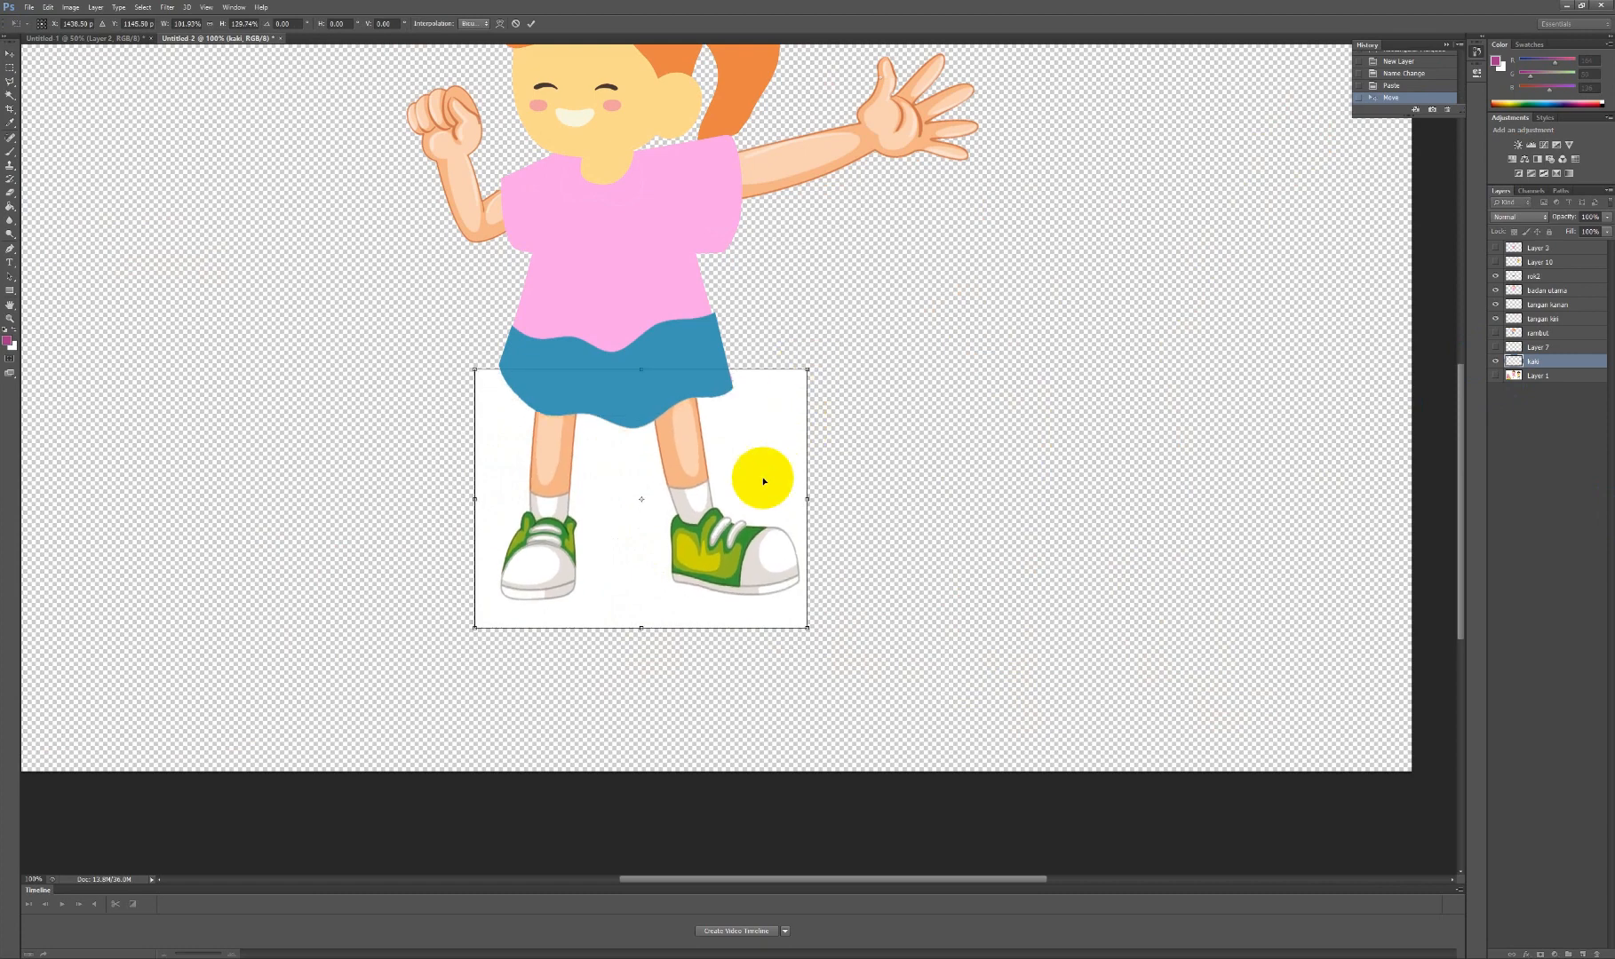
scroll(827, 536, "up", 4)
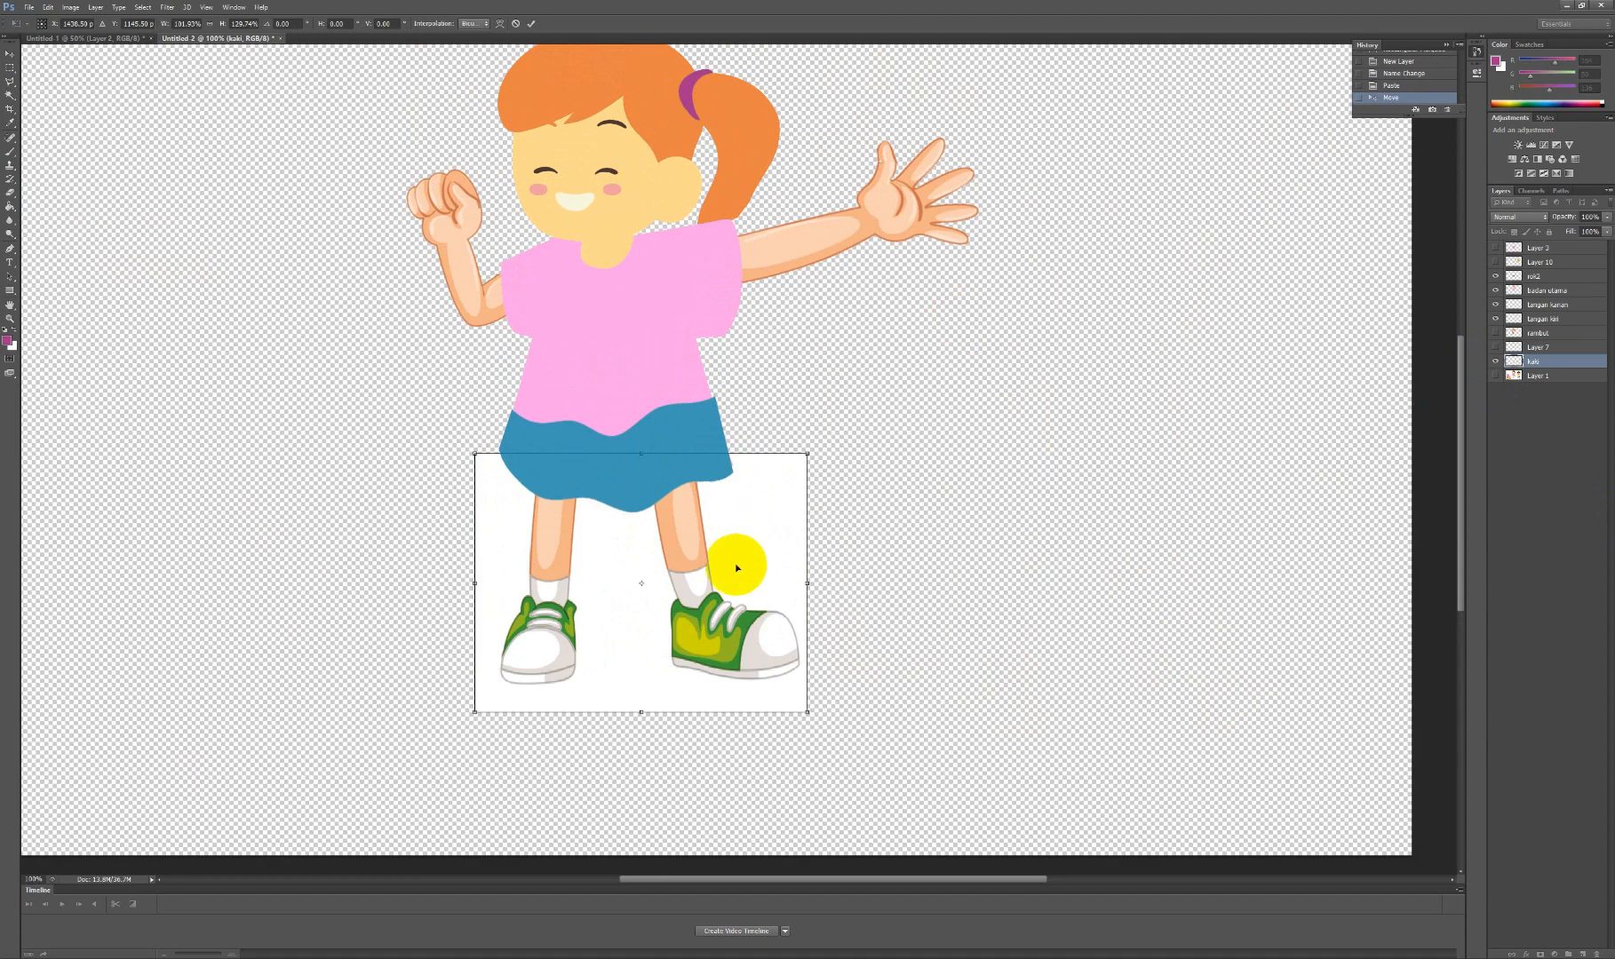
left_click_drag(702, 563, 703, 607)
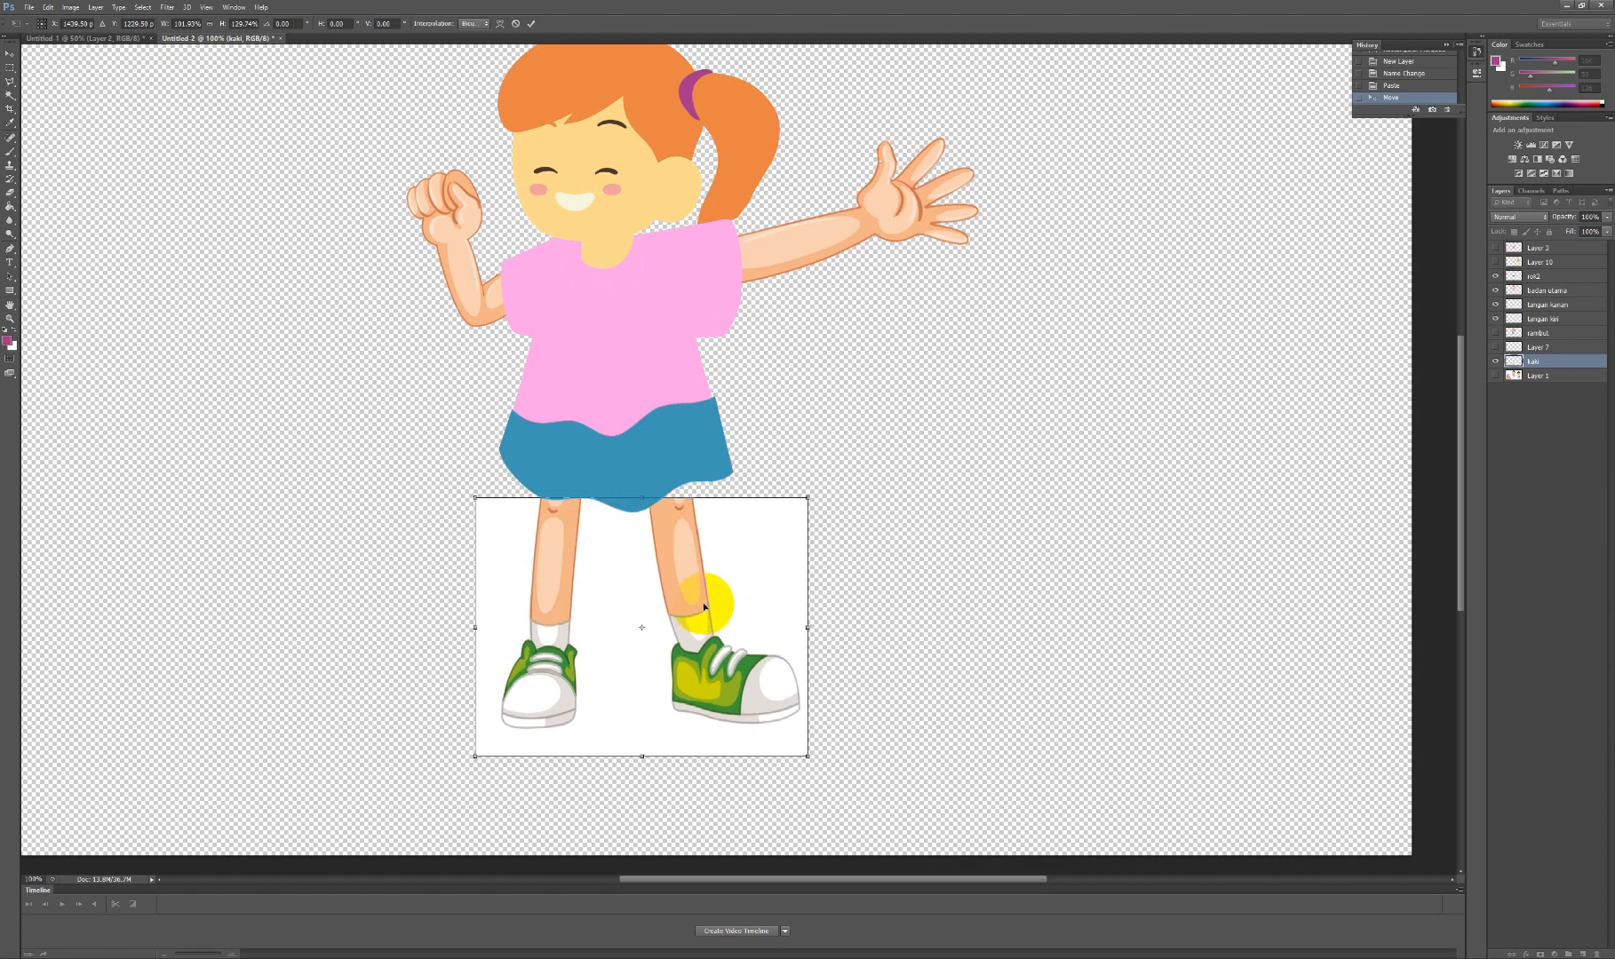
mouse_move(640, 492)
left_mouse_down()
mouse_move(640, 461)
mouse_move(631, 479)
left_mouse_up()
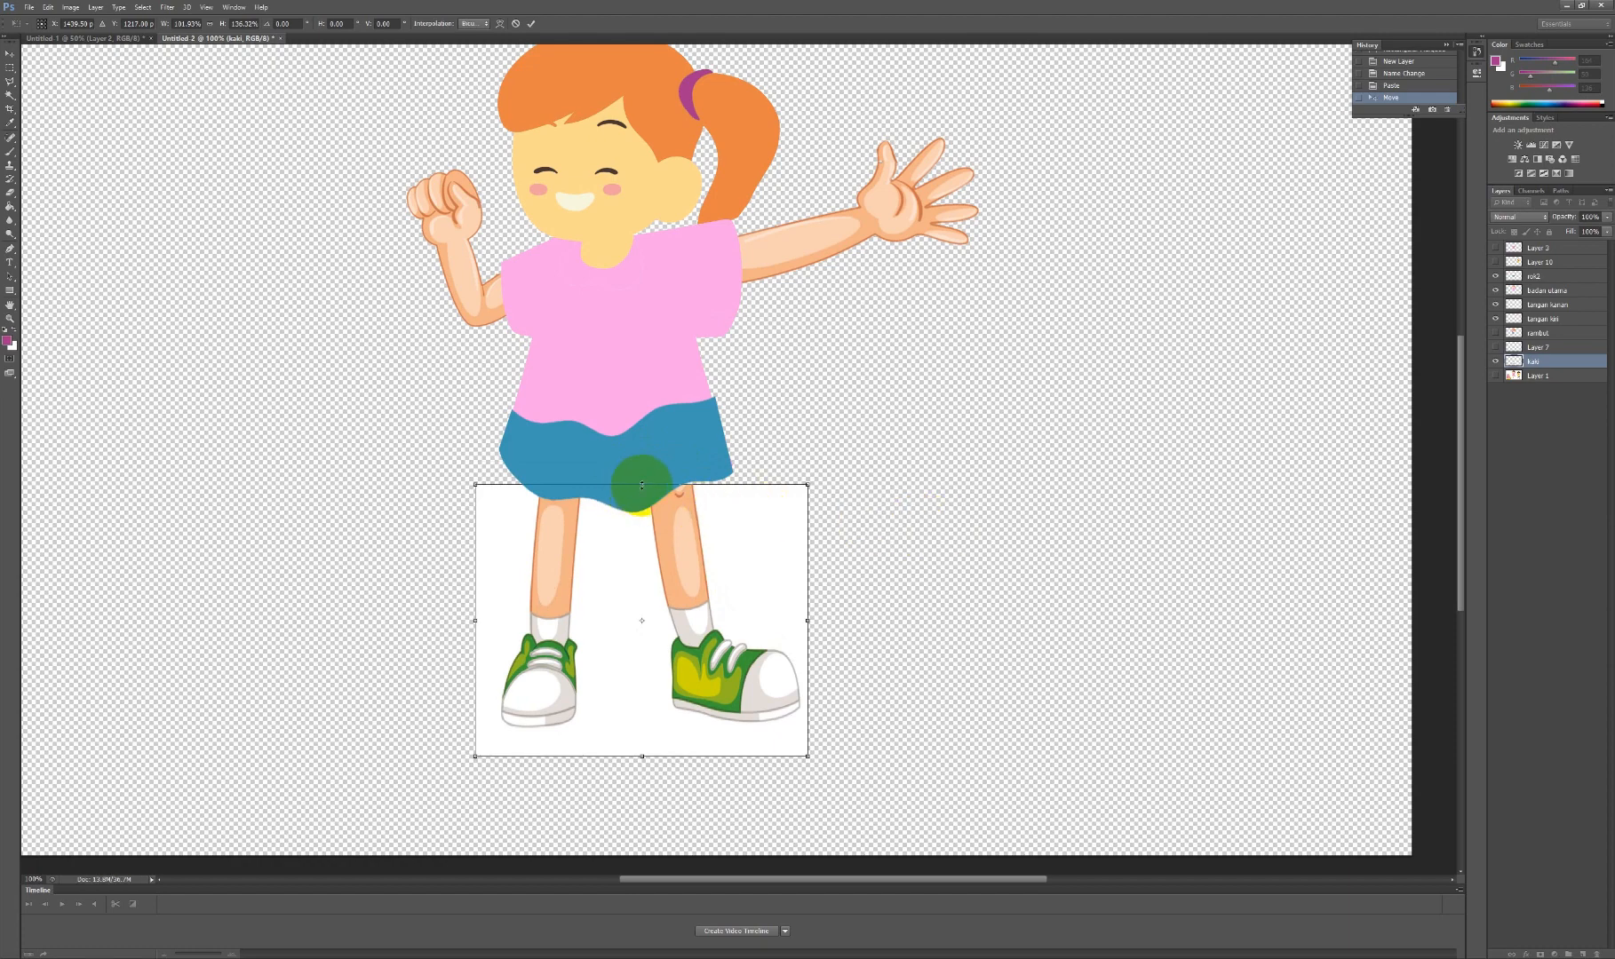
left_click_drag(642, 485, 645, 474)
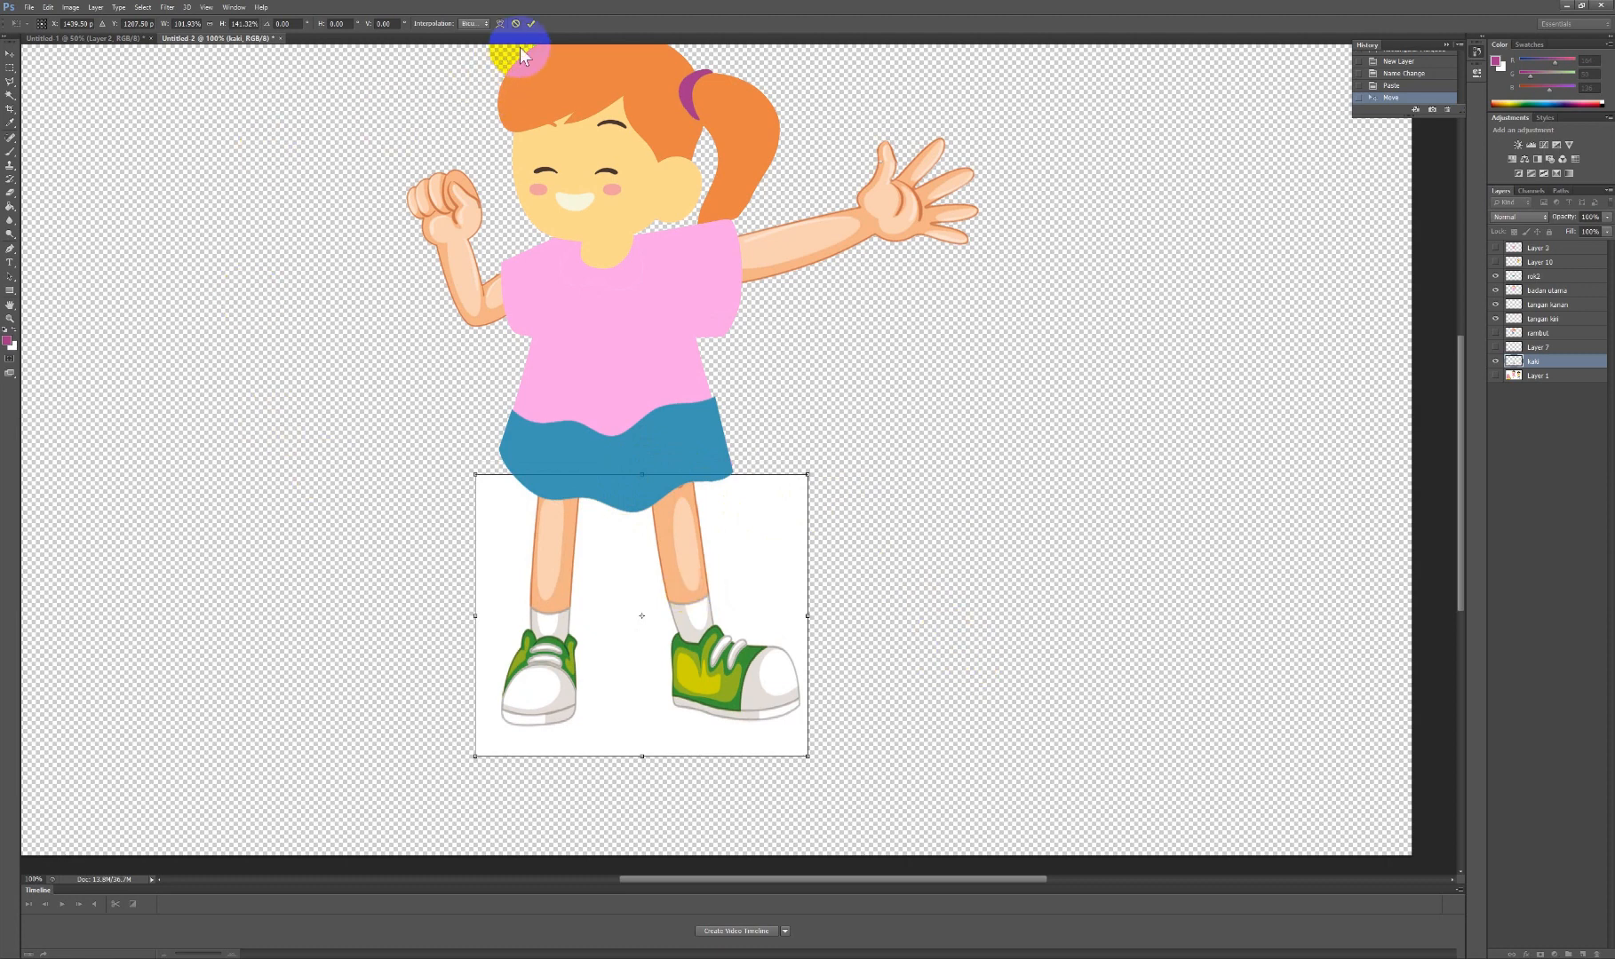
left_click(534, 23)
Select the white background around the legs with the Magic Wand and clear it from the "kaki" layer.
left_click(10, 95)
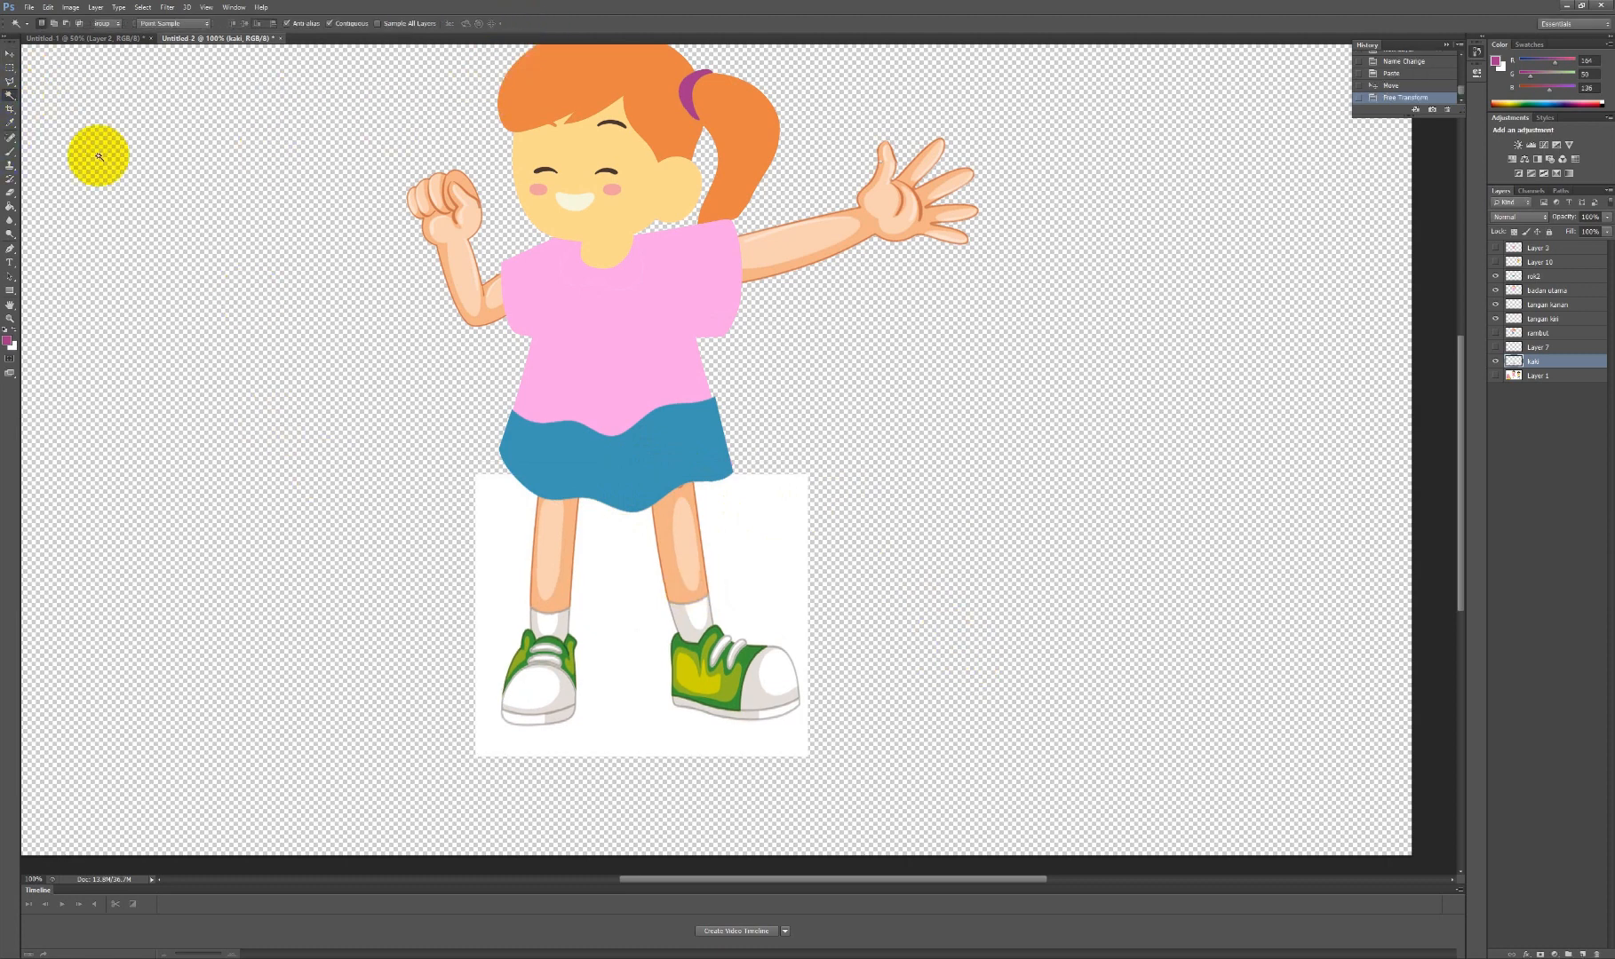
left_click(784, 596)
key("Delete")
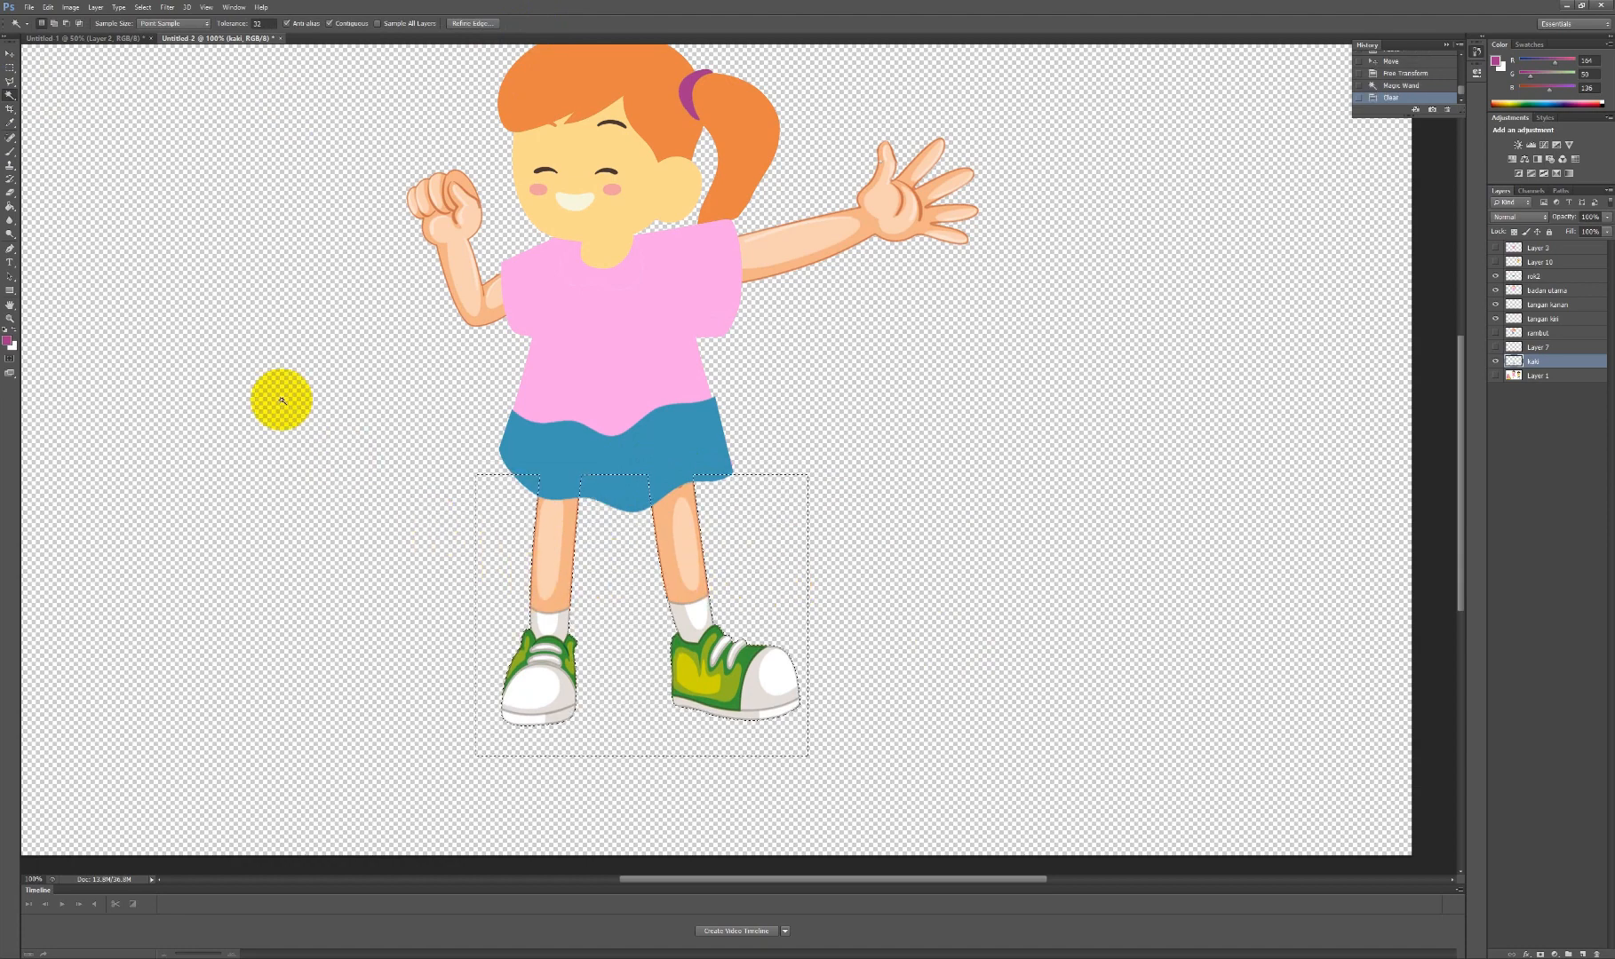
Sample the red of the girl's shoes in the Untitled-1 document as the foreground colour.
left_click(103, 39)
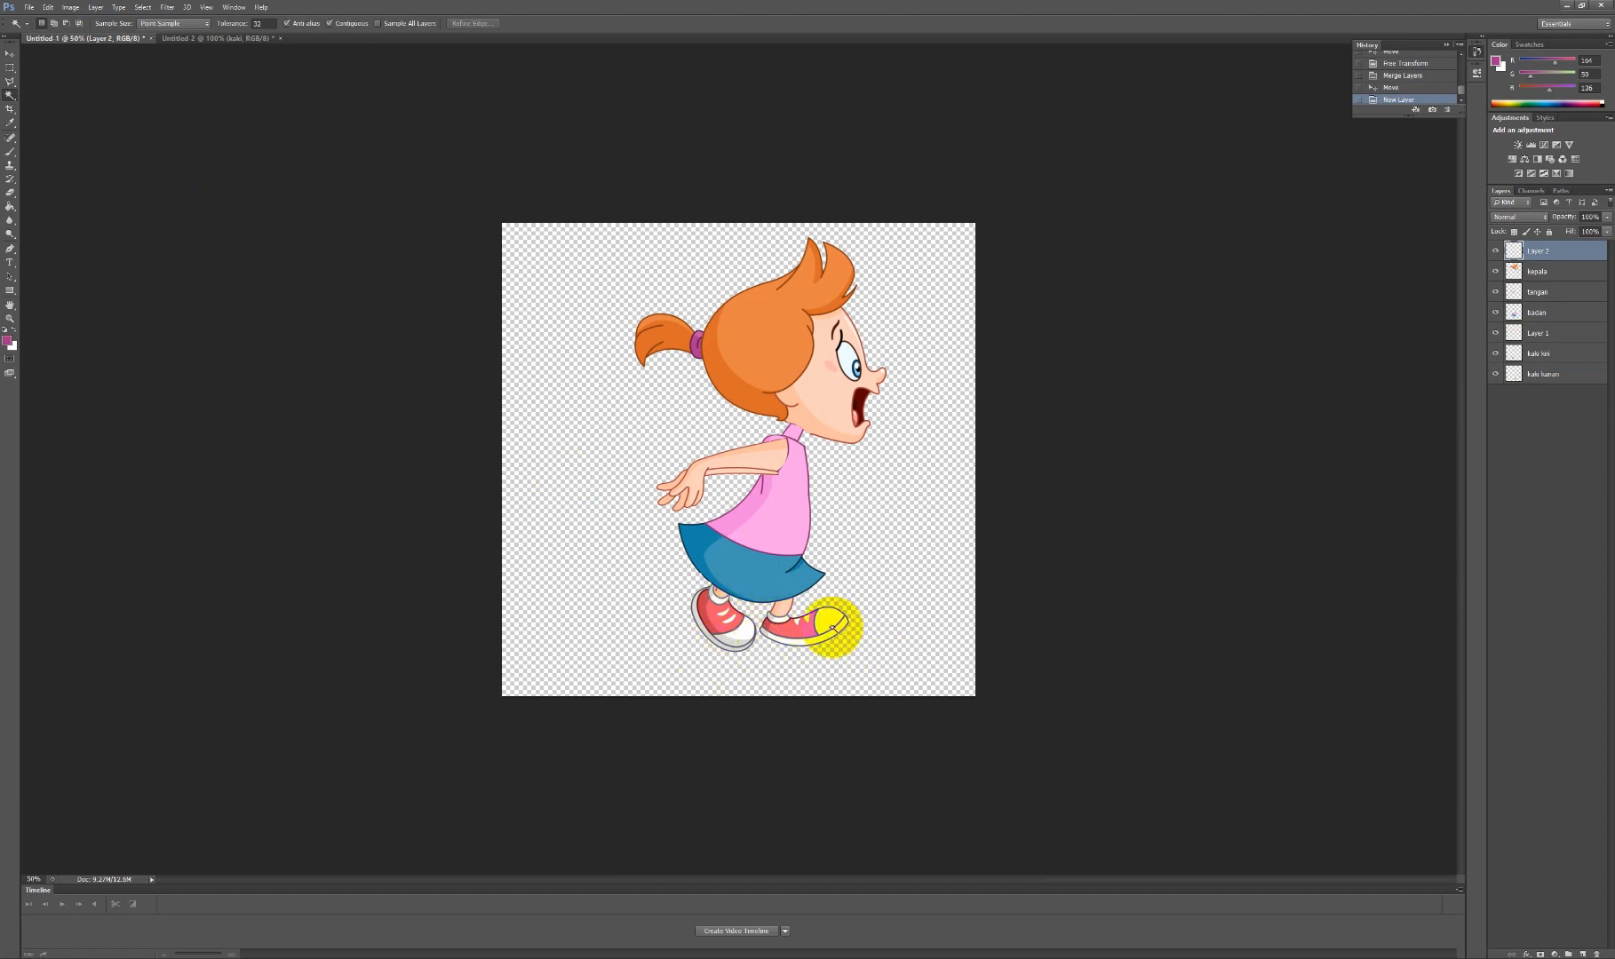
left_click(12, 128)
left_click(686, 624)
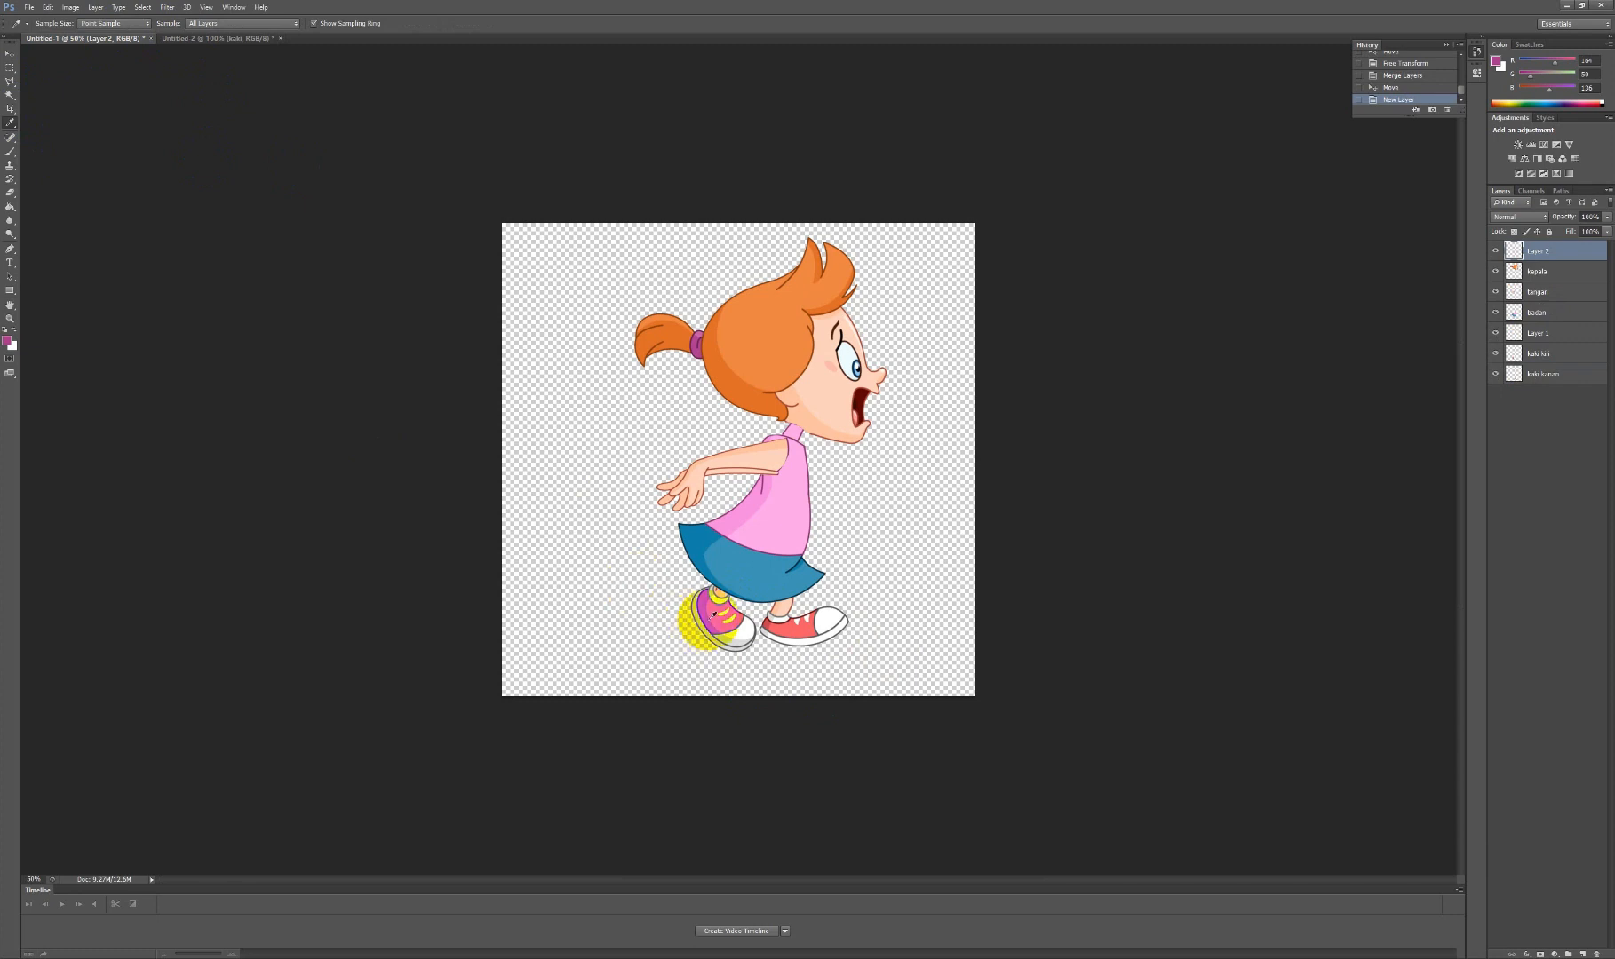
left_click(263, 48)
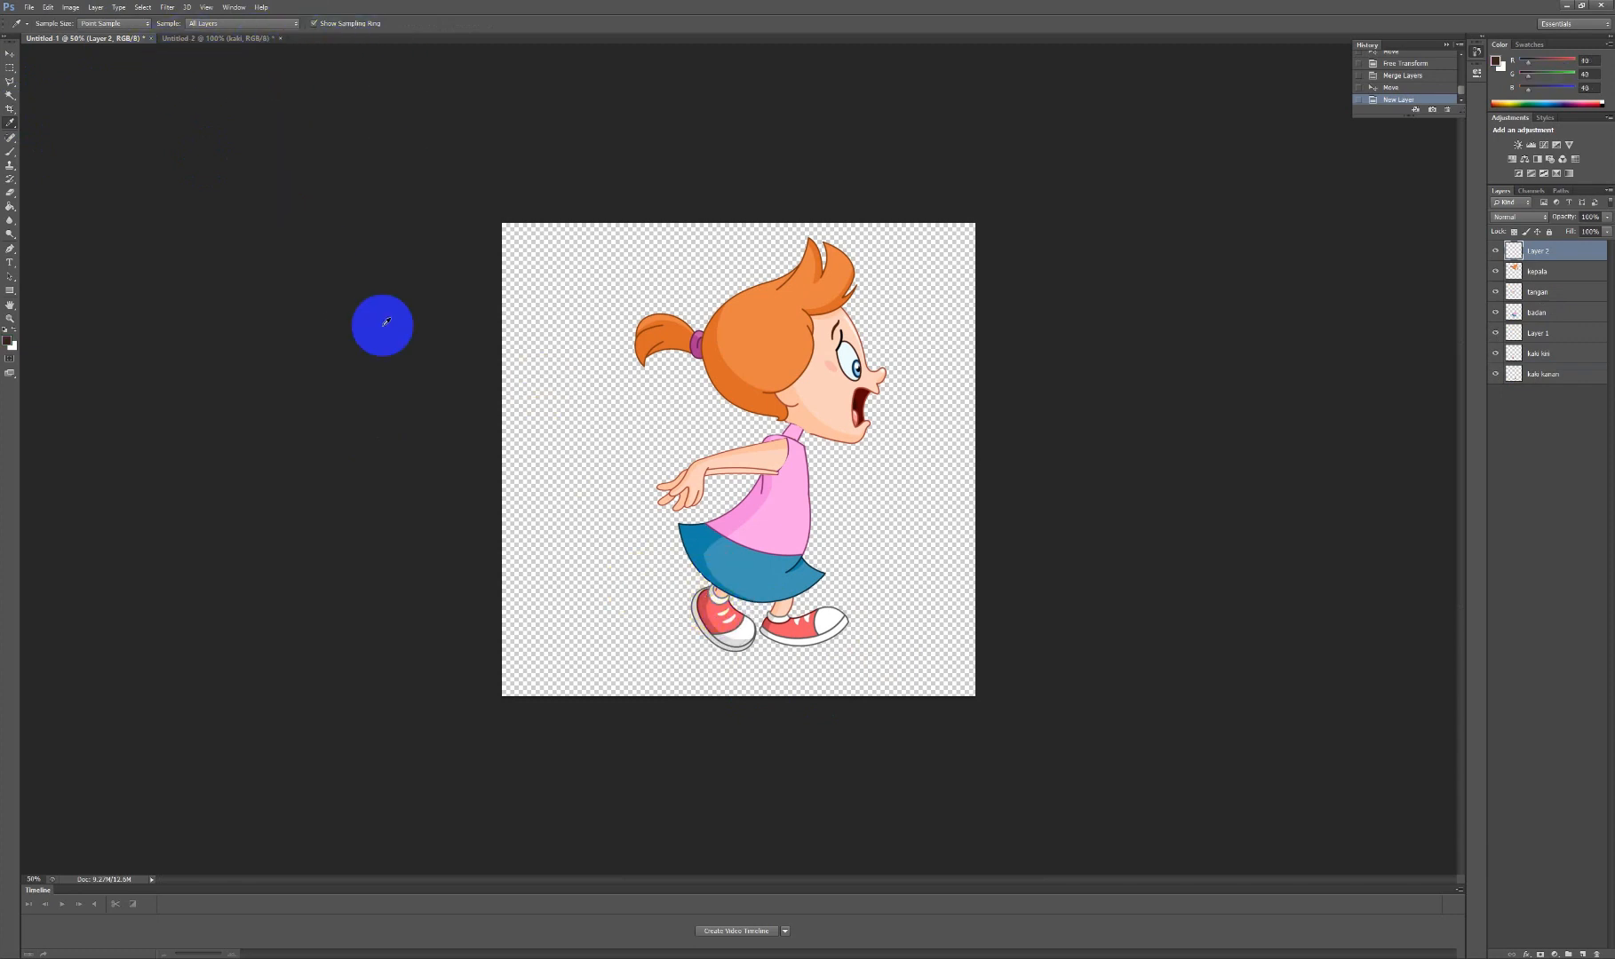
left_click(706, 597)
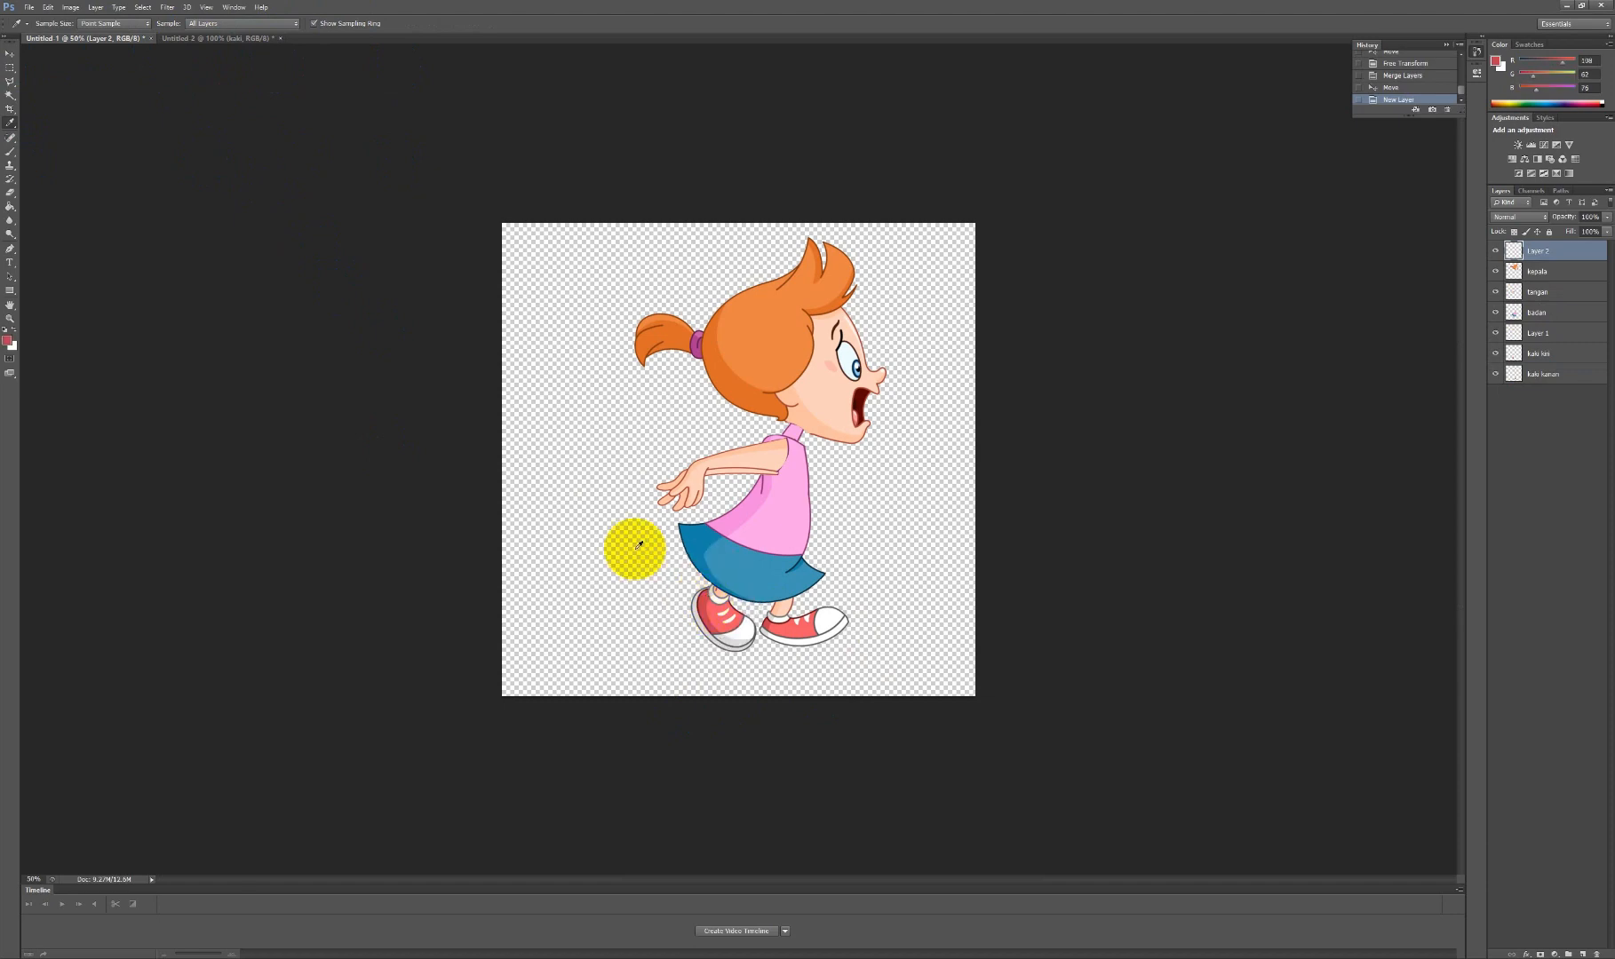
left_click(11, 54)
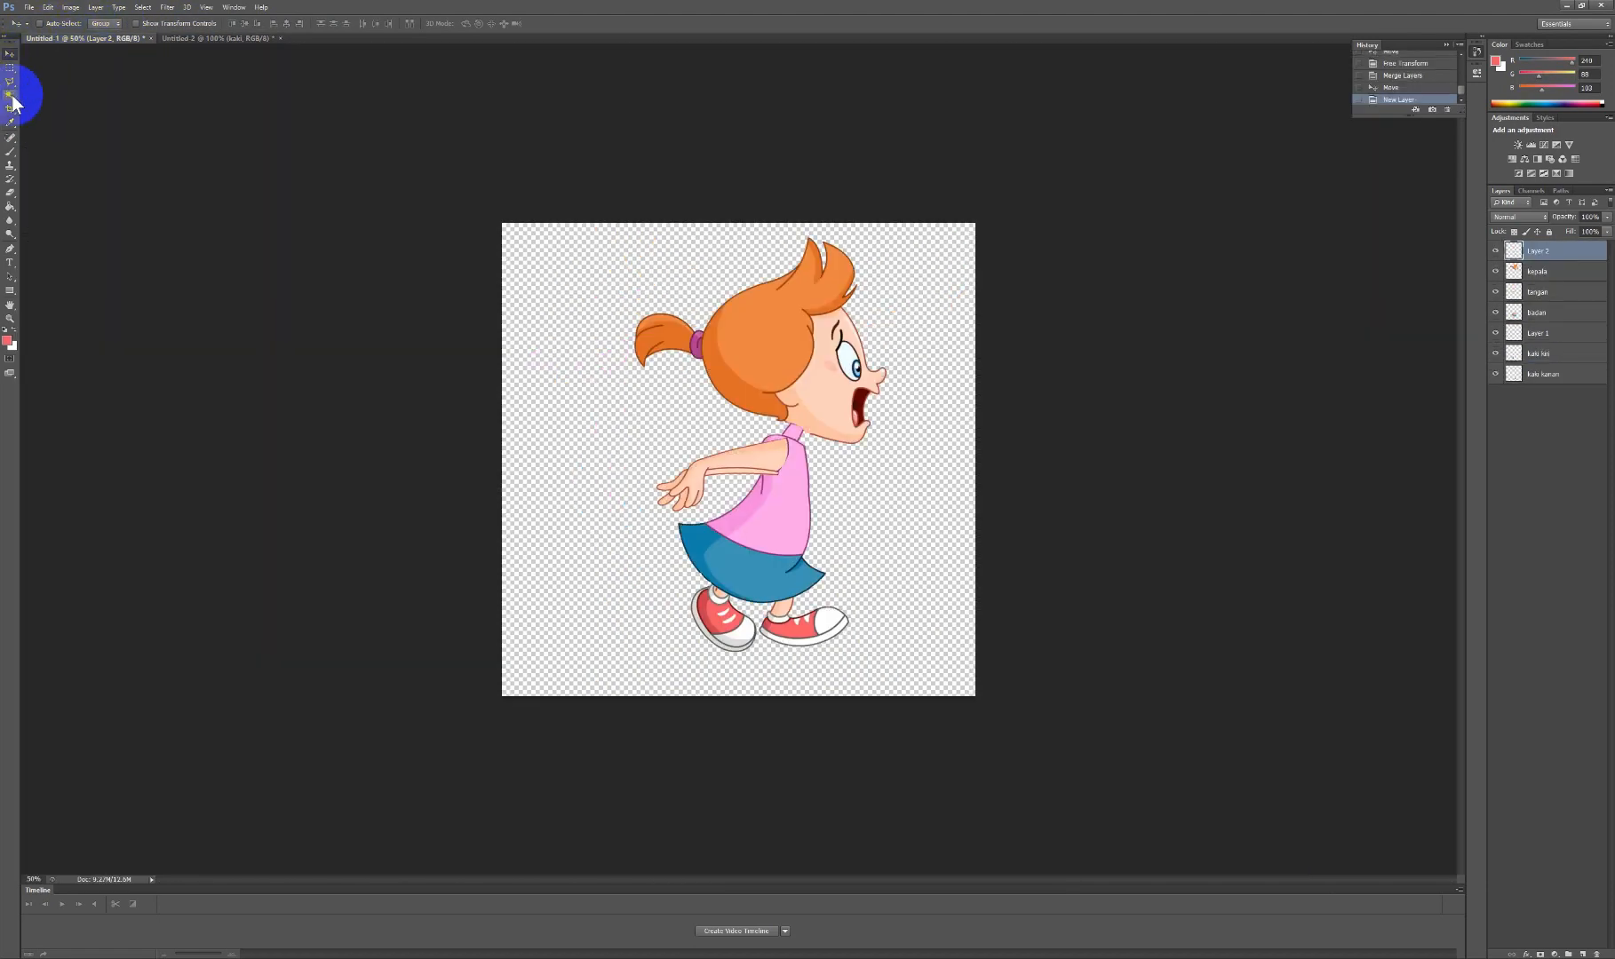
Sample the light skin tone of the girl's face in Untitled-1 as the foreground colour and return to Untitled-2.
left_click(10, 122)
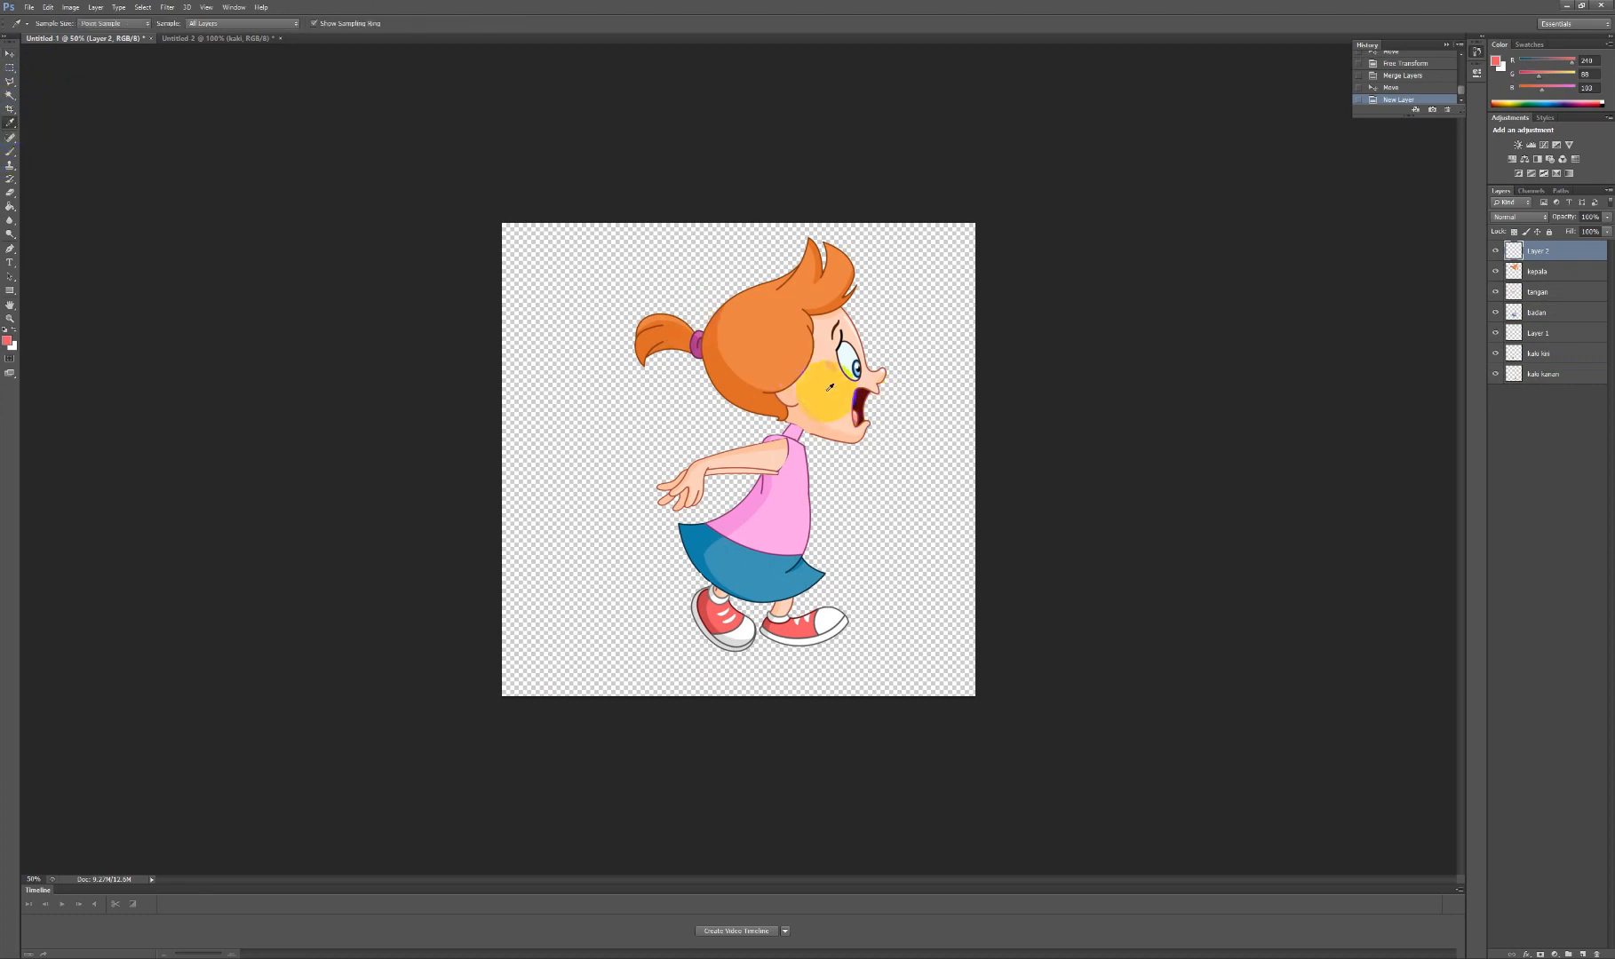
left_click(839, 400)
left_click(246, 39)
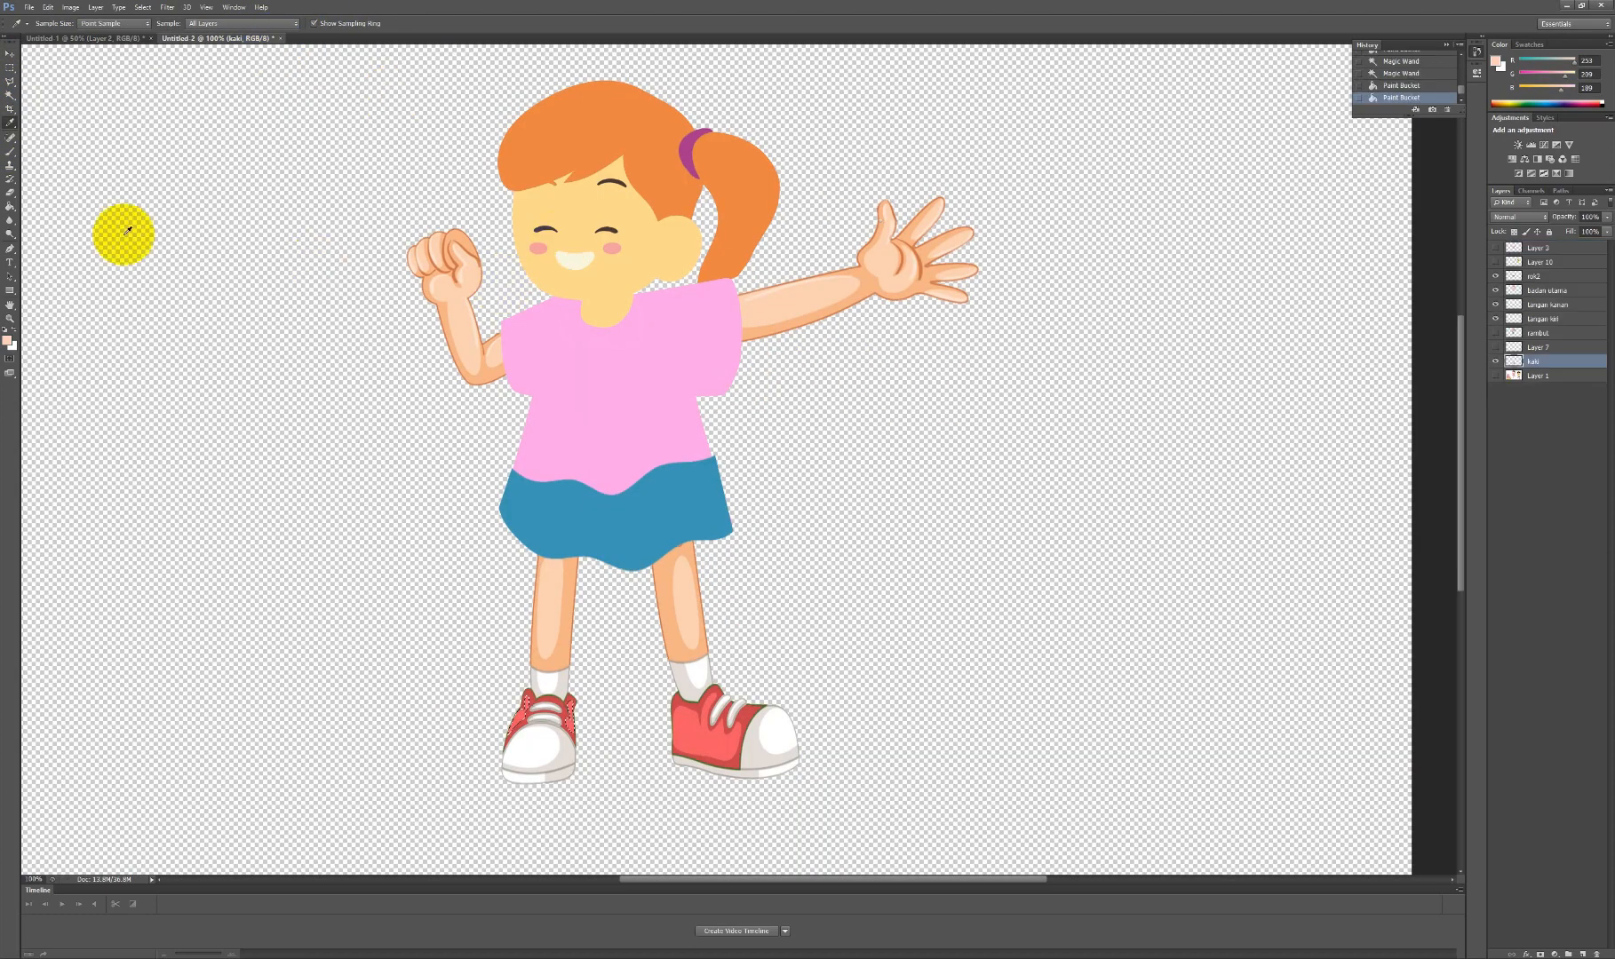
Clear the current selection, select the yellow face and neck on the "badan utama" layer with the Magic Wand, and fill them with the sampled skin tone.
left_click(10, 96)
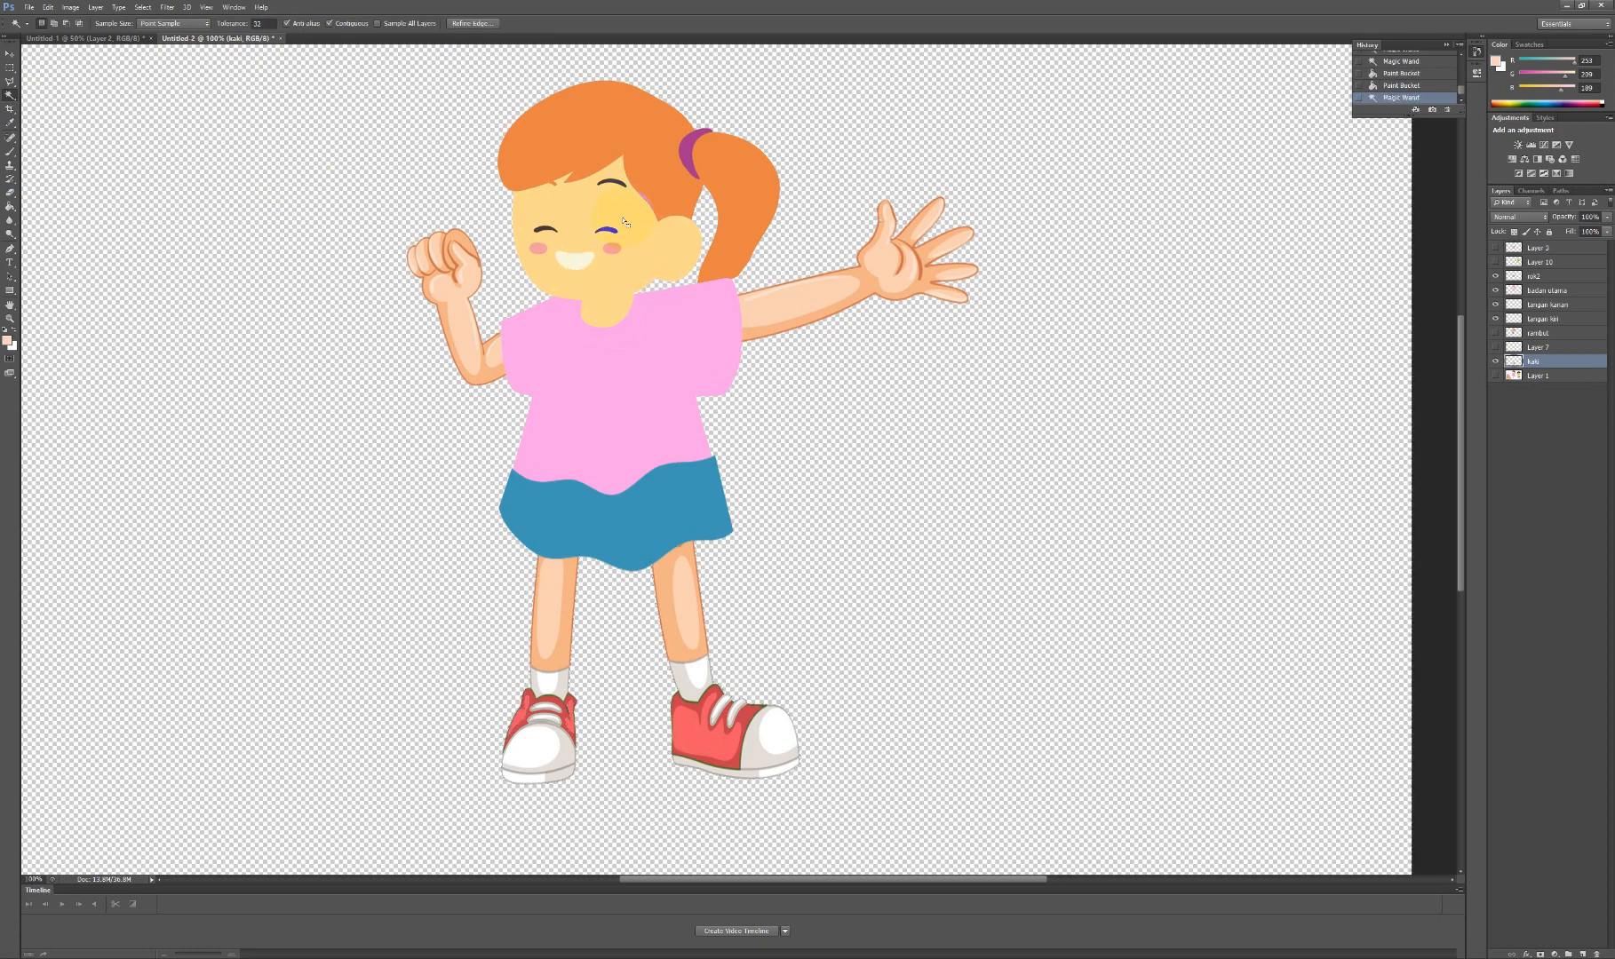
key("ctrl+d")
left_click(1547, 290)
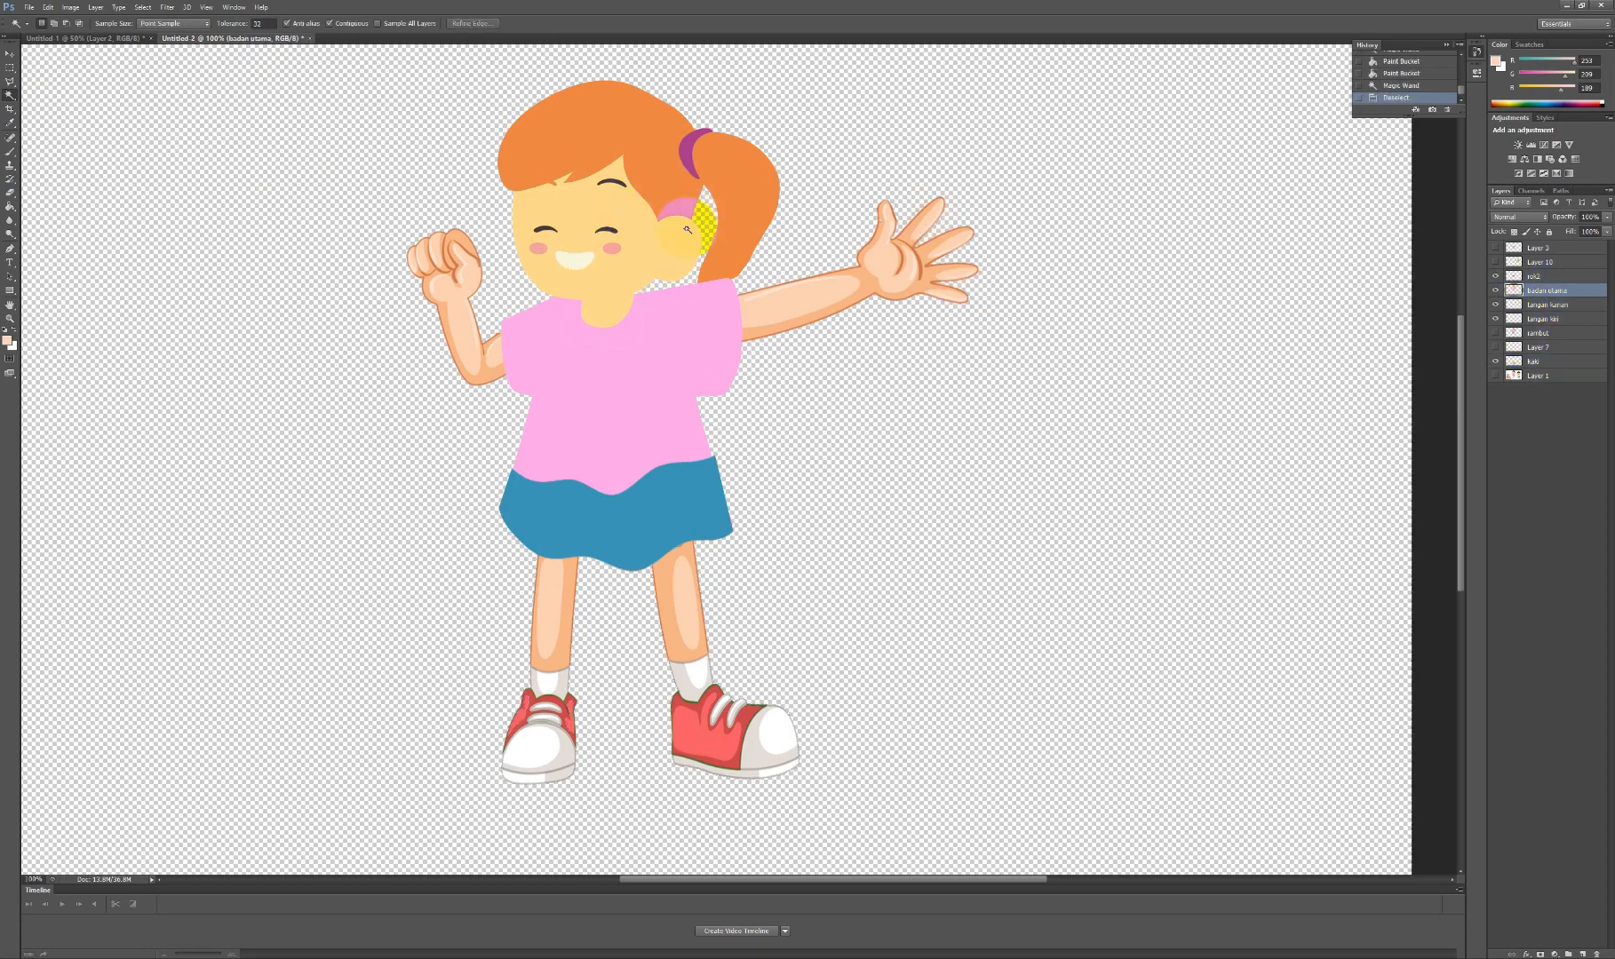
left_click(597, 212)
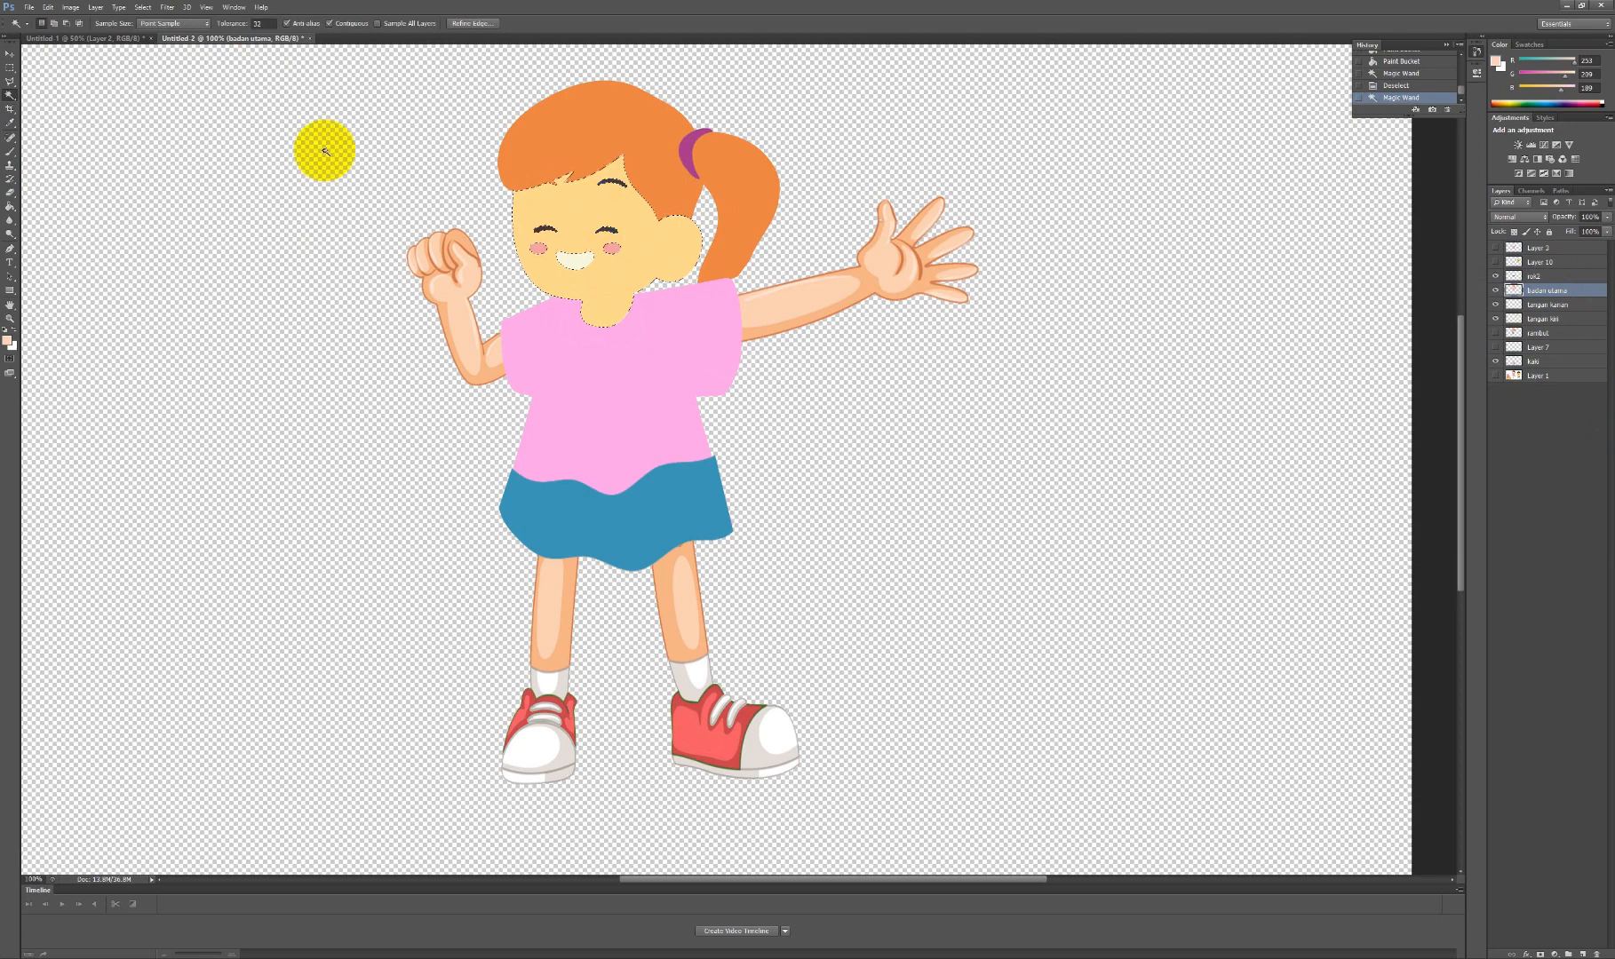
left_click(10, 206)
left_click(583, 216)
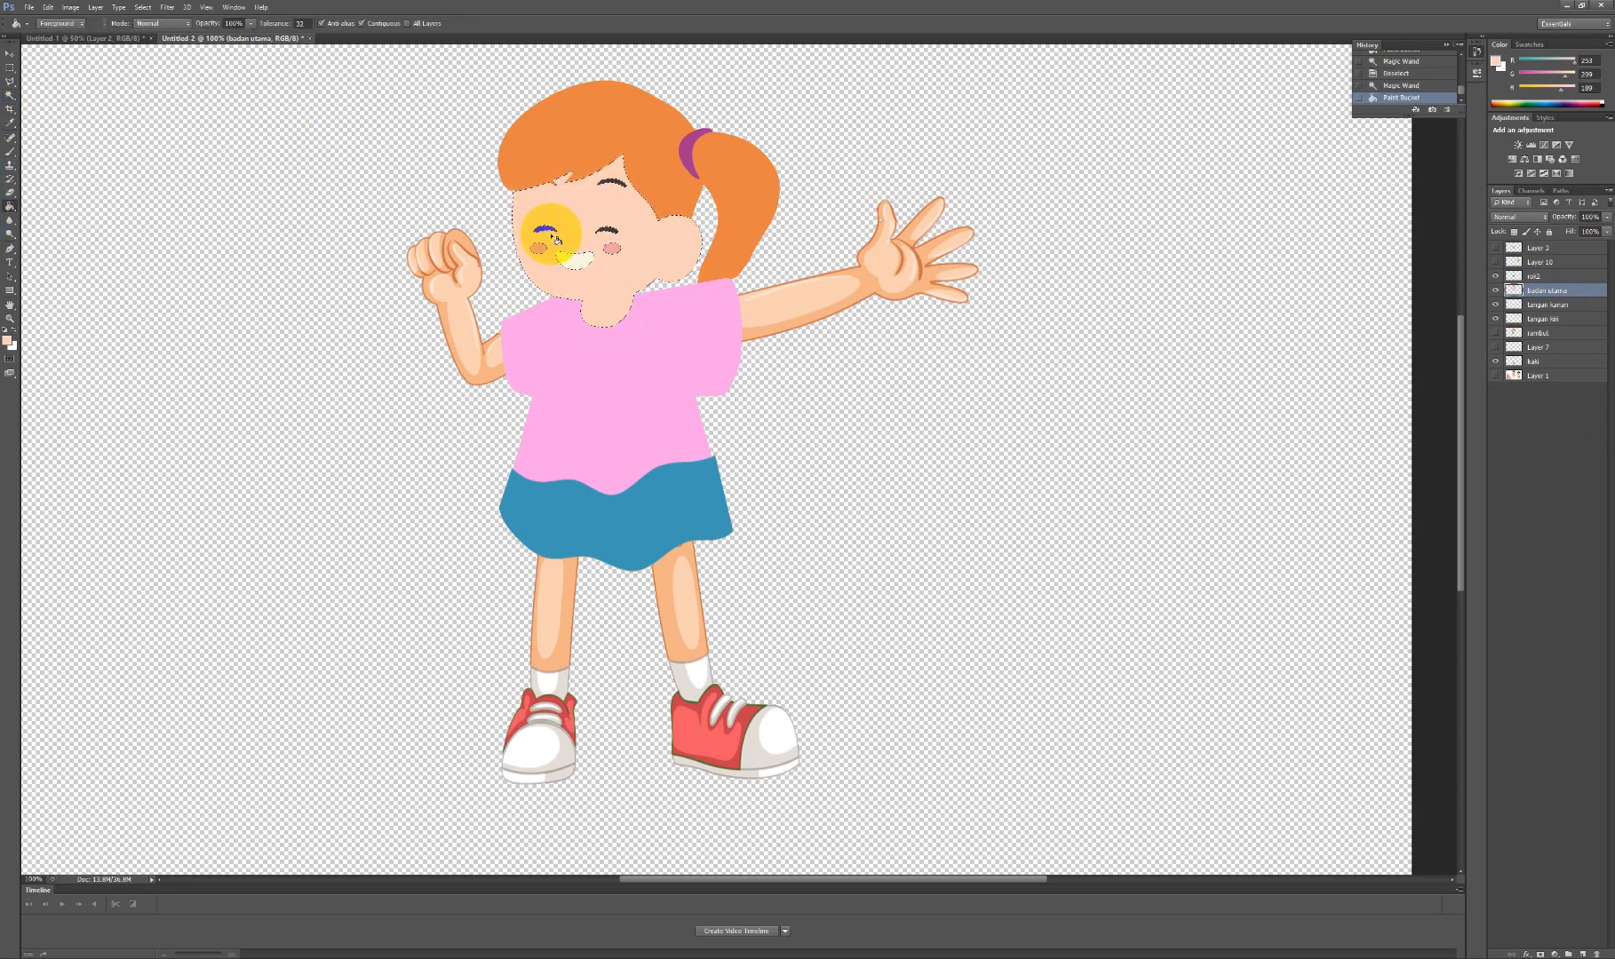